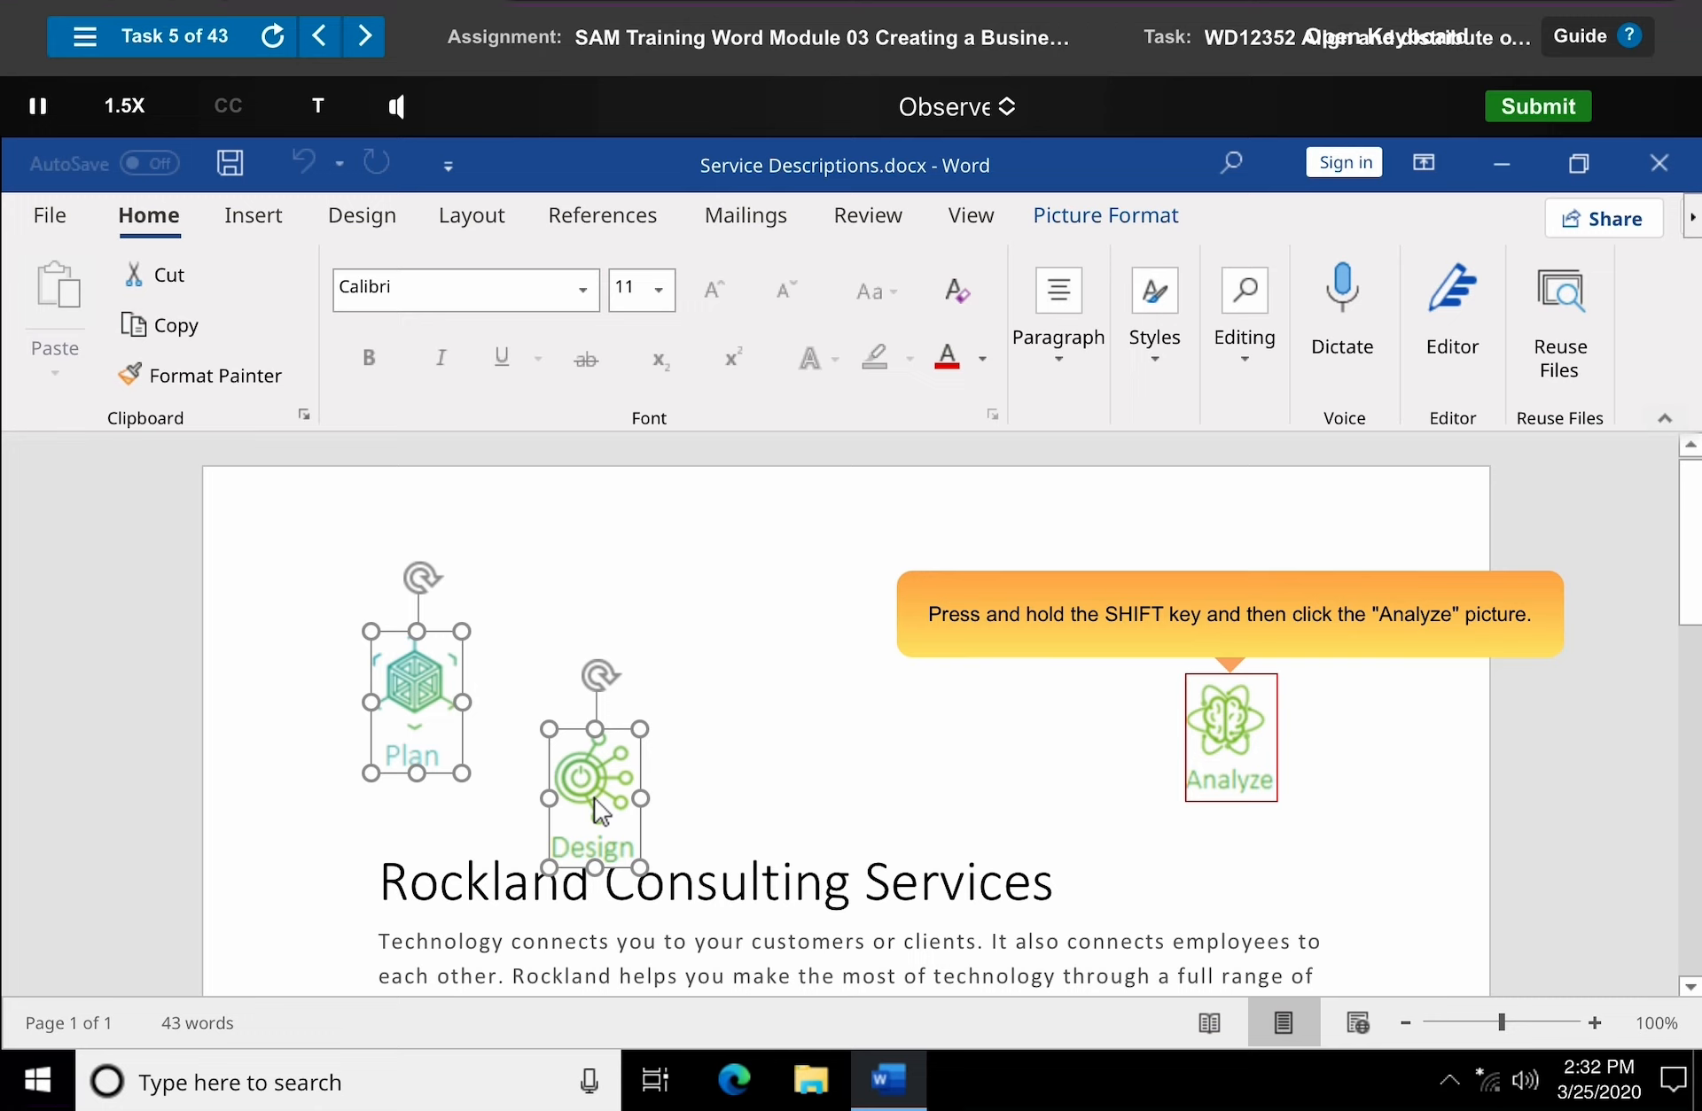
# - Add the Analyze picture to the Plan and Design selection and set alignment relative to the selected objects
pyautogui.keyDown('shift'); pyautogui.click(1230, 738); pyautogui.keyUp('shift')
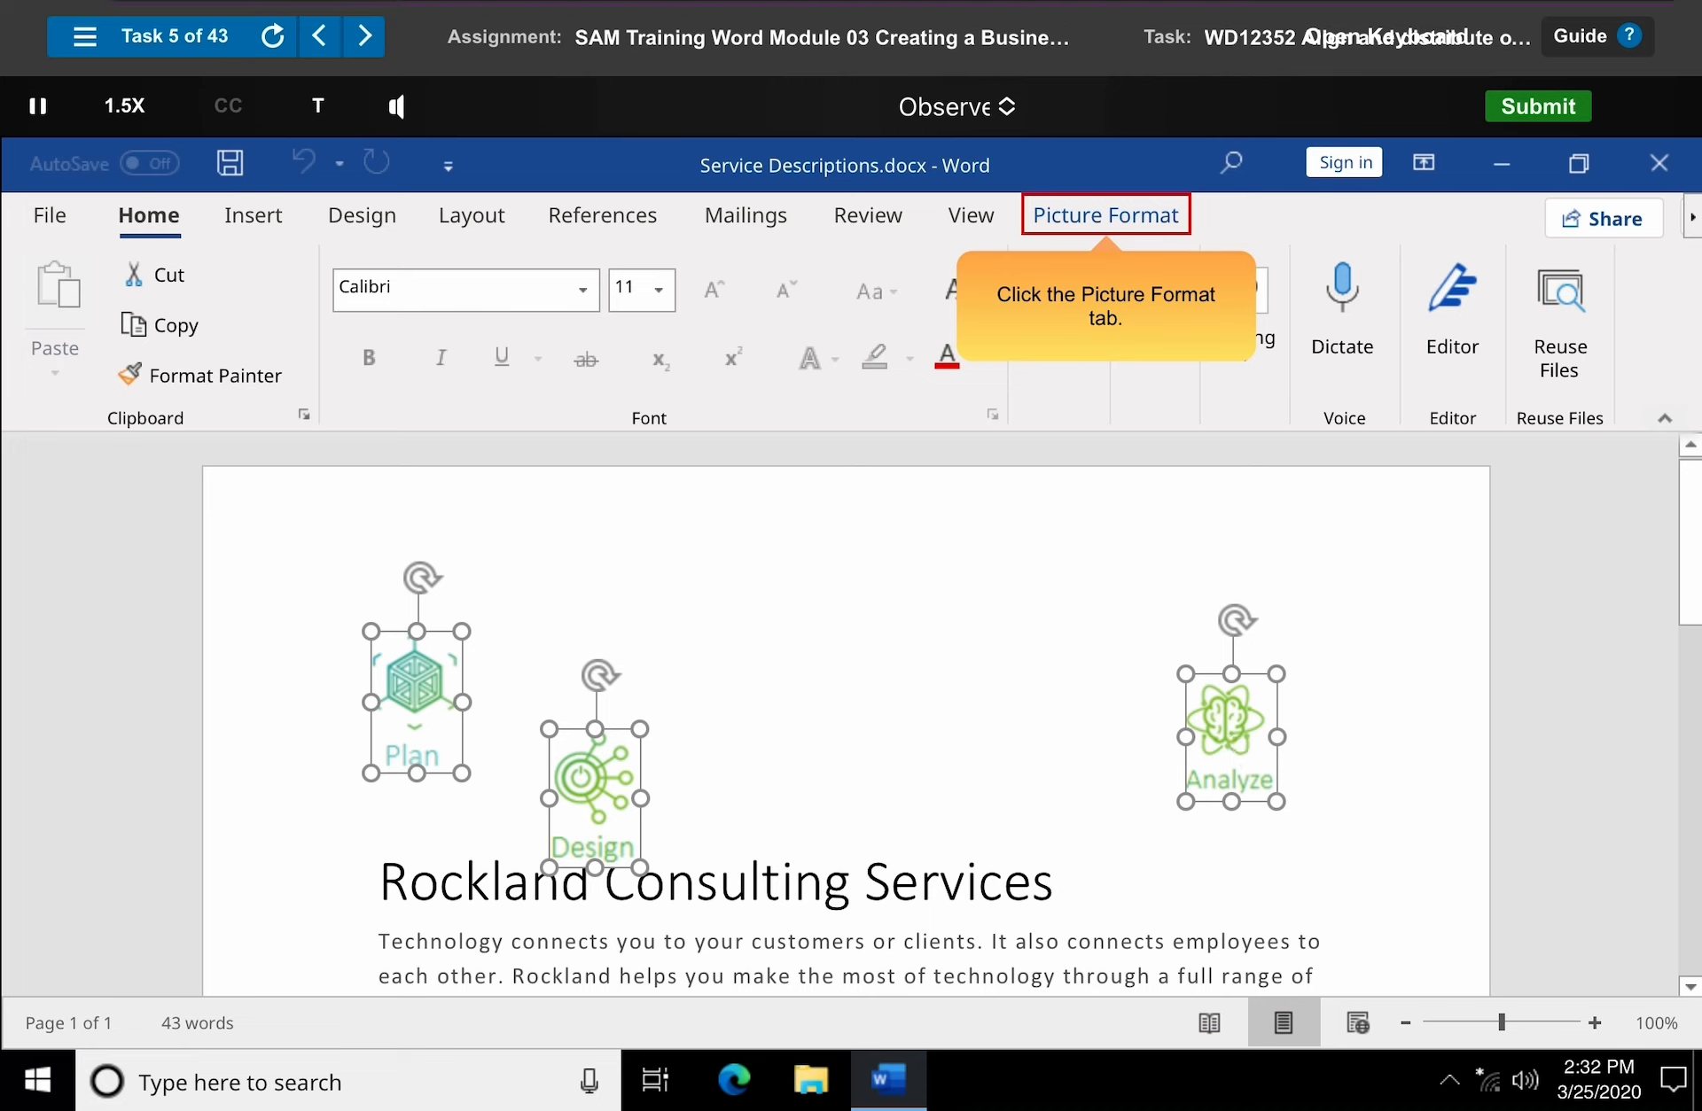
pyautogui.click(1112, 221)
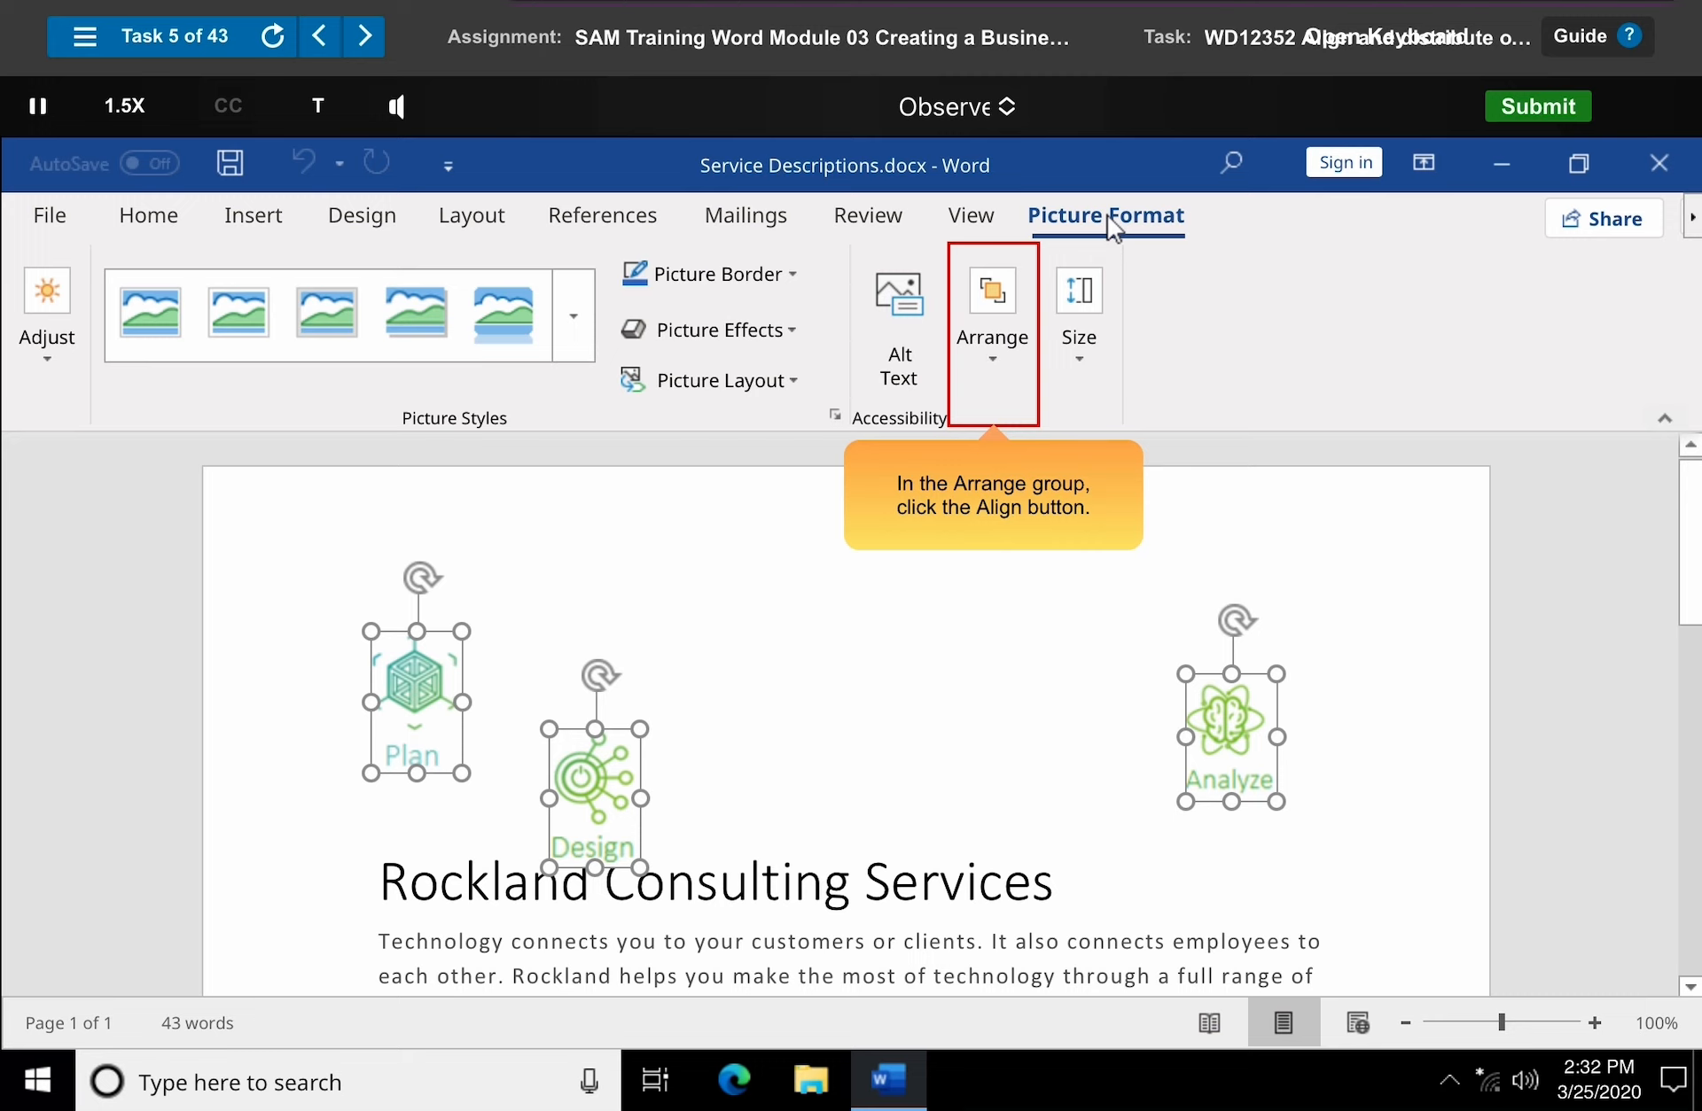
pyautogui.click(997, 348)
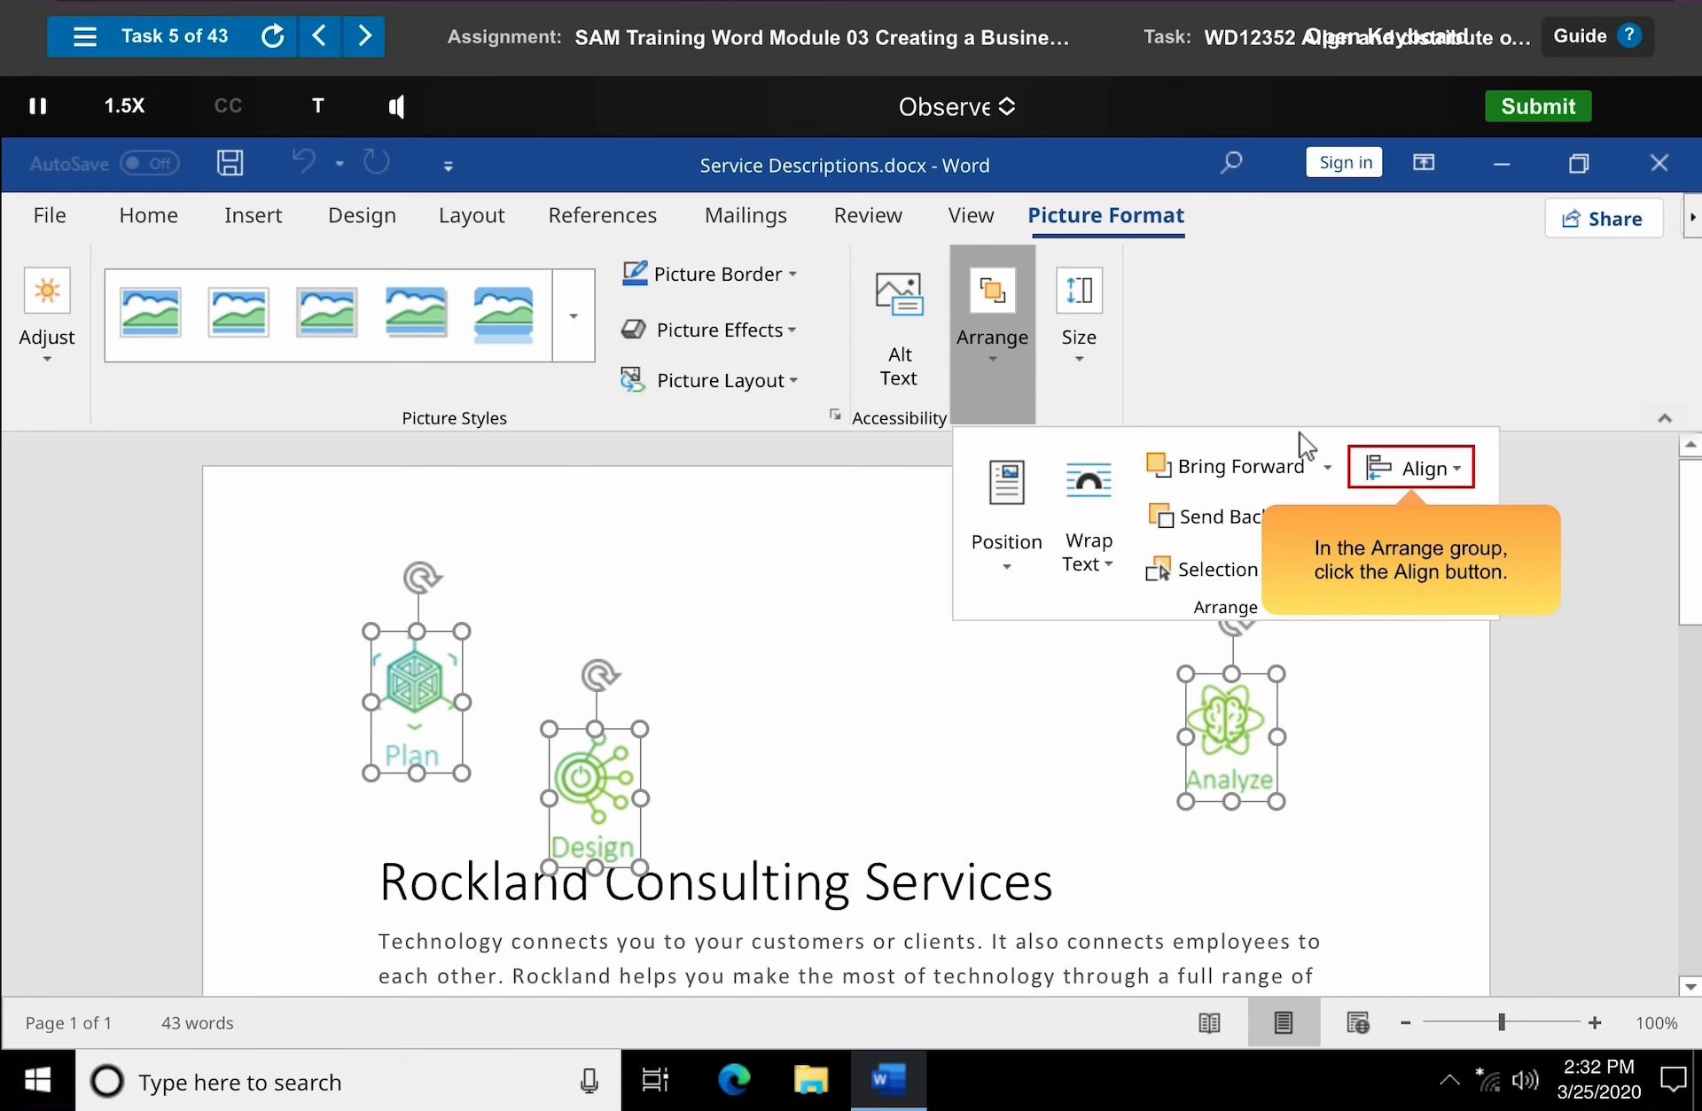
pyautogui.click(1418, 478)
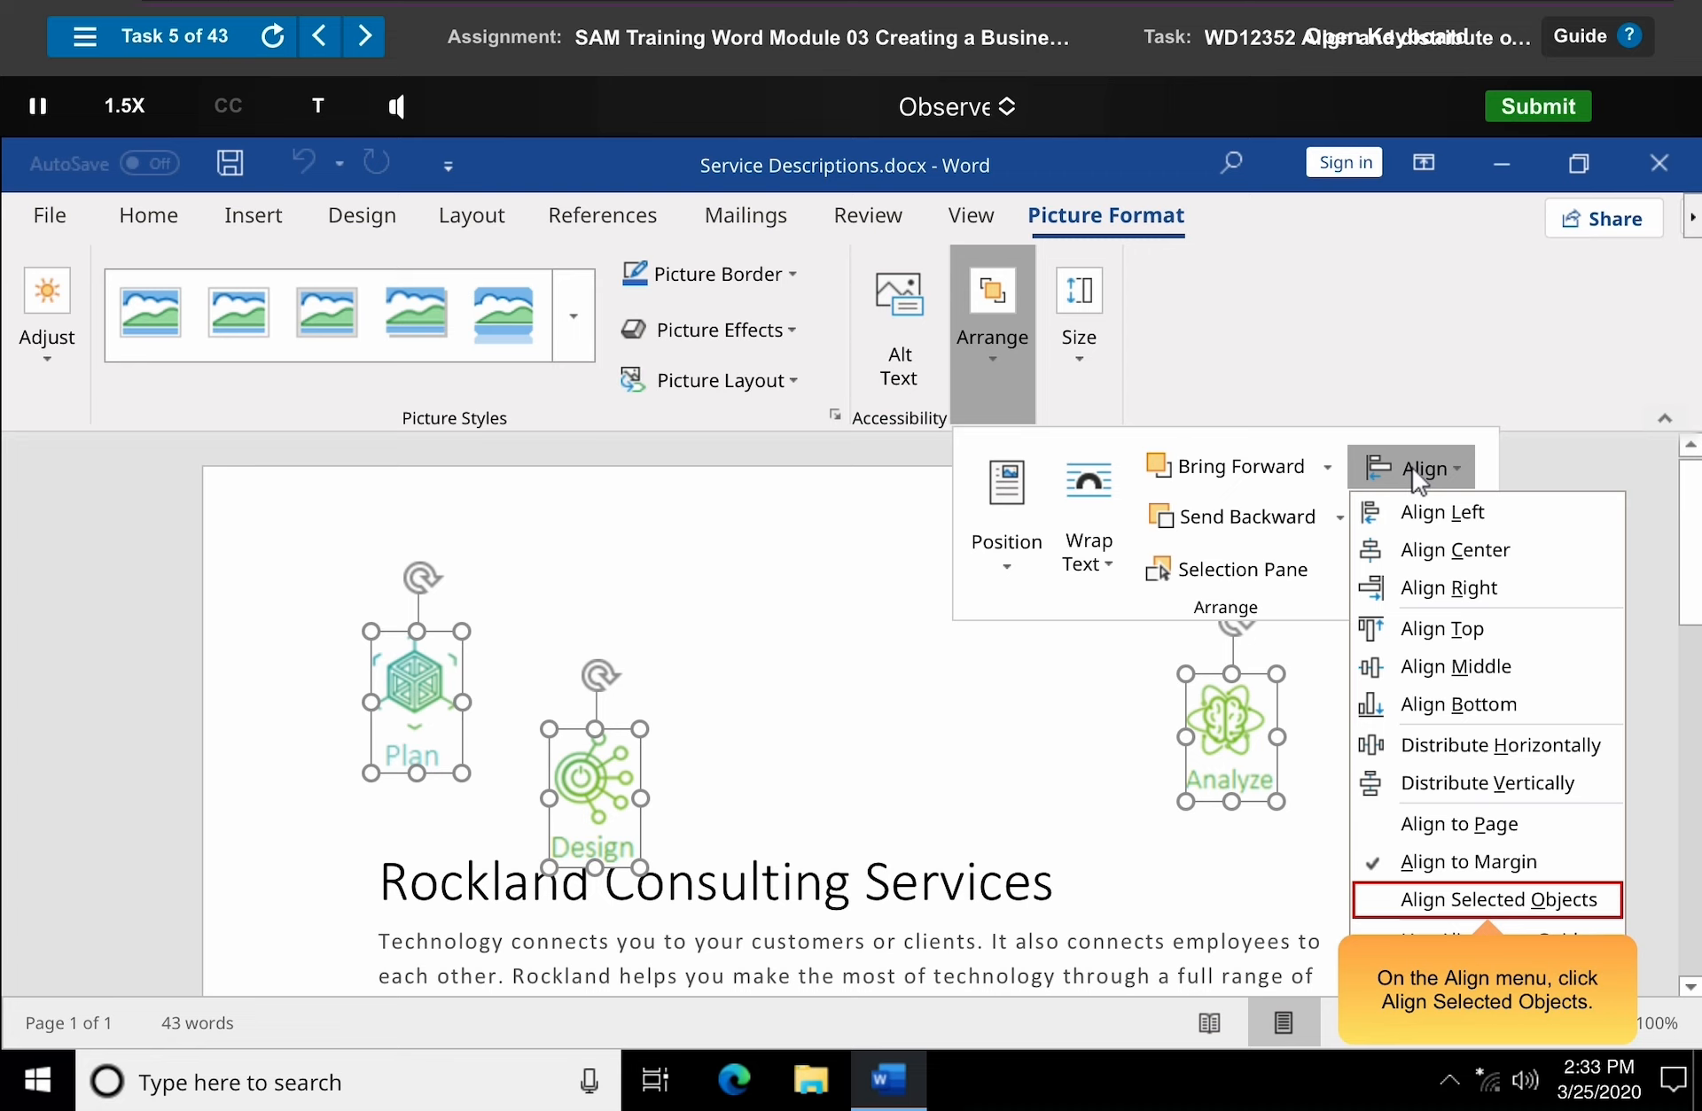
pyautogui.click(1489, 900)
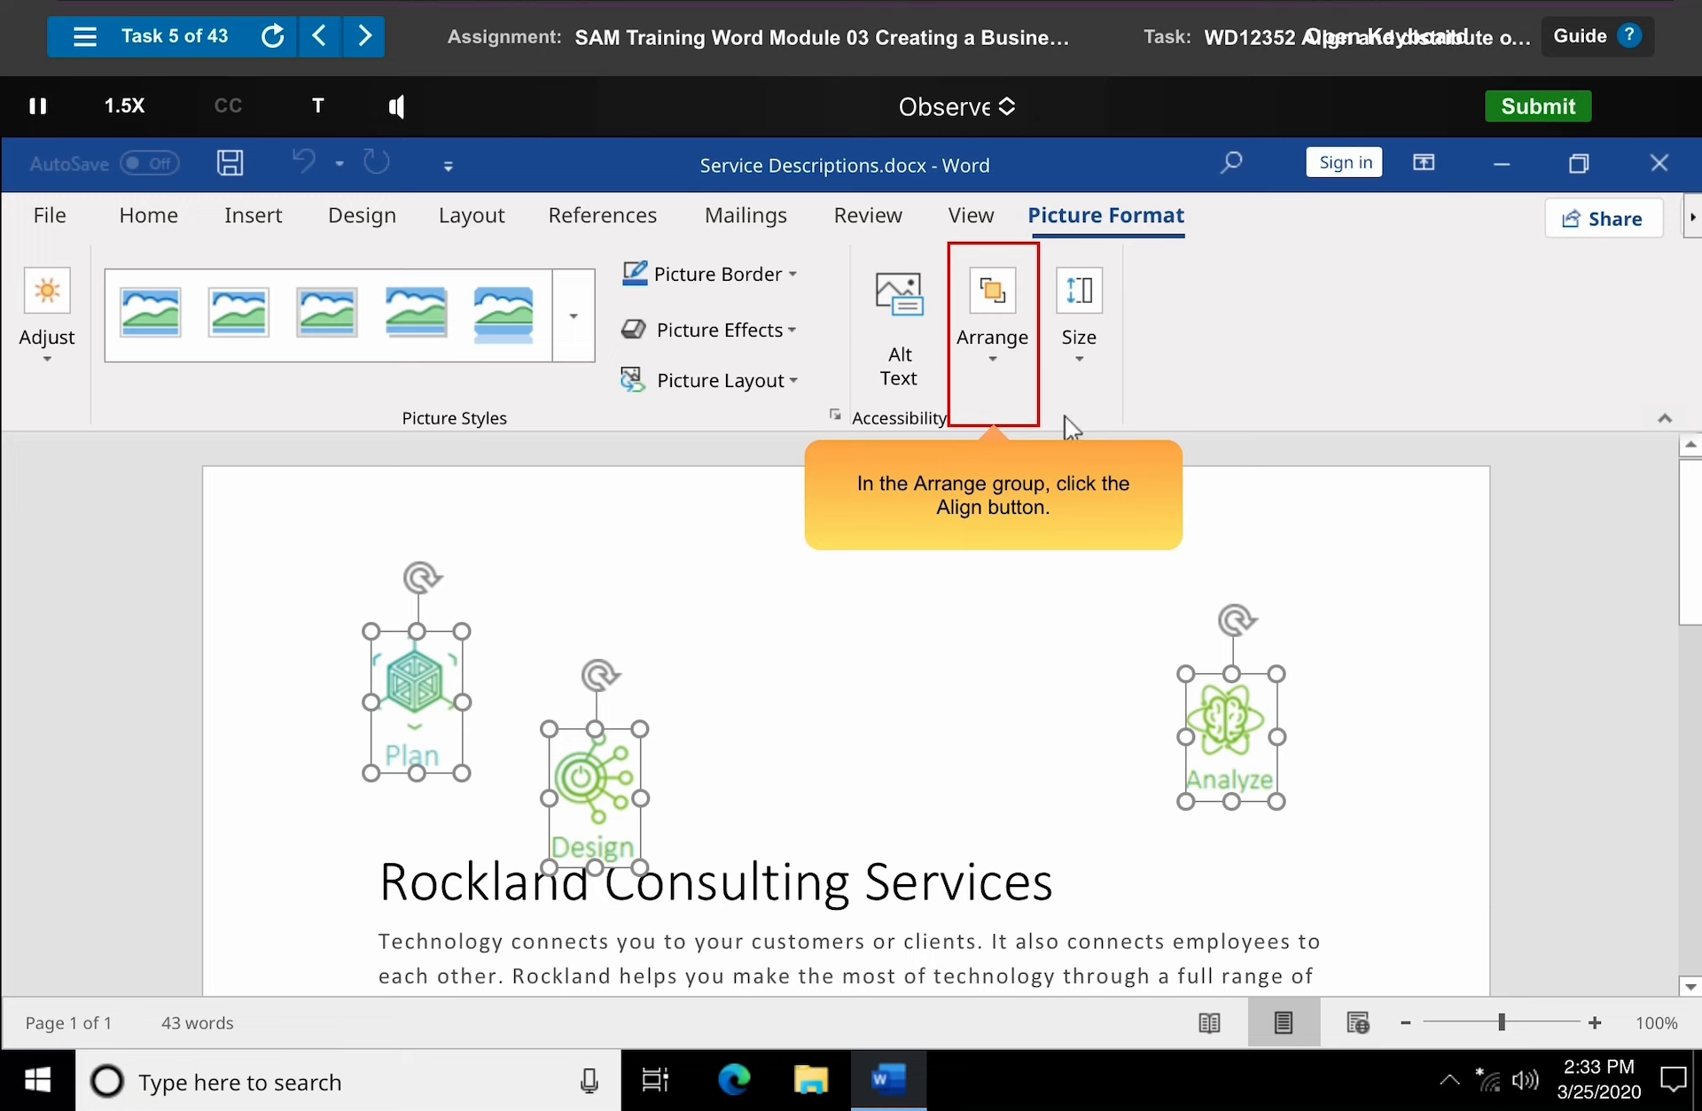
# - Align the Plan, Design and Analyze pictures by their top edges
pyautogui.click(996, 346)
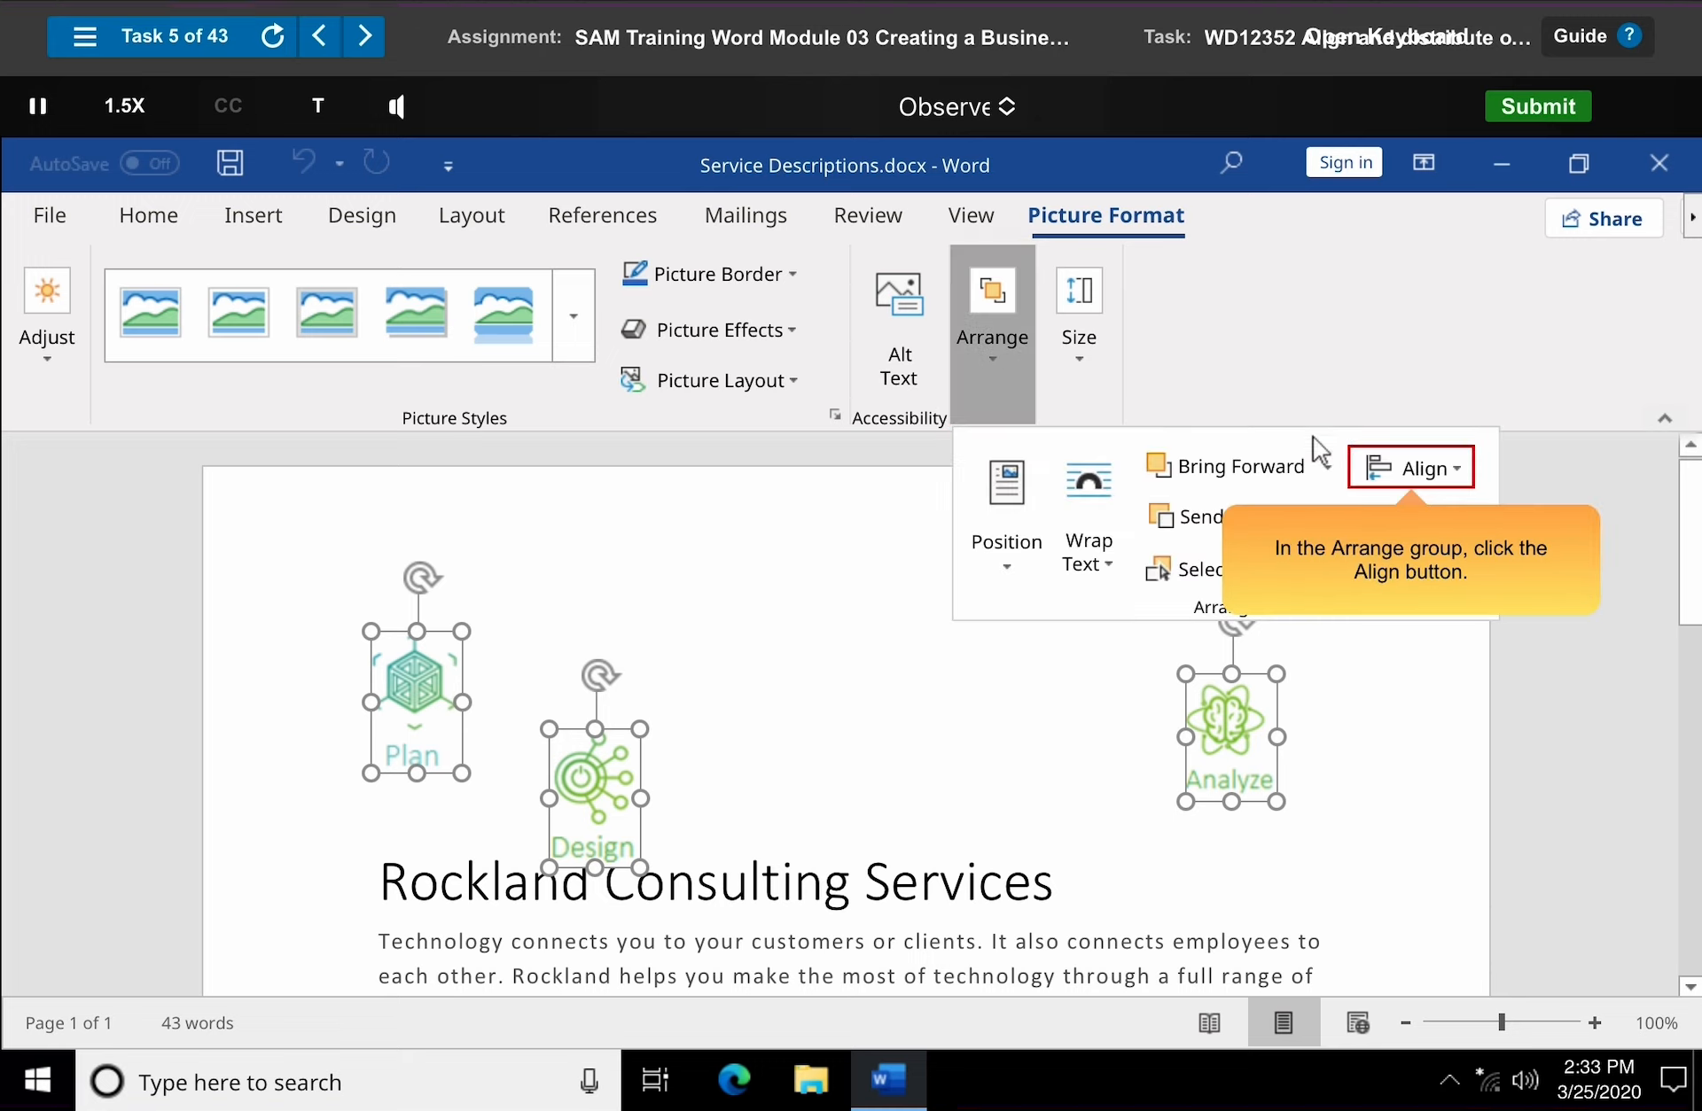
pyautogui.click(1415, 470)
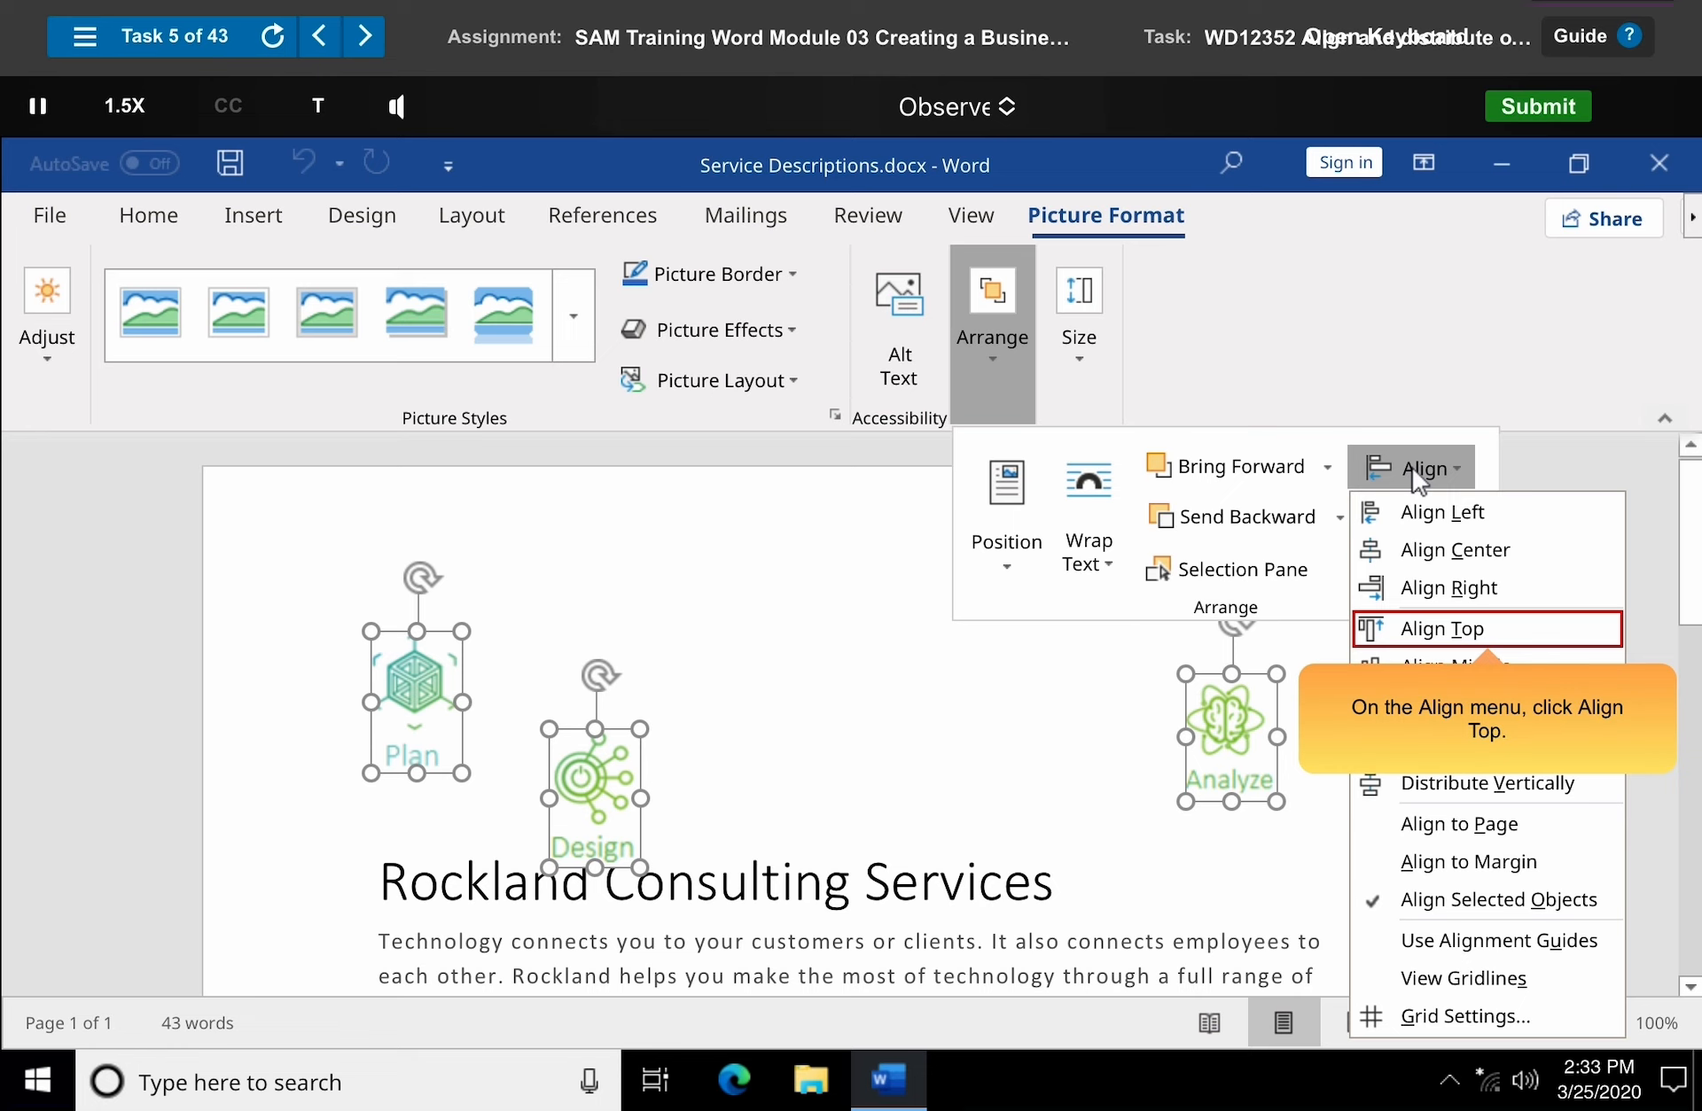
pyautogui.click(1487, 629)
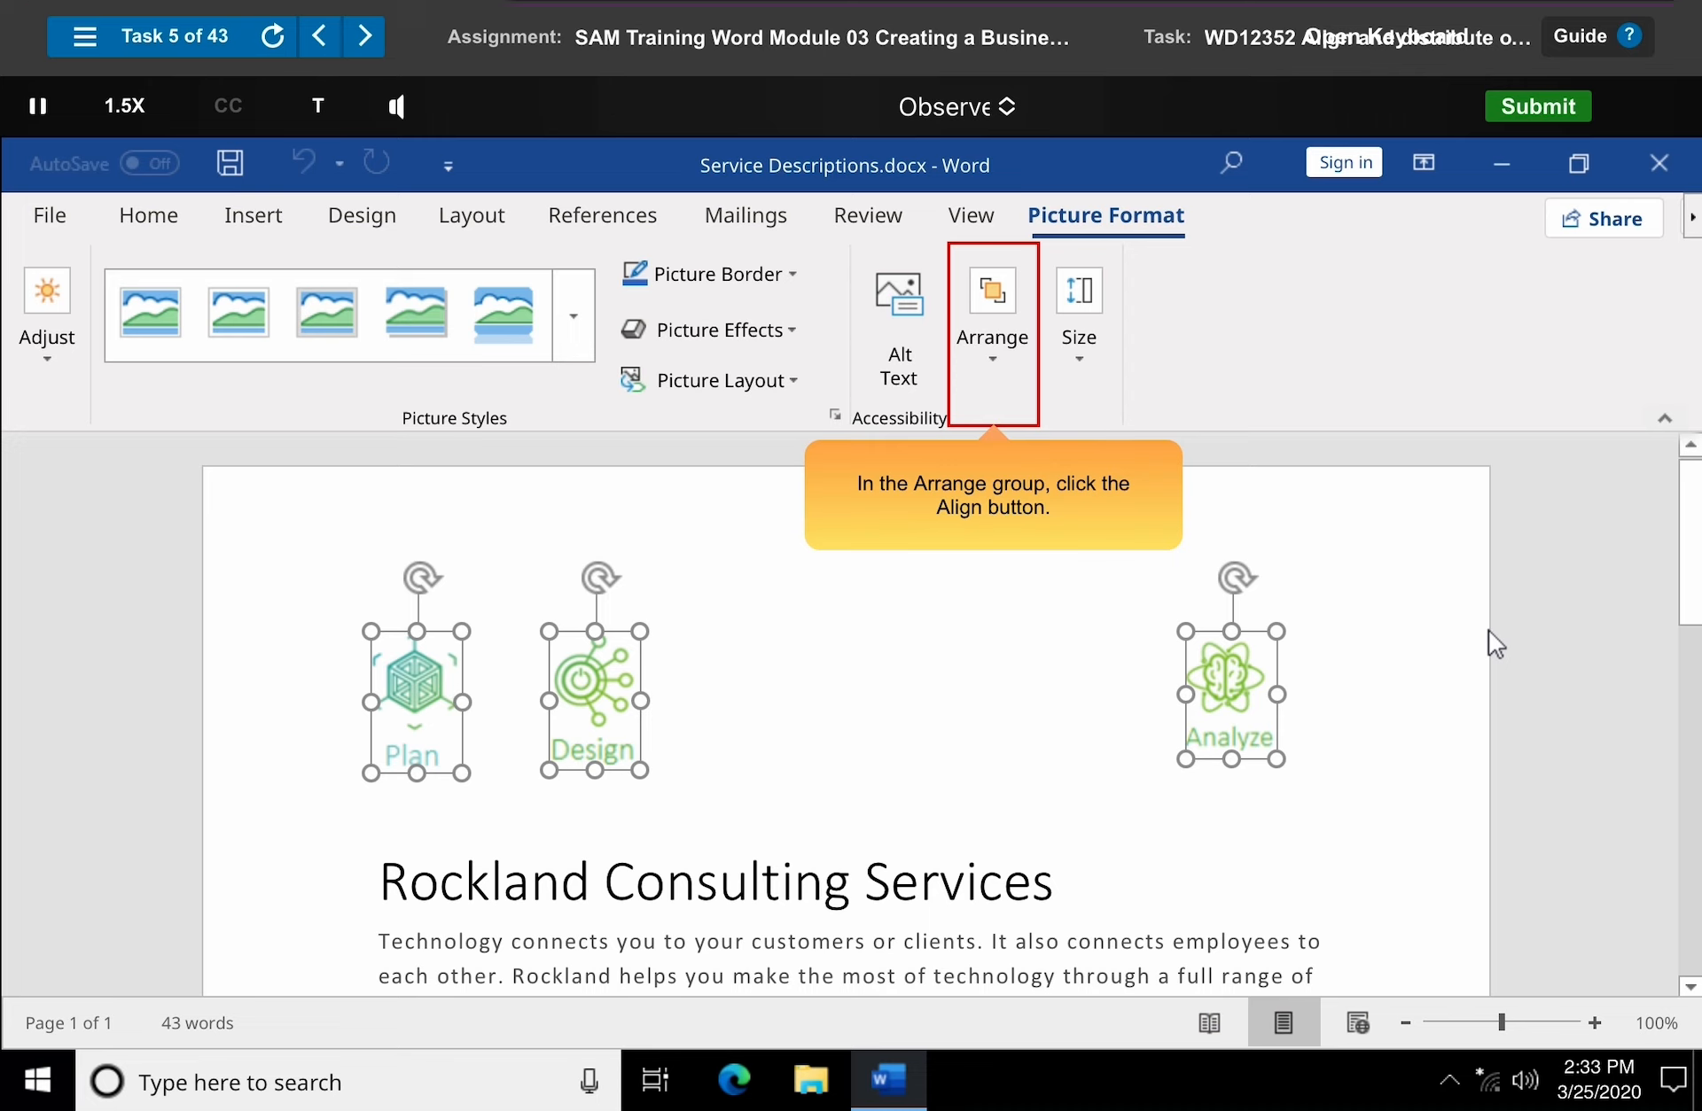
# - Distribute the three selected pictures horizontally and leave the completed Task 5 demonstration
pyautogui.click(998, 346)
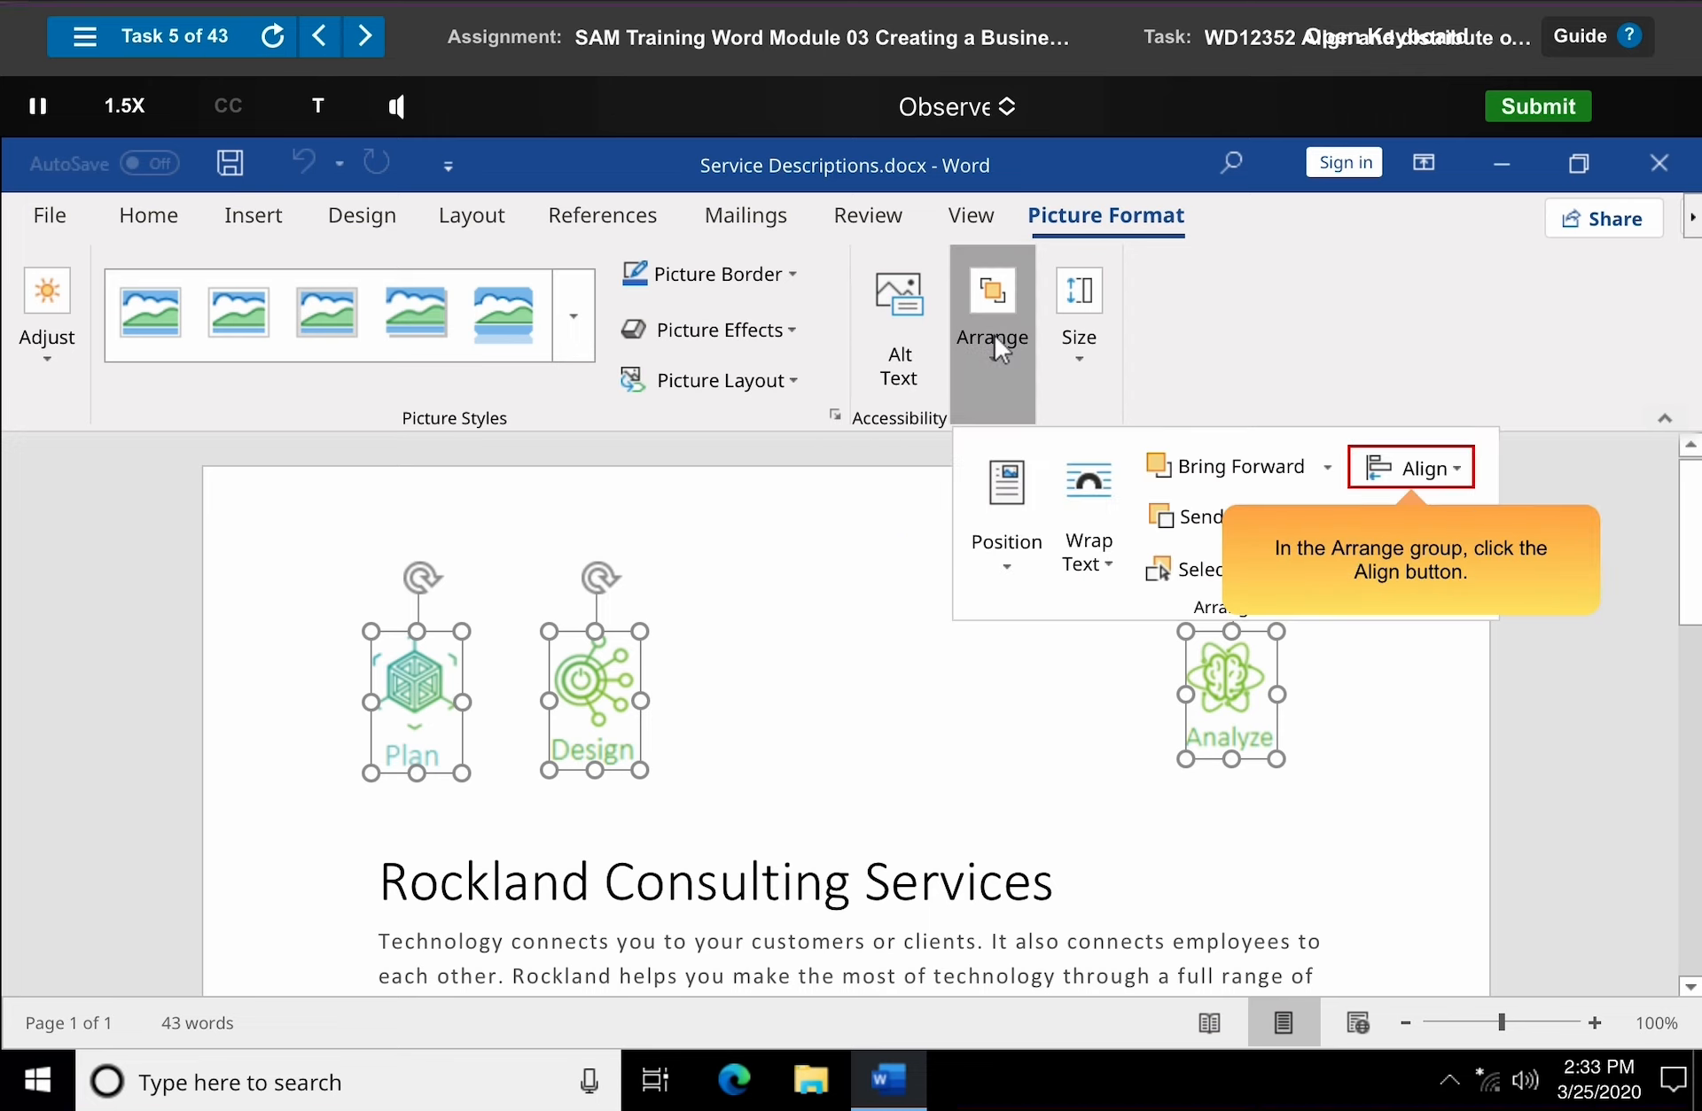
pyautogui.click(1417, 473)
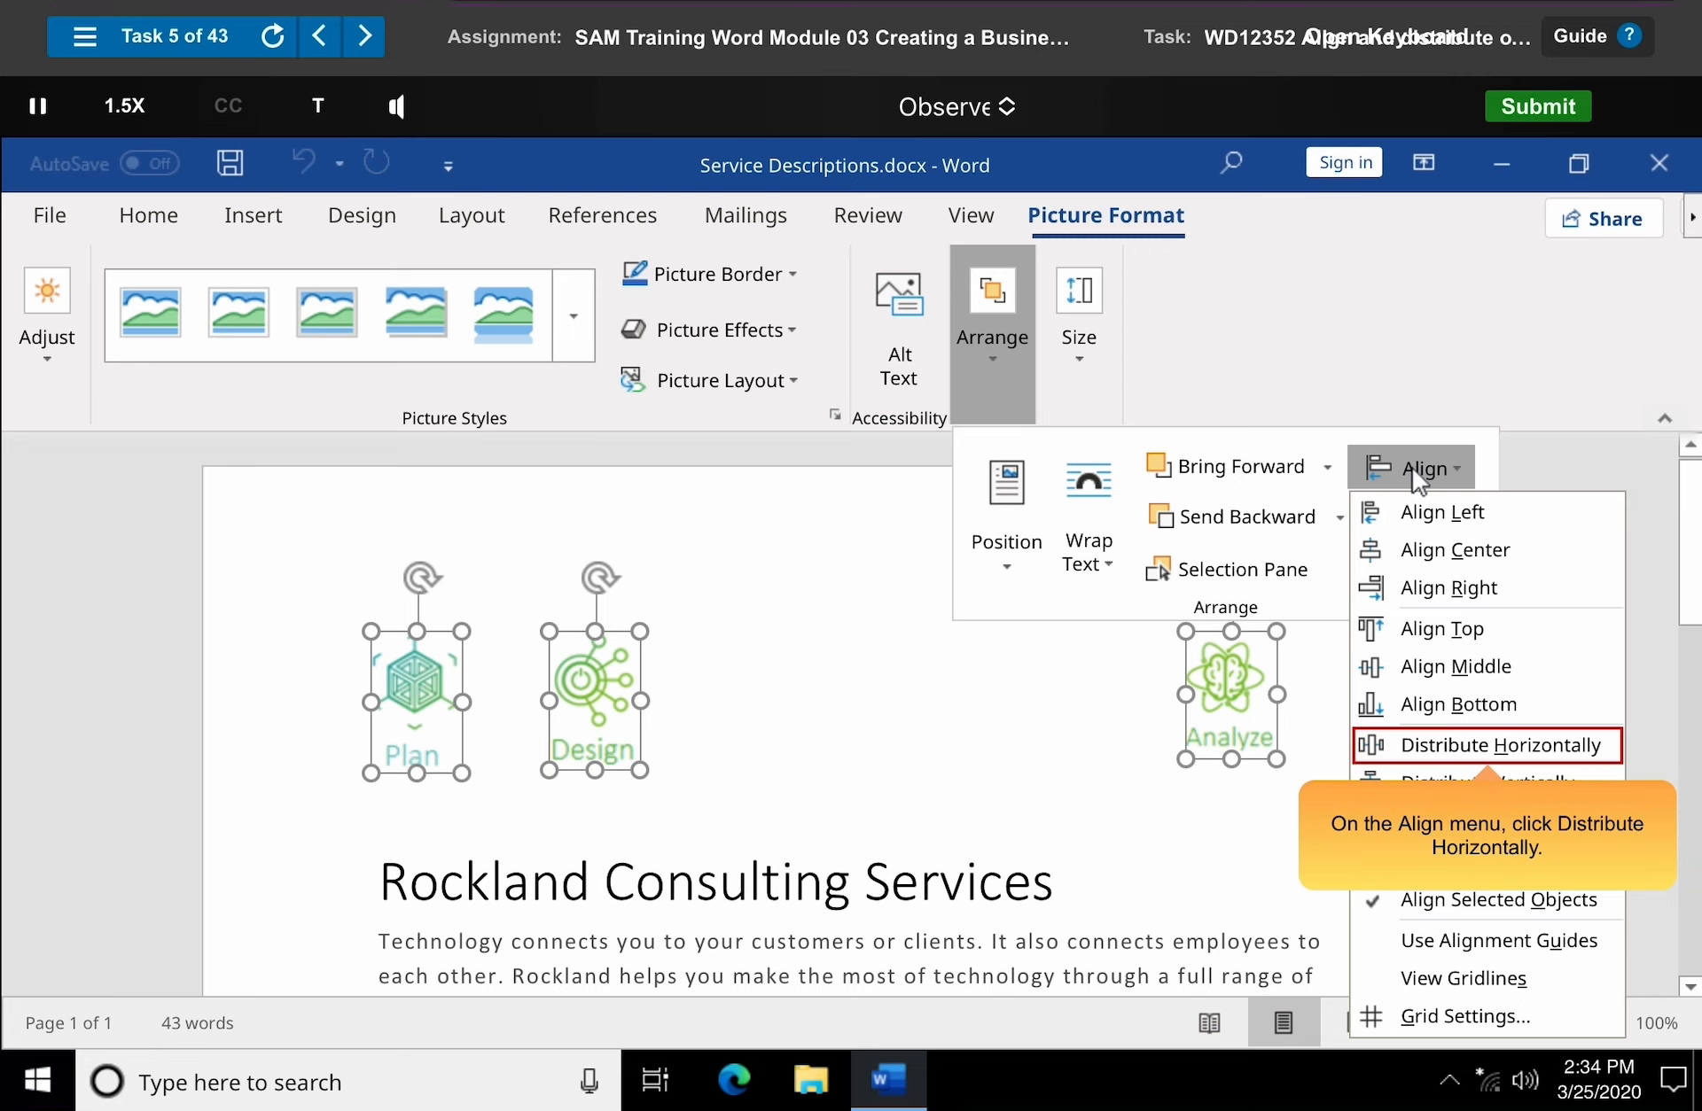
pyautogui.click(1493, 749)
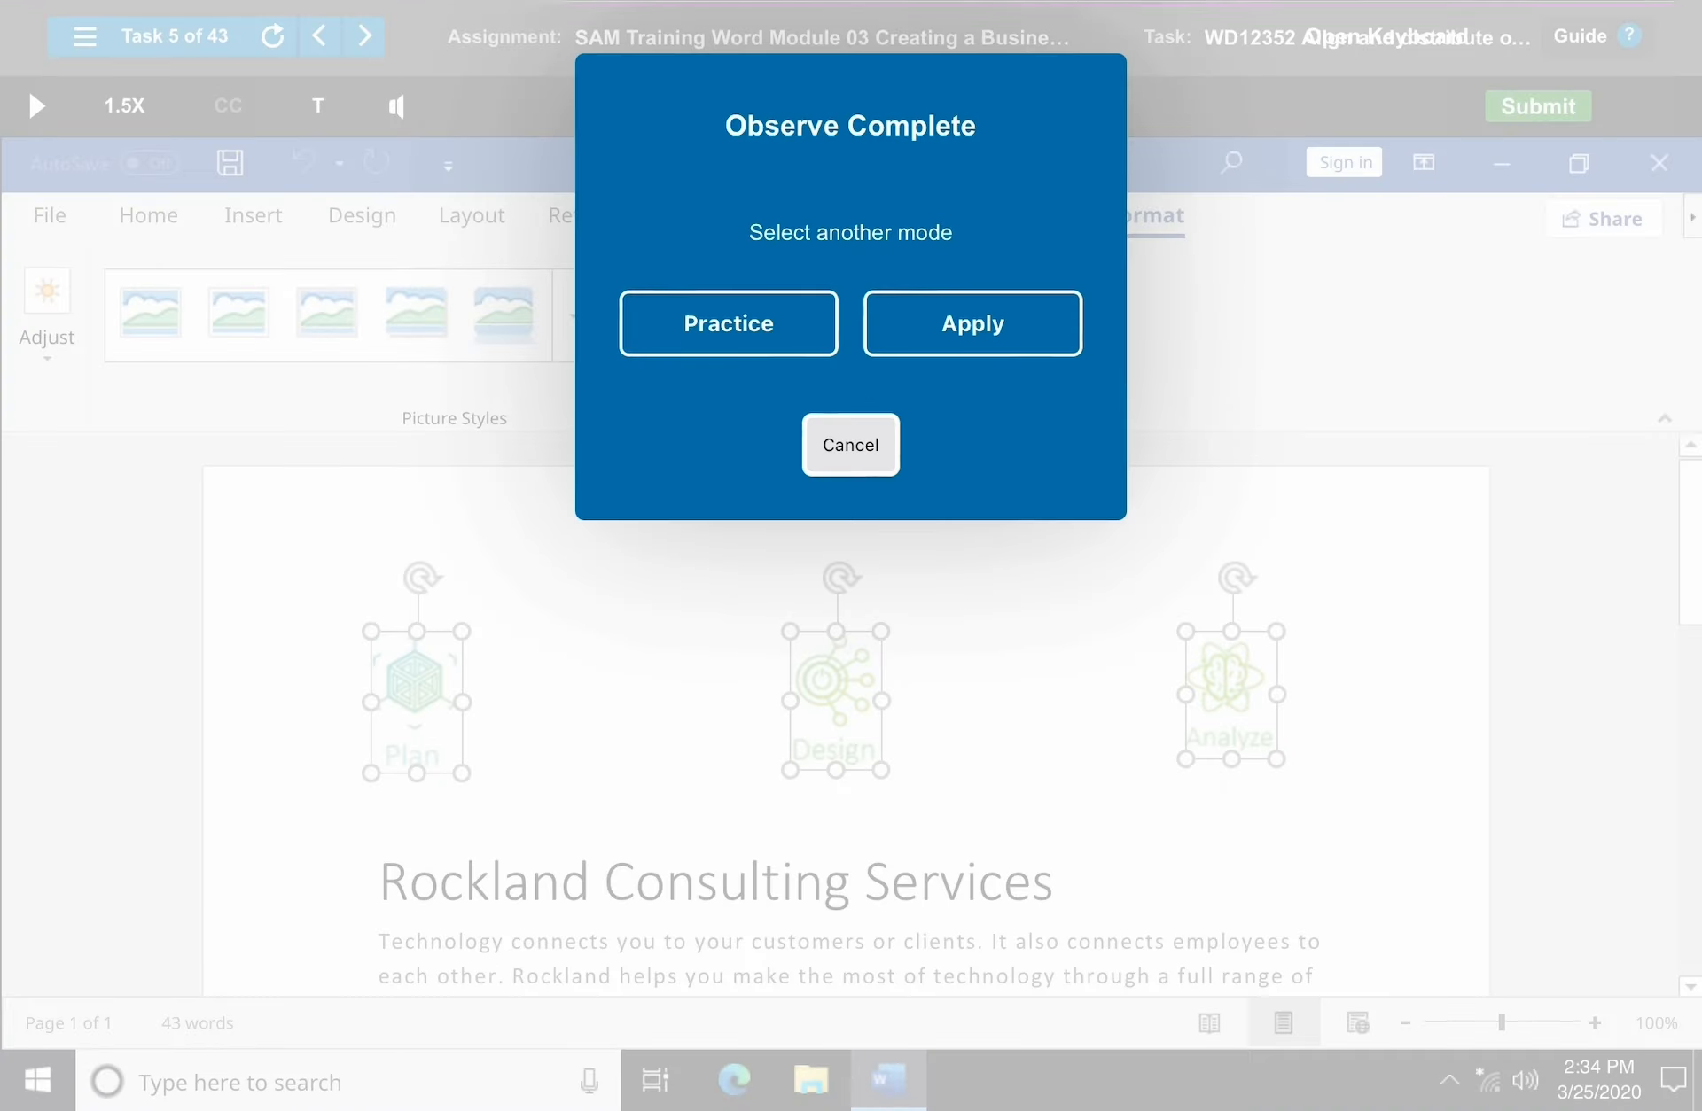
pyautogui.click(728, 323)
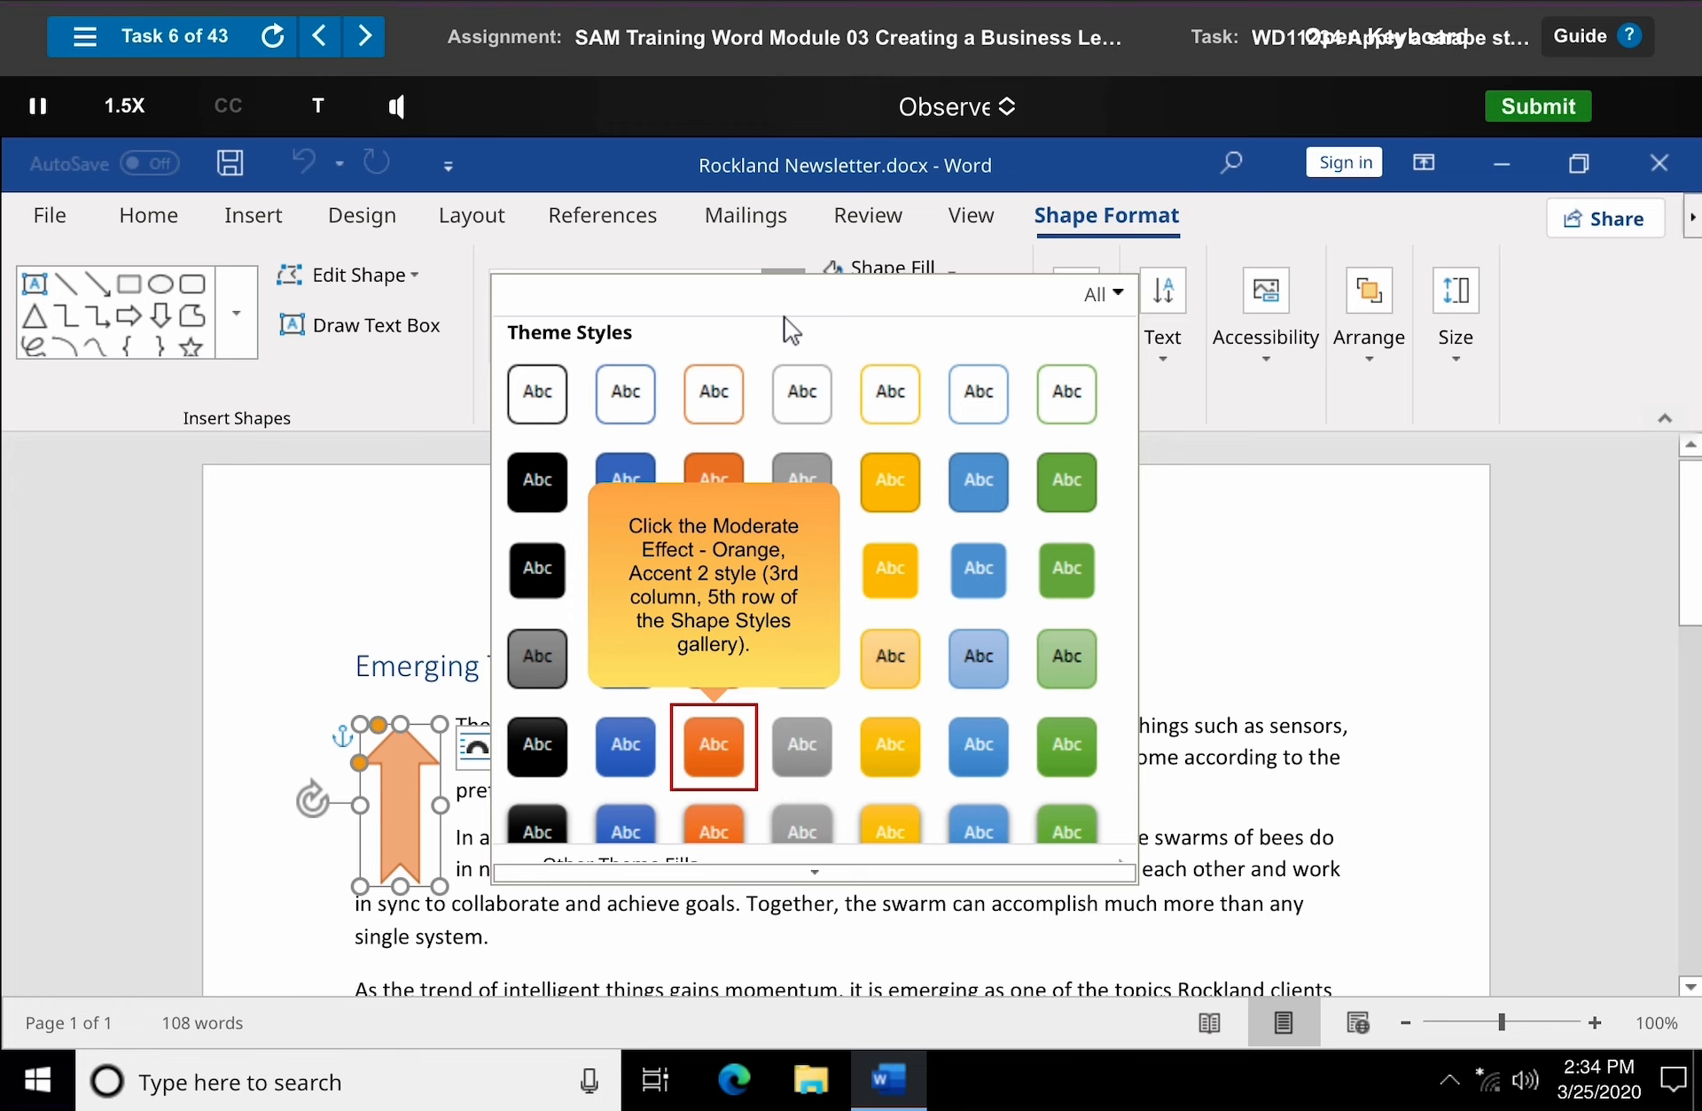
# - Apply the Moderate Effect - Orange, Accent 2 shape style to the arrow and advance to Task 7
pyautogui.click(716, 749)
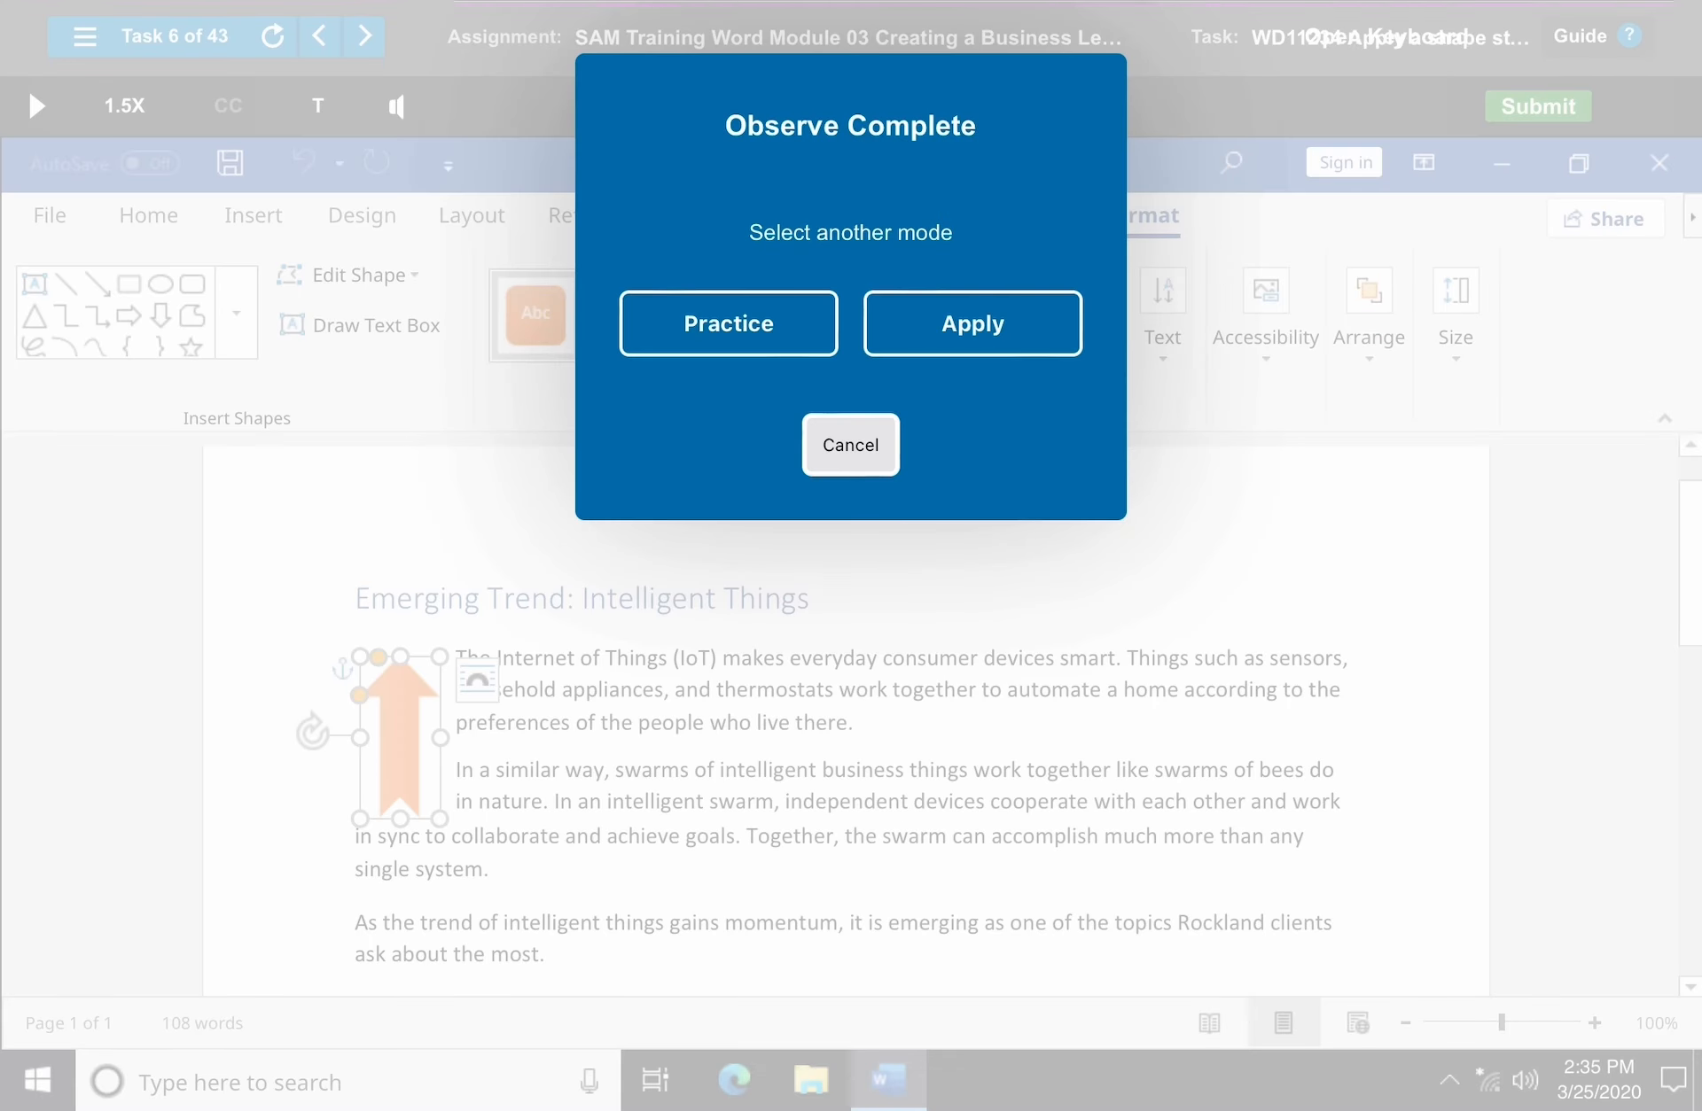
pyautogui.click(850, 445)
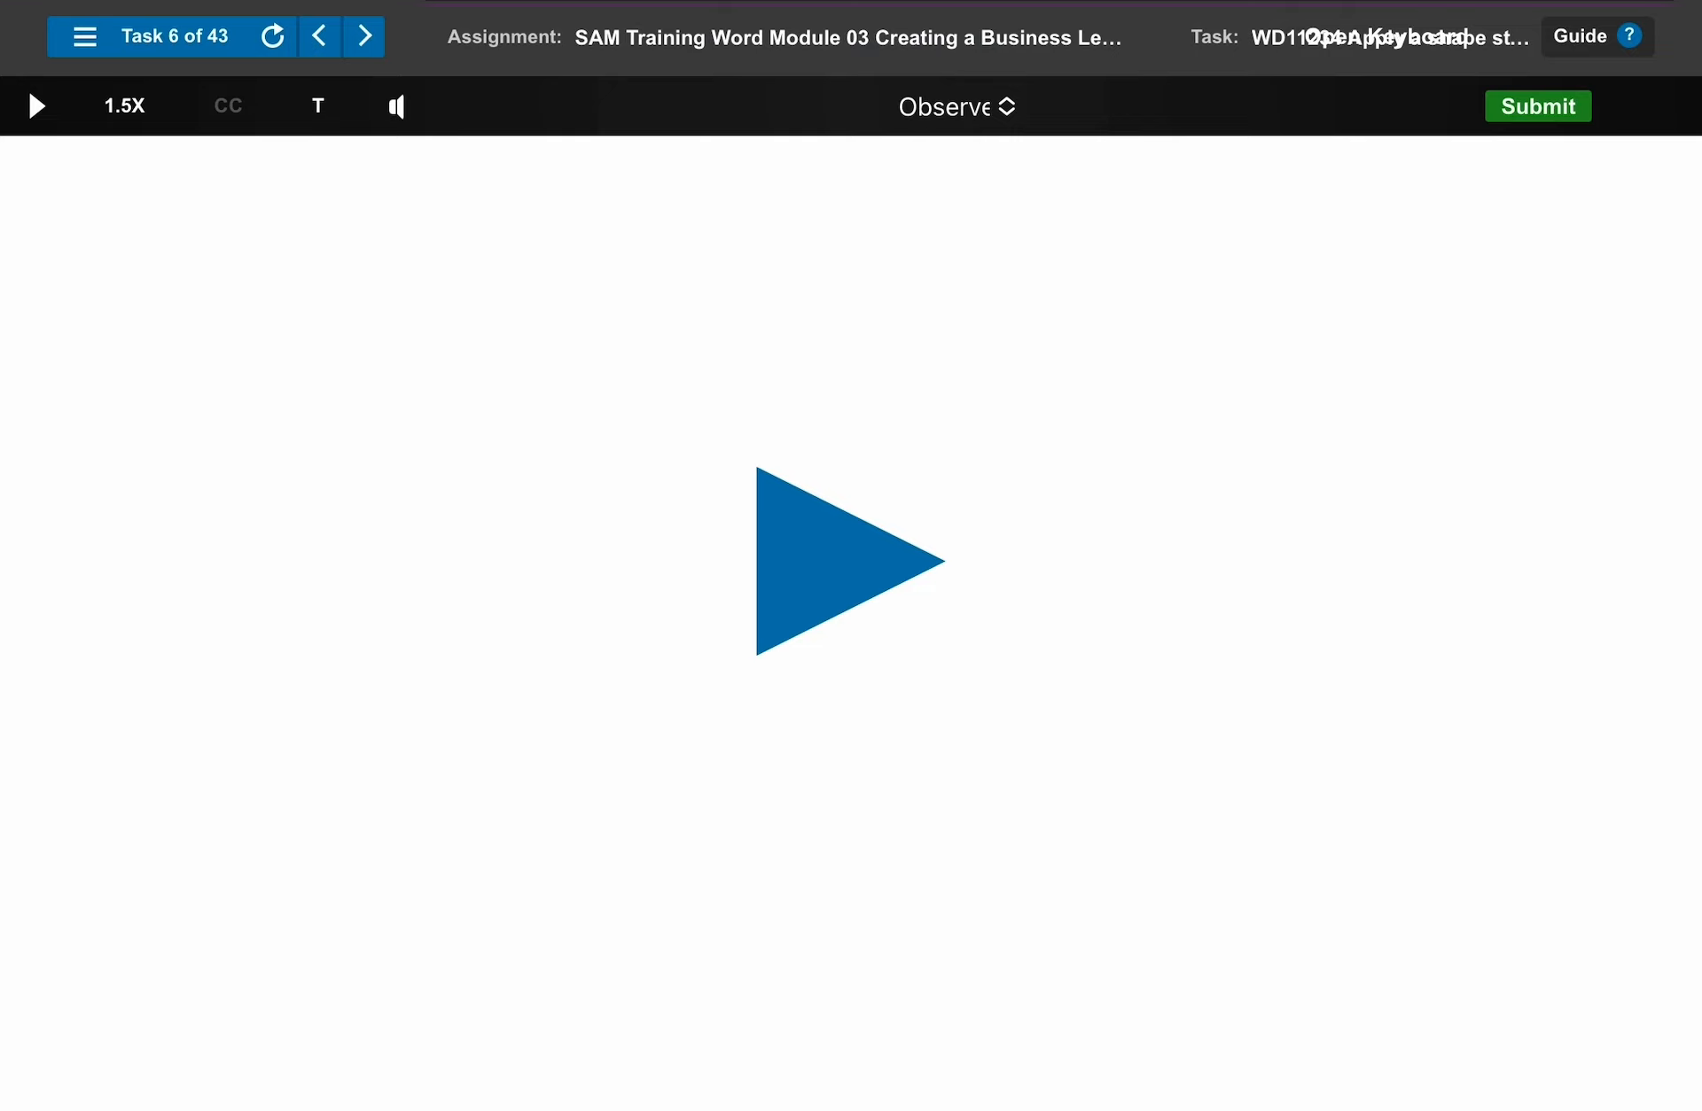
pyautogui.click(364, 37)
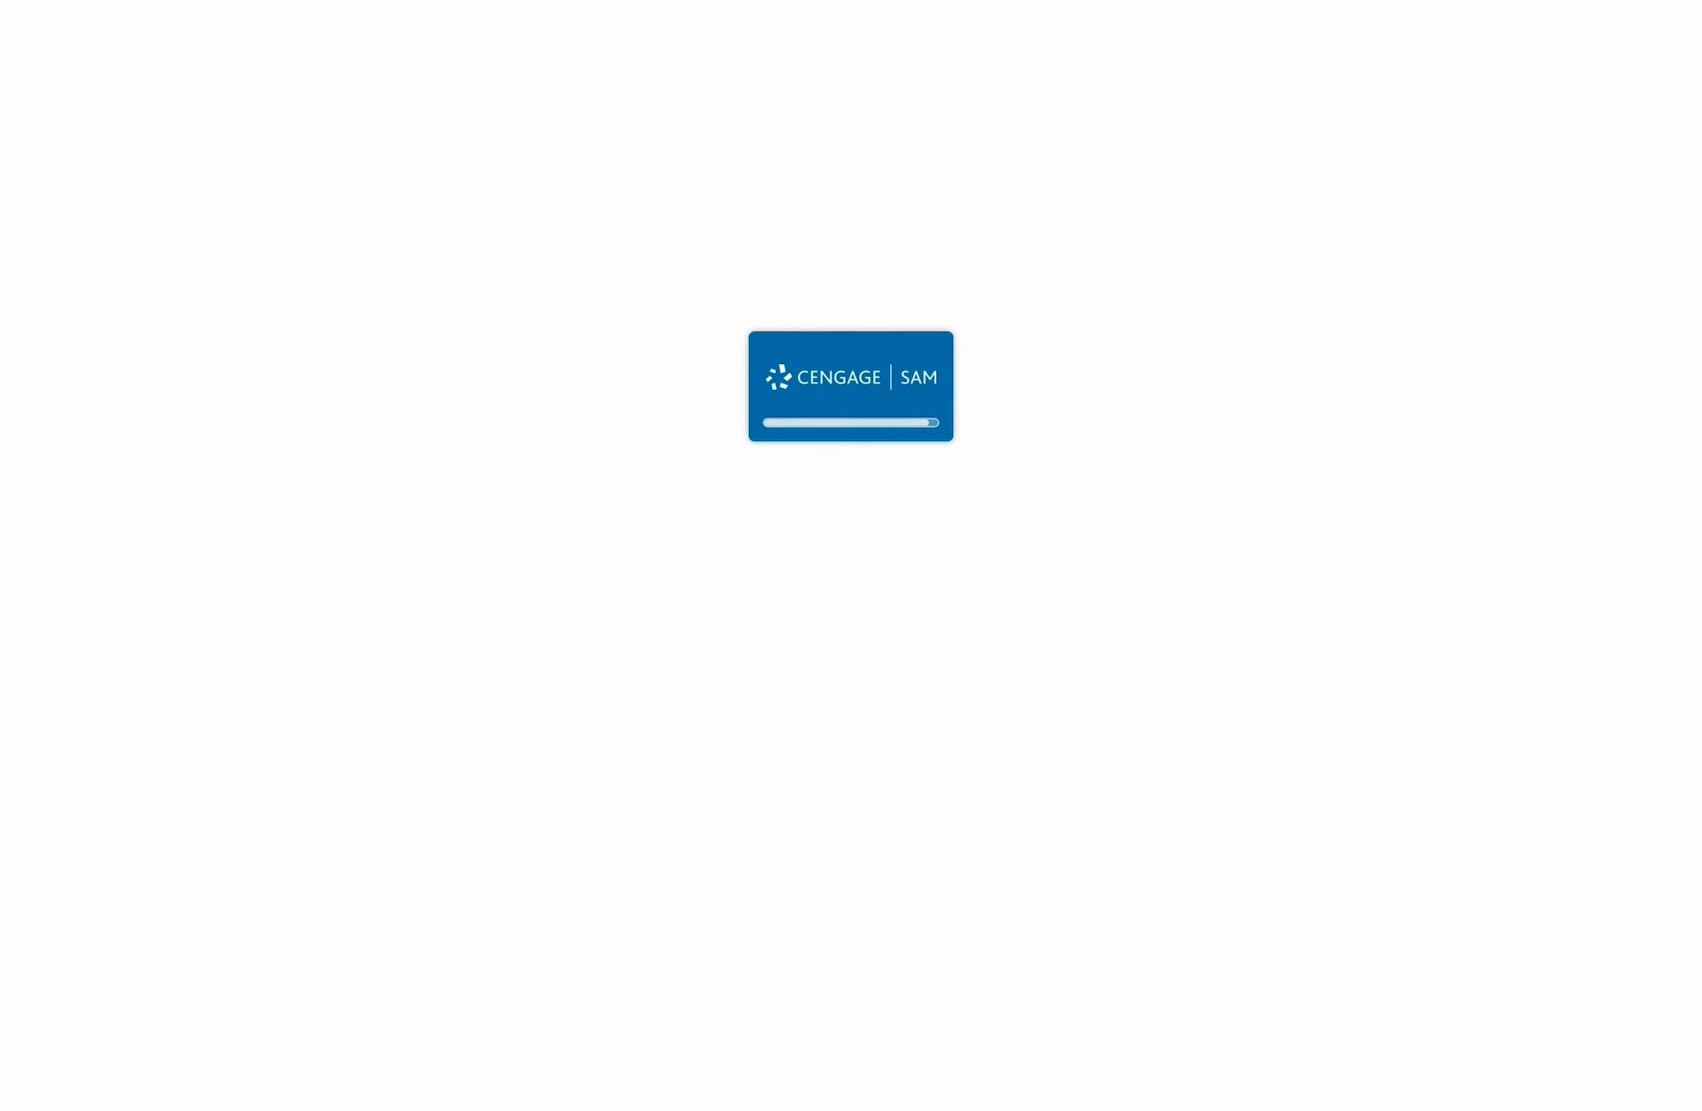
# - Play the Task 7 demonstration, set the arrow's outline weight to 3 pt and dismiss the completion dialog
pyautogui.click(851, 561)
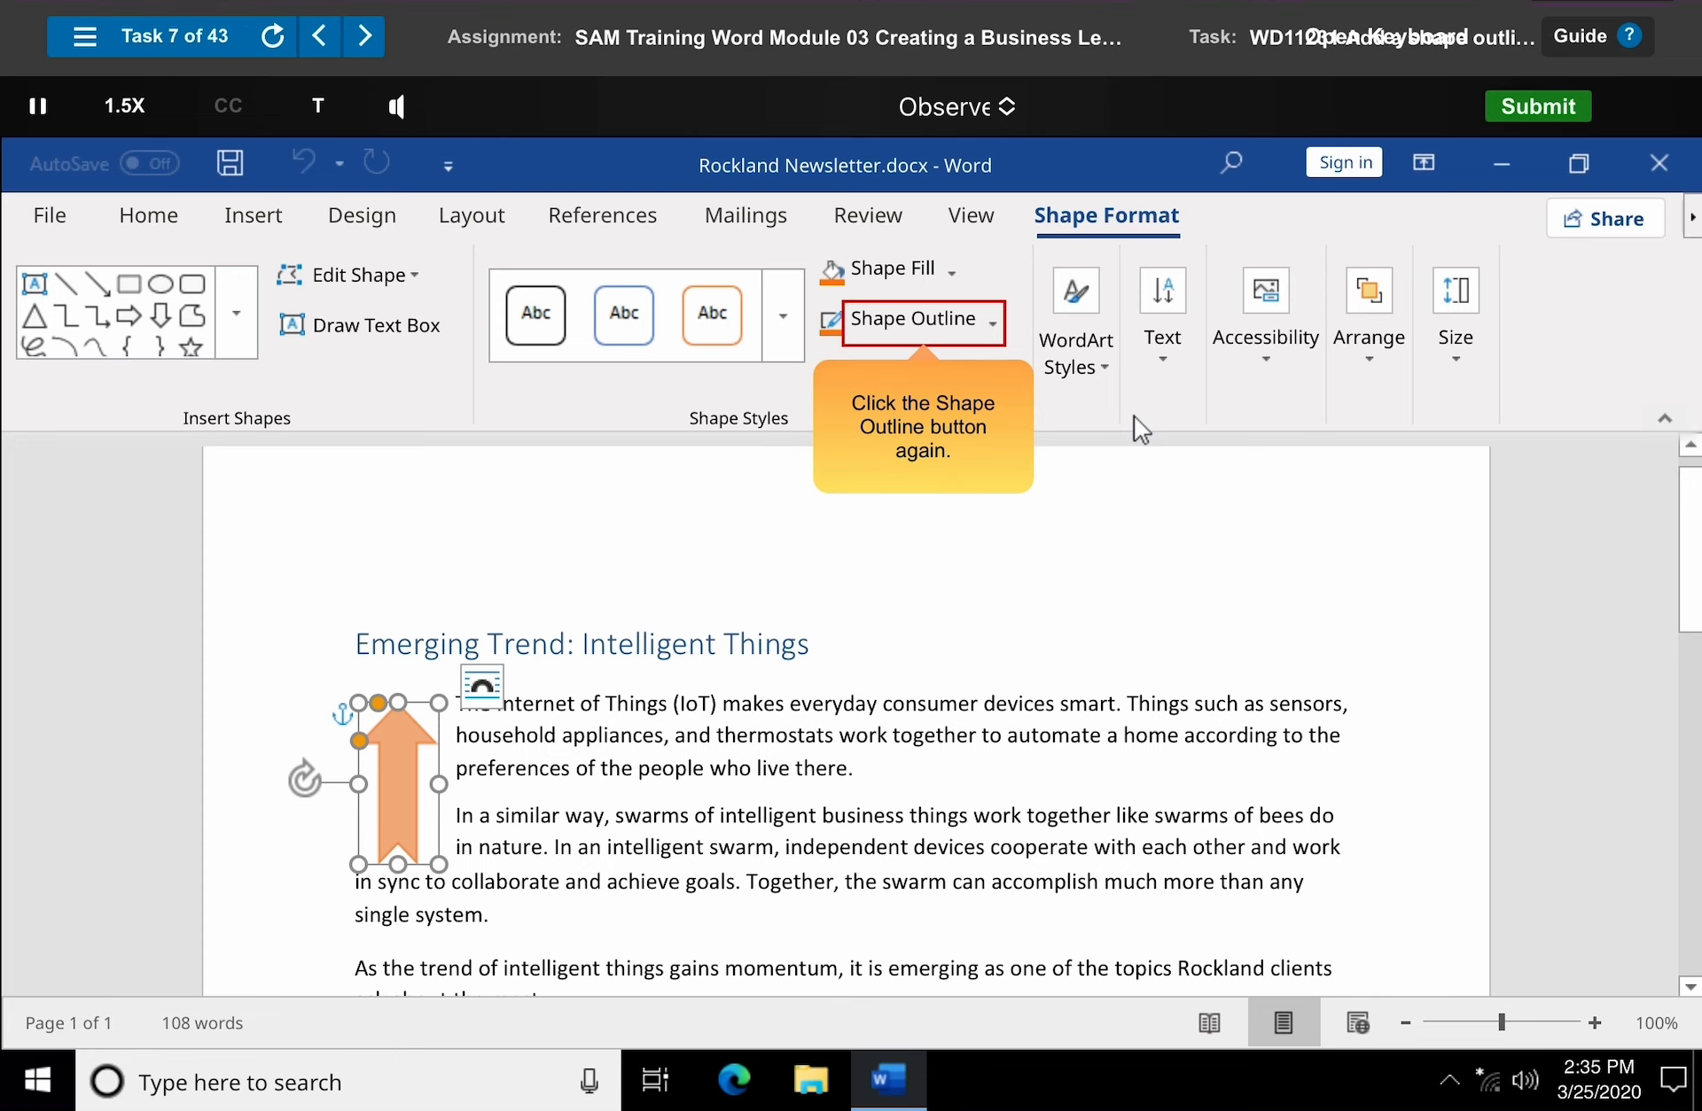
pyautogui.click(926, 321)
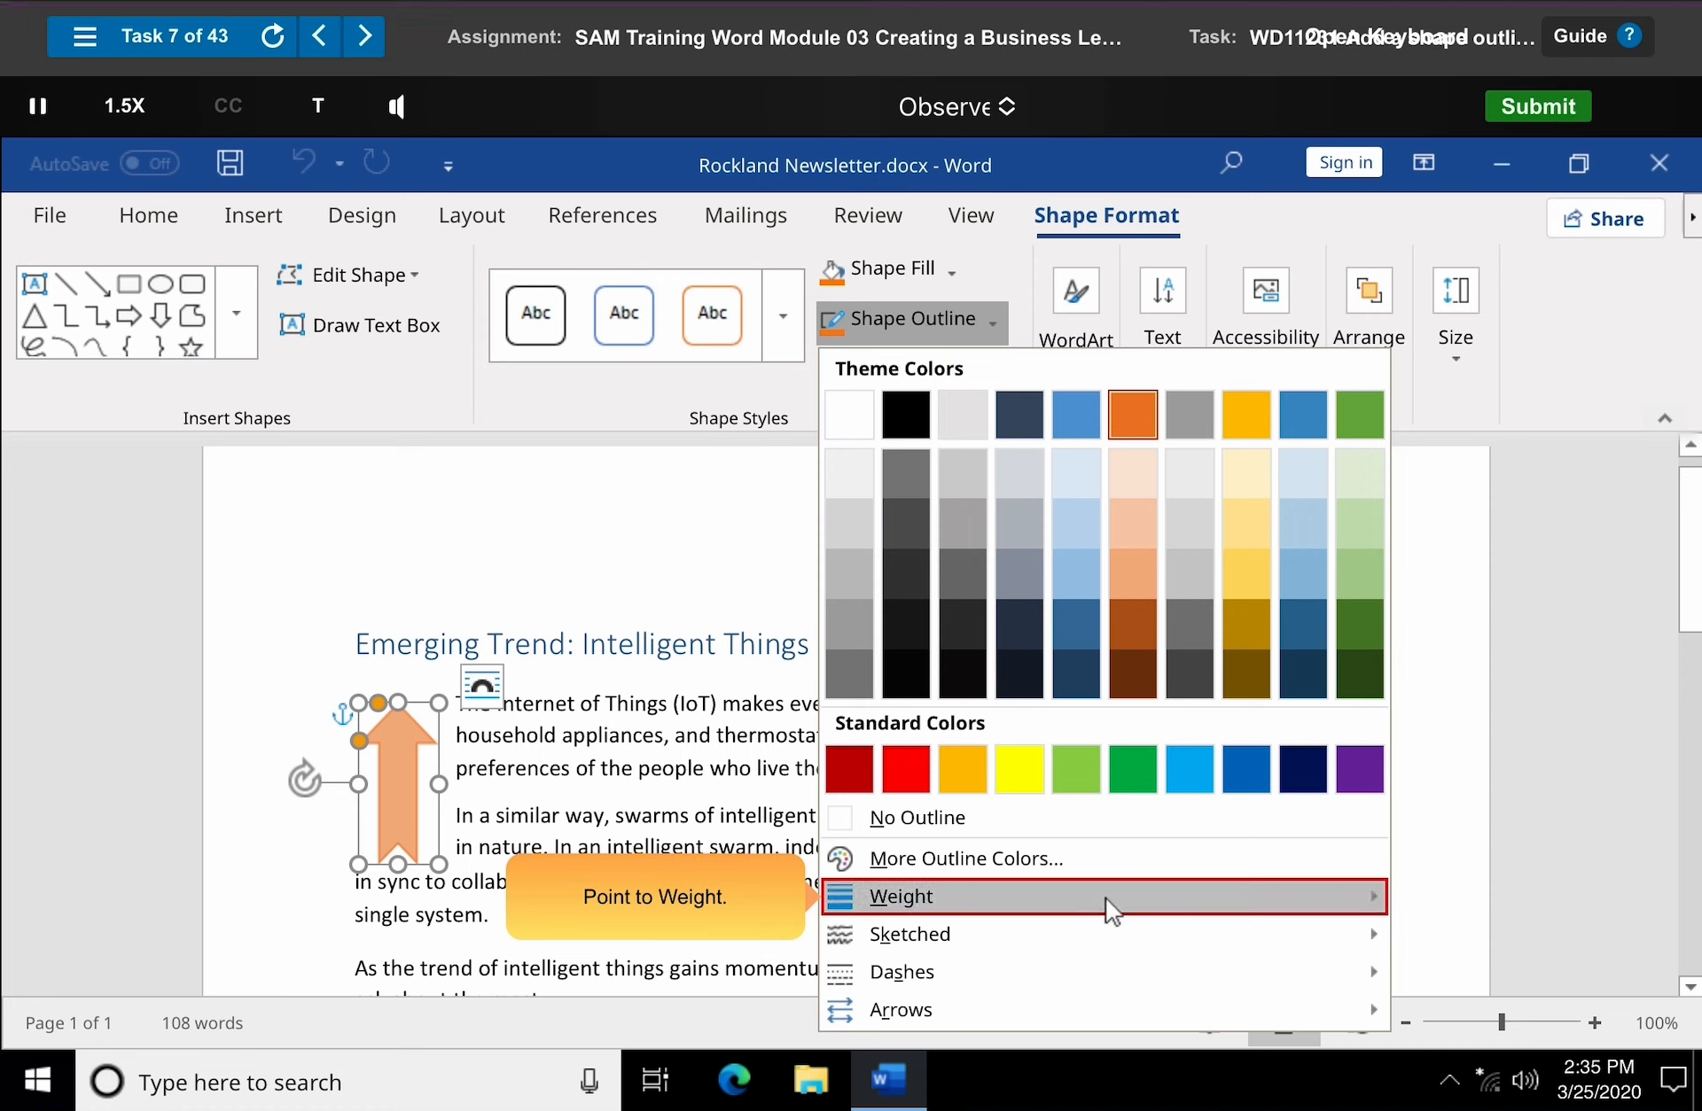
pyautogui.moveTo(1106, 899)
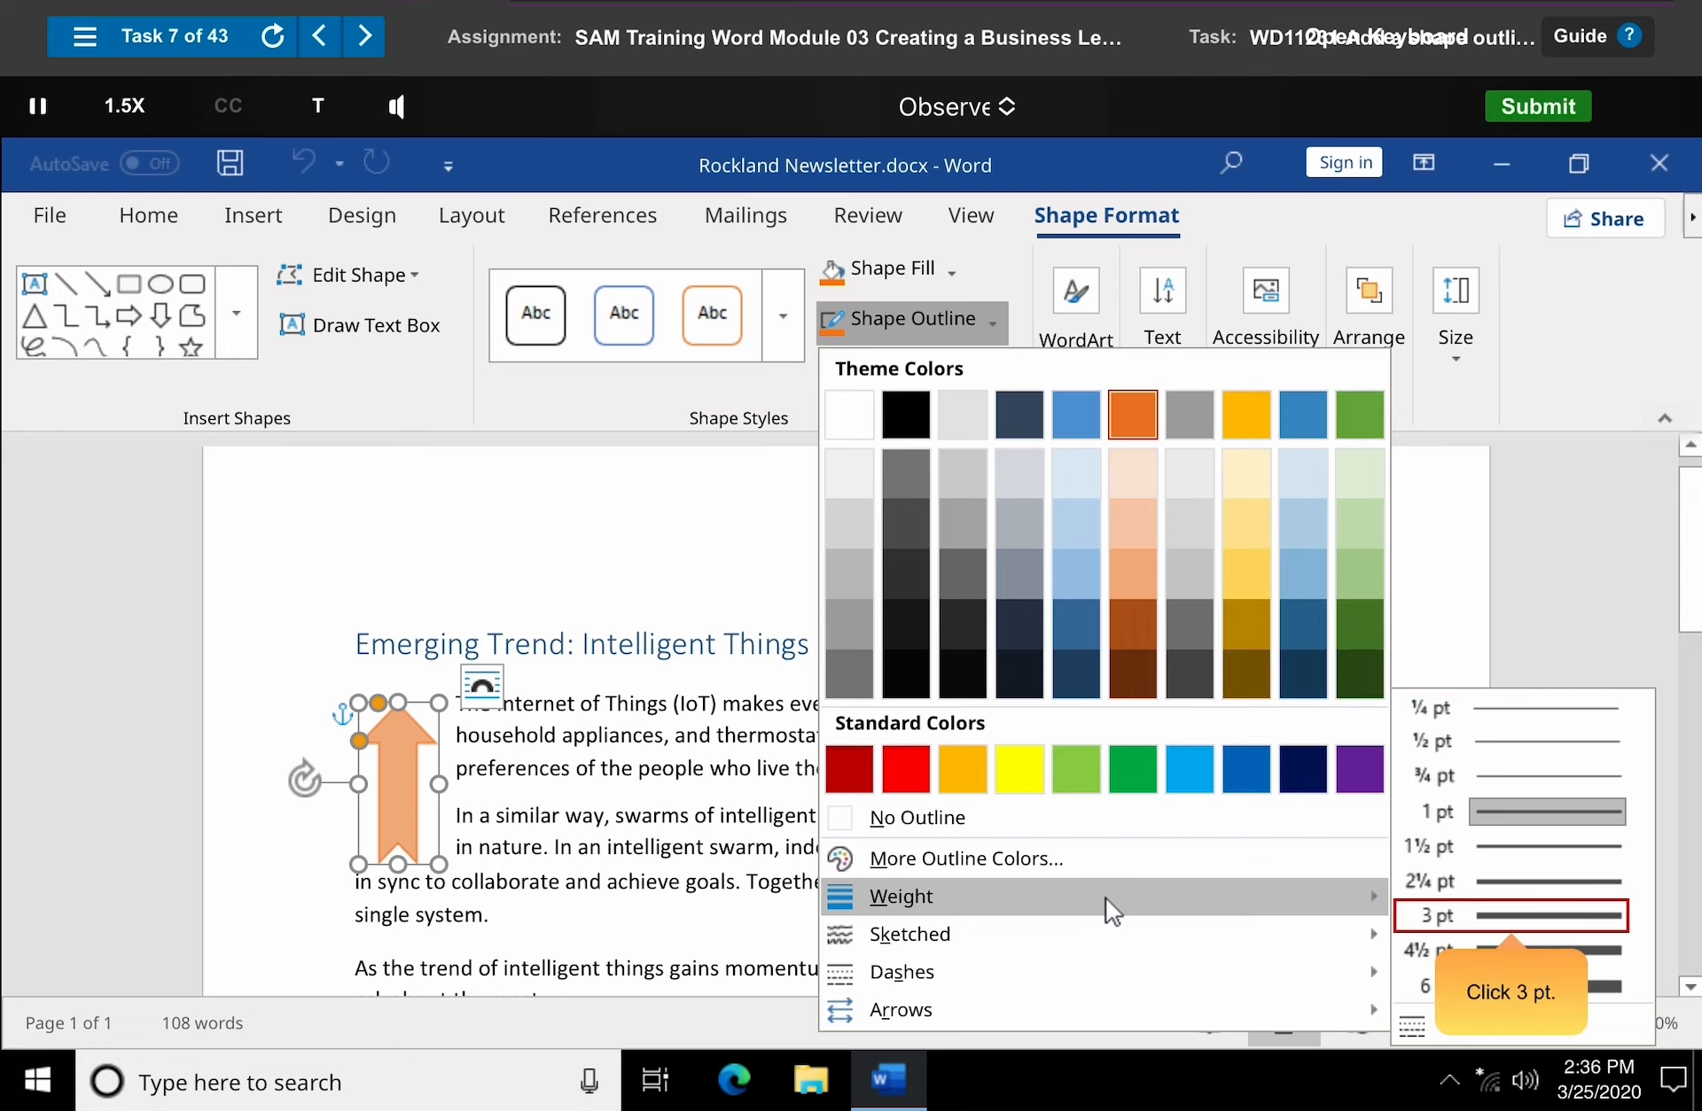
pyautogui.click(1513, 918)
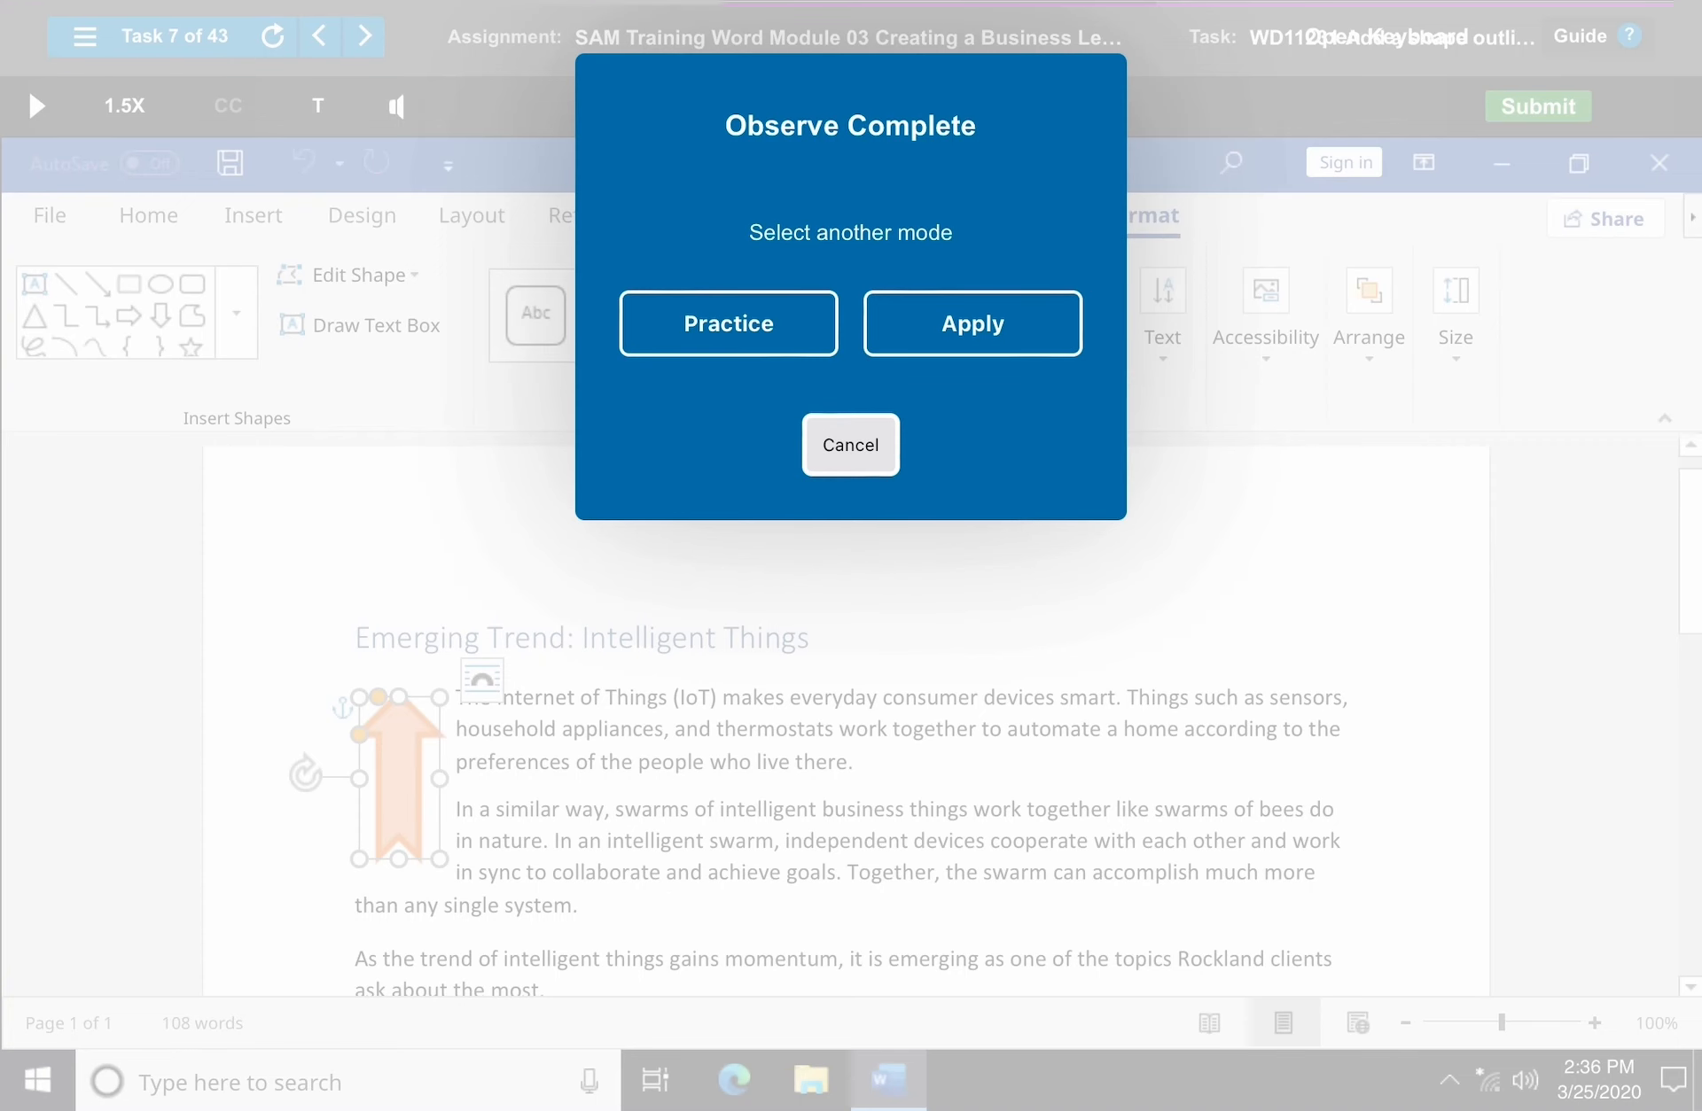
pyautogui.click(851, 445)
# - Open and play the Task 8 demonstration and add the text "Client Service" to the yellow star shape
pyautogui.click(364, 36)
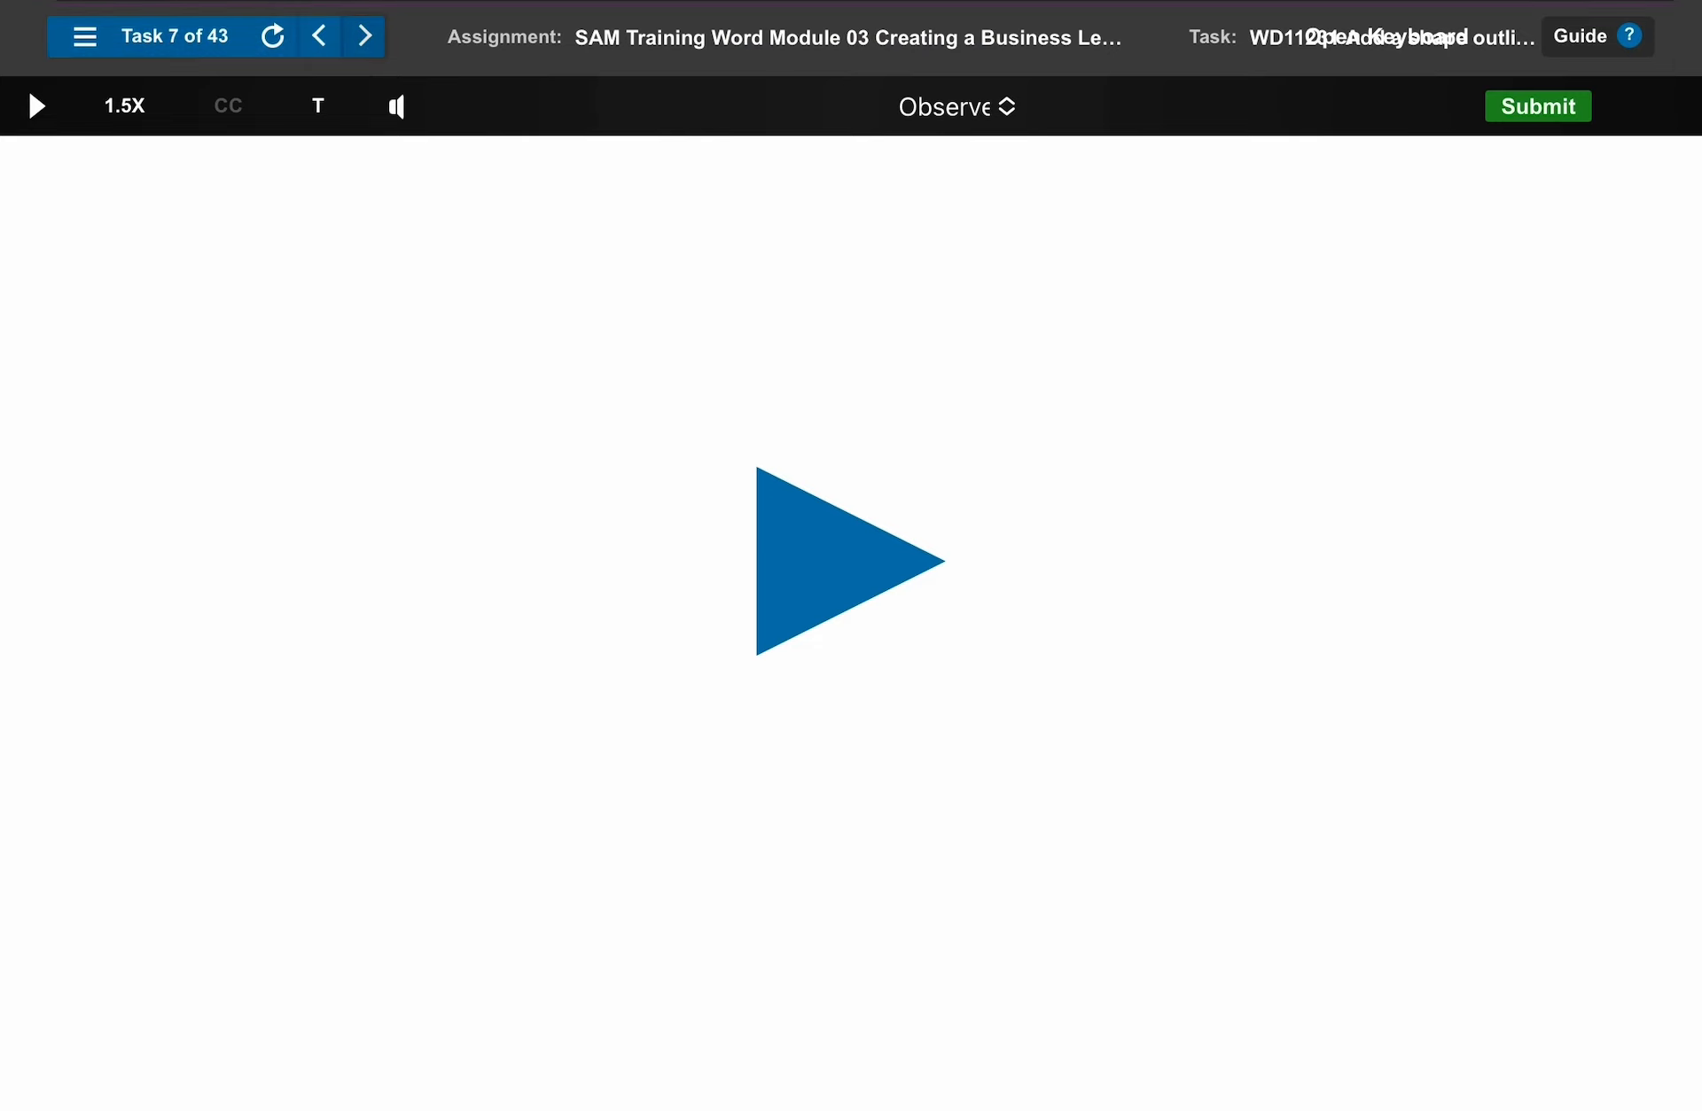
pyautogui.click(851, 562)
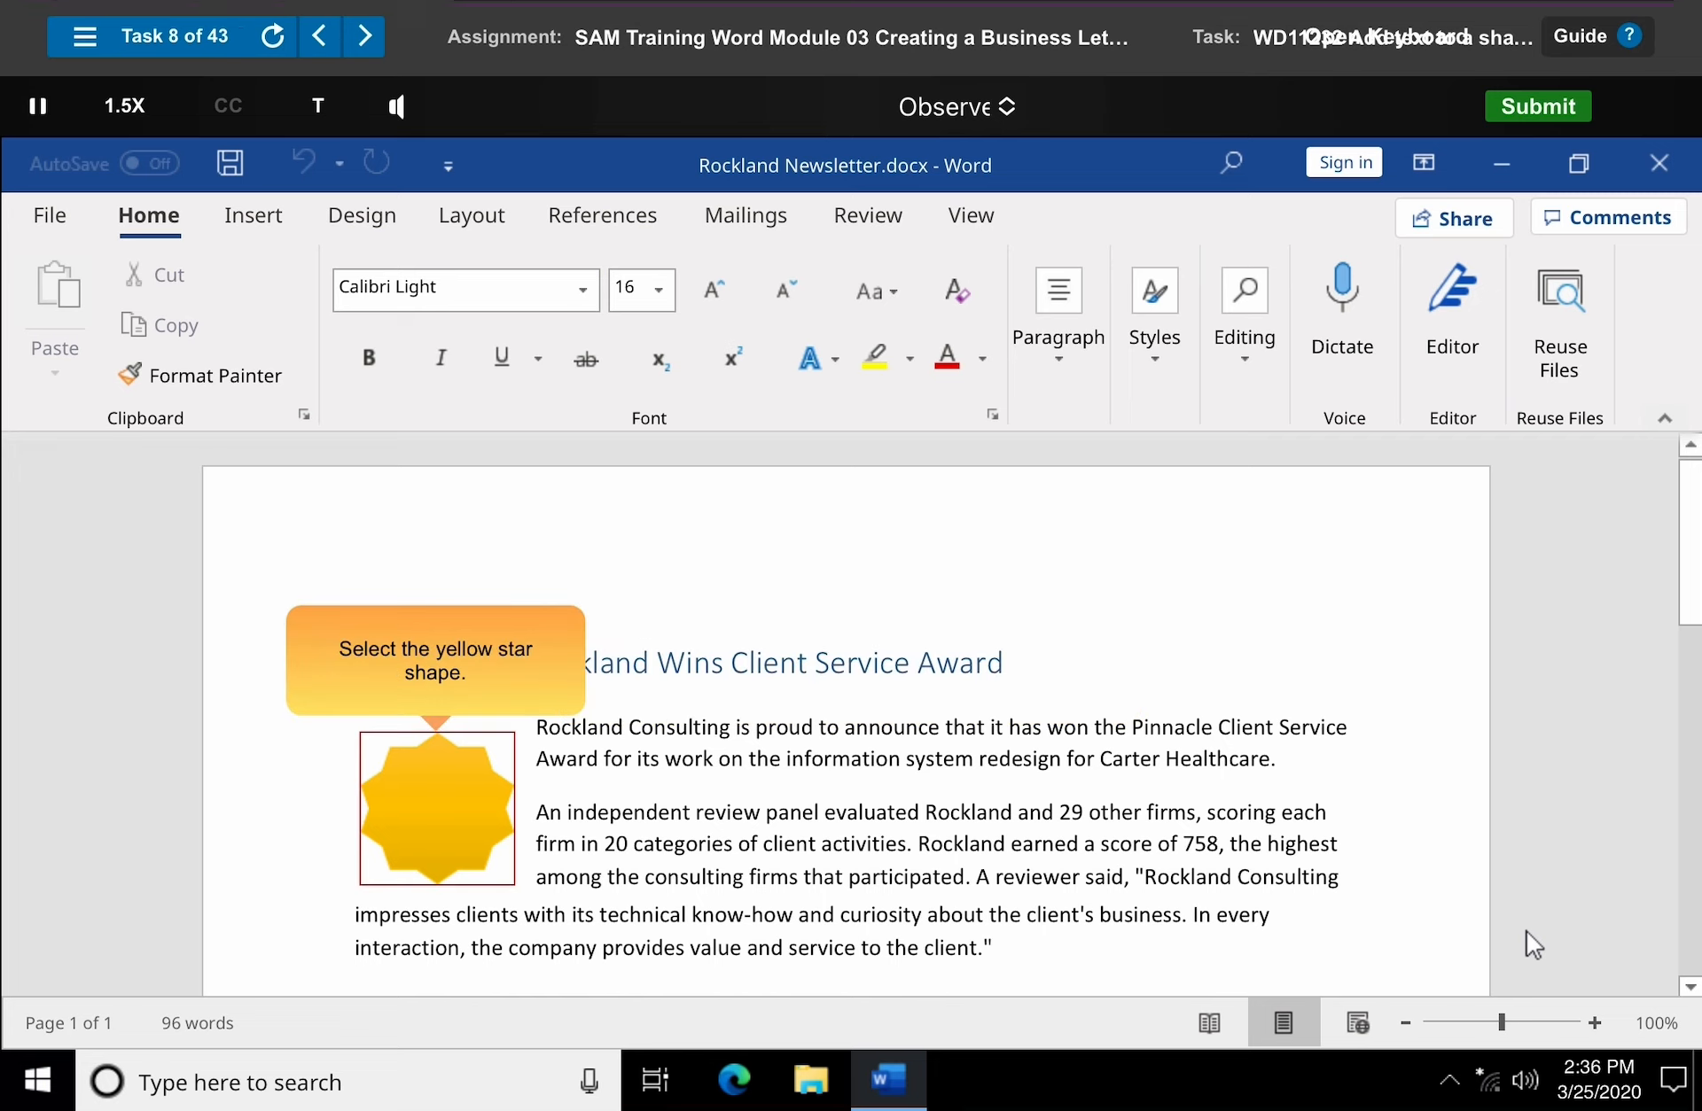
pyautogui.click(438, 808)
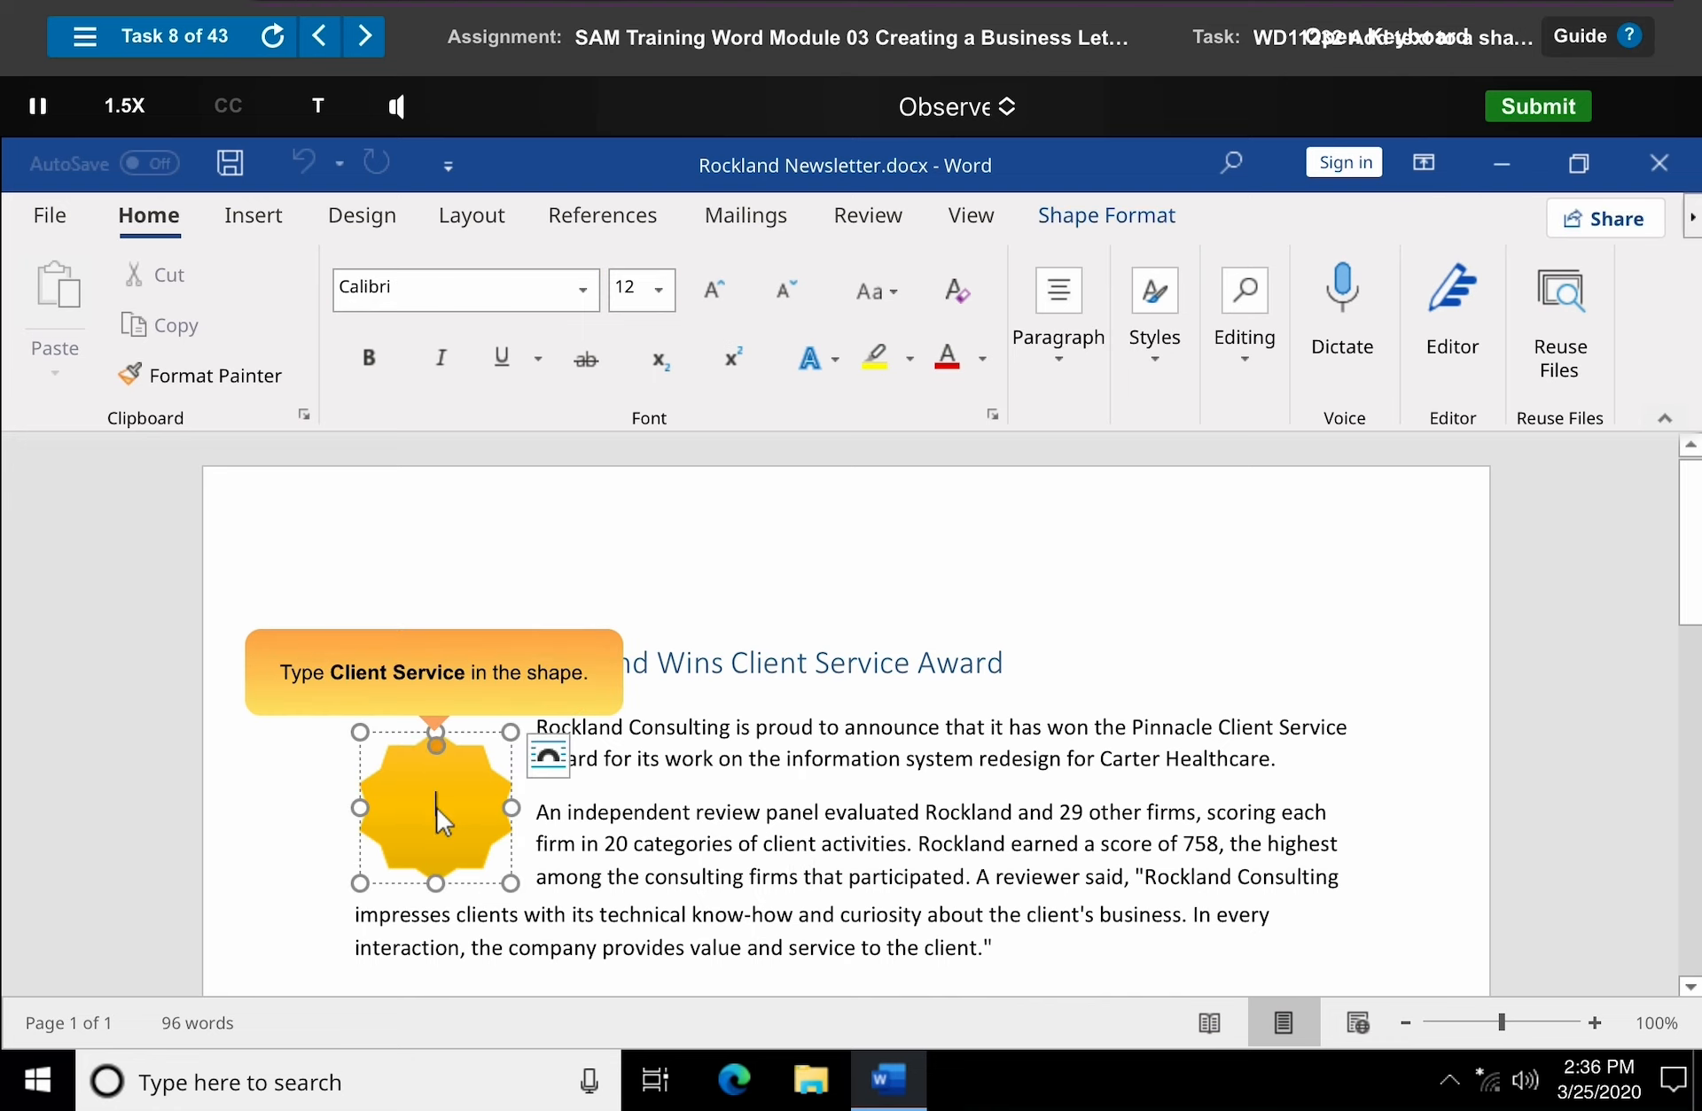
pyautogui.write('Client Service')
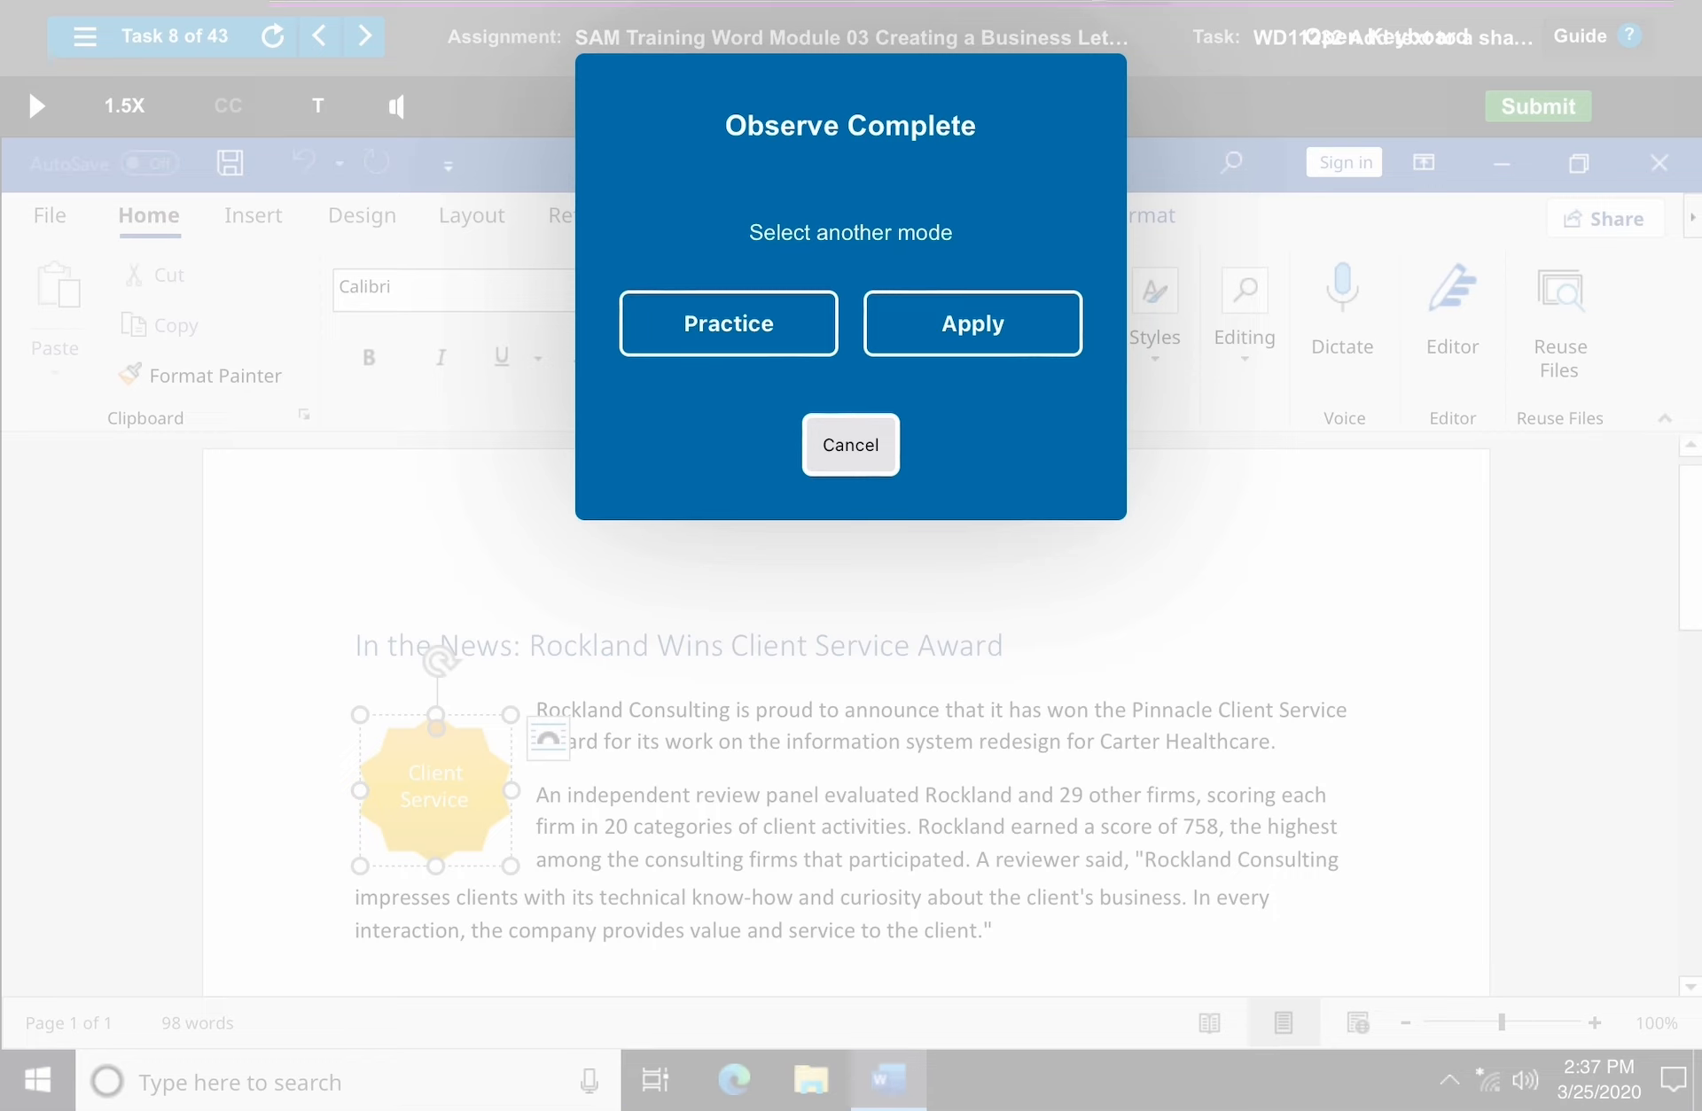
pyautogui.click(850, 445)
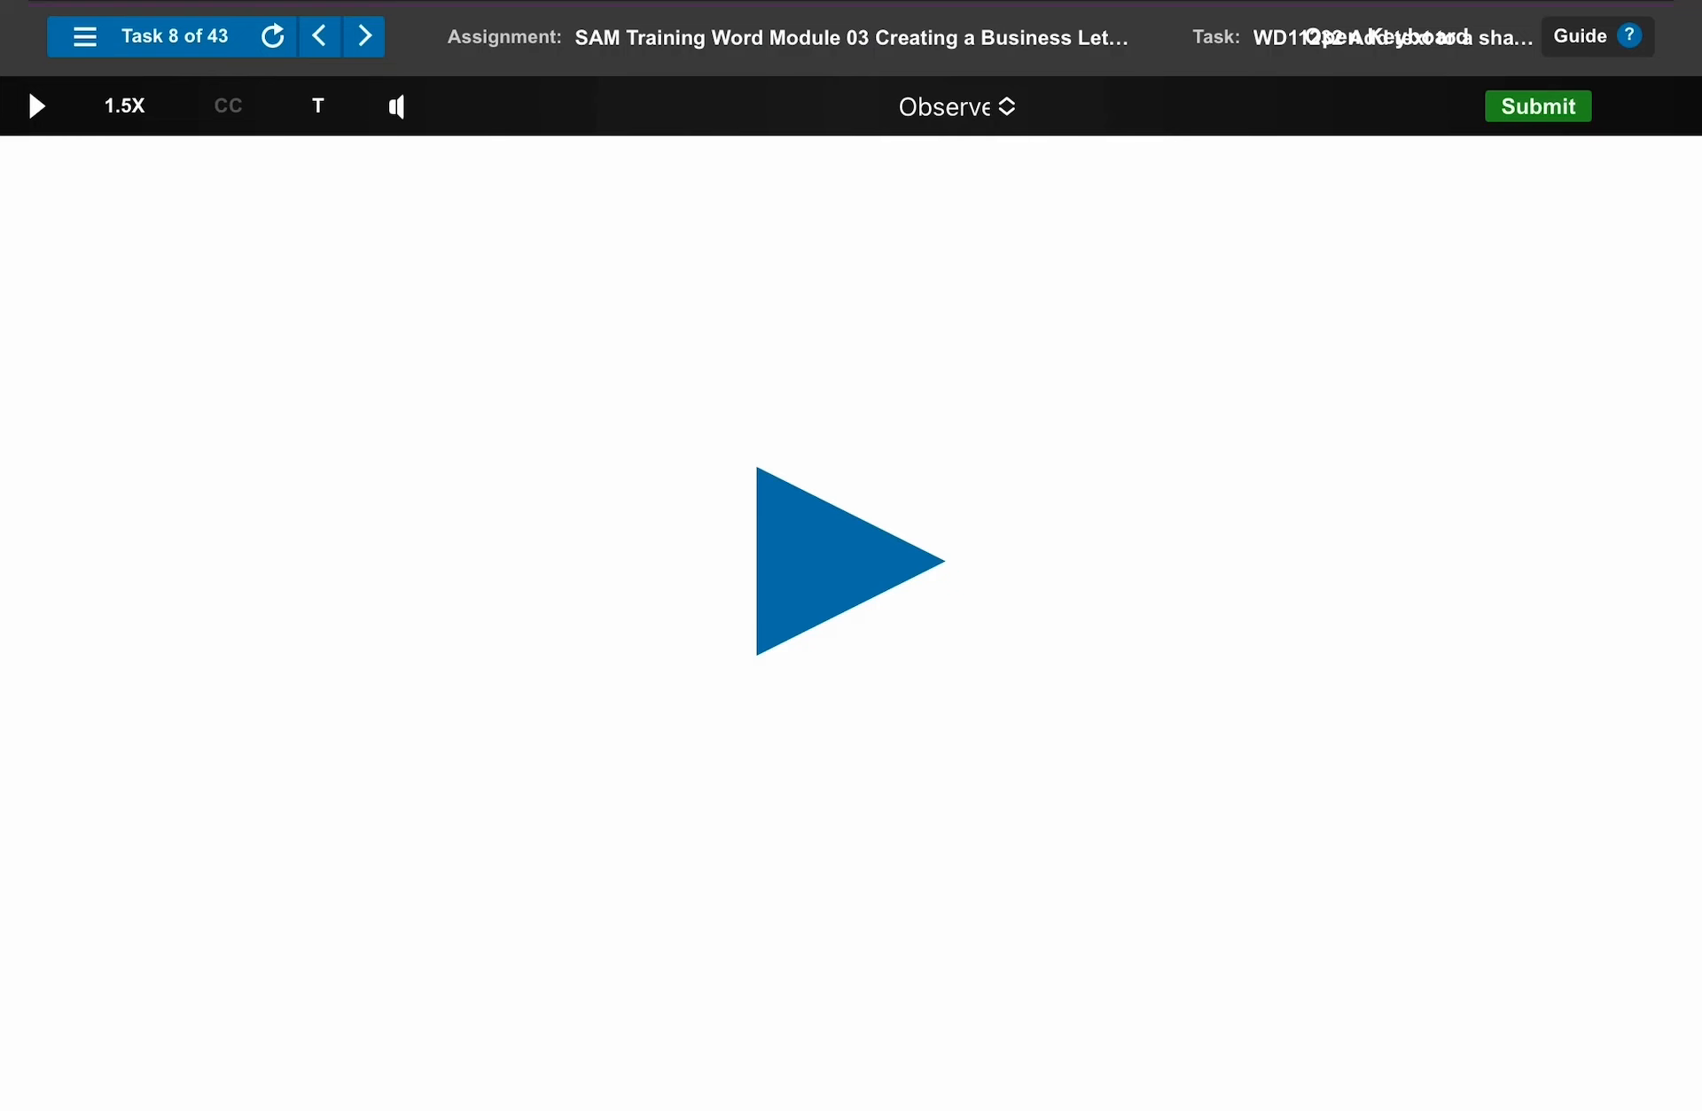
# - Advance to Task 9 and apply the Glow: 8 point; Gold, Accent color 4 effect to the Client Service star
pyautogui.click(364, 36)
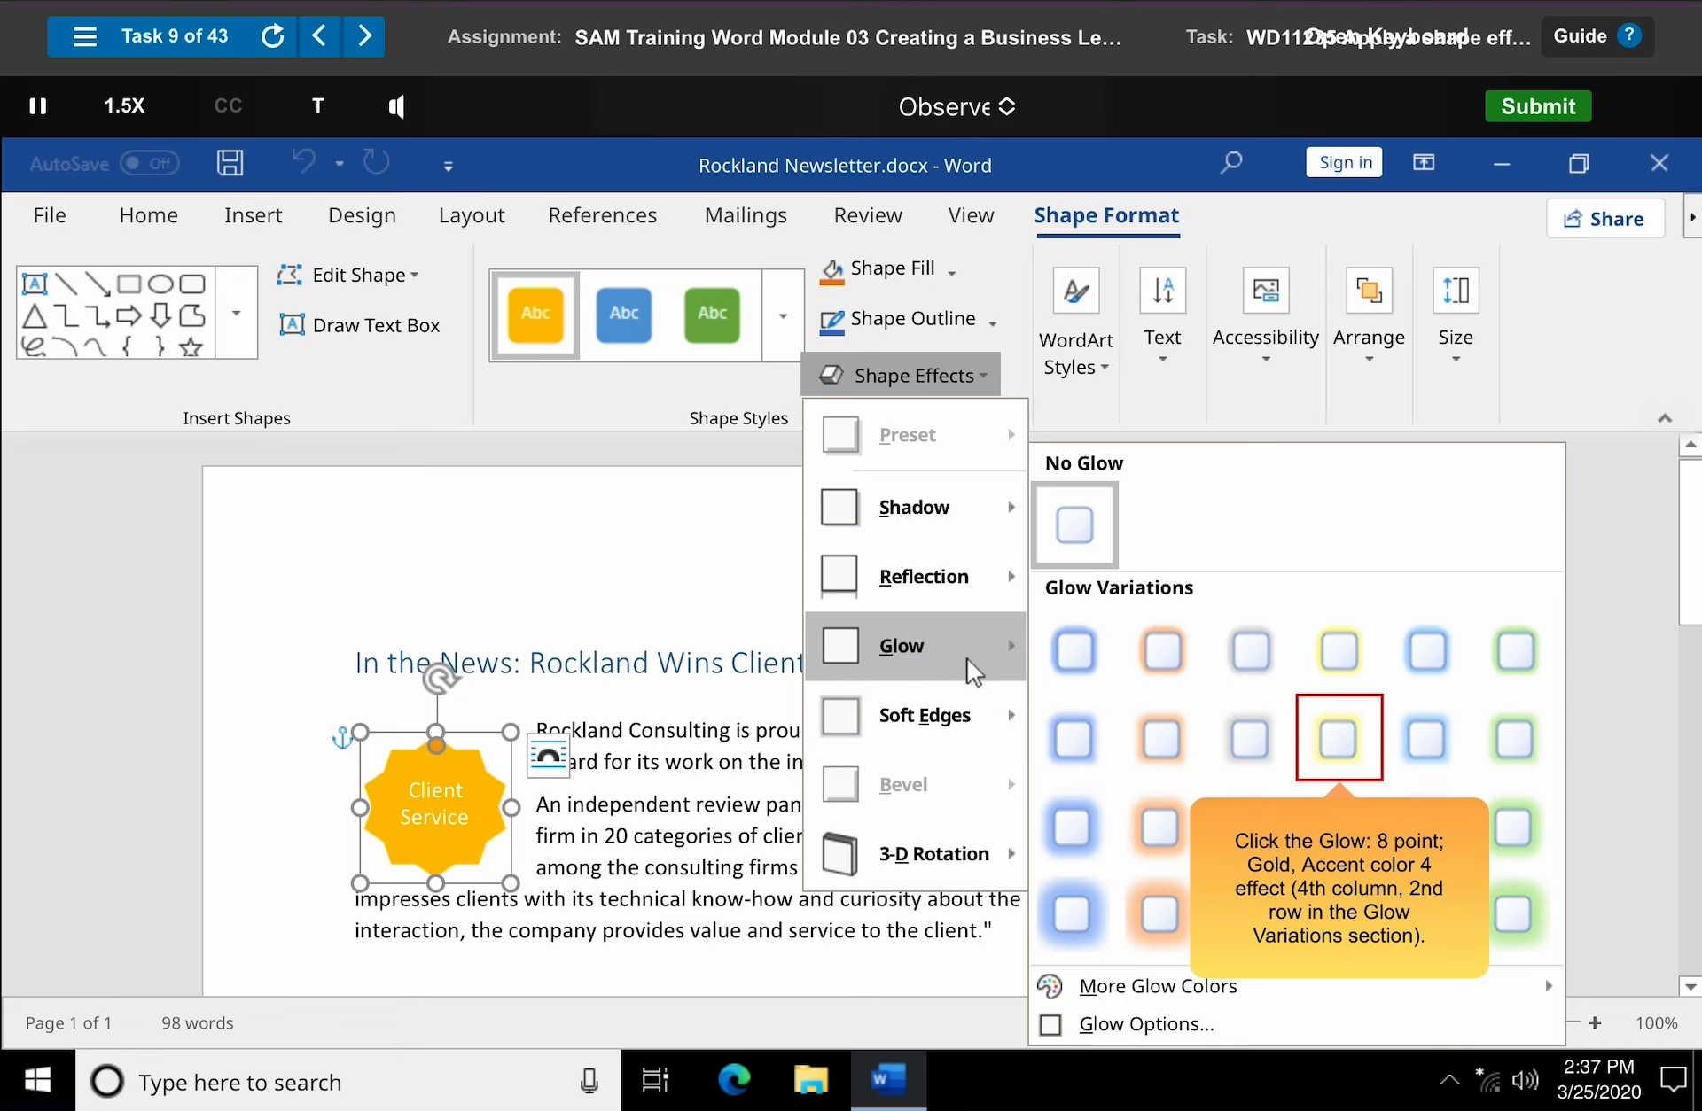
pyautogui.click(1338, 736)
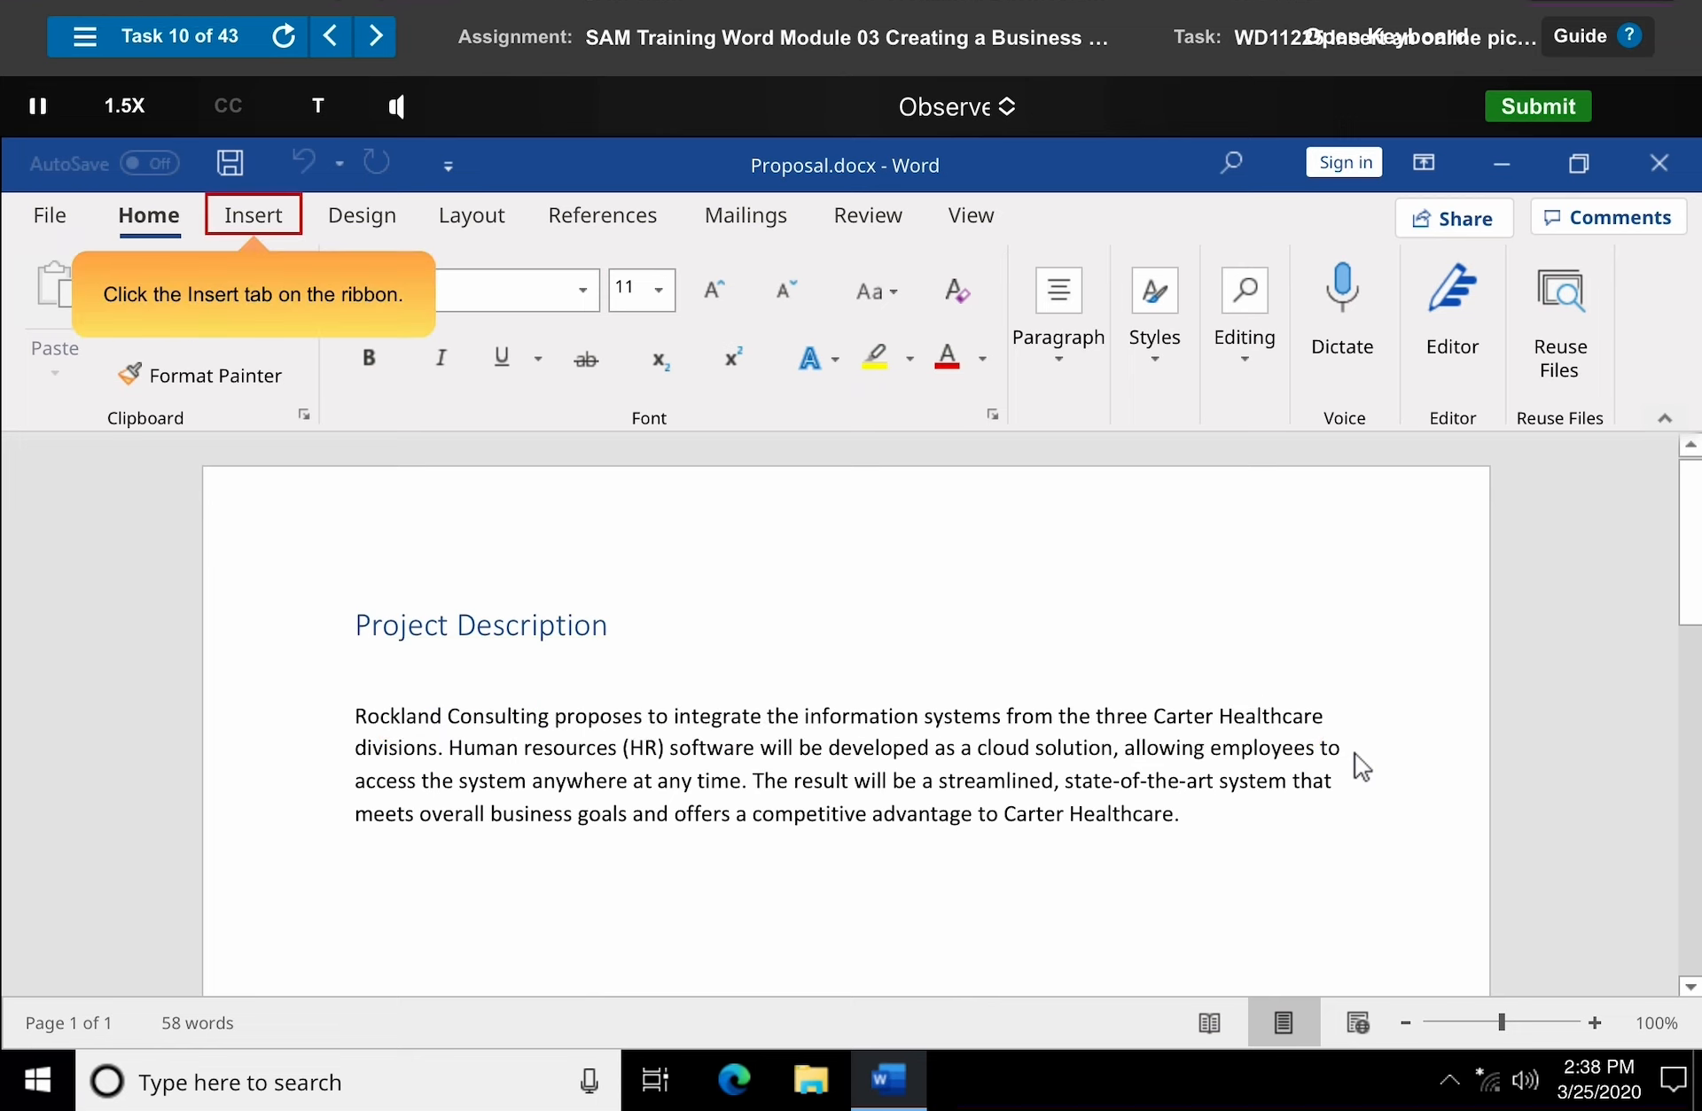
# - Search the online pictures for "cloud computing" to illustrate the Project Description section
pyautogui.click(258, 226)
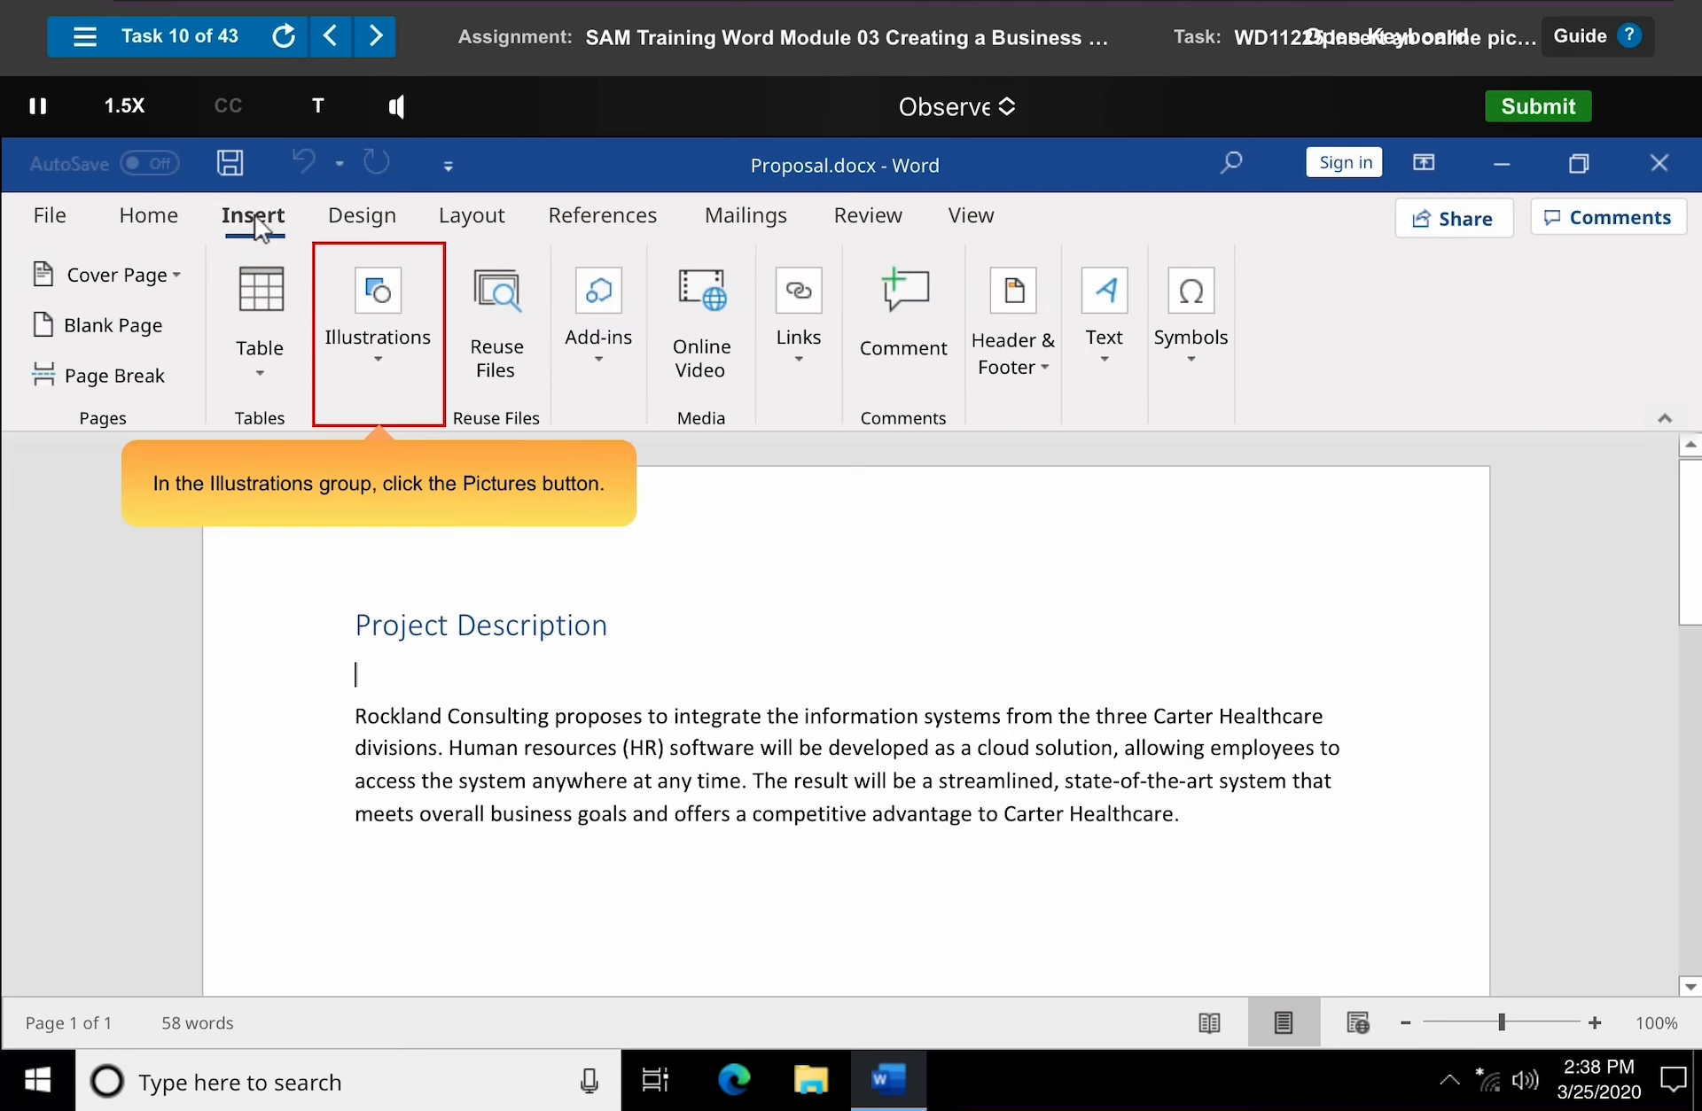
pyautogui.click(381, 345)
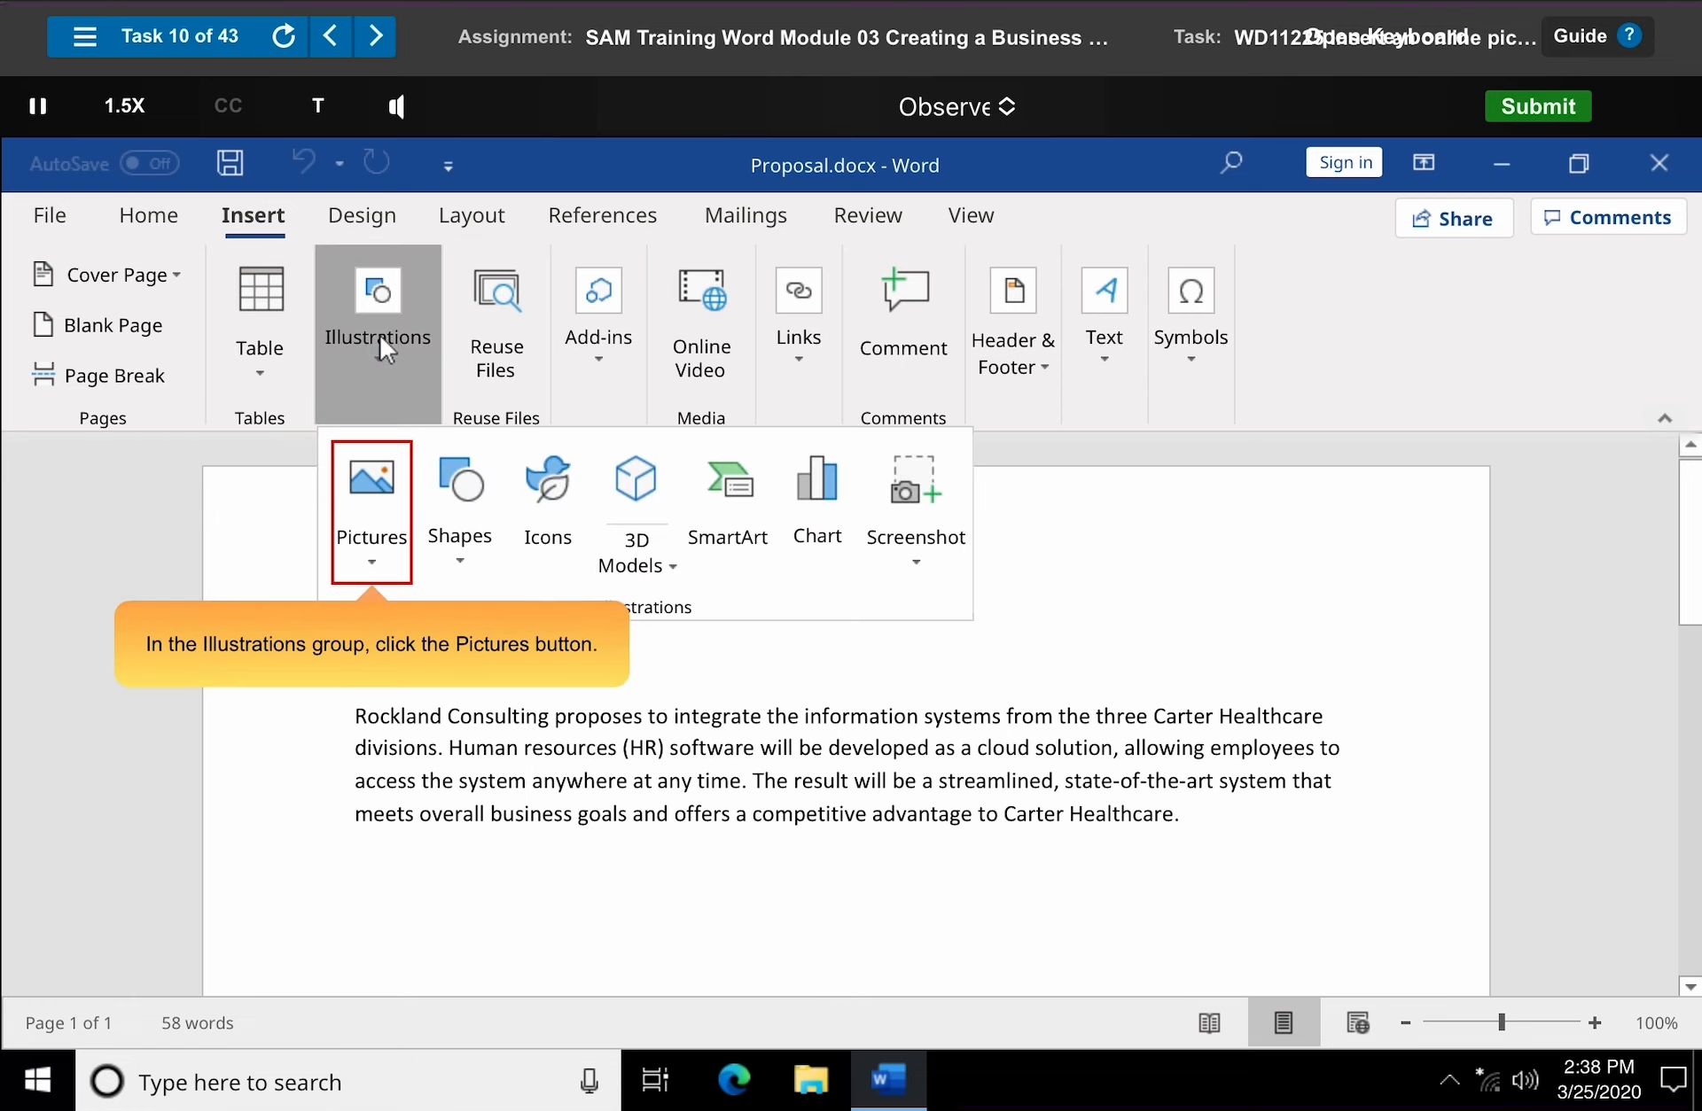
pyautogui.click(376, 529)
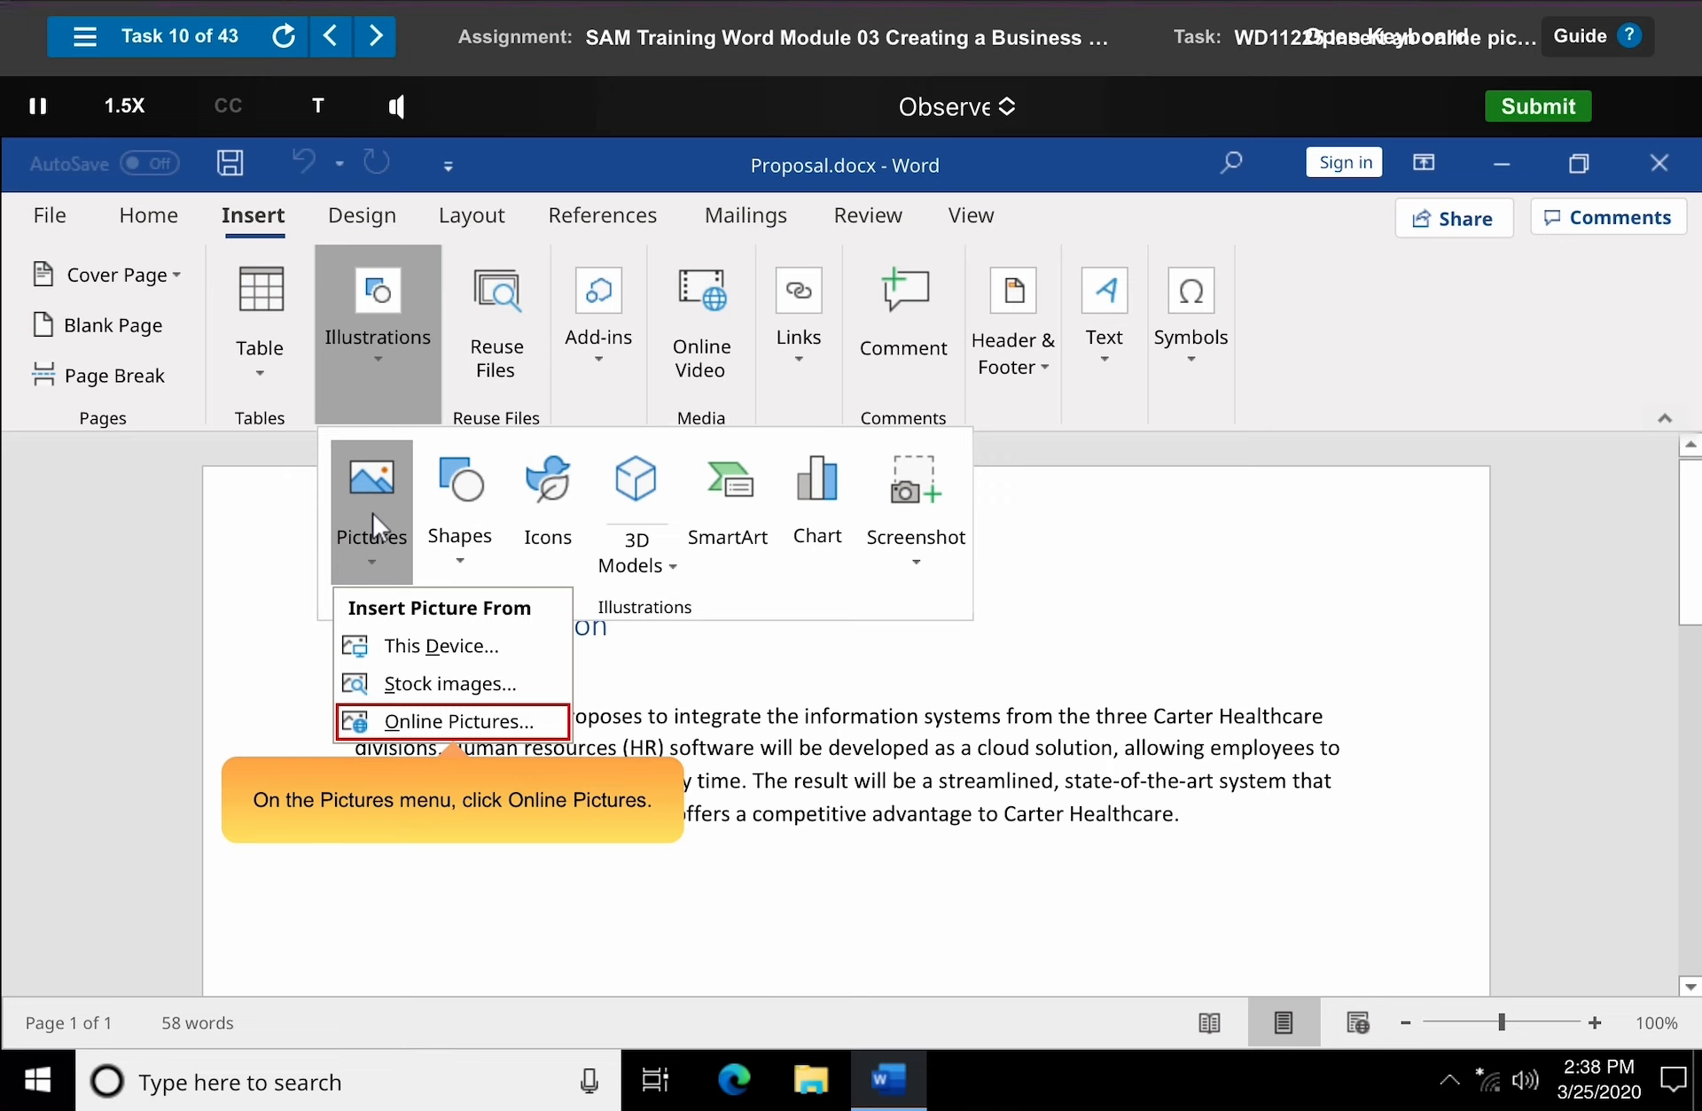
pyautogui.click(458, 732)
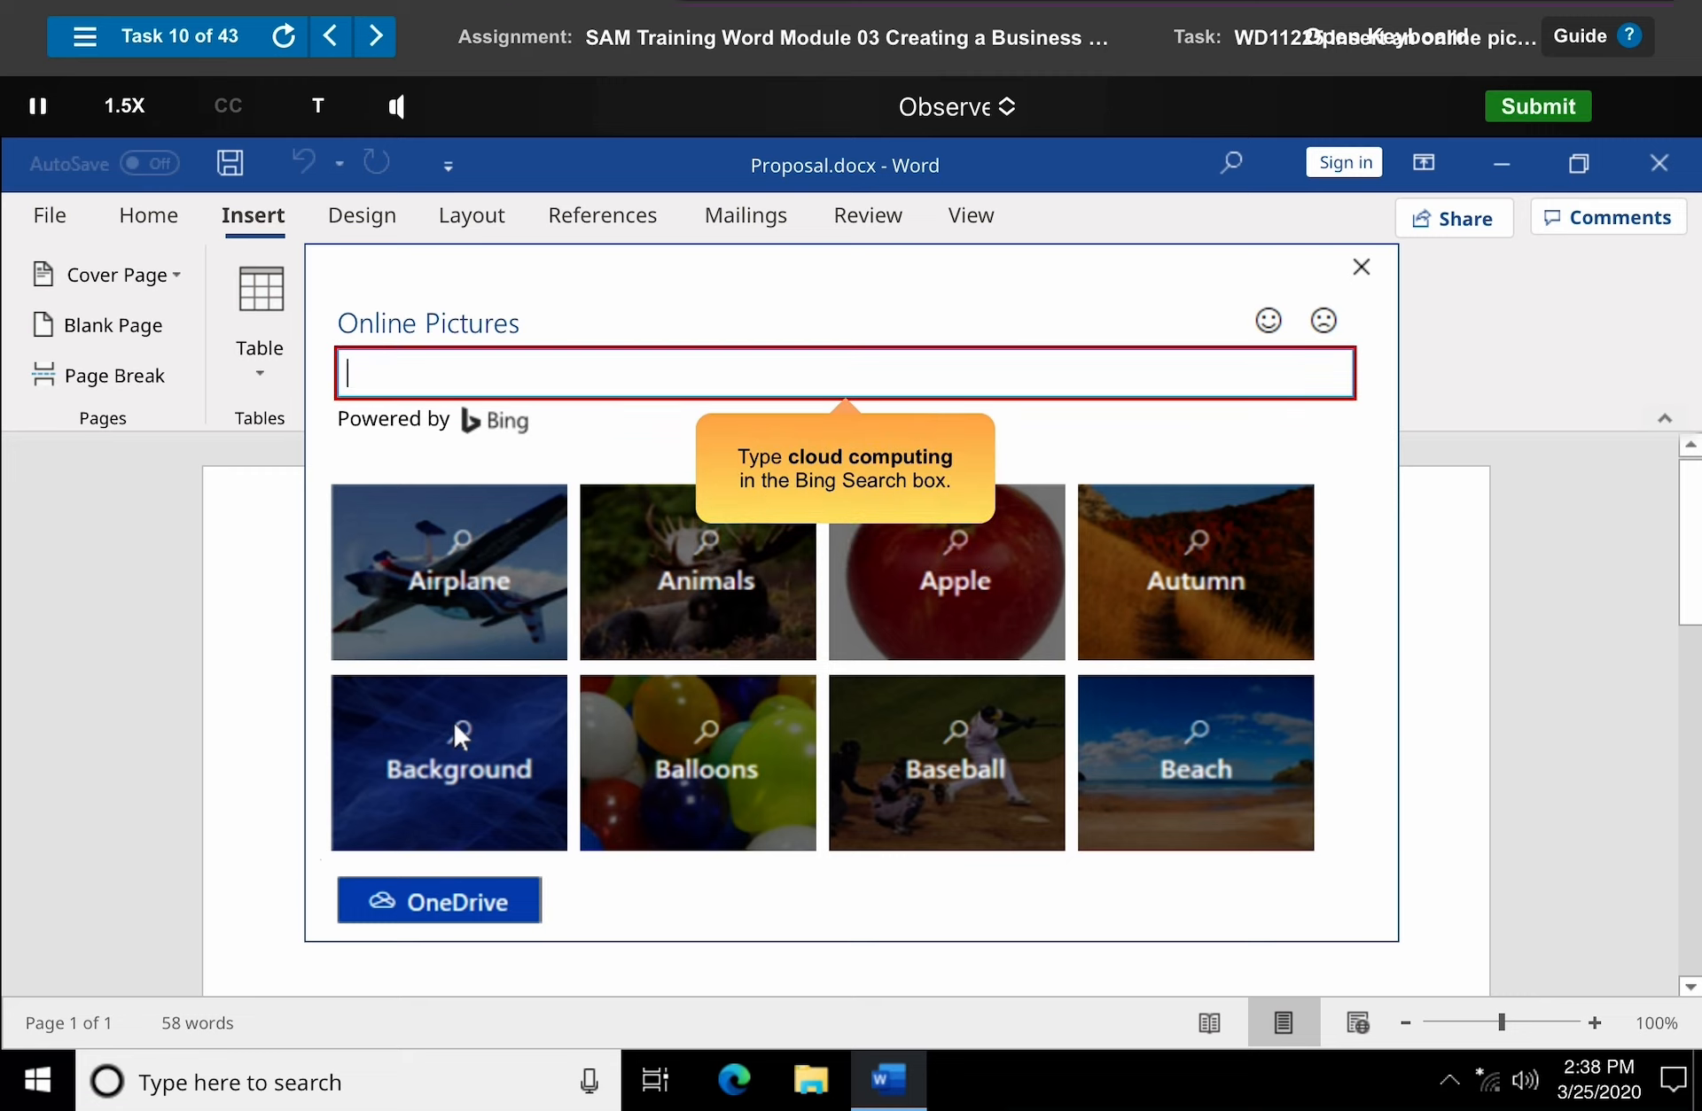
pyautogui.write('cloud computing')
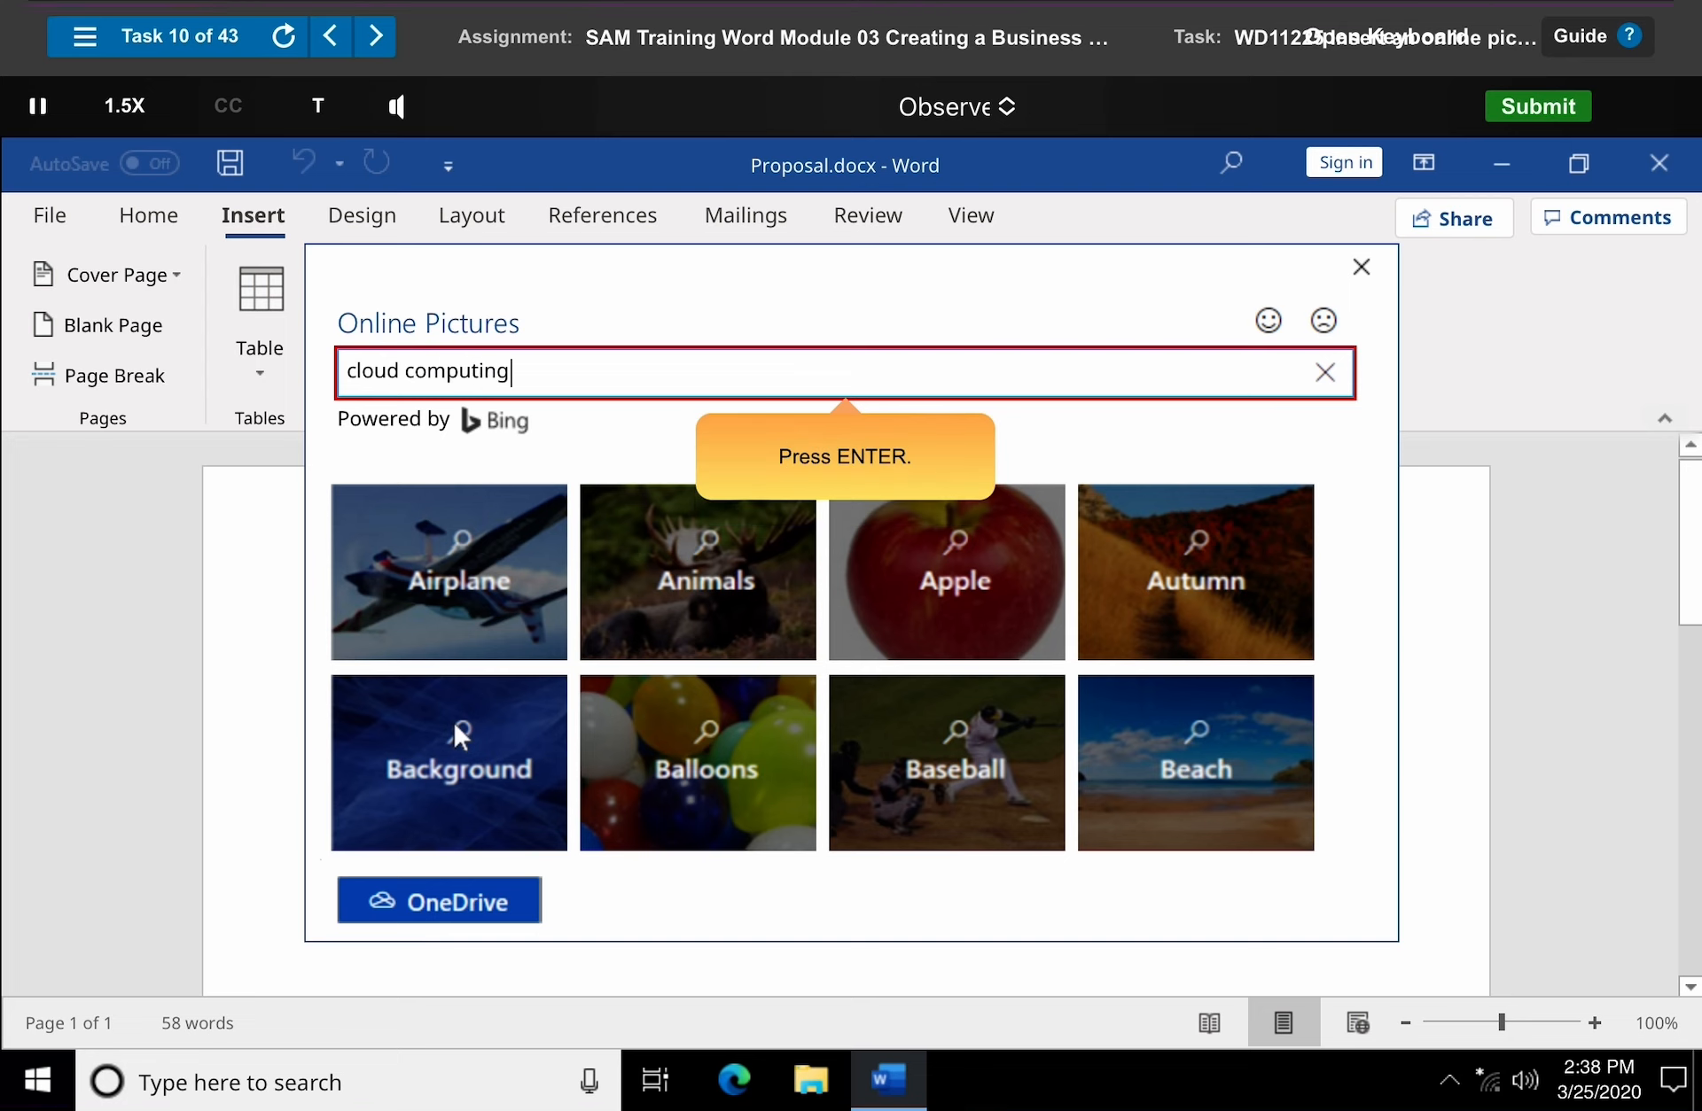
pyautogui.press('Return')
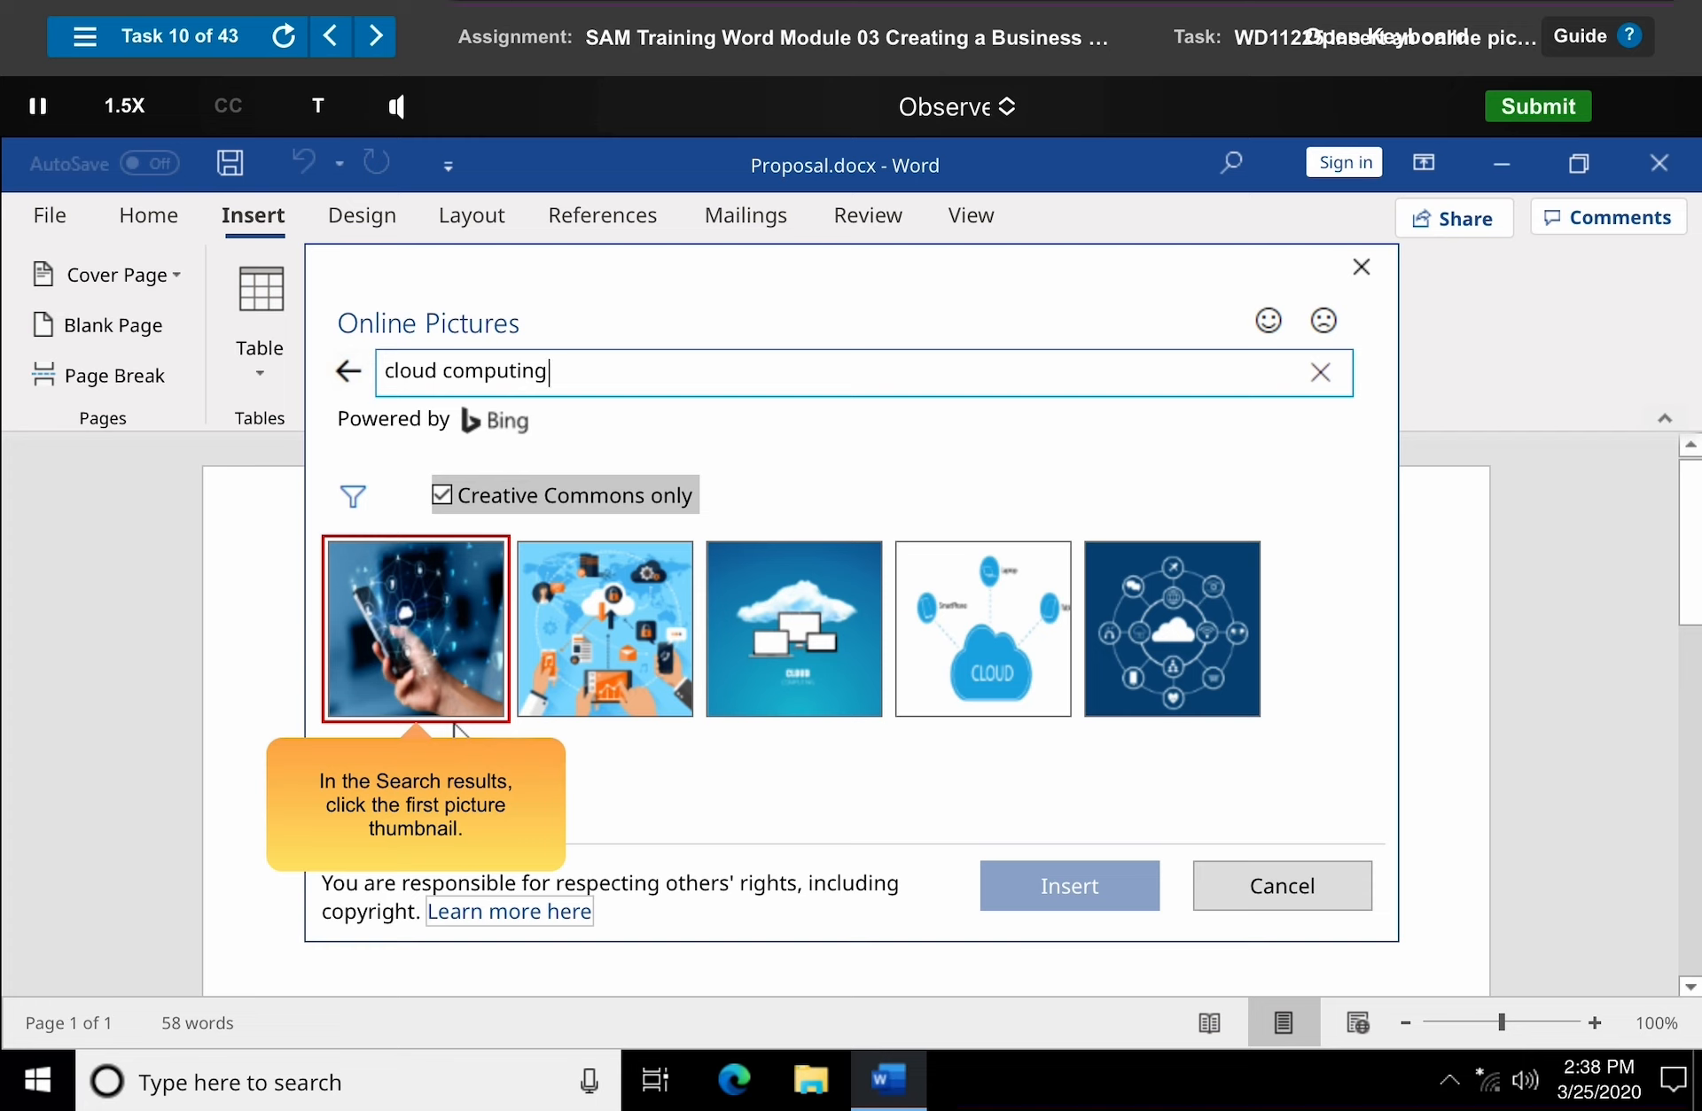
# - Insert the first cloud computing picture from the results below the Project Description heading and leave the completed demonstration
pyautogui.click(419, 644)
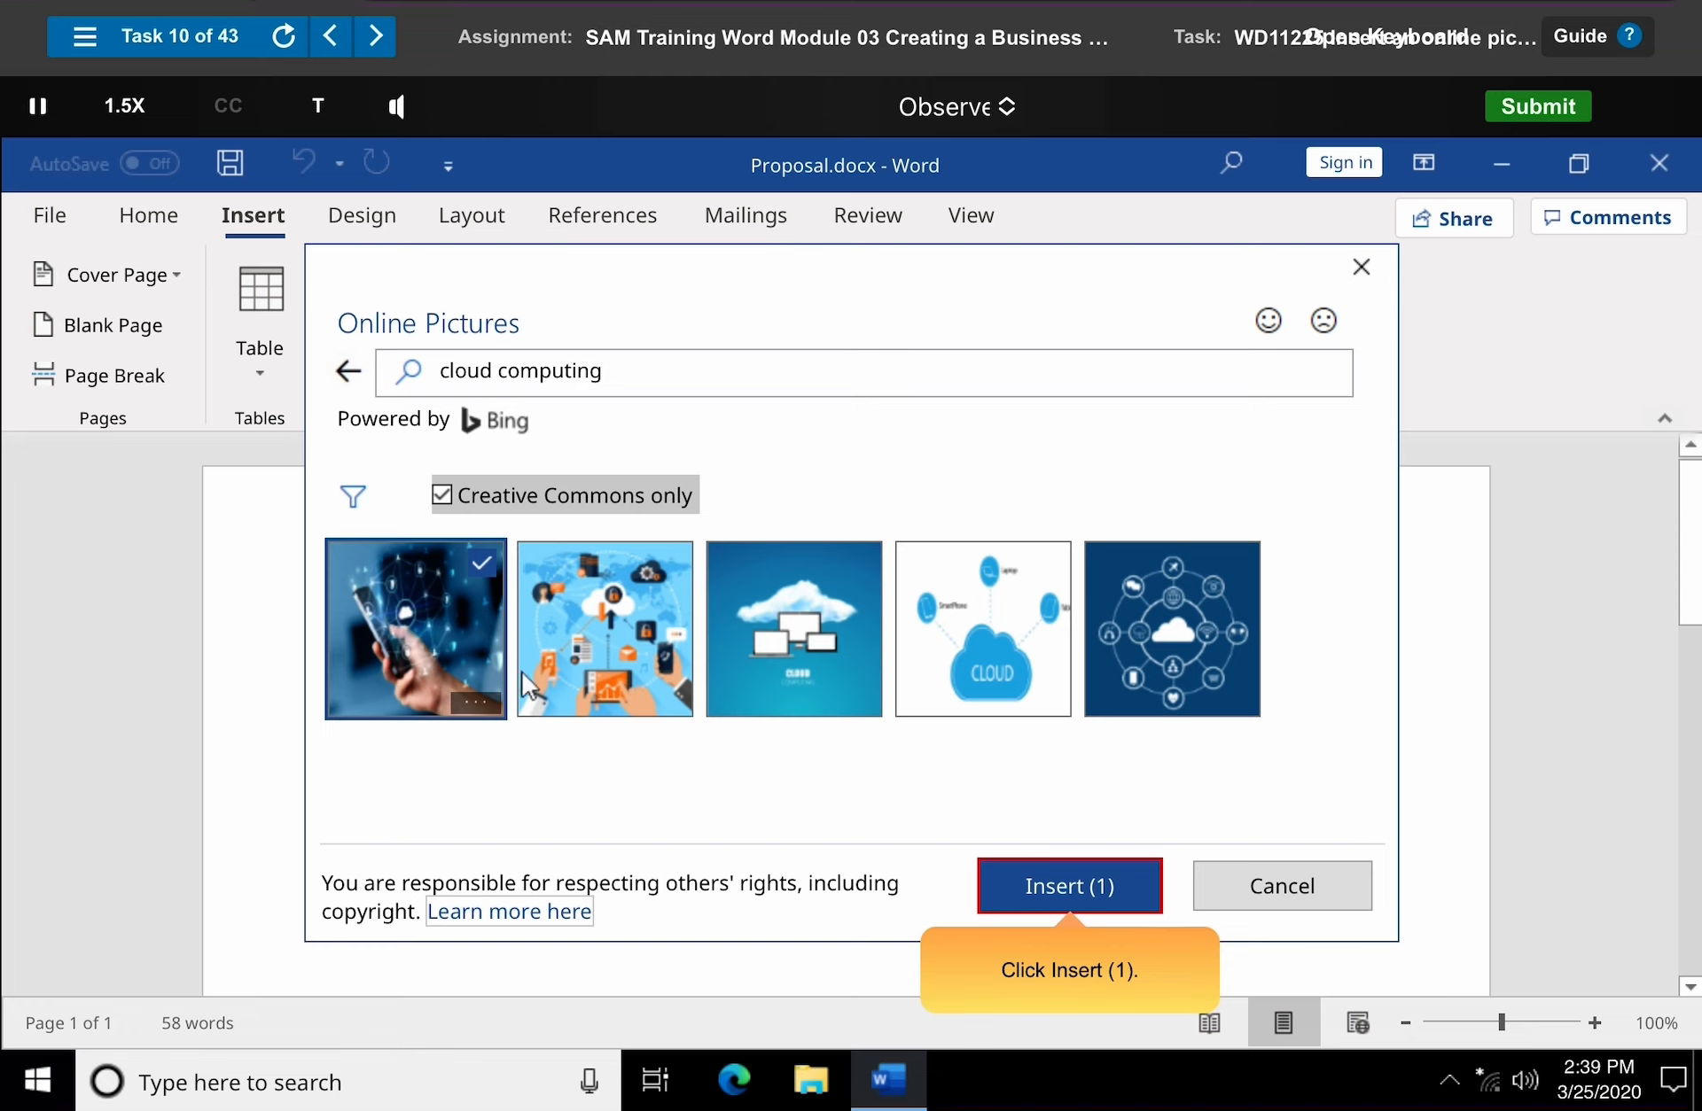
pyautogui.click(1071, 886)
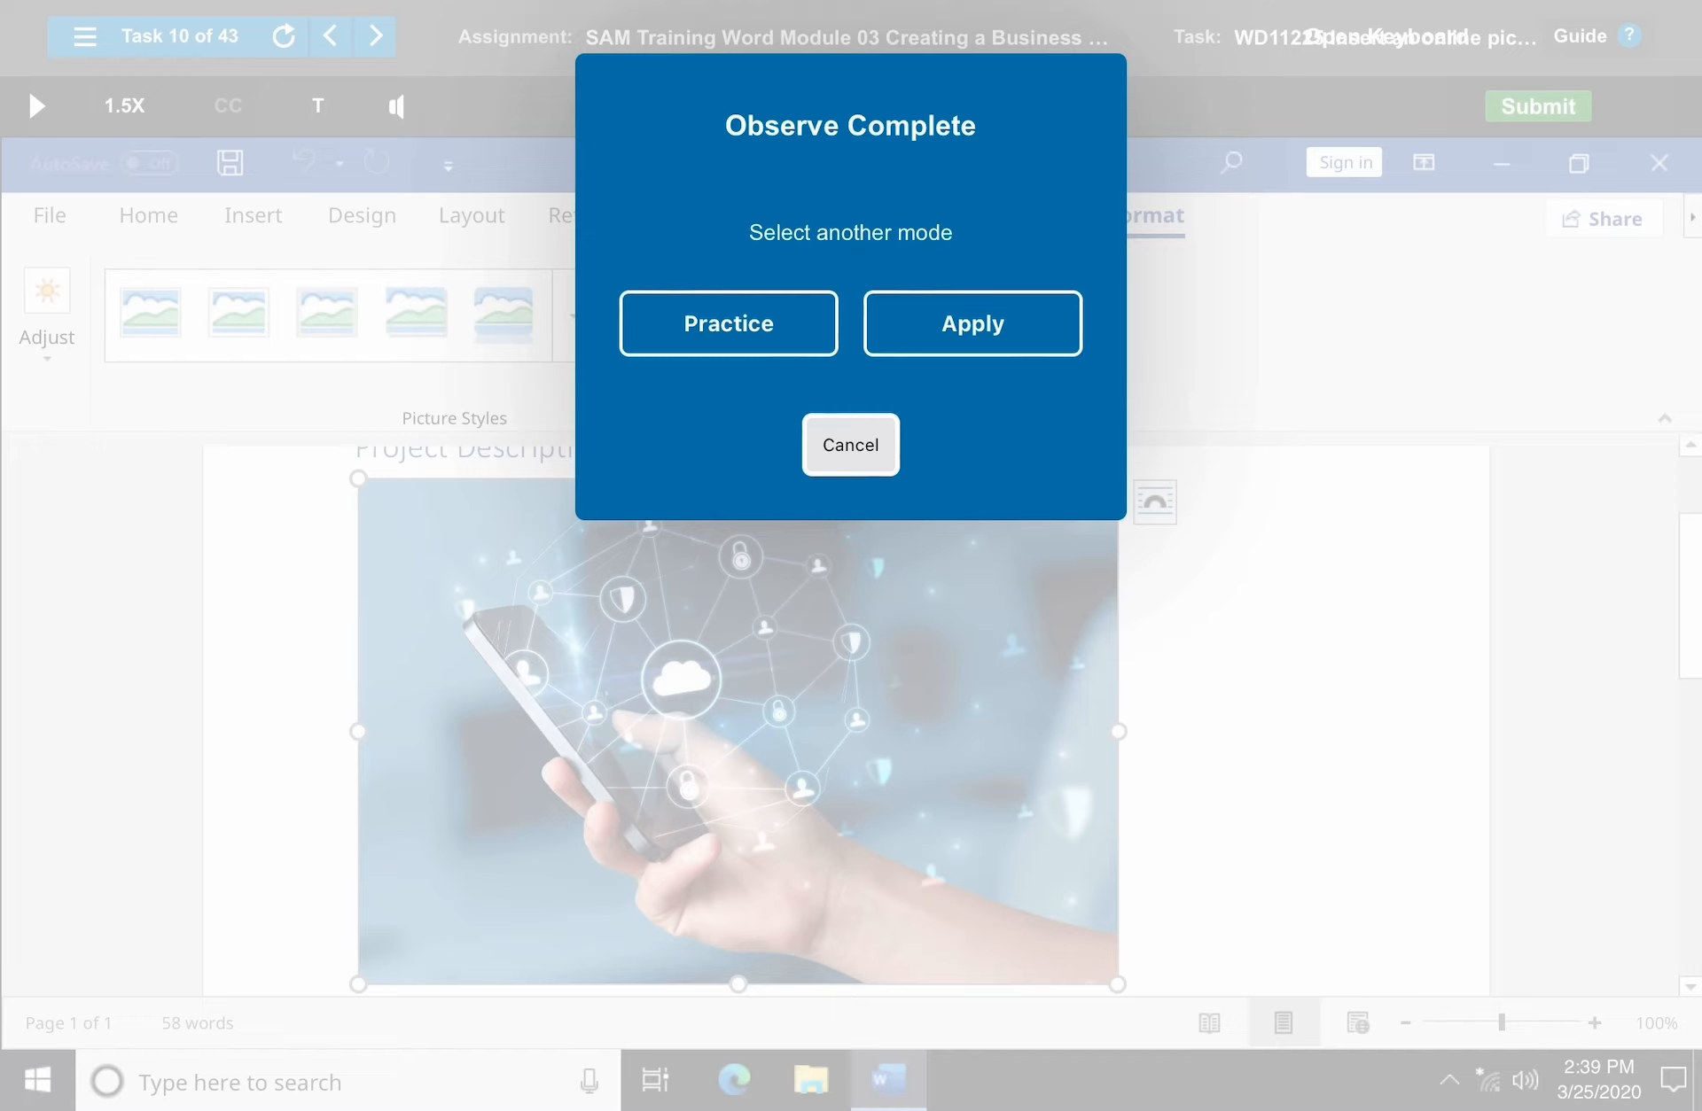
pyautogui.click(729, 324)
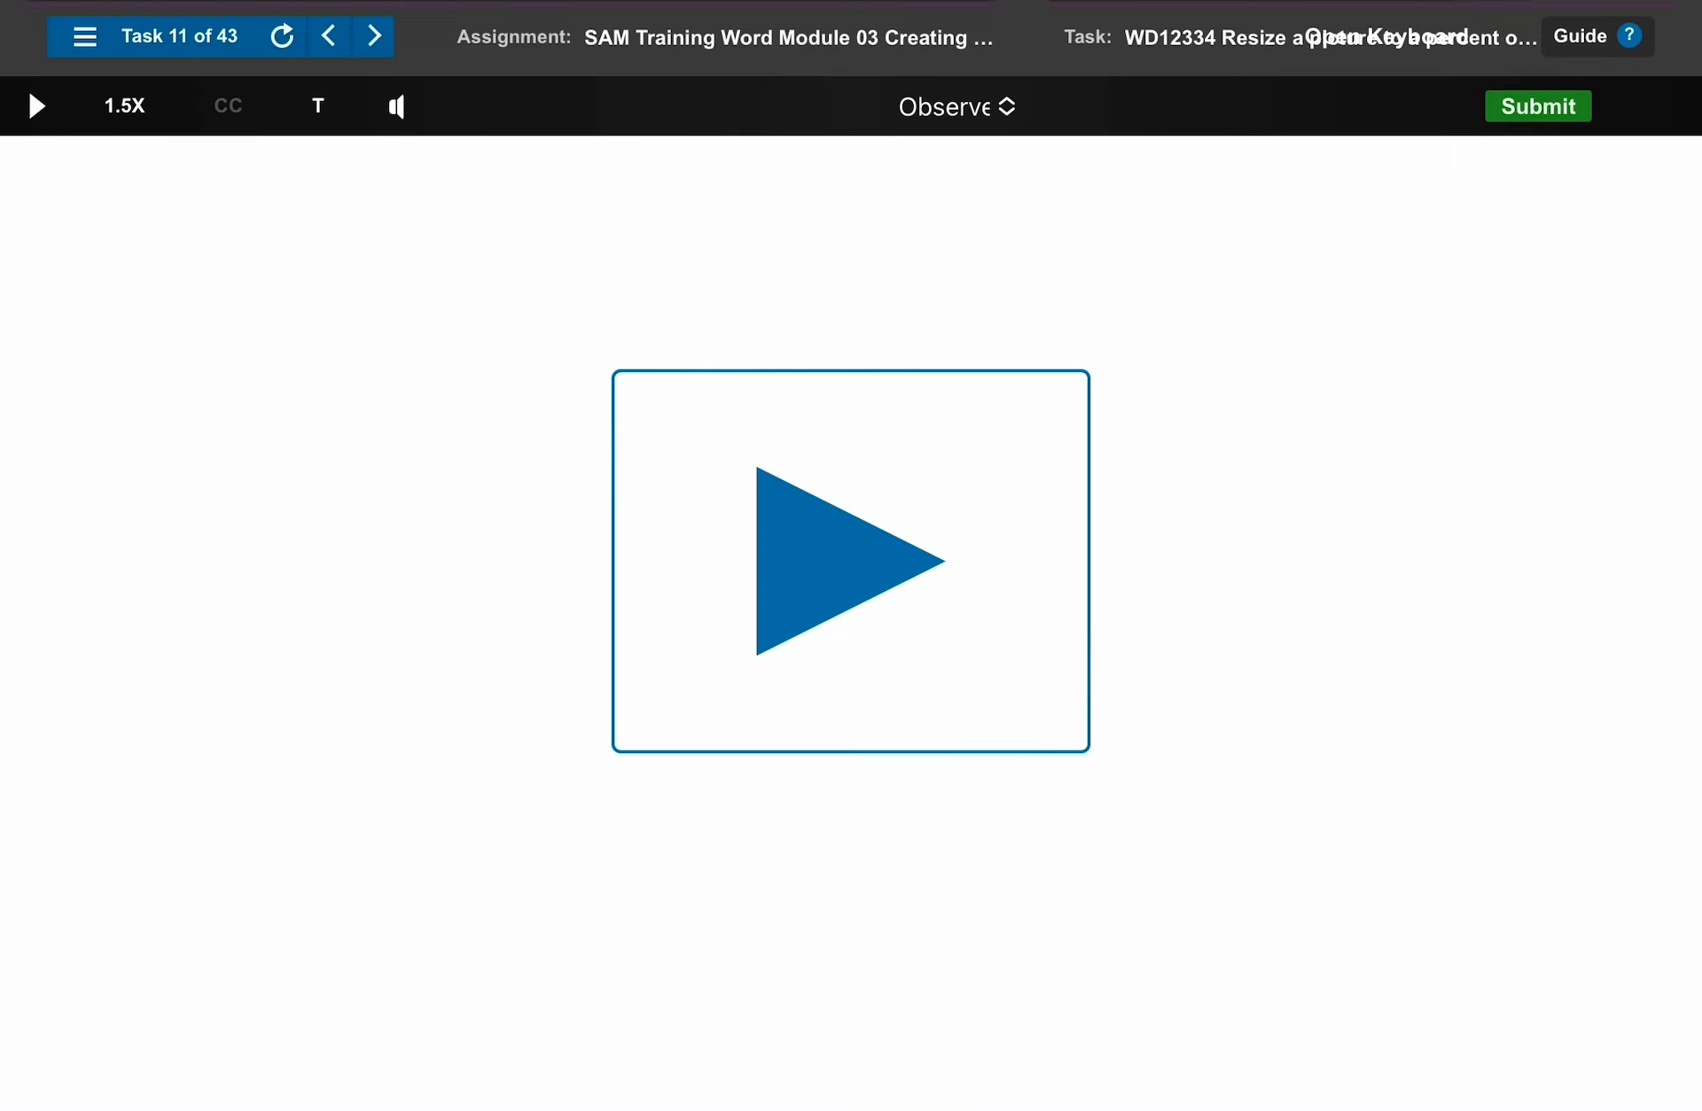
# - Play the Task 11 demonstration and set the scale height of the picture above the Rockland Consulting Services heading to 200 percent
pyautogui.click(851, 561)
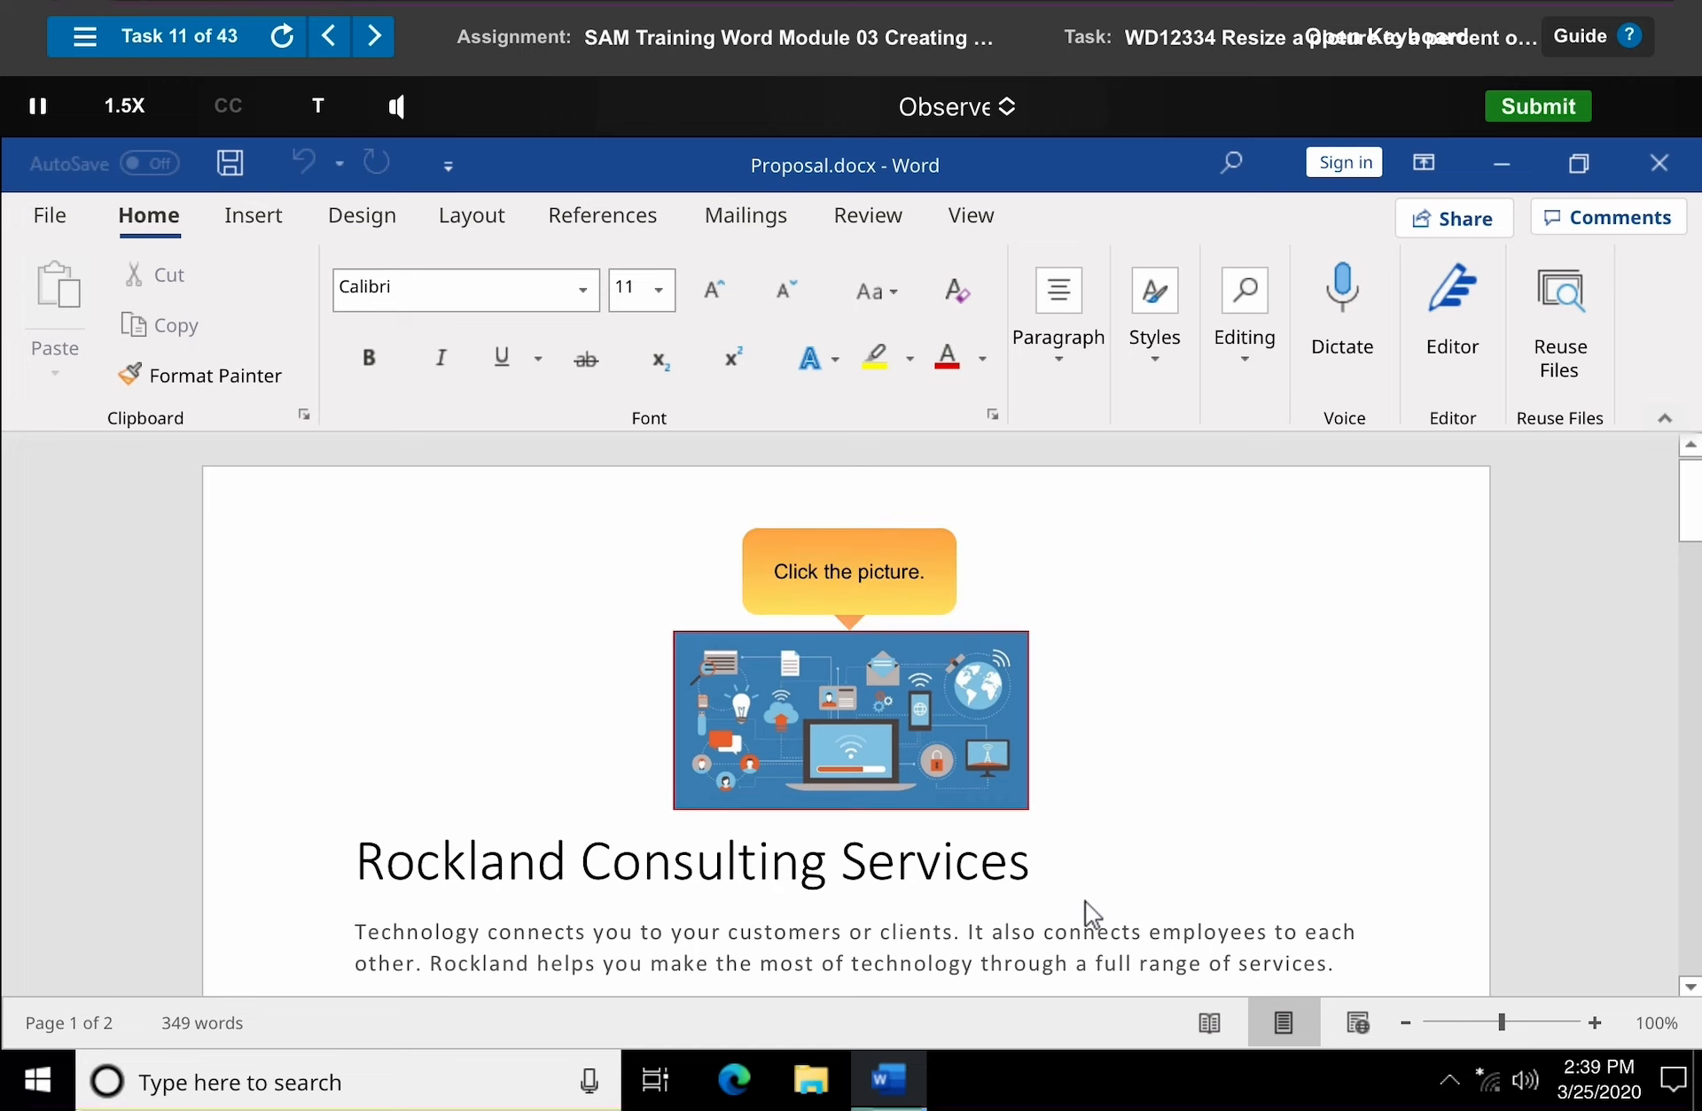
pyautogui.click(849, 720)
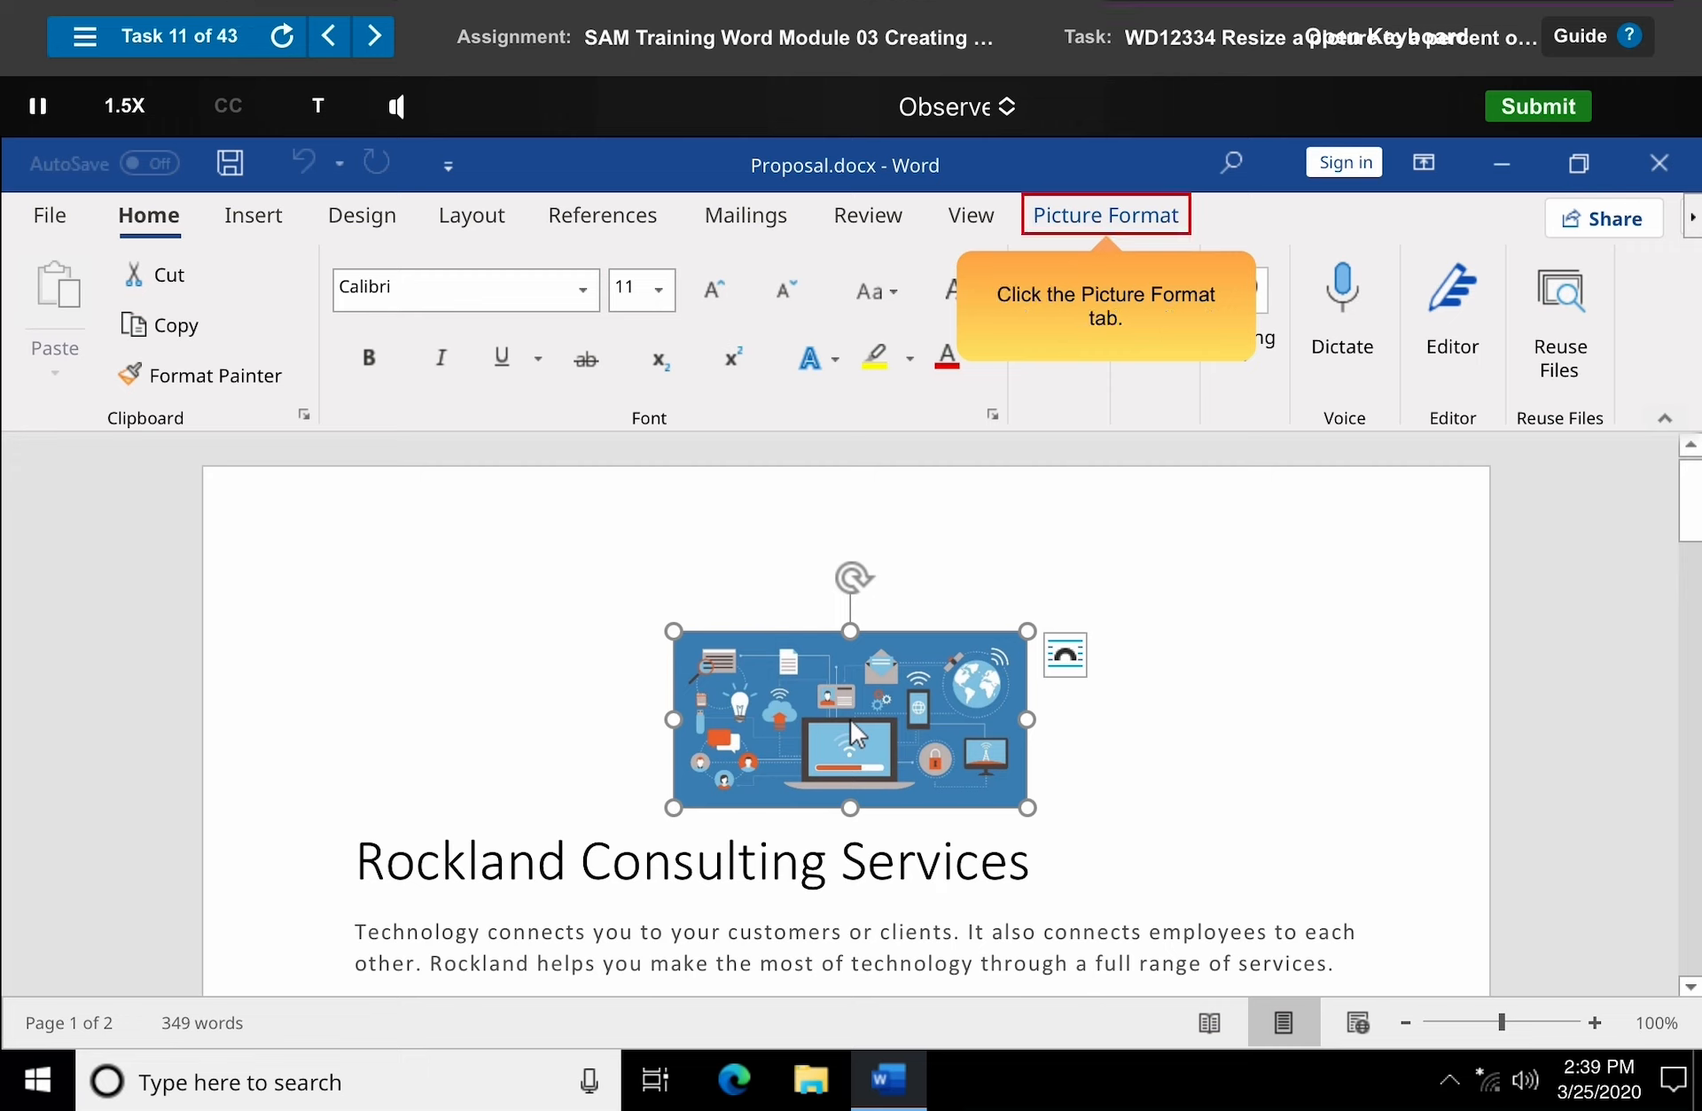
pyautogui.click(1110, 222)
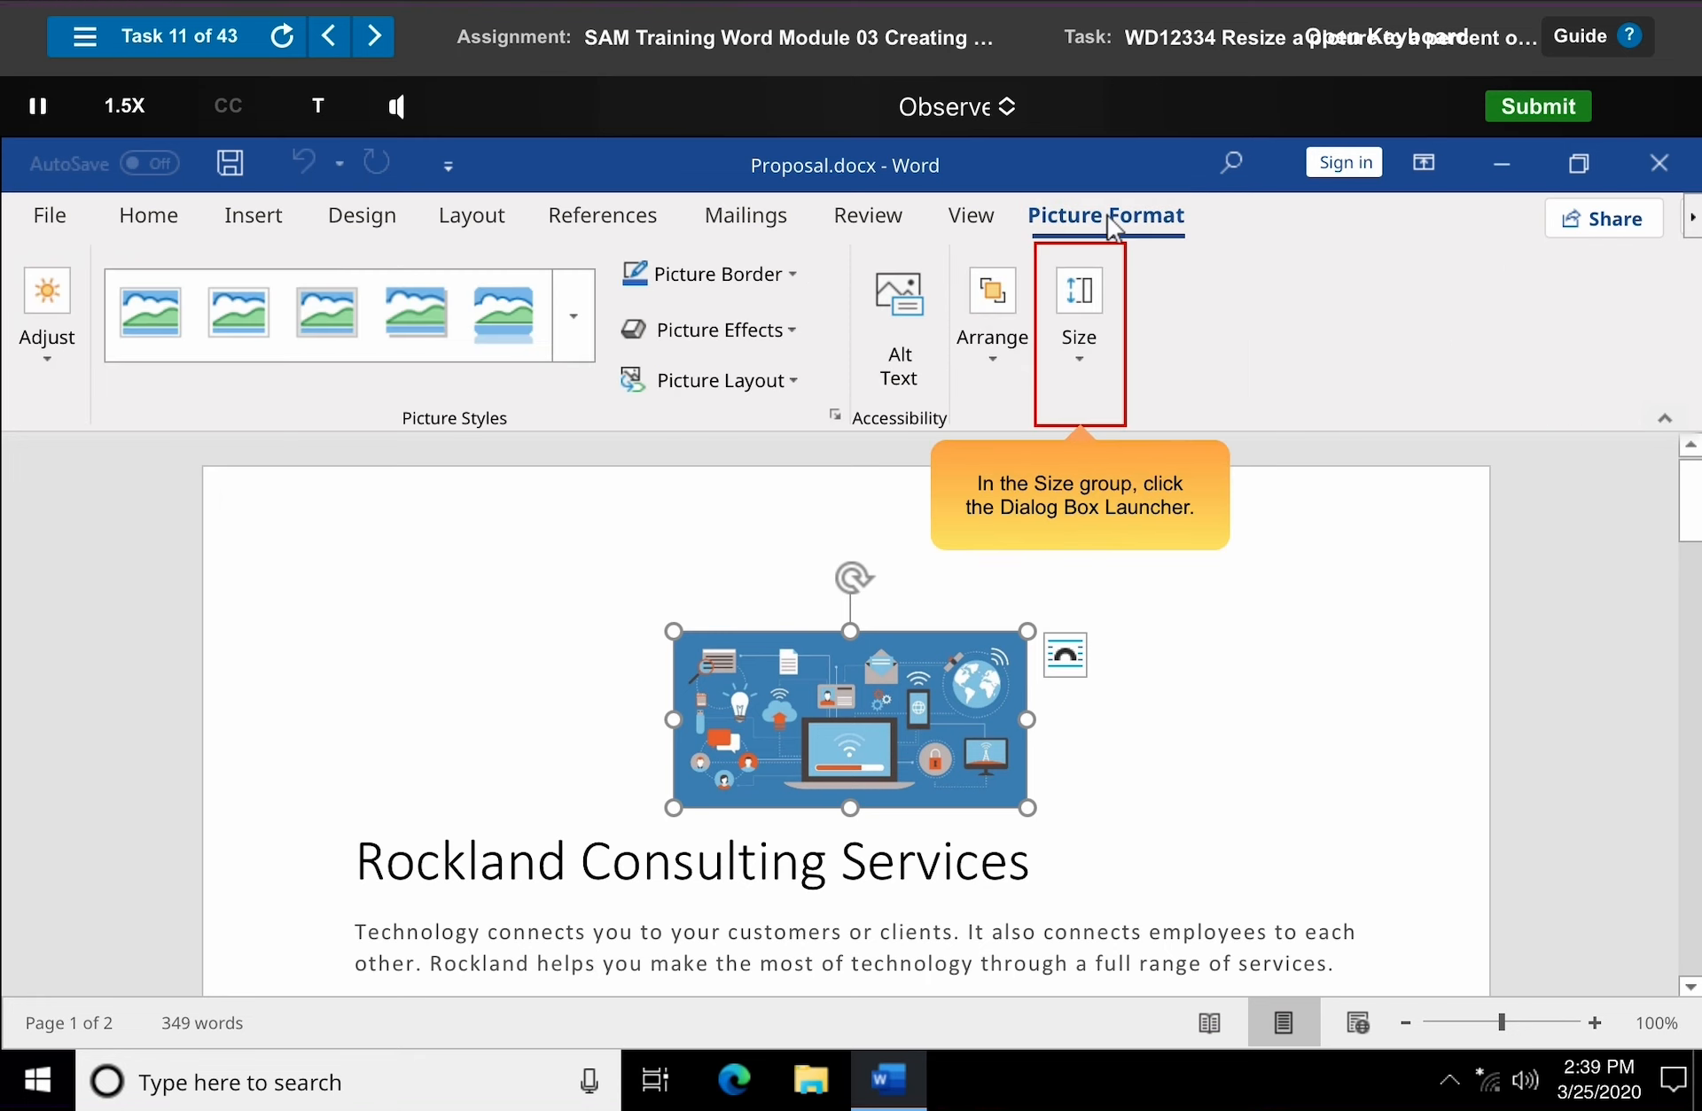
pyautogui.click(1083, 341)
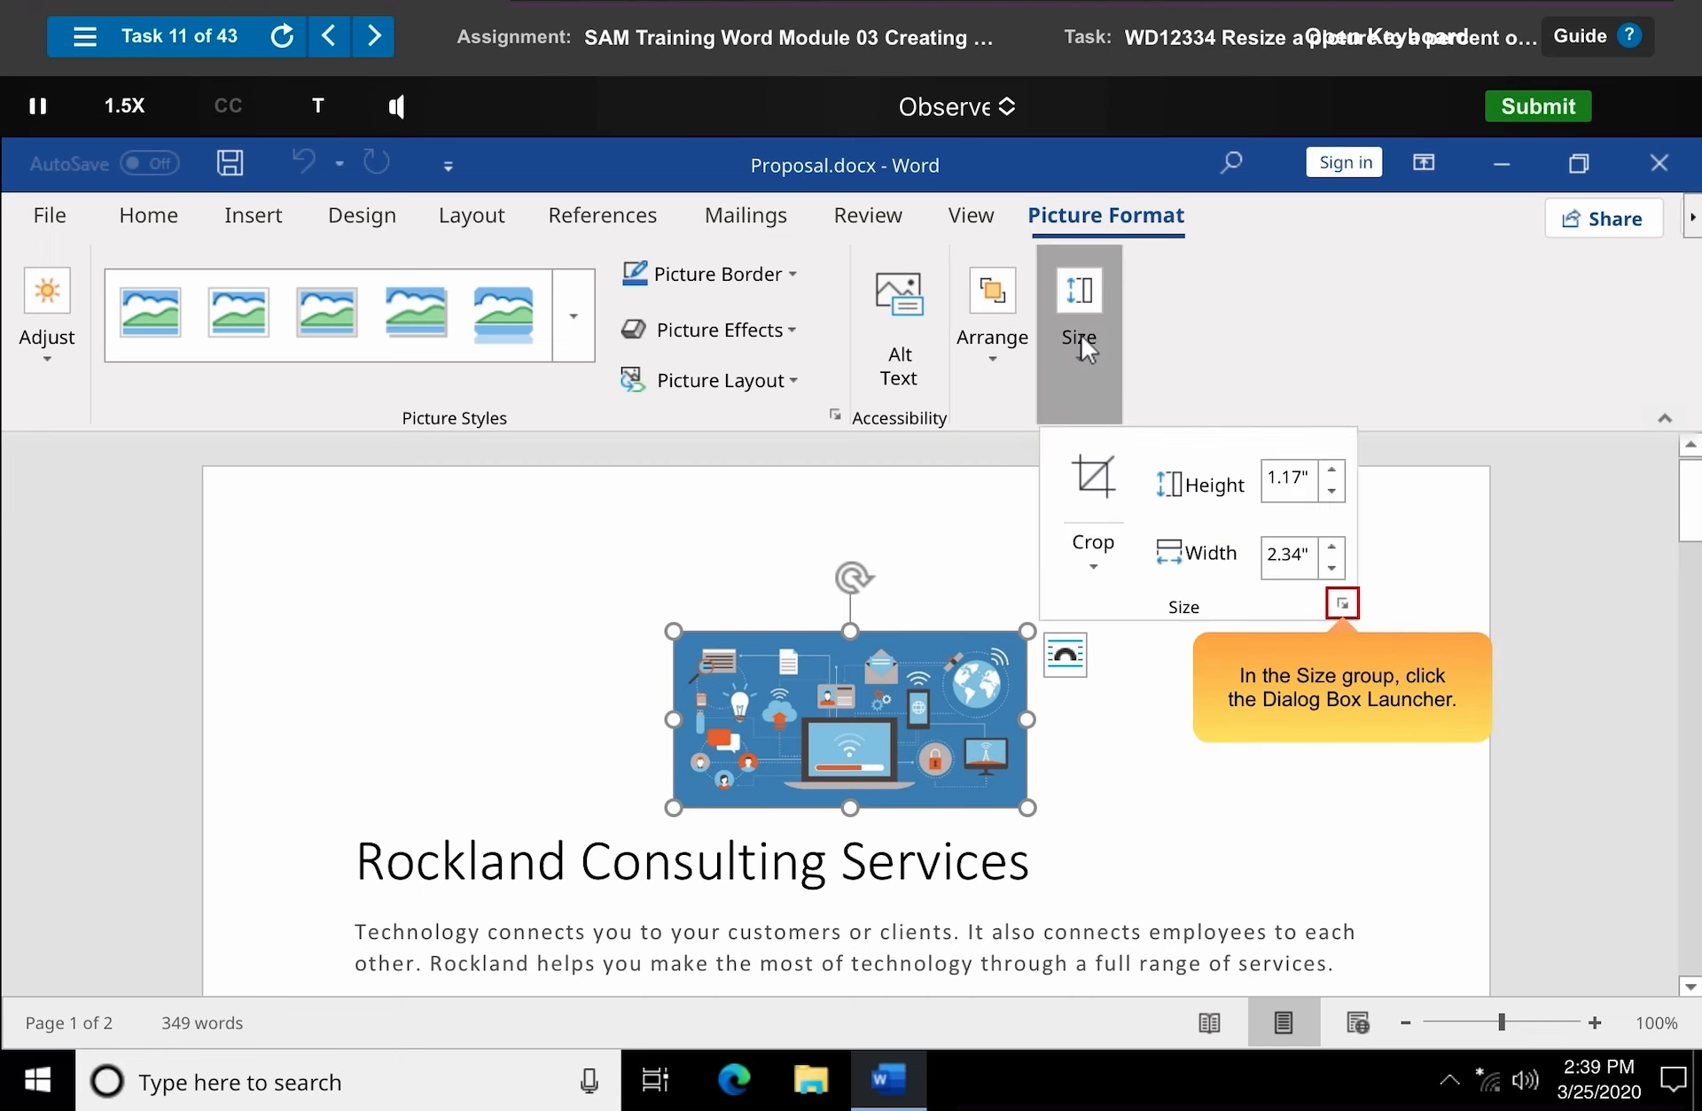
pyautogui.click(1343, 605)
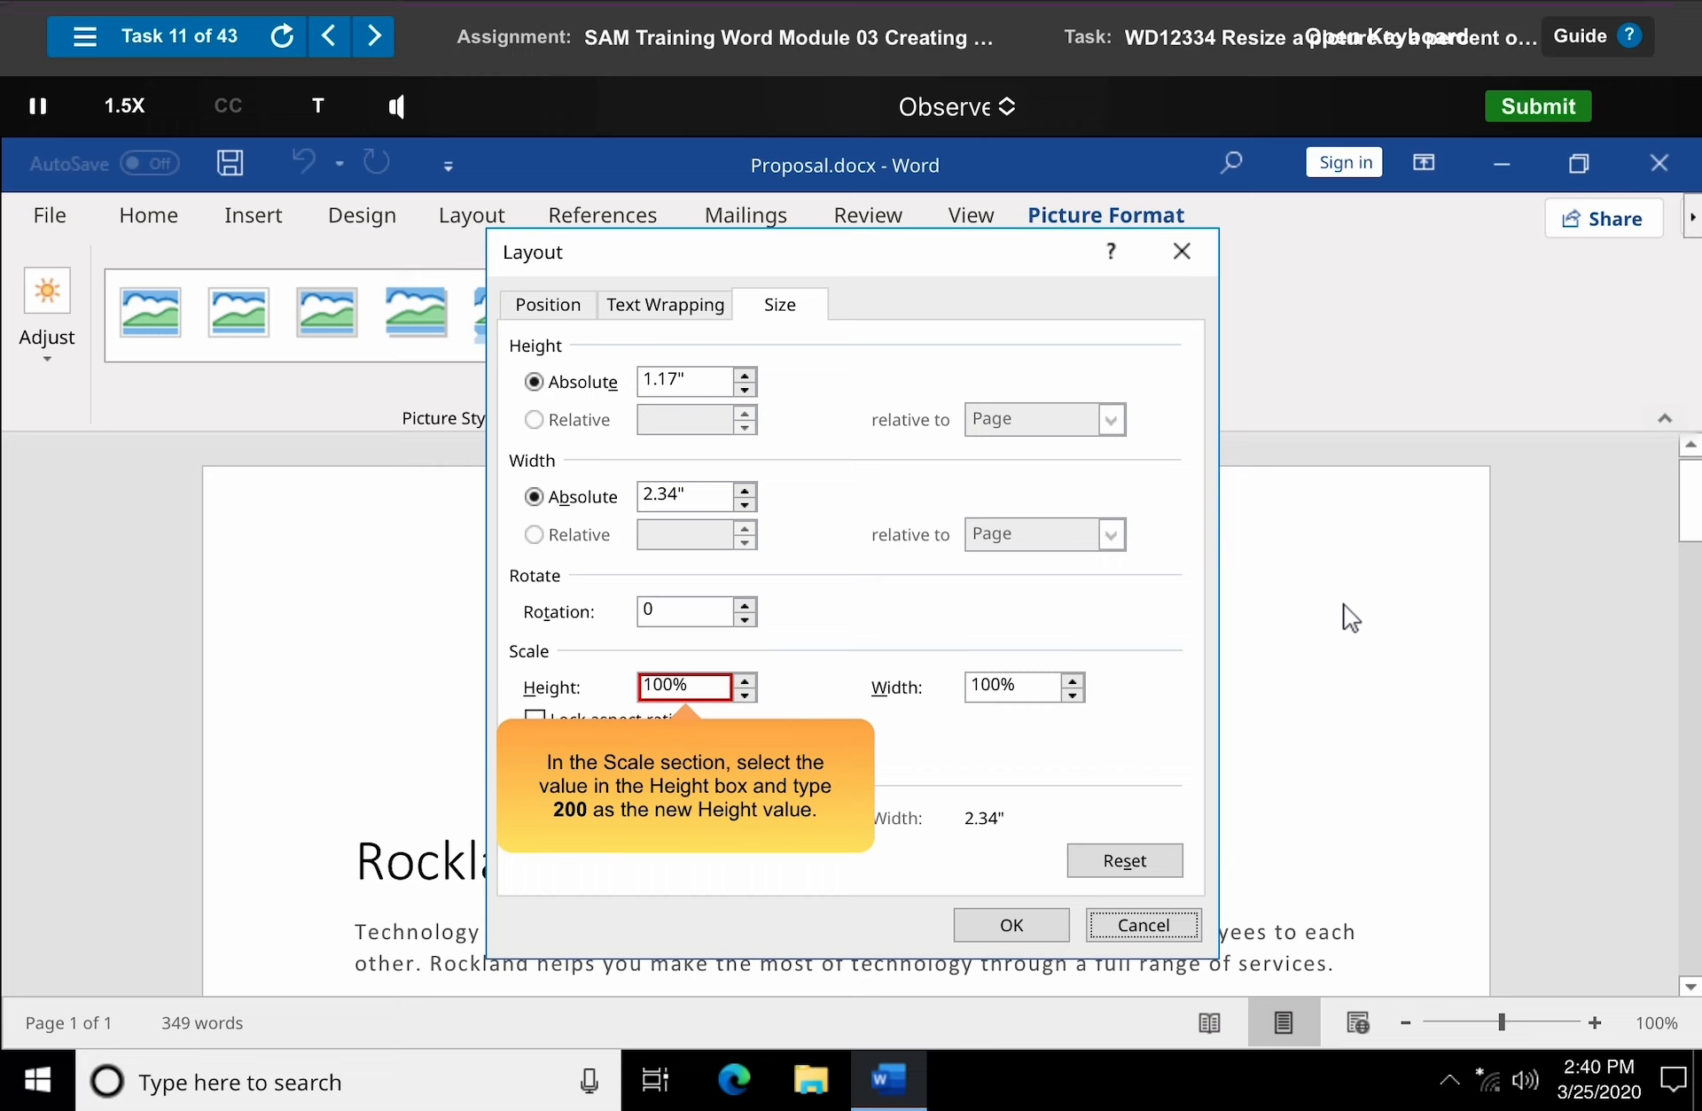
pyautogui.moveTo(644, 686); pyautogui.dragTo(716, 704)
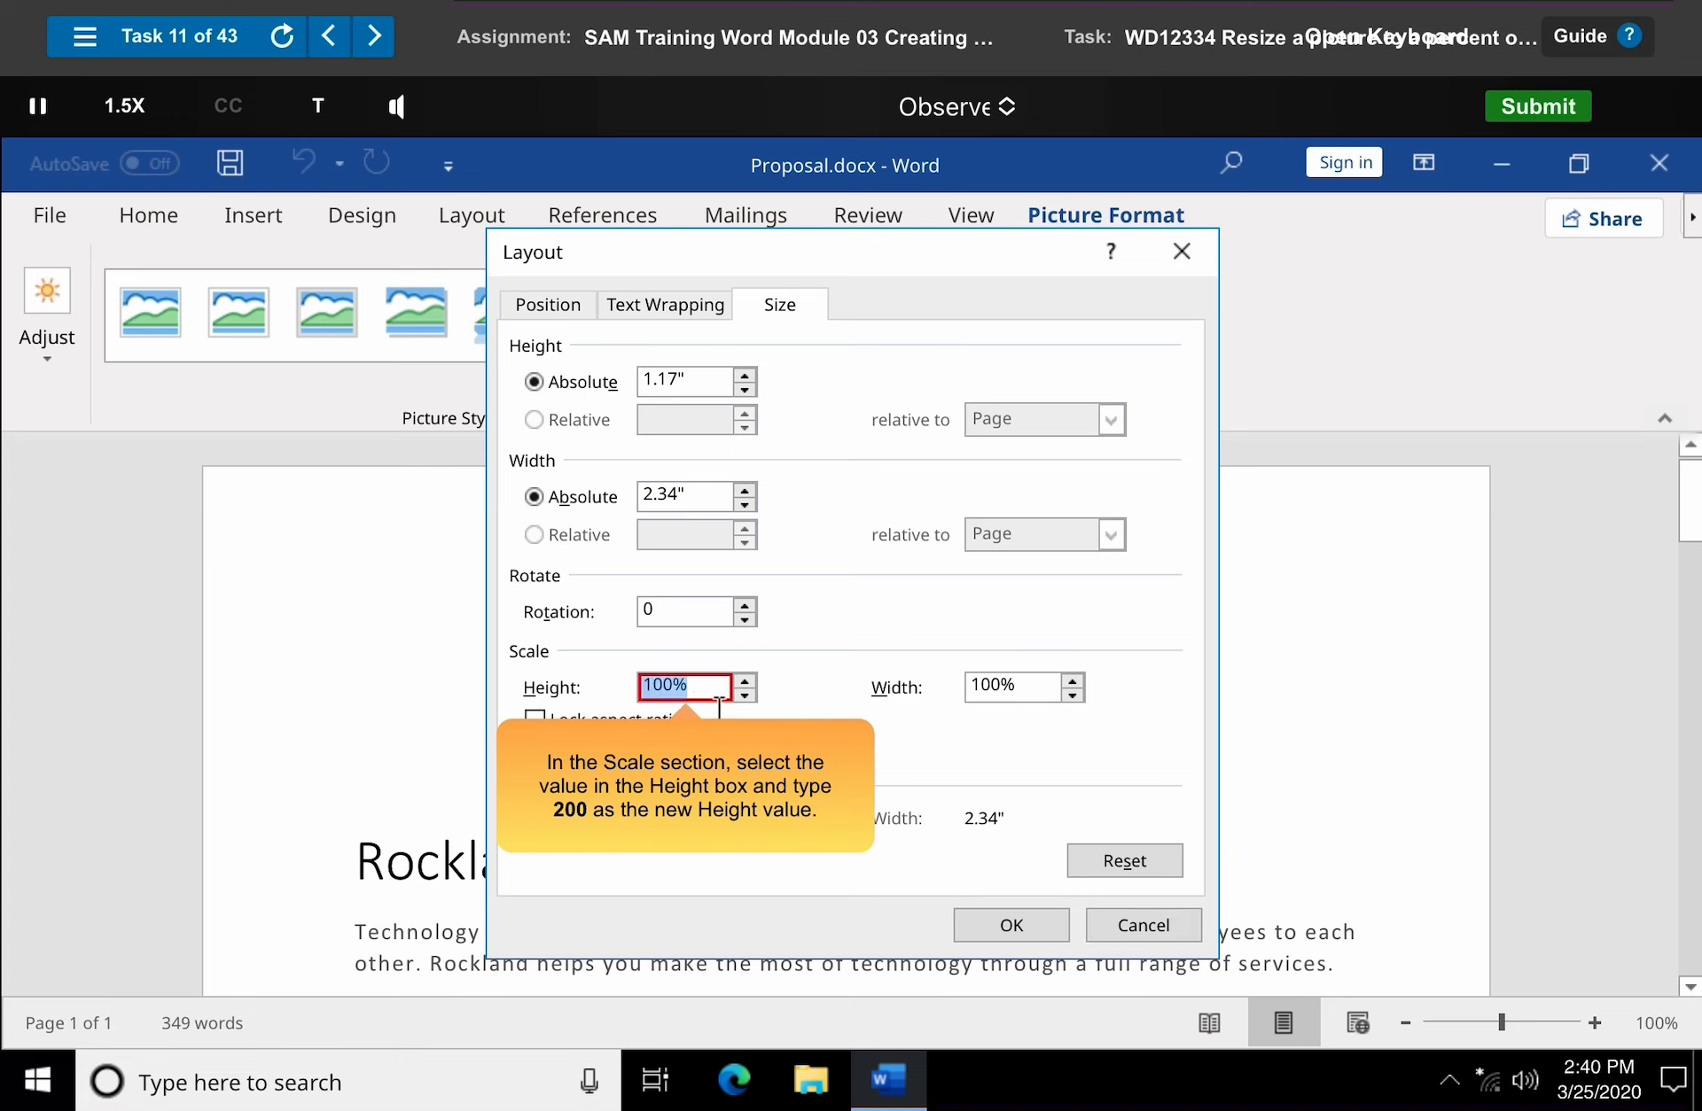
pyautogui.write('200')
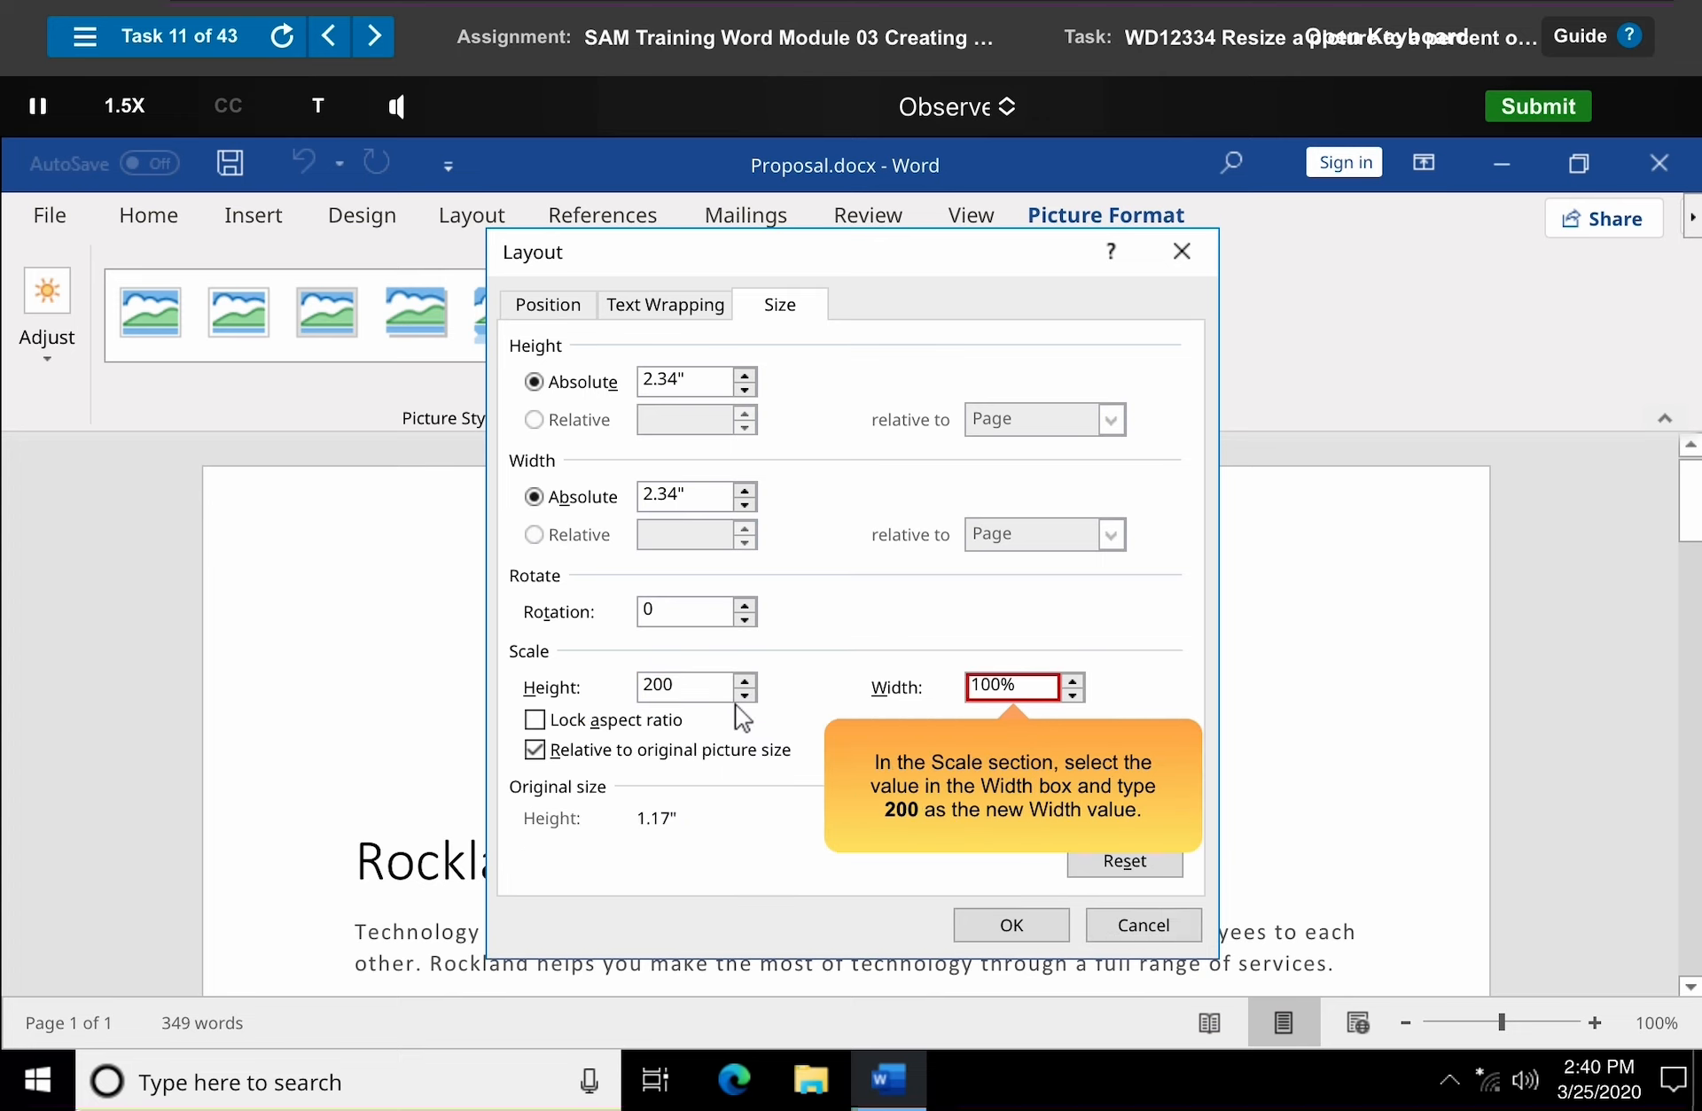
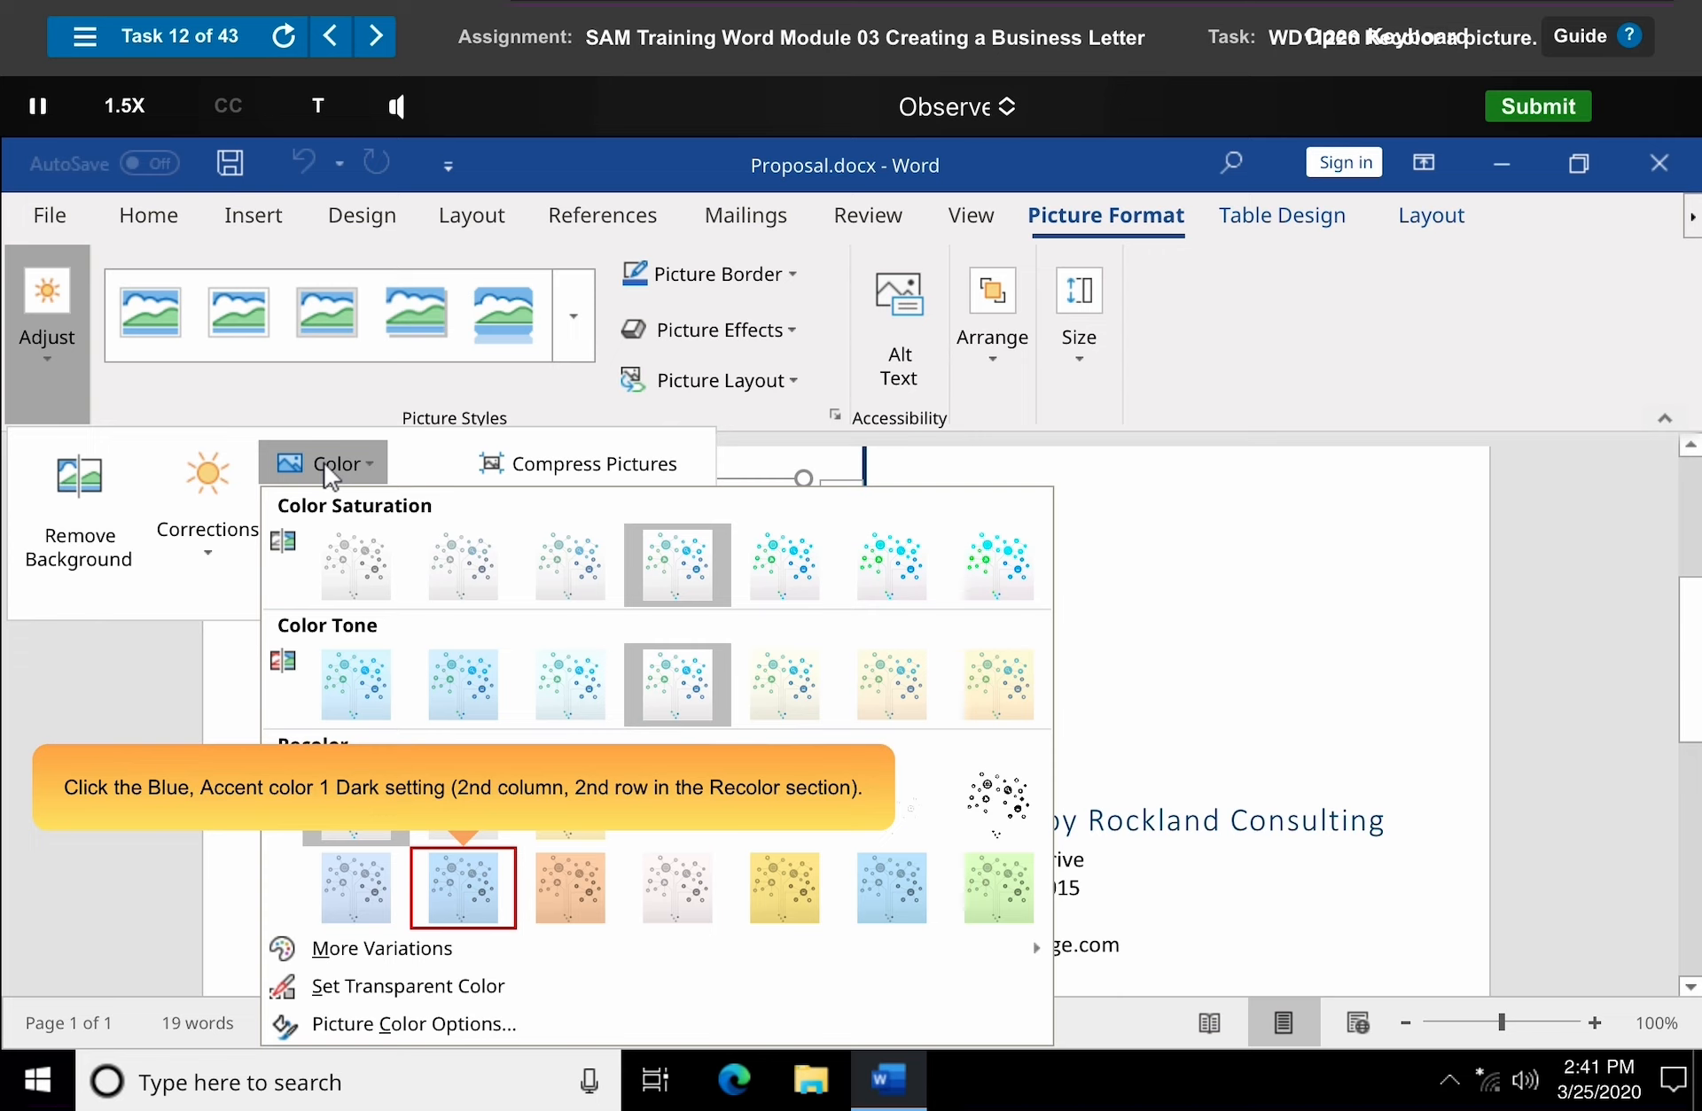
# - Recolor the tree picture with Blue, Accent color 1 Dark and leave the completed demonstration
pyautogui.click(464, 890)
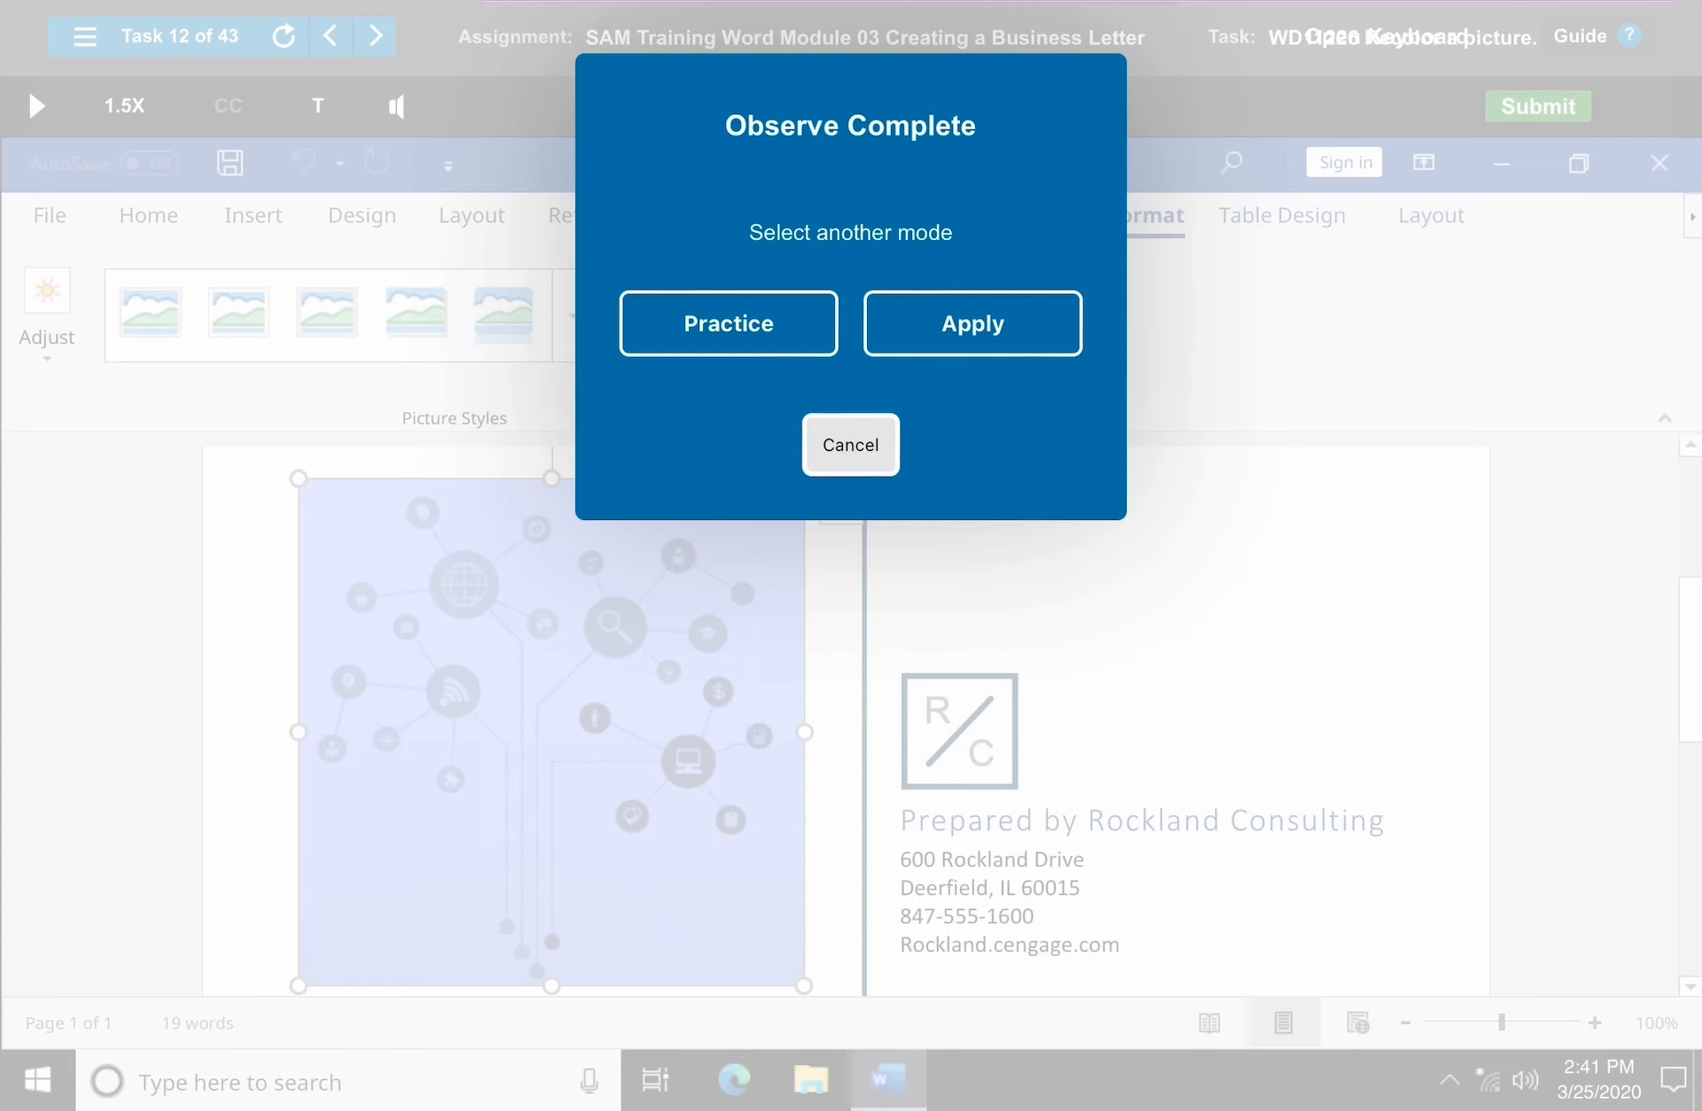
pyautogui.click(851, 445)
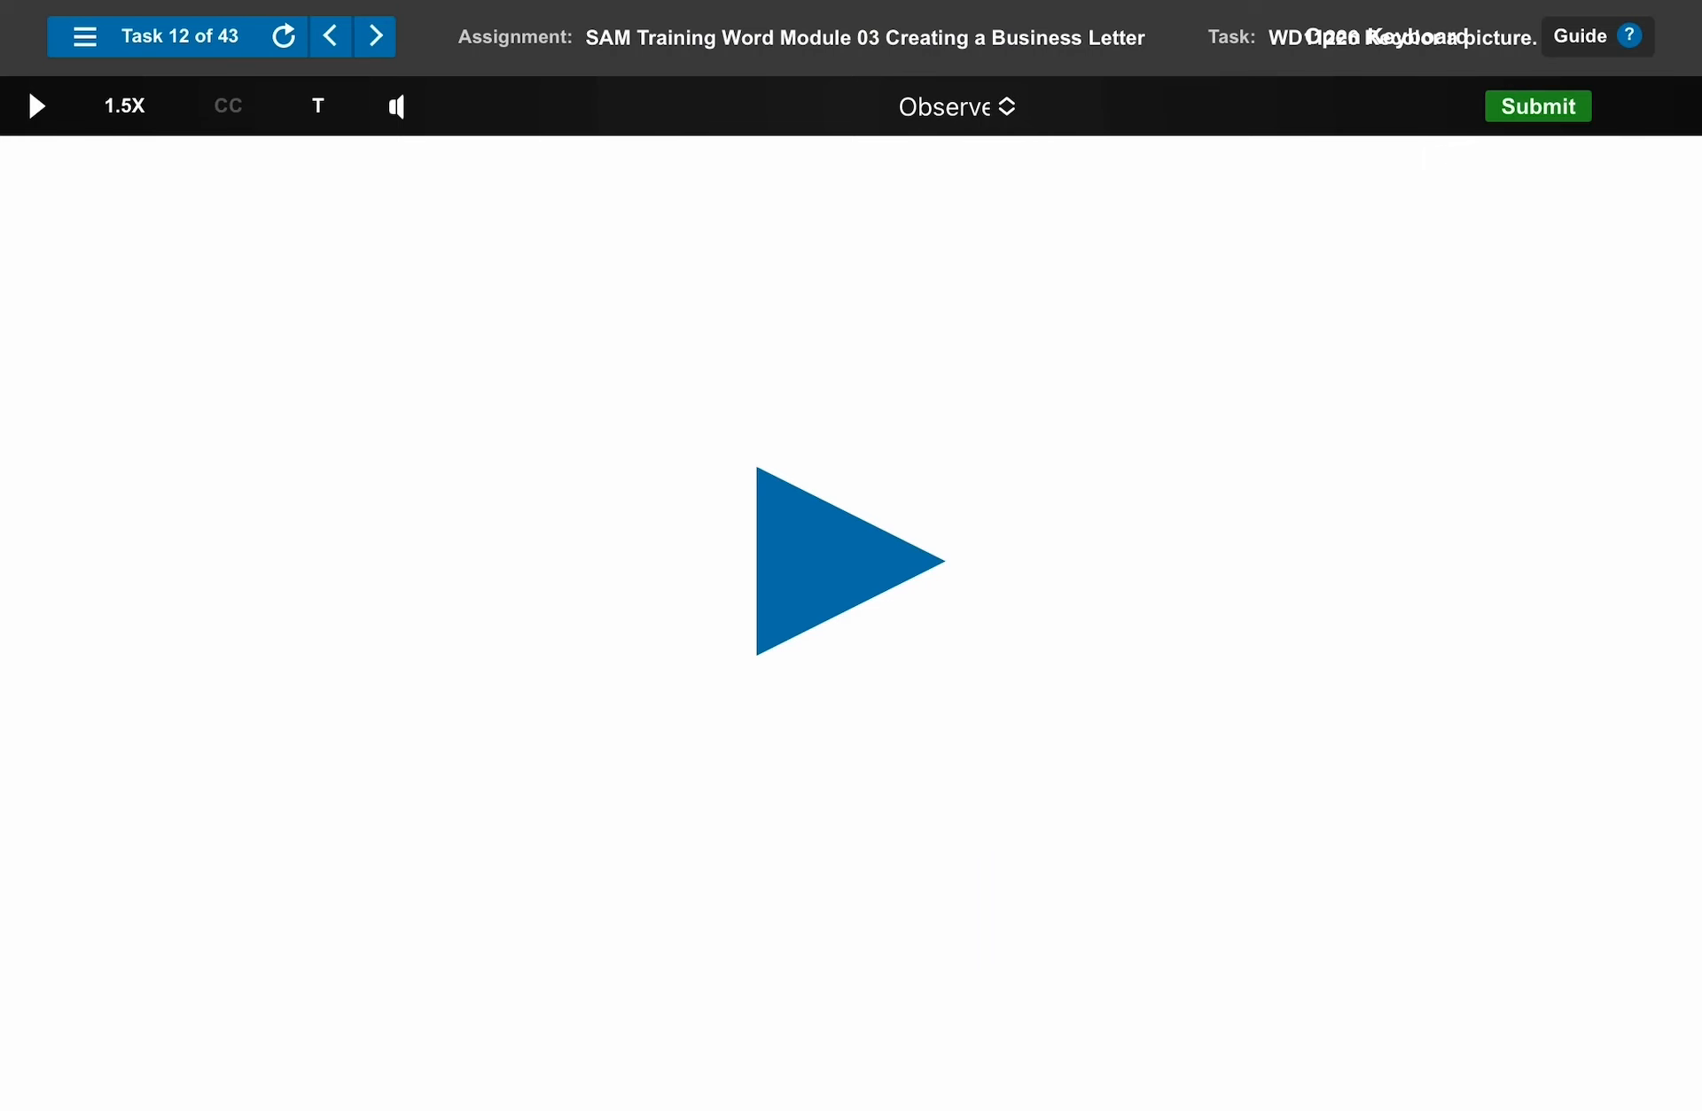
# - Advance to Task 13, make the red computer screen color in the picture transparent, and leave the completed demonstration
pyautogui.click(376, 37)
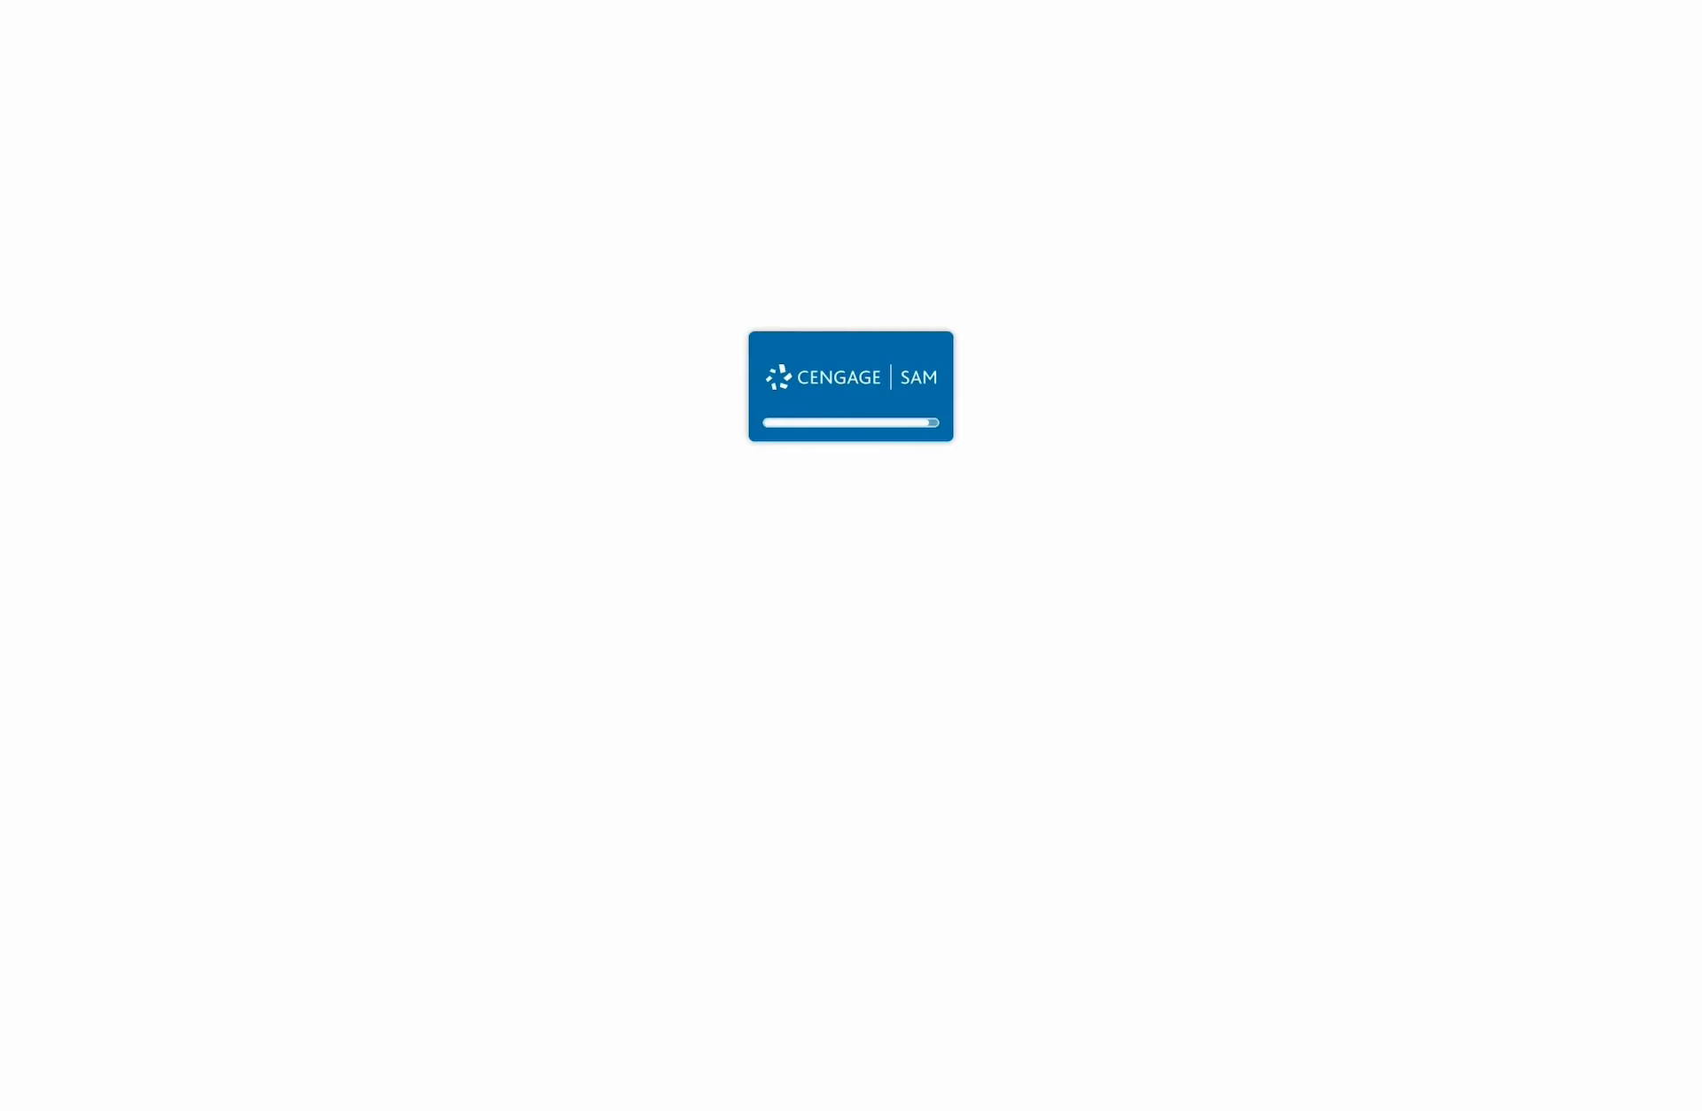
pyautogui.click(851, 561)
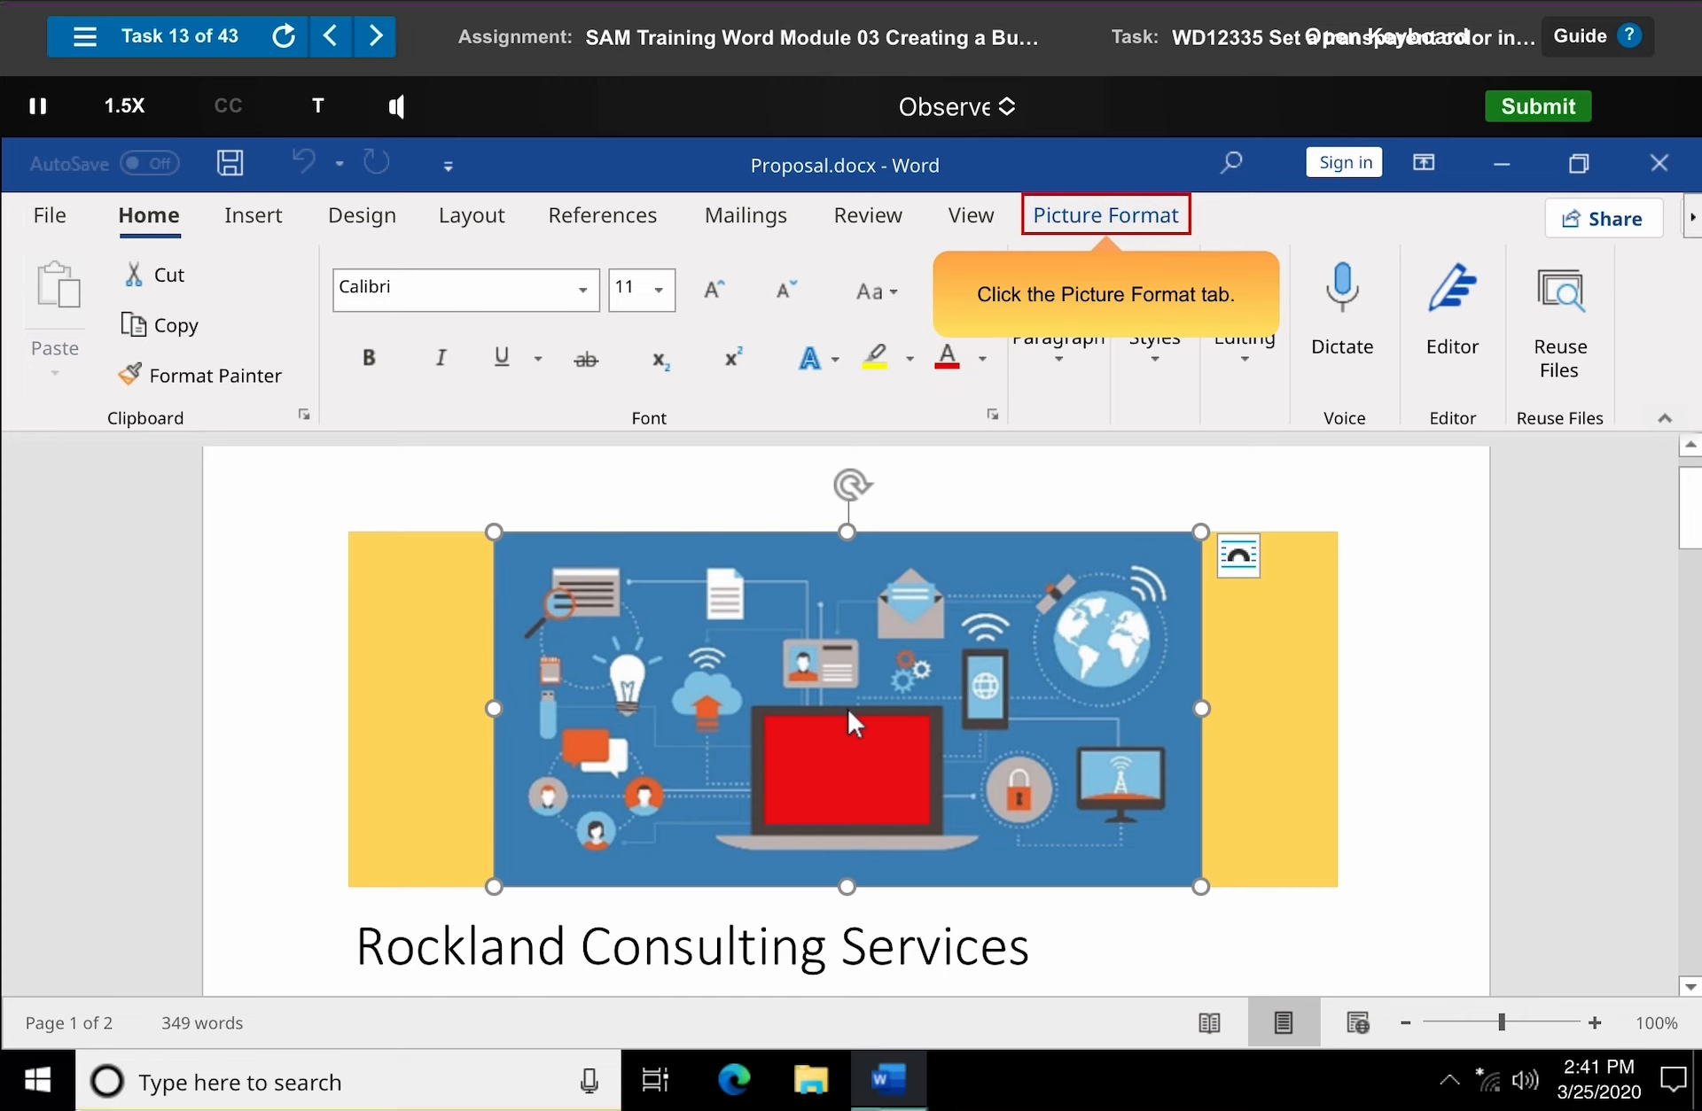
pyautogui.click(1107, 227)
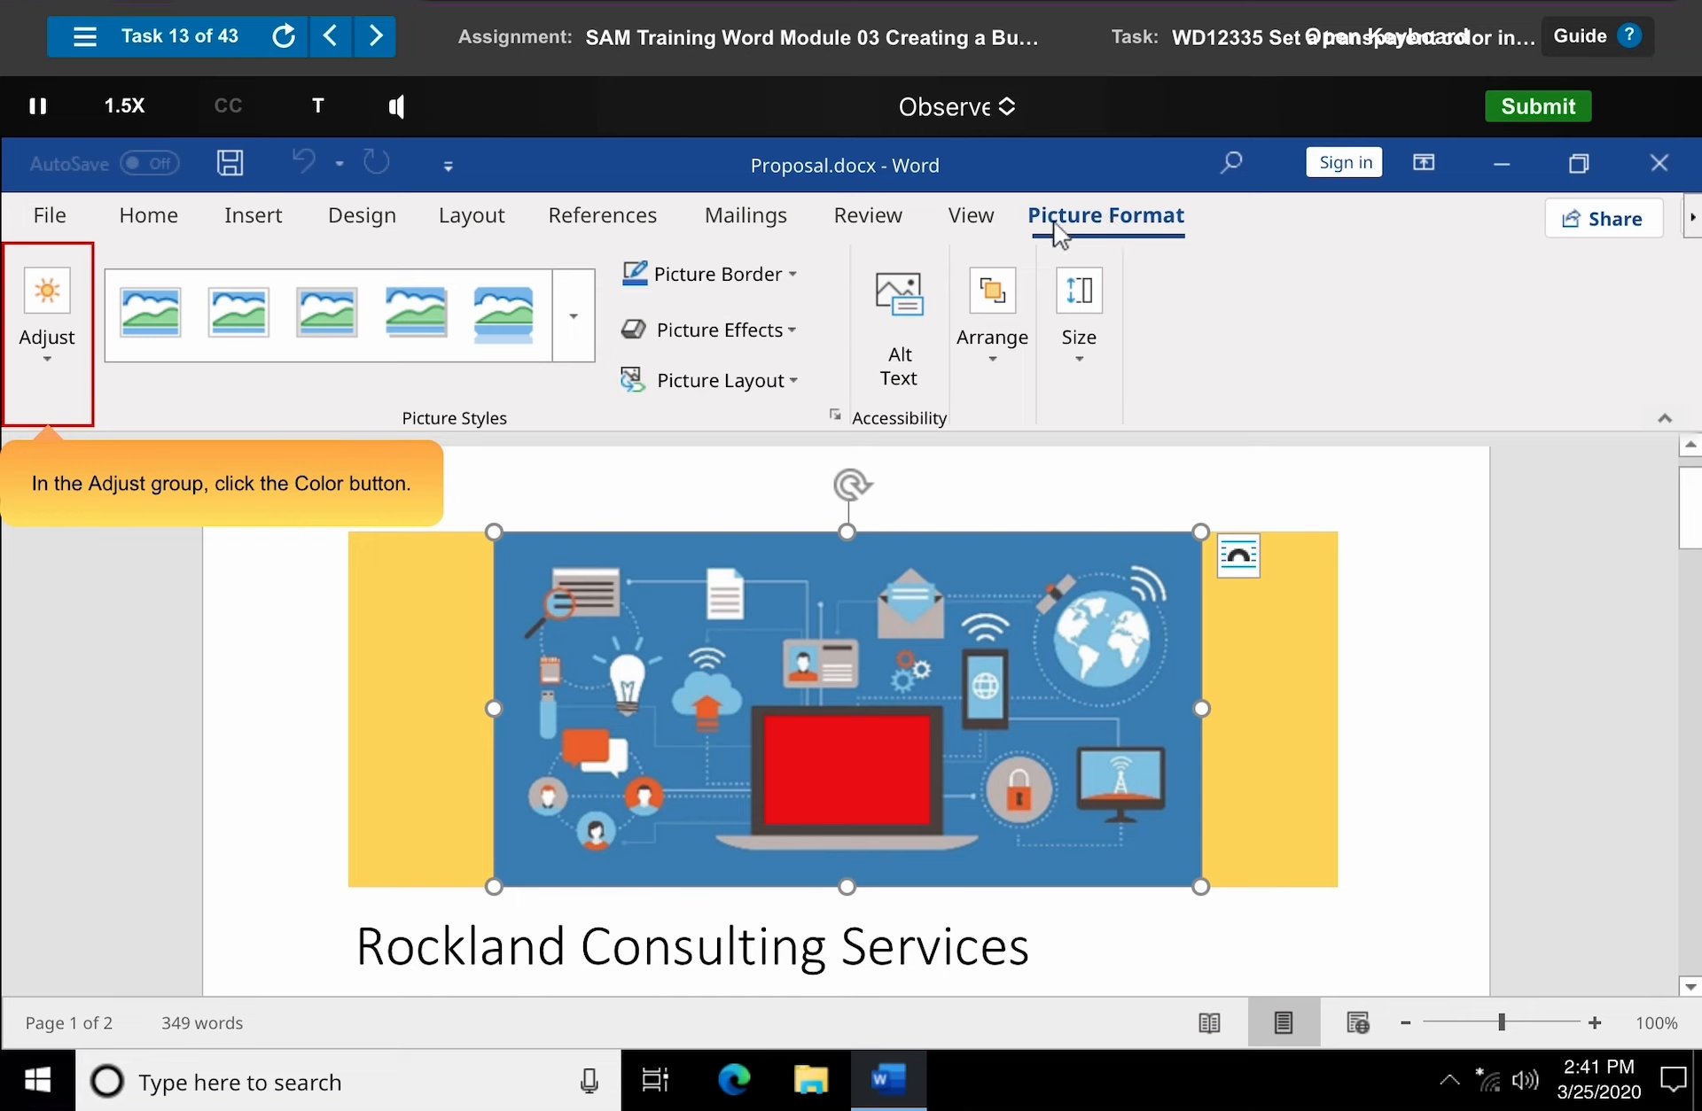
pyautogui.click(52, 341)
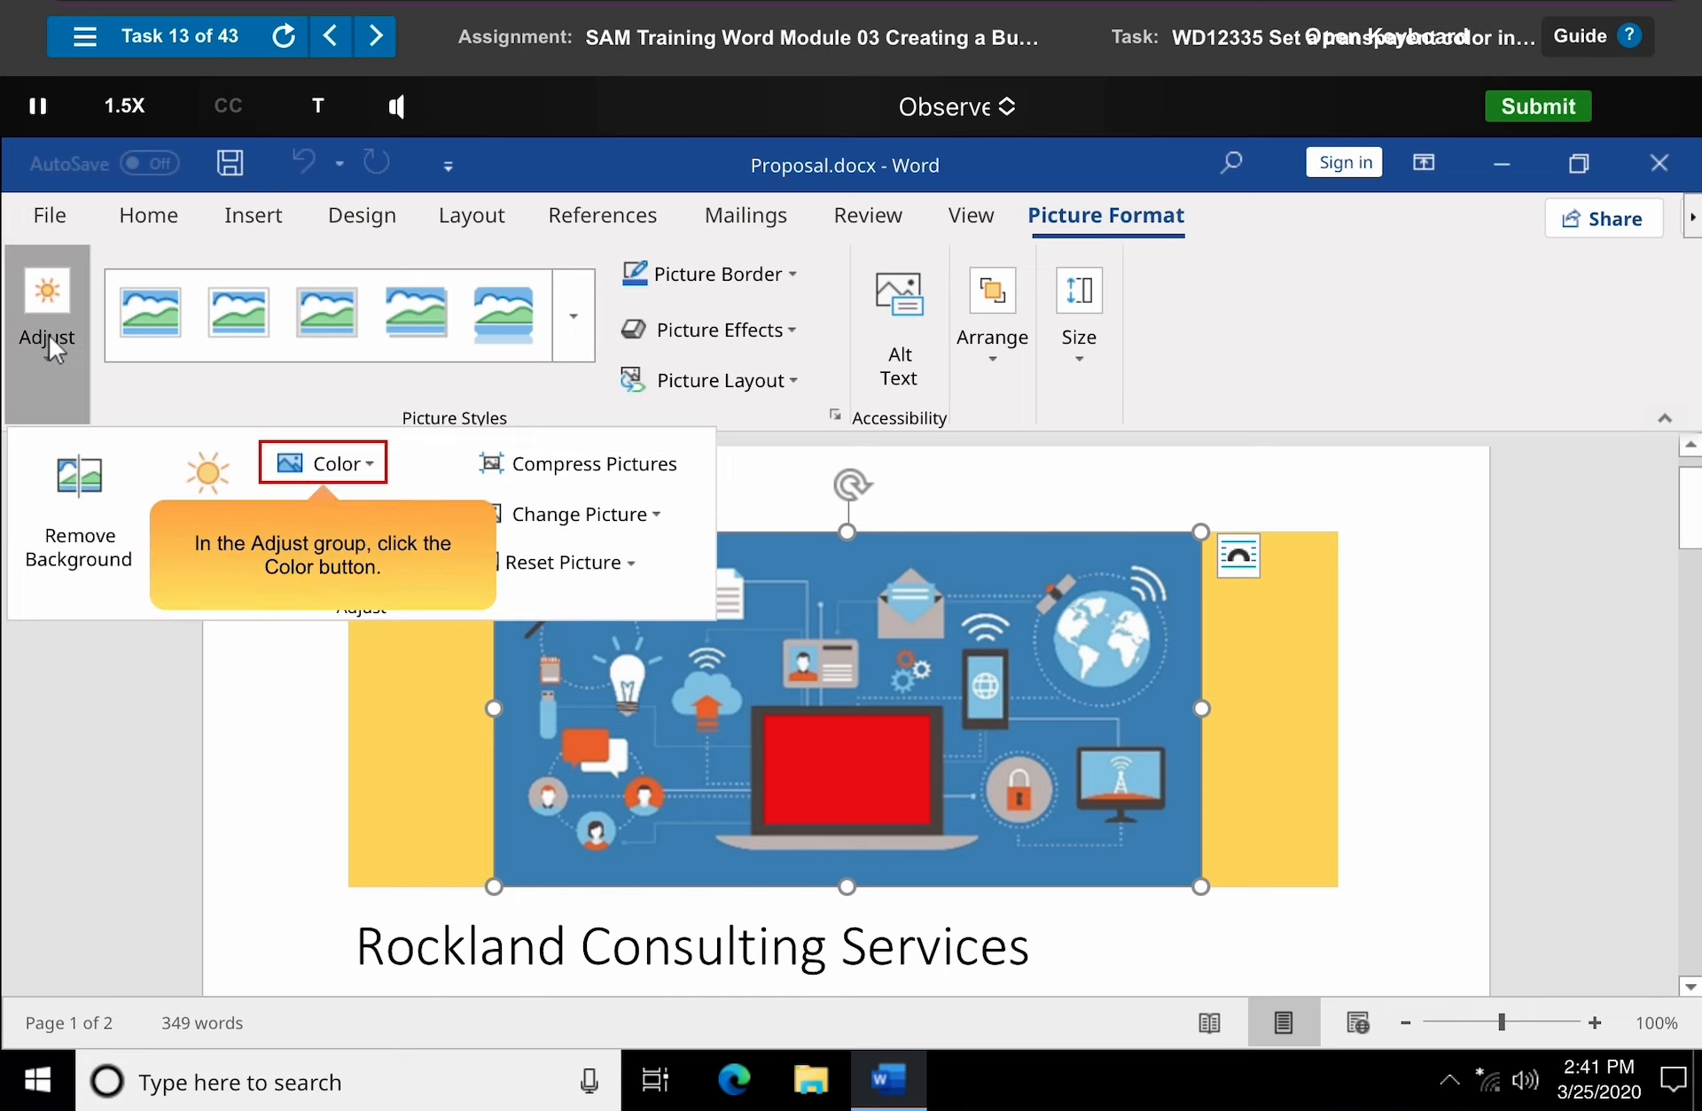
pyautogui.click(329, 466)
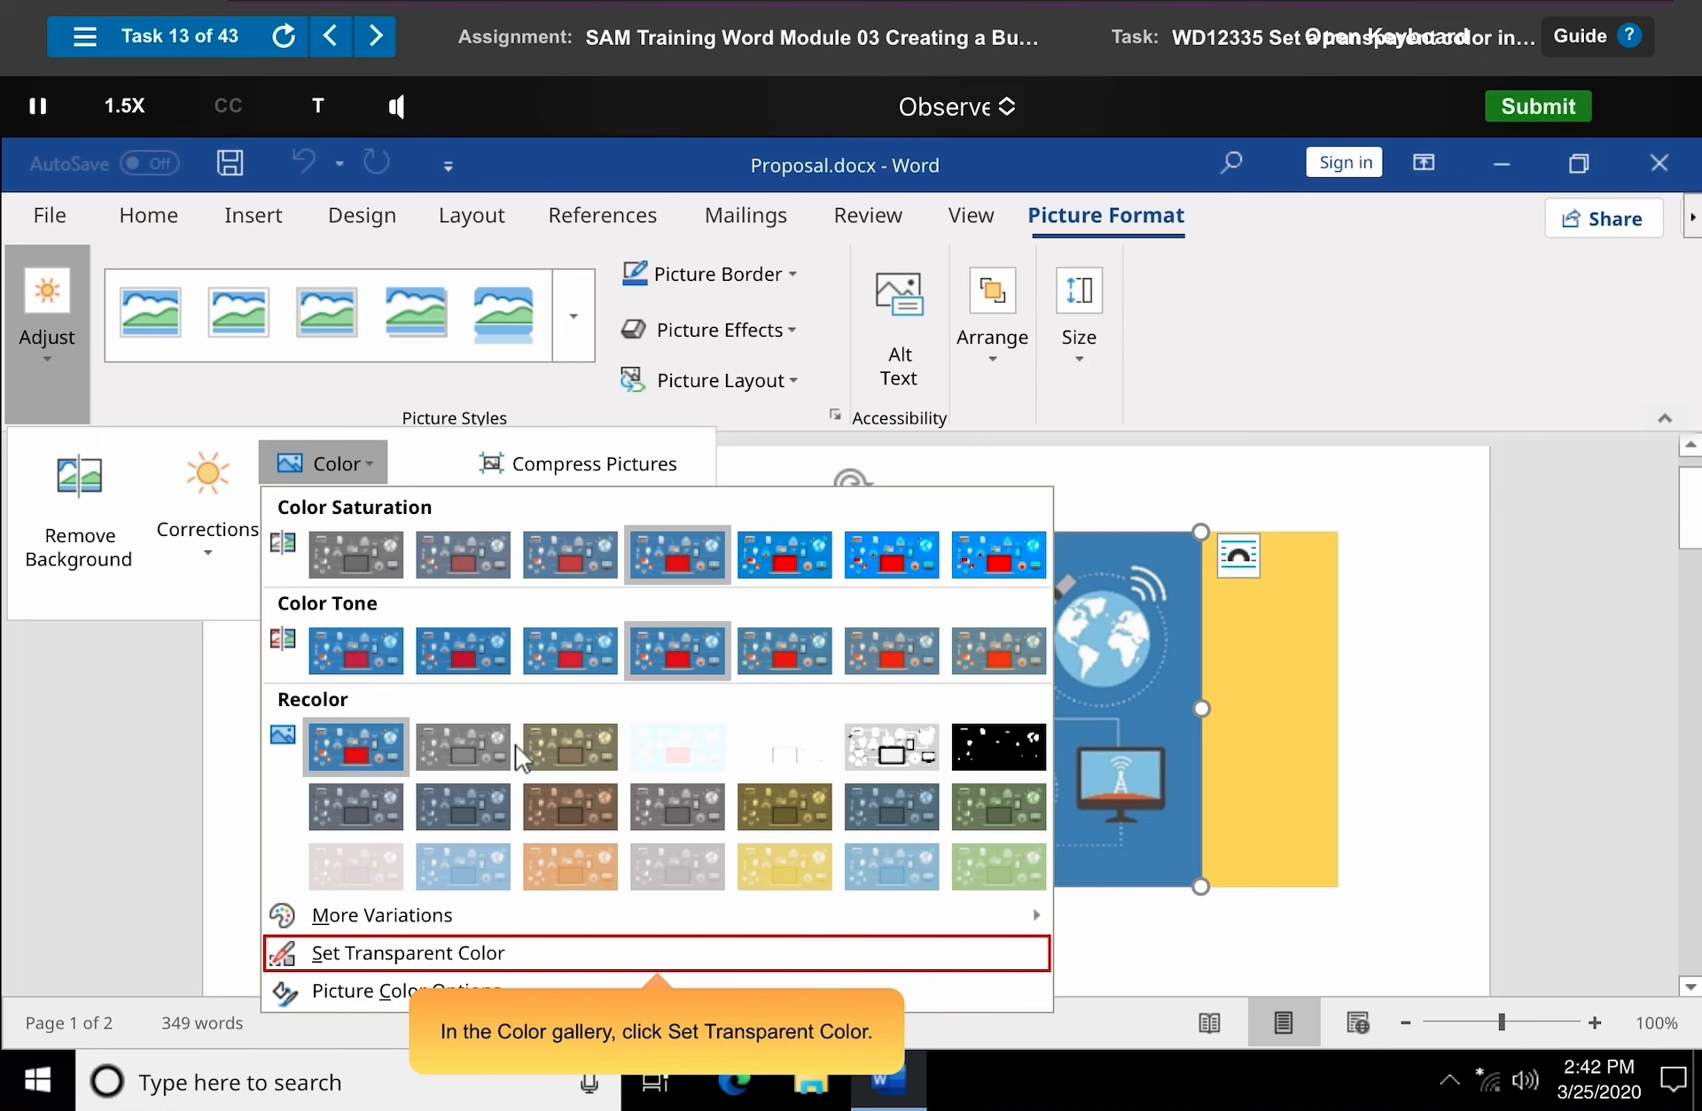
pyautogui.click(658, 954)
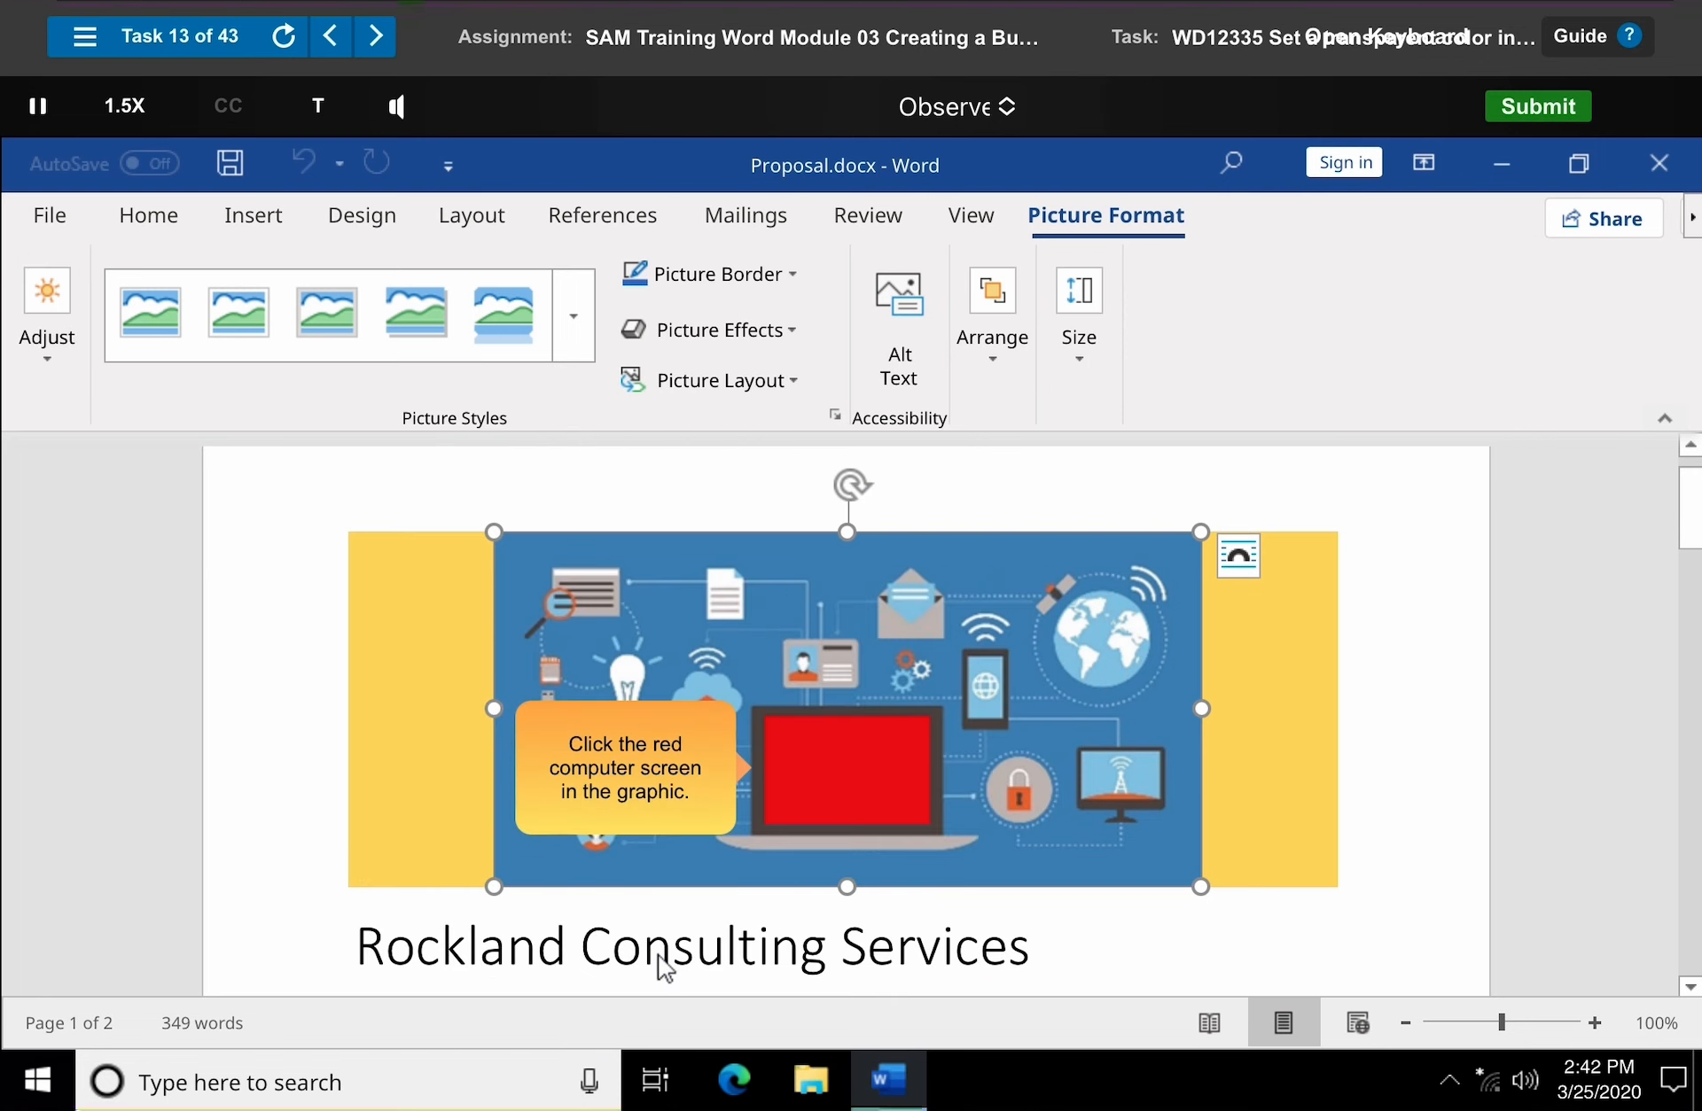
pyautogui.click(878, 812)
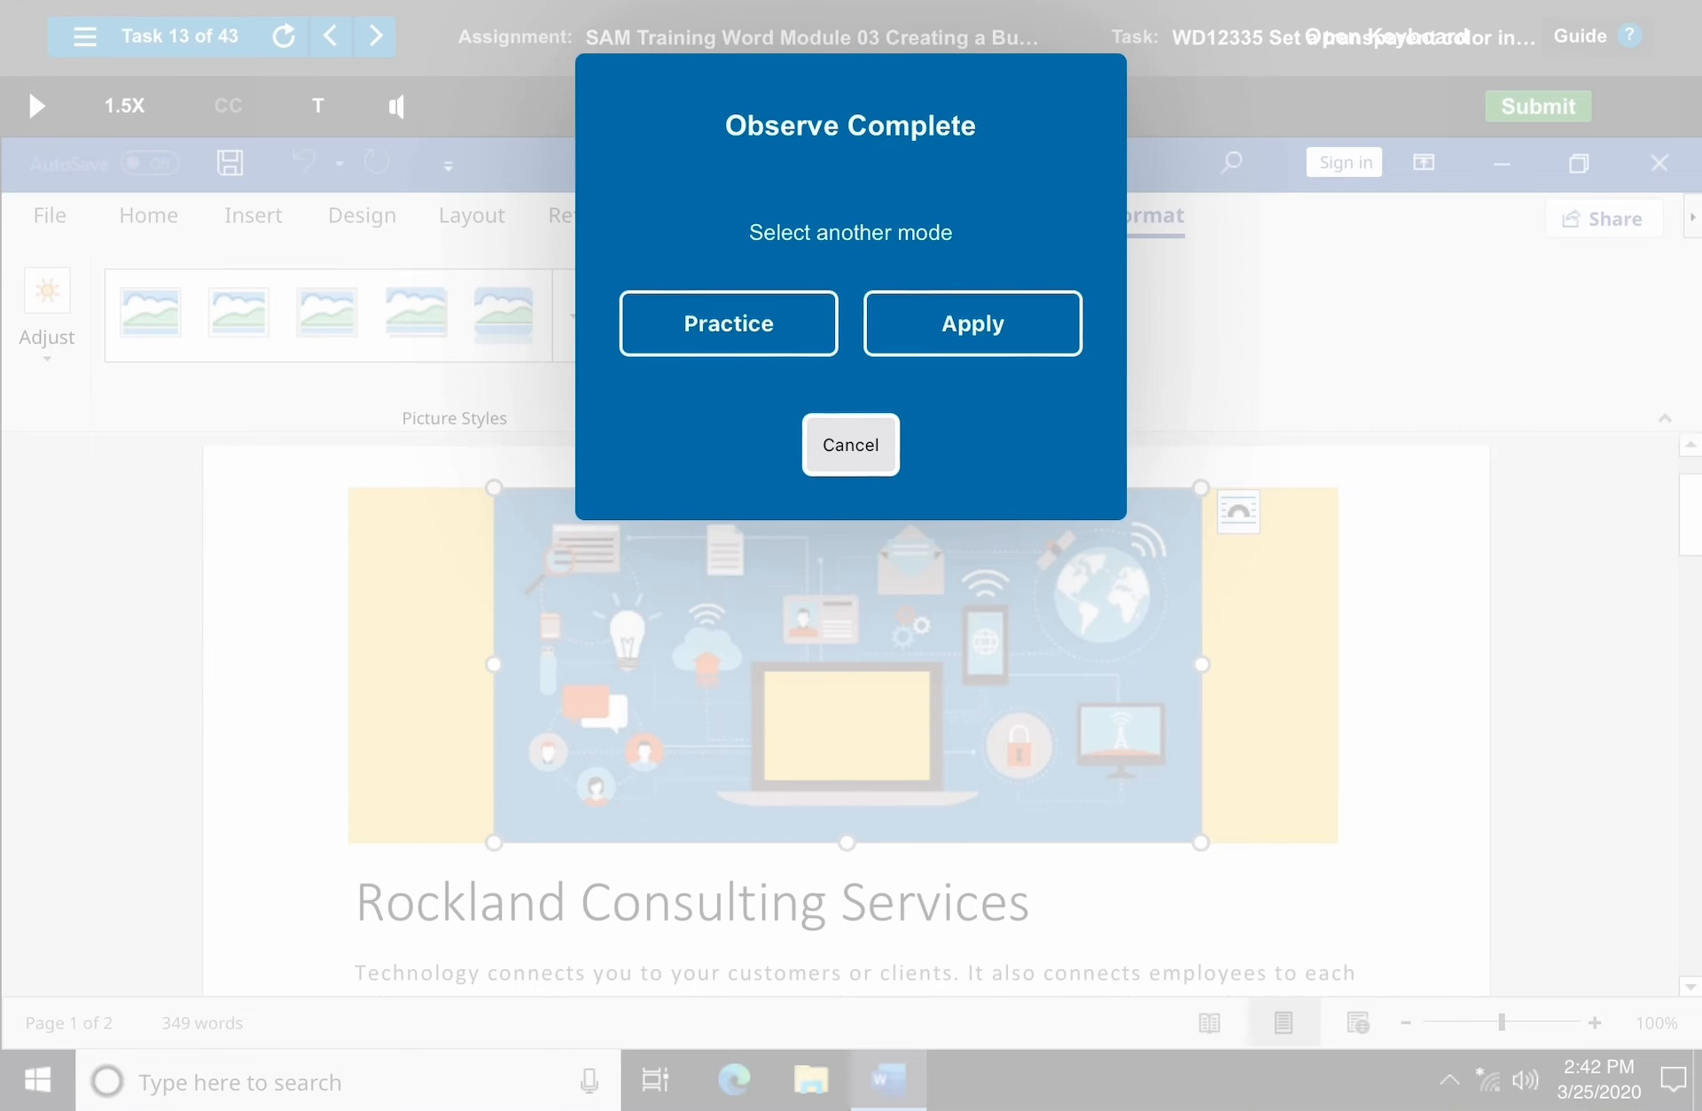
pyautogui.click(850, 445)
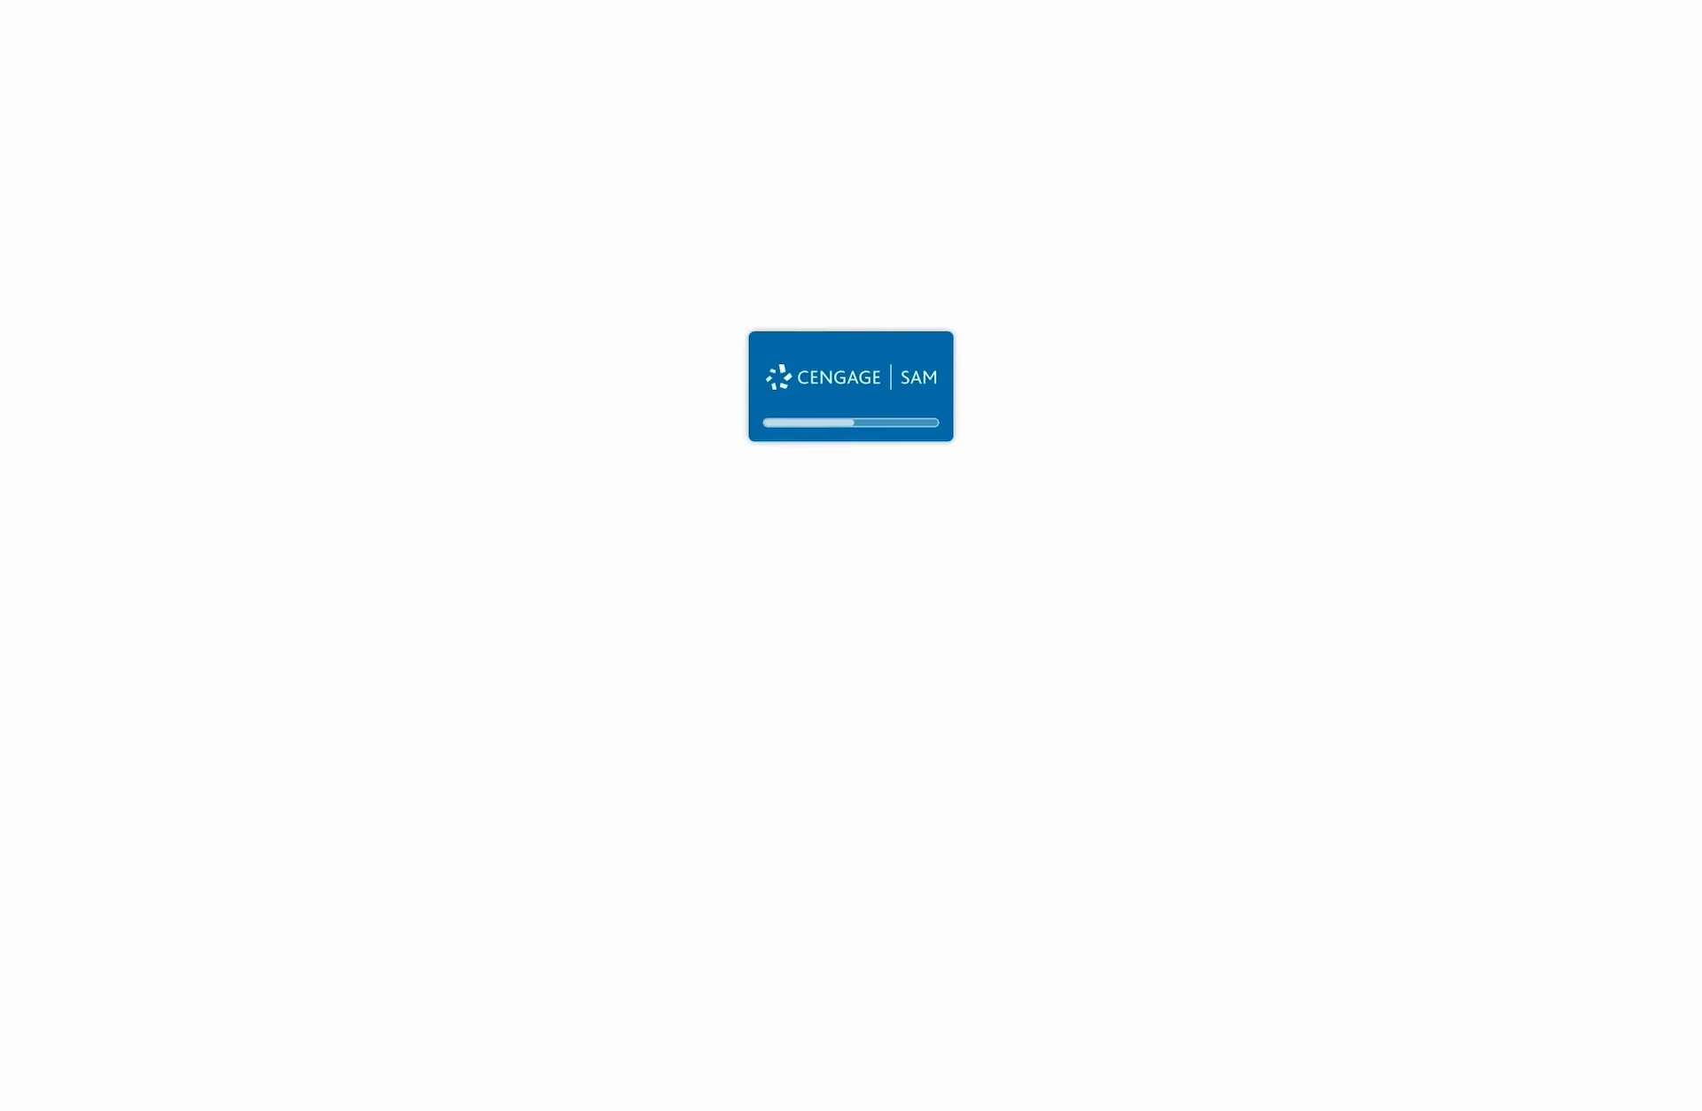
# - Play the Task 14 demonstration and apply the Brightness: +20% Contrast: +20% correction to the warehouse picture, closing the demonstration when complete
pyautogui.click(850, 561)
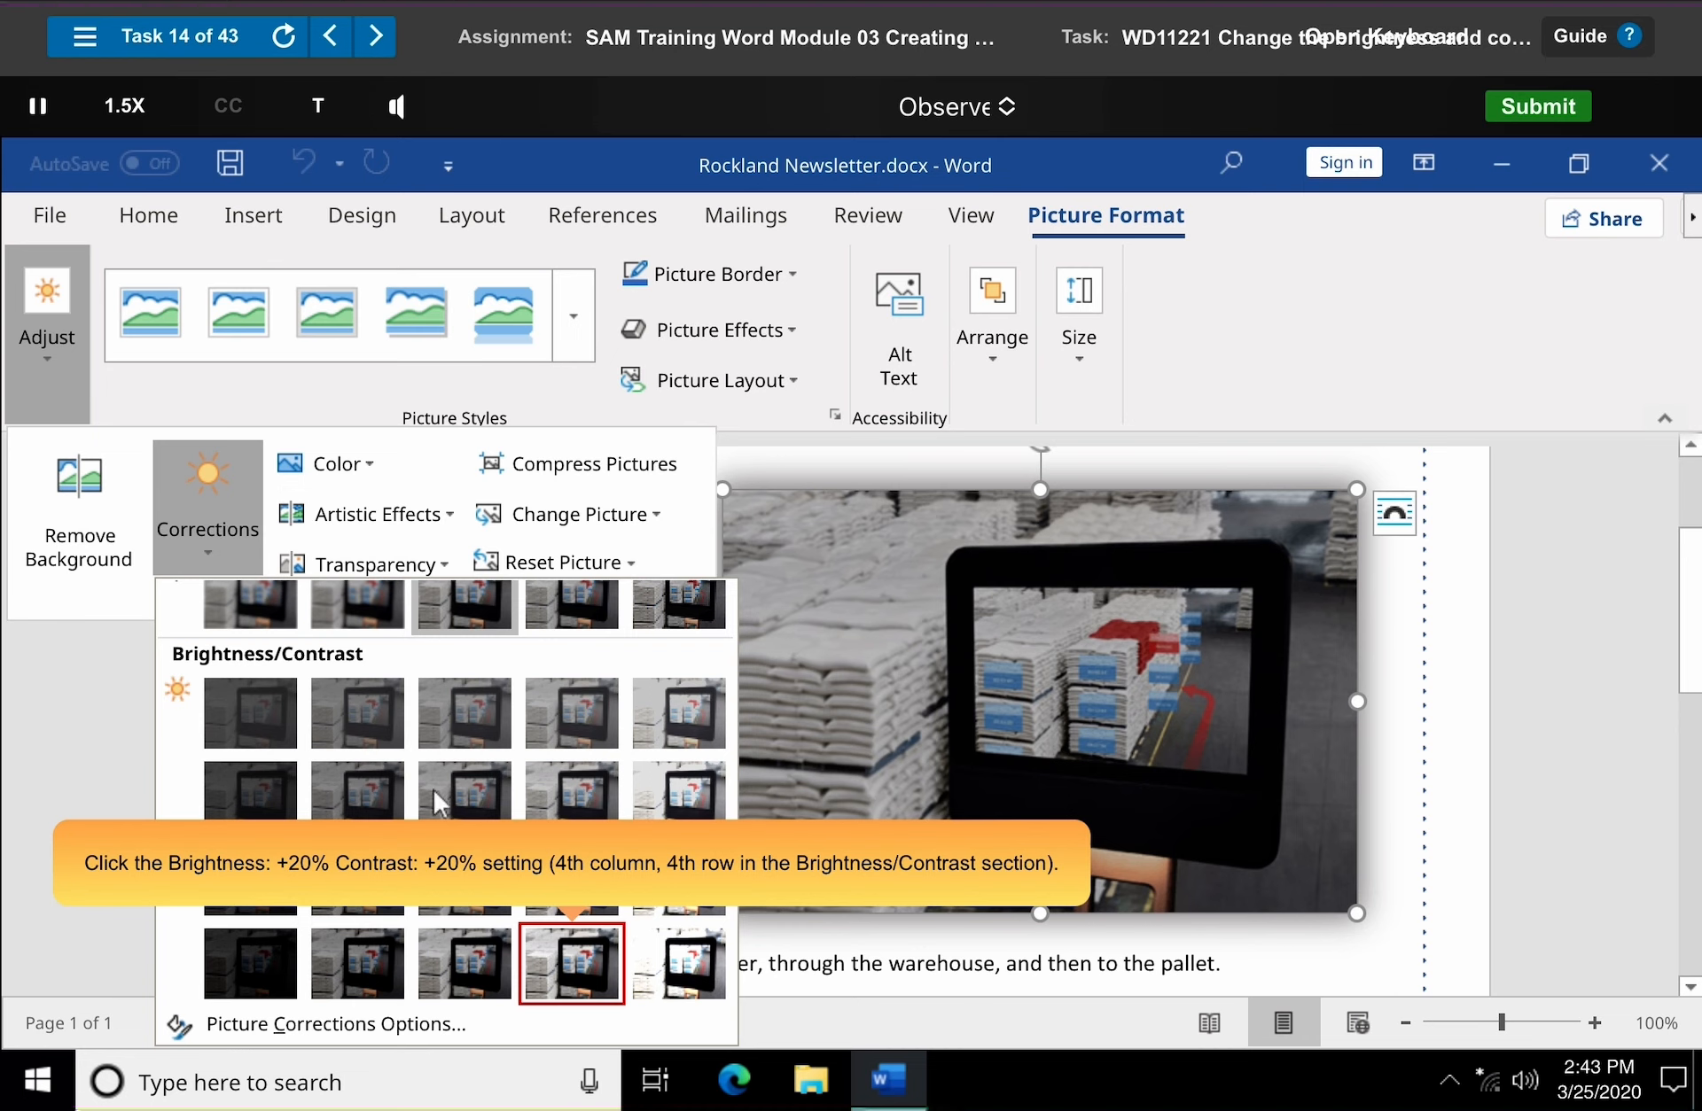
pyautogui.click(571, 964)
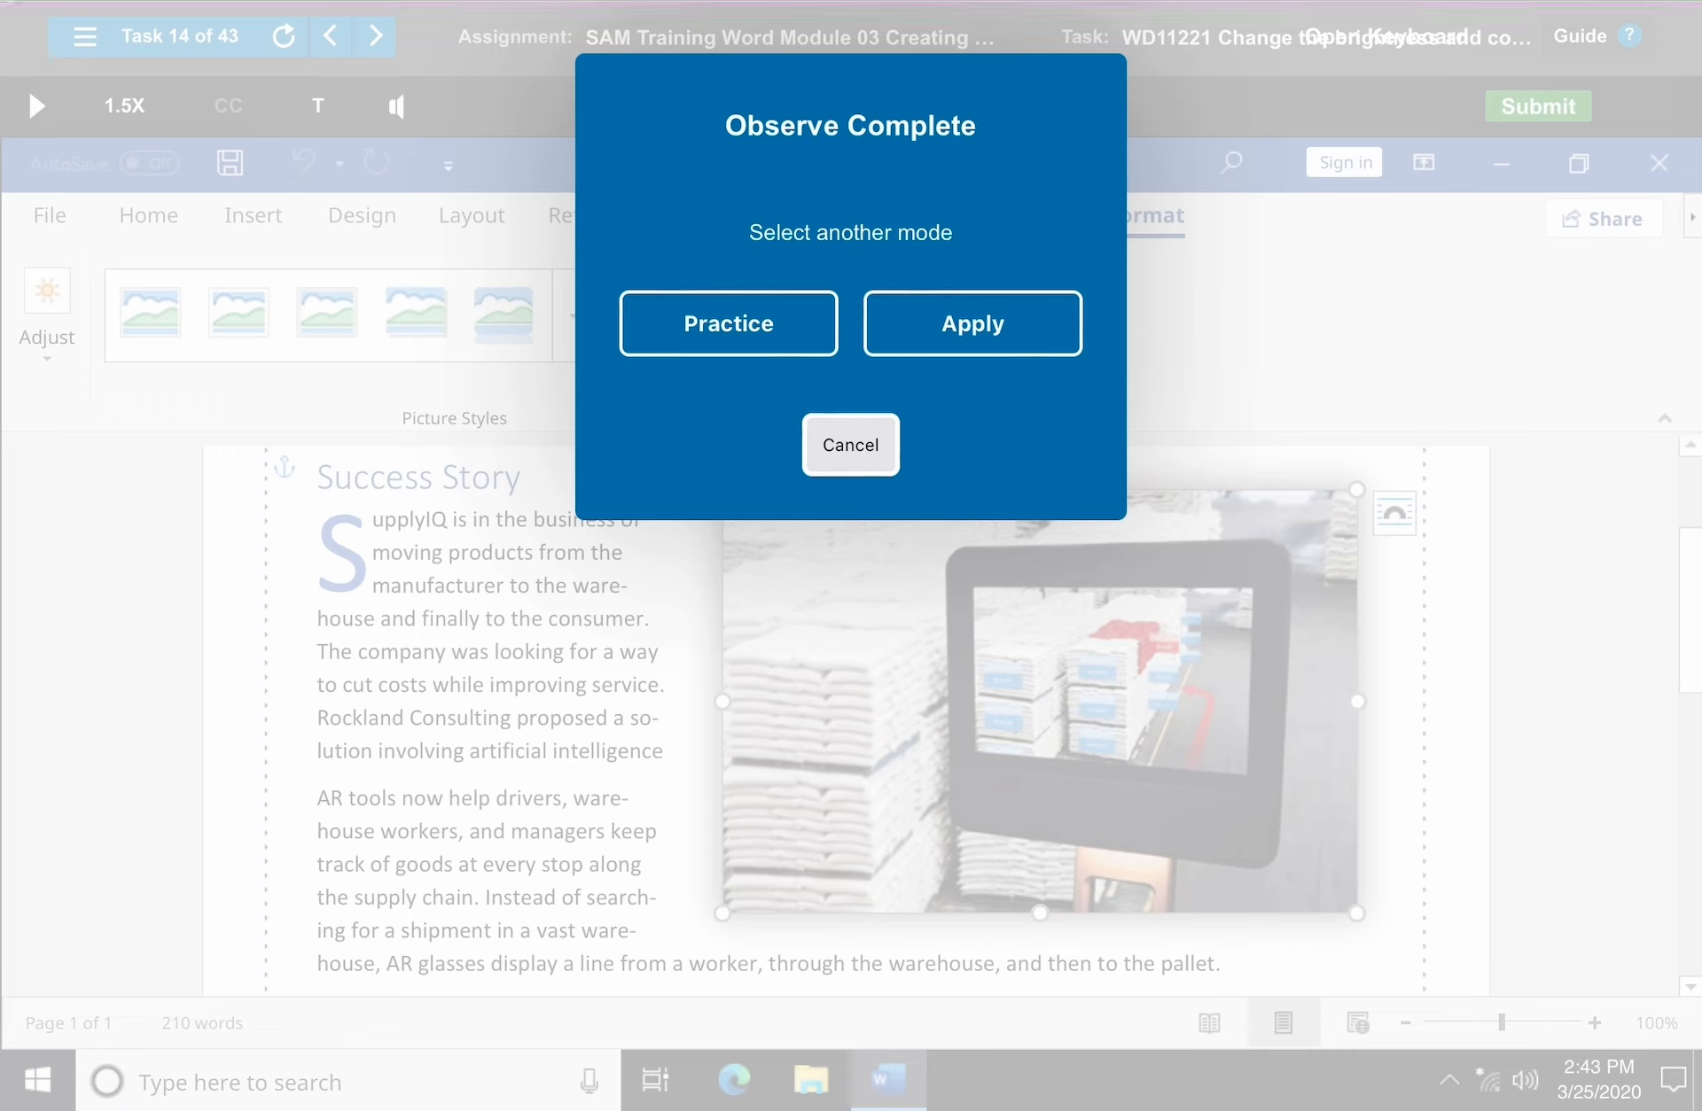
pyautogui.click(851, 445)
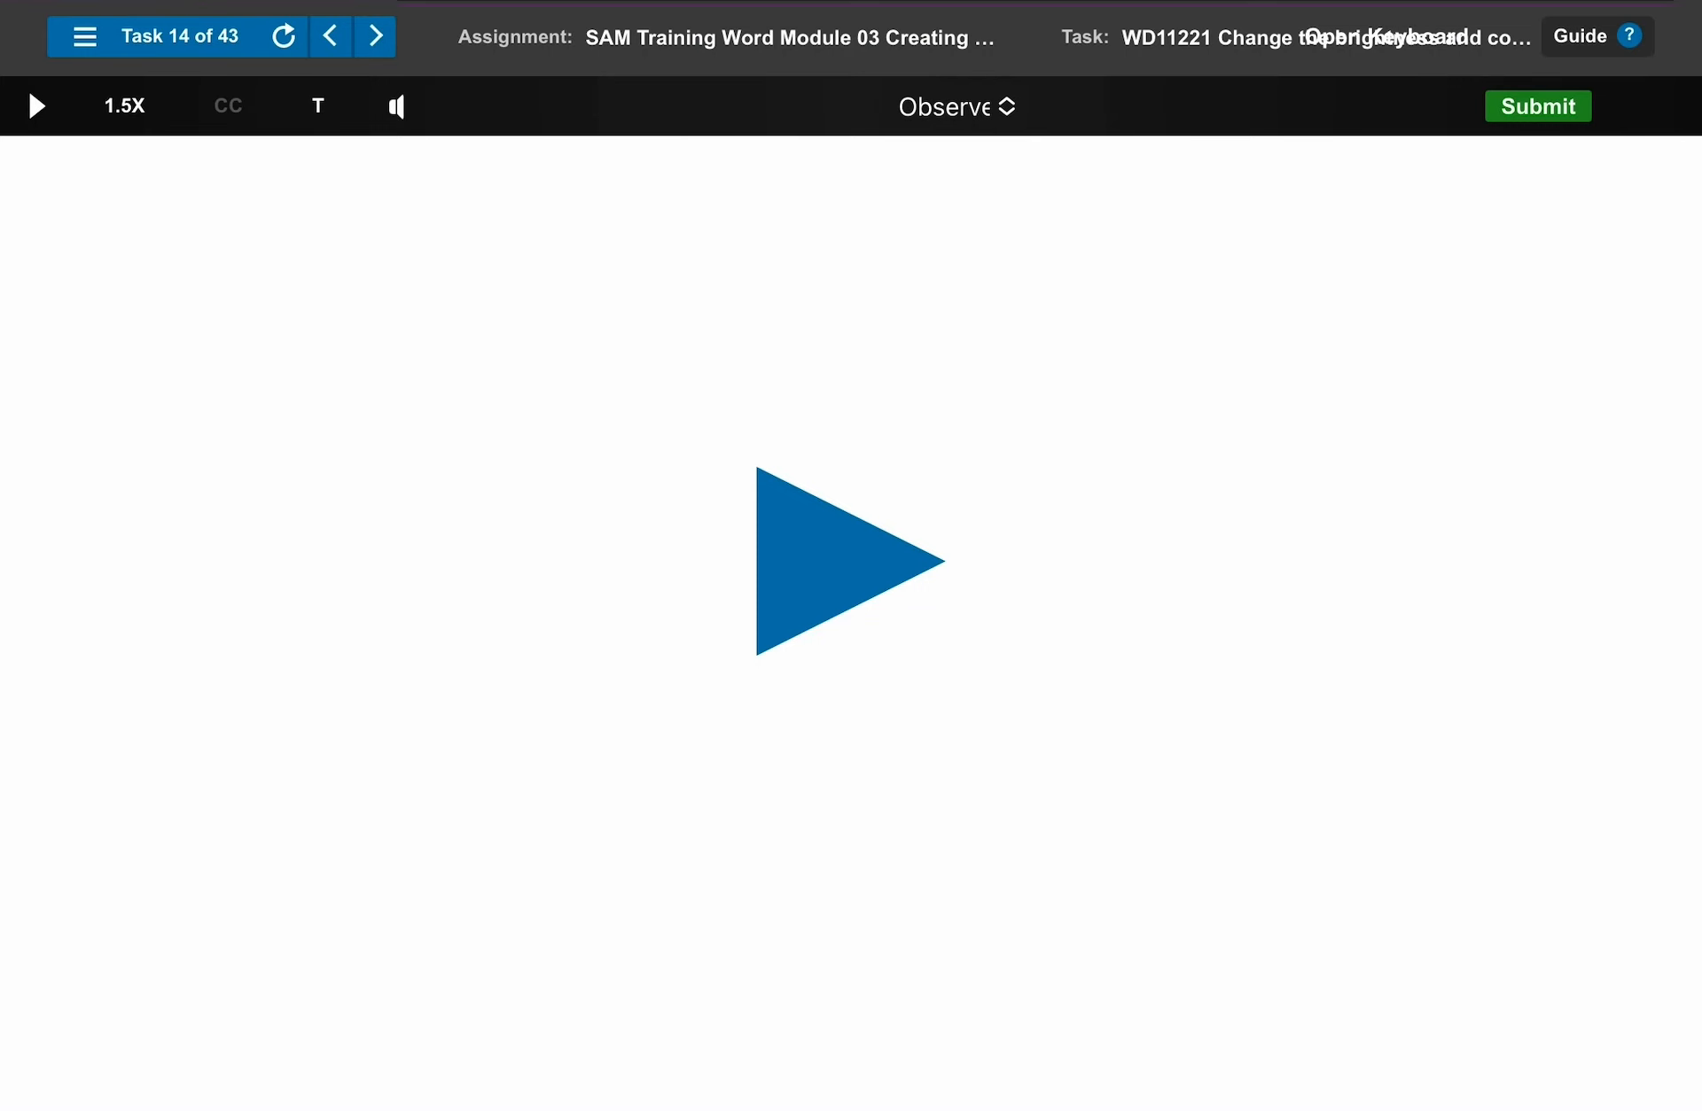
# - Advance to Task 15, play the demonstration on adding a border to a picture, and leave it when complete
pyautogui.click(376, 36)
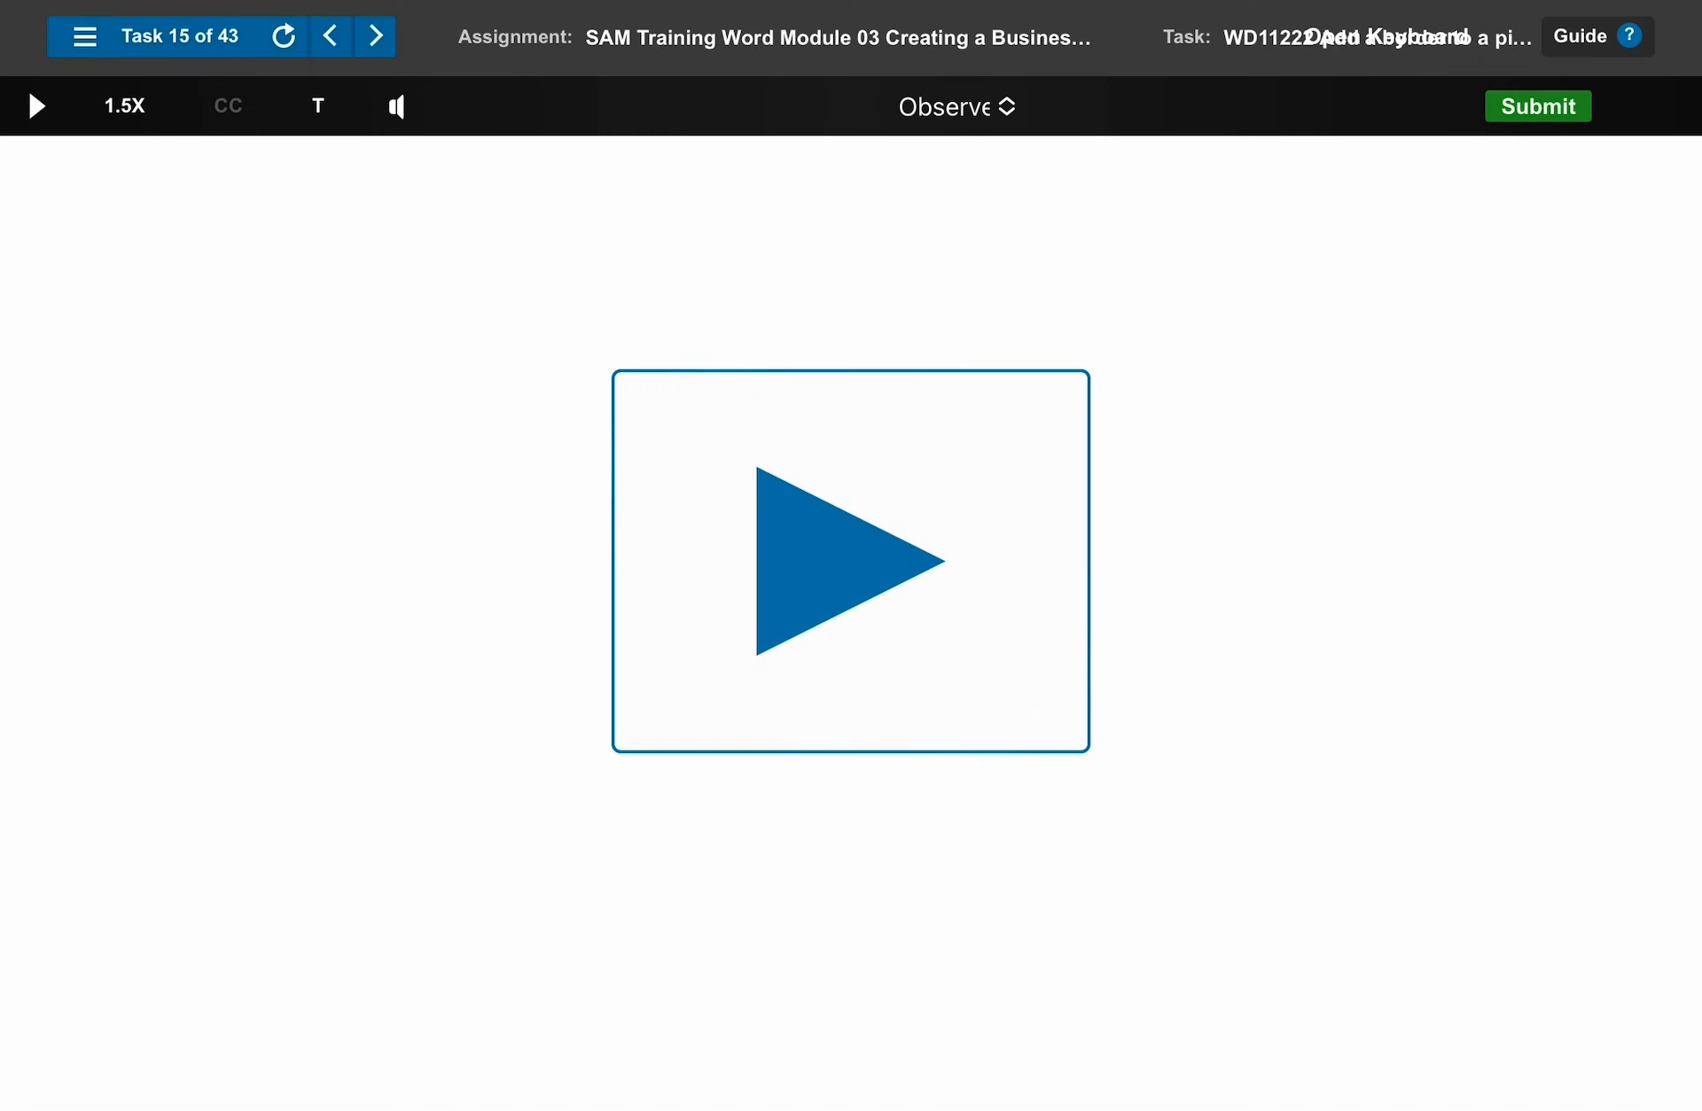
pyautogui.click(851, 562)
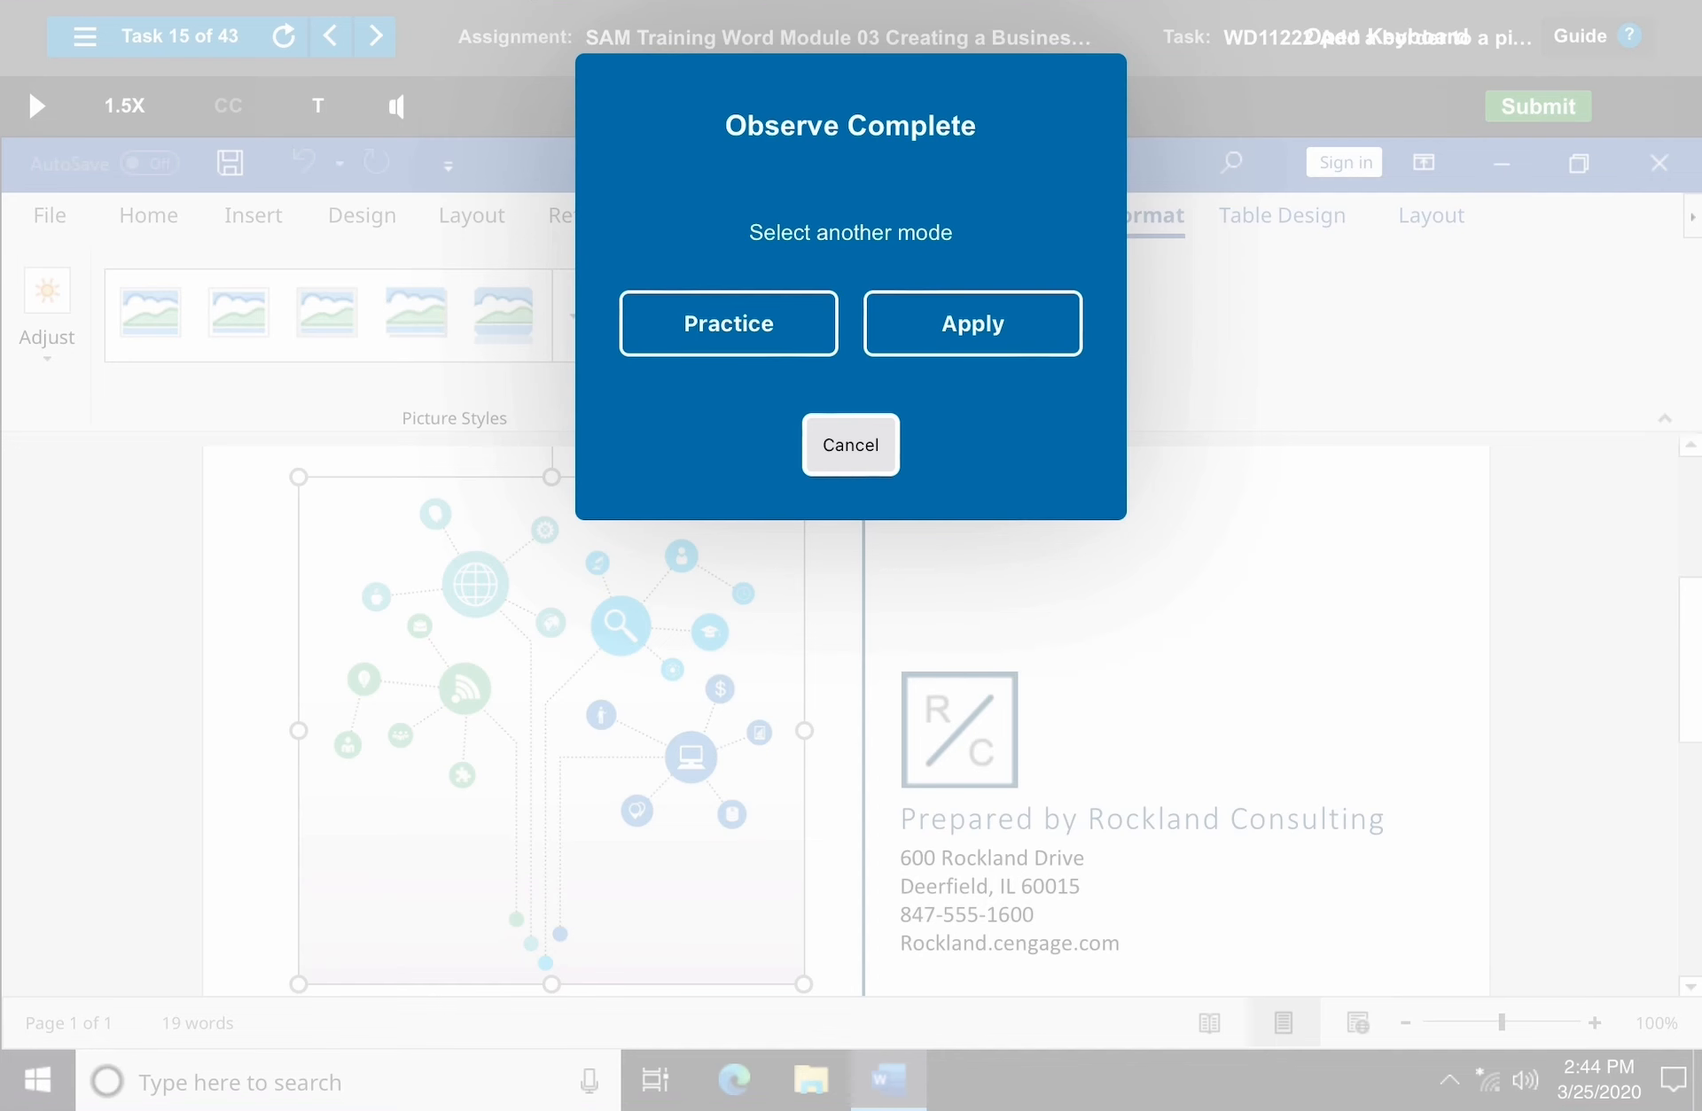
pyautogui.click(851, 445)
# - Advance to Task 16, copy the gold lightning bolt and paste it in the blank paragraph at the beginning of the document
pyautogui.click(376, 36)
pyautogui.click(895, 379)
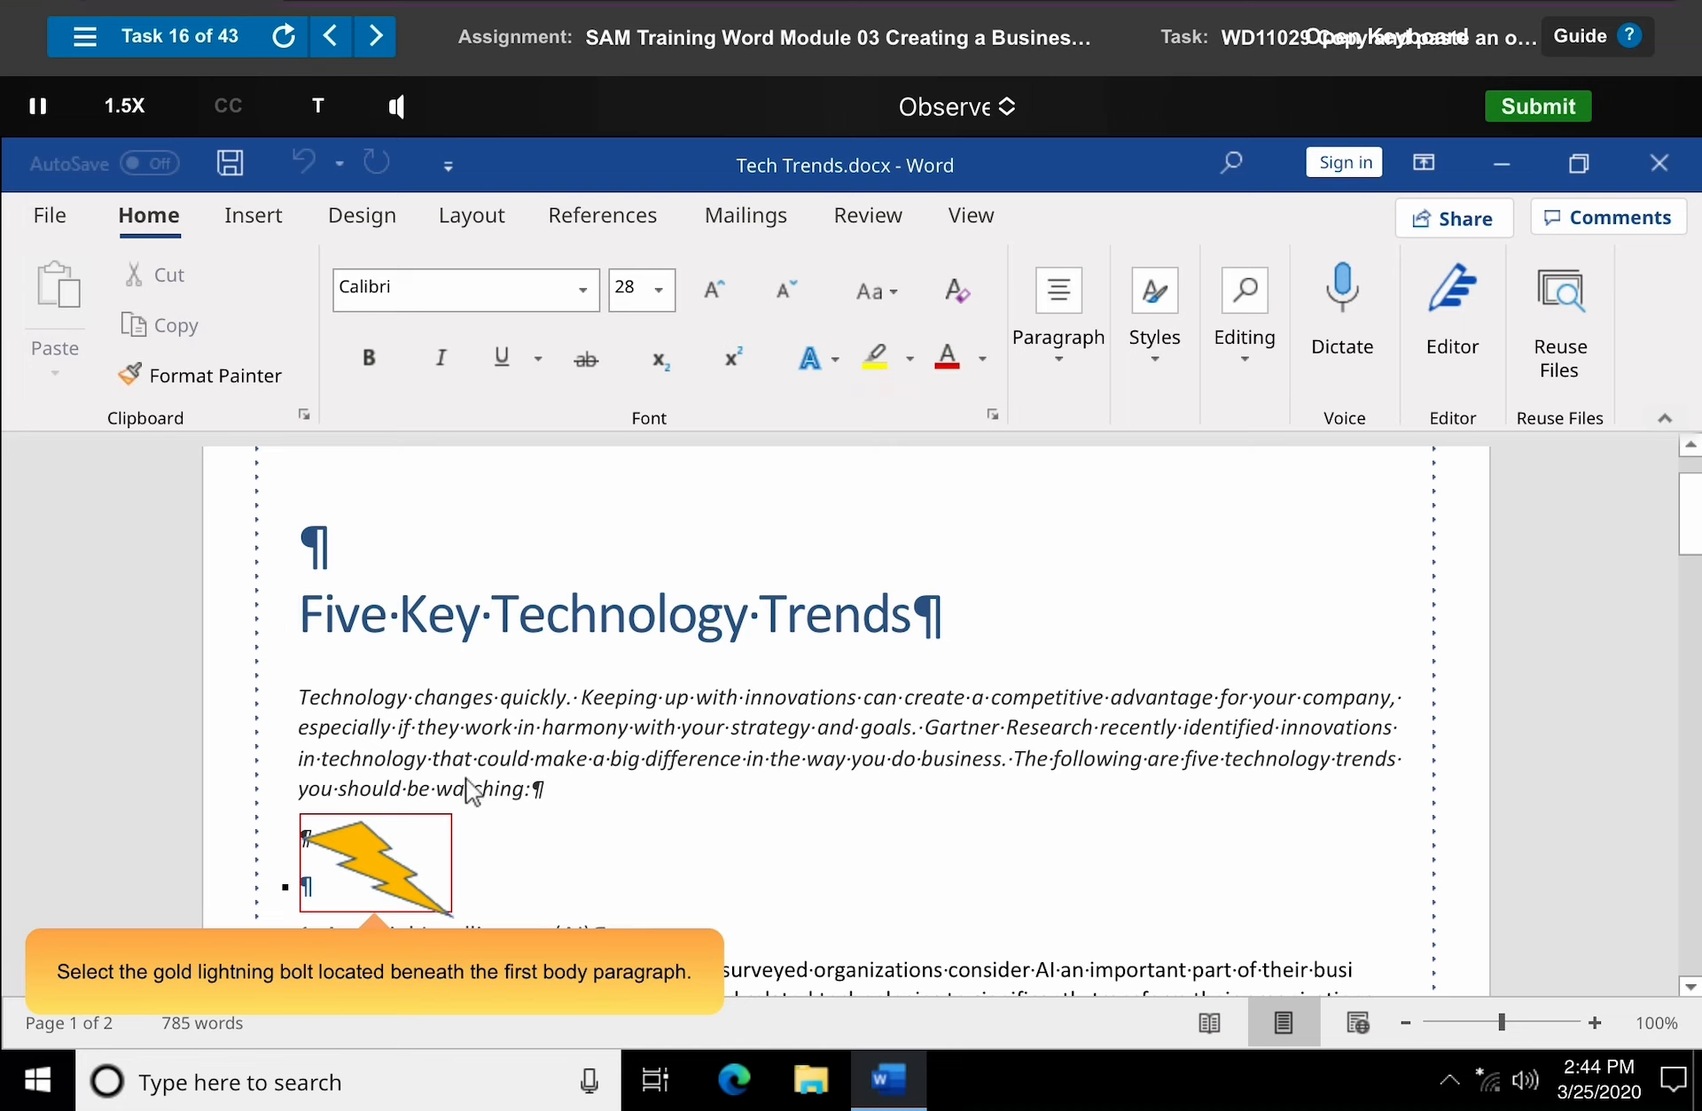
pyautogui.click(379, 877)
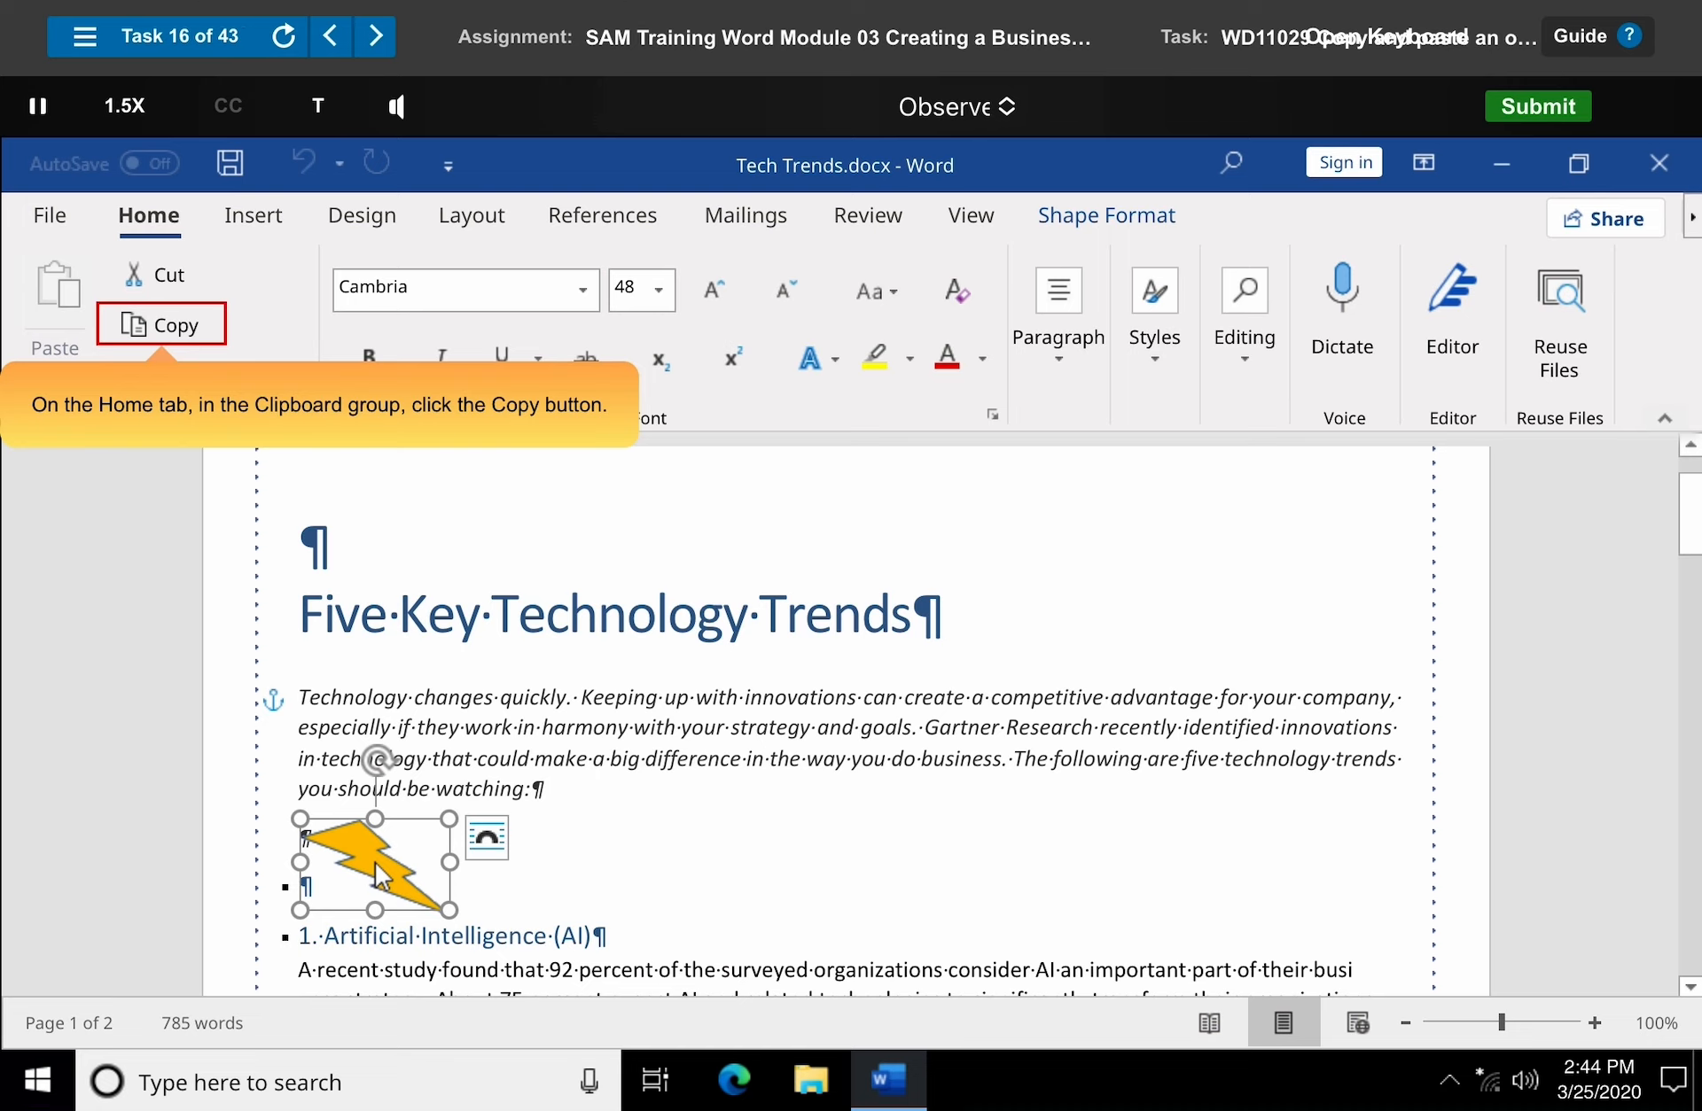
pyautogui.click(168, 328)
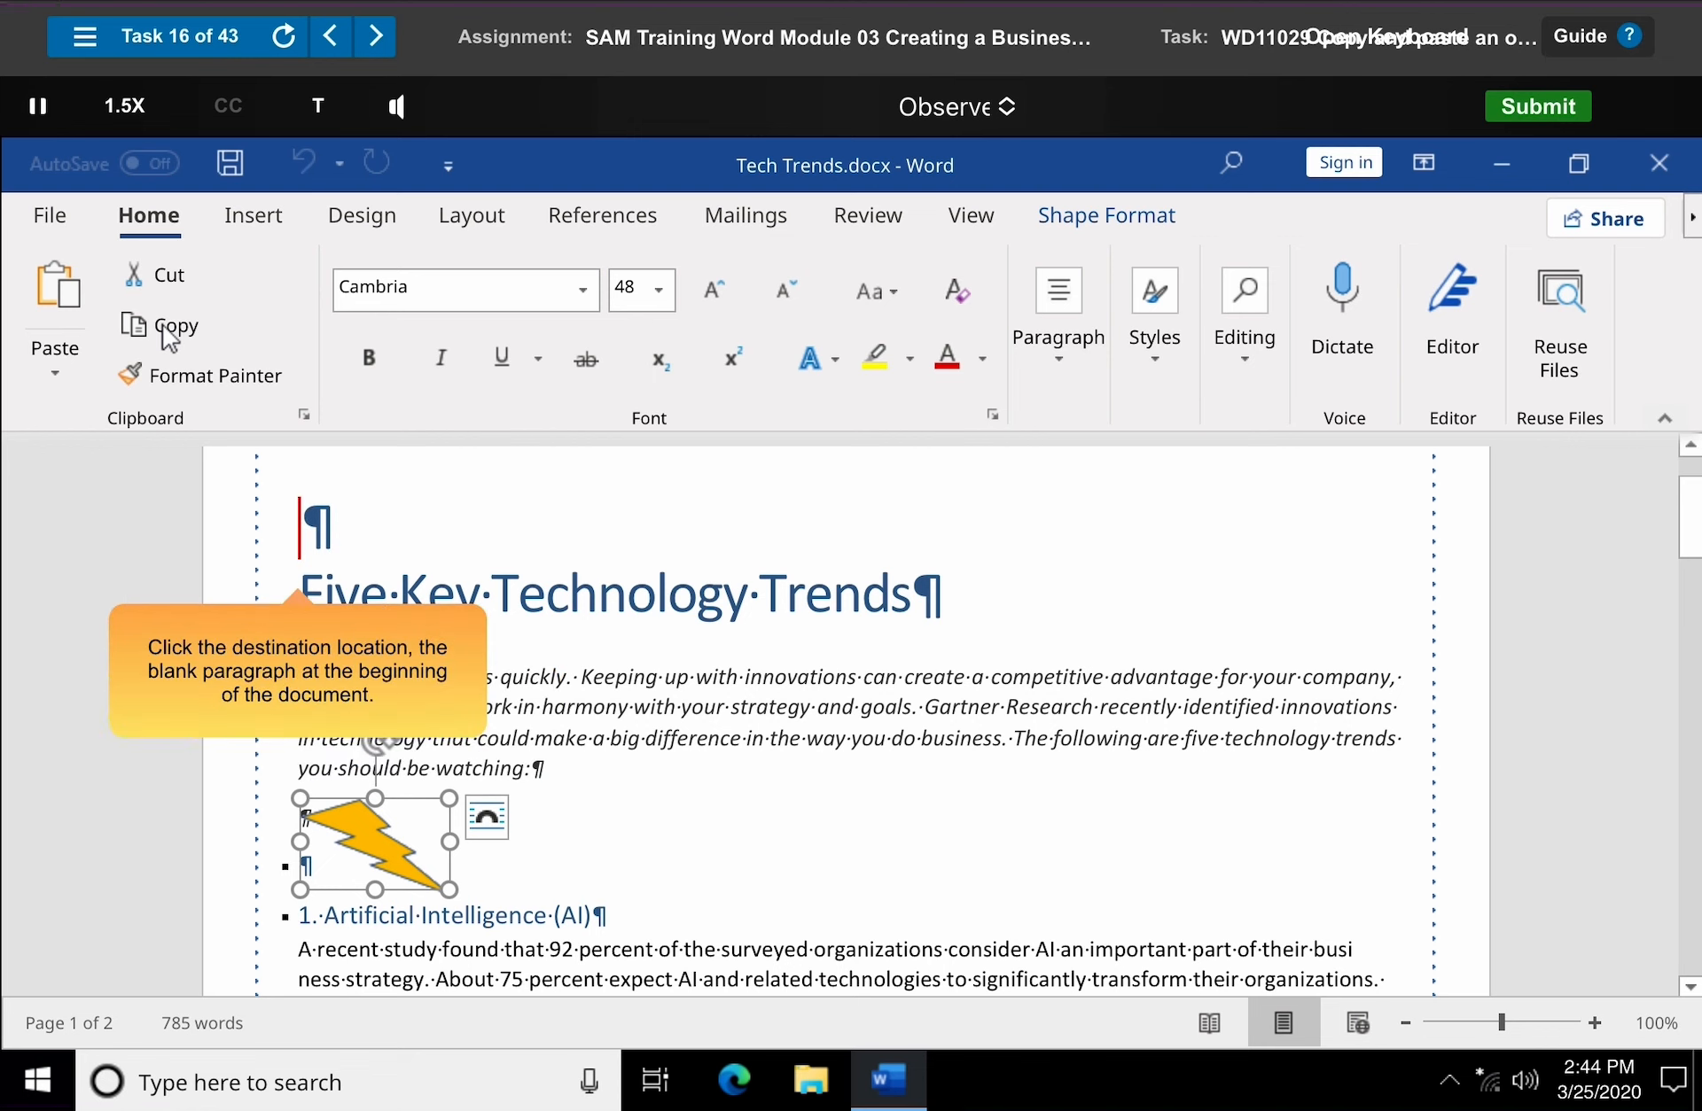
pyautogui.click(301, 532)
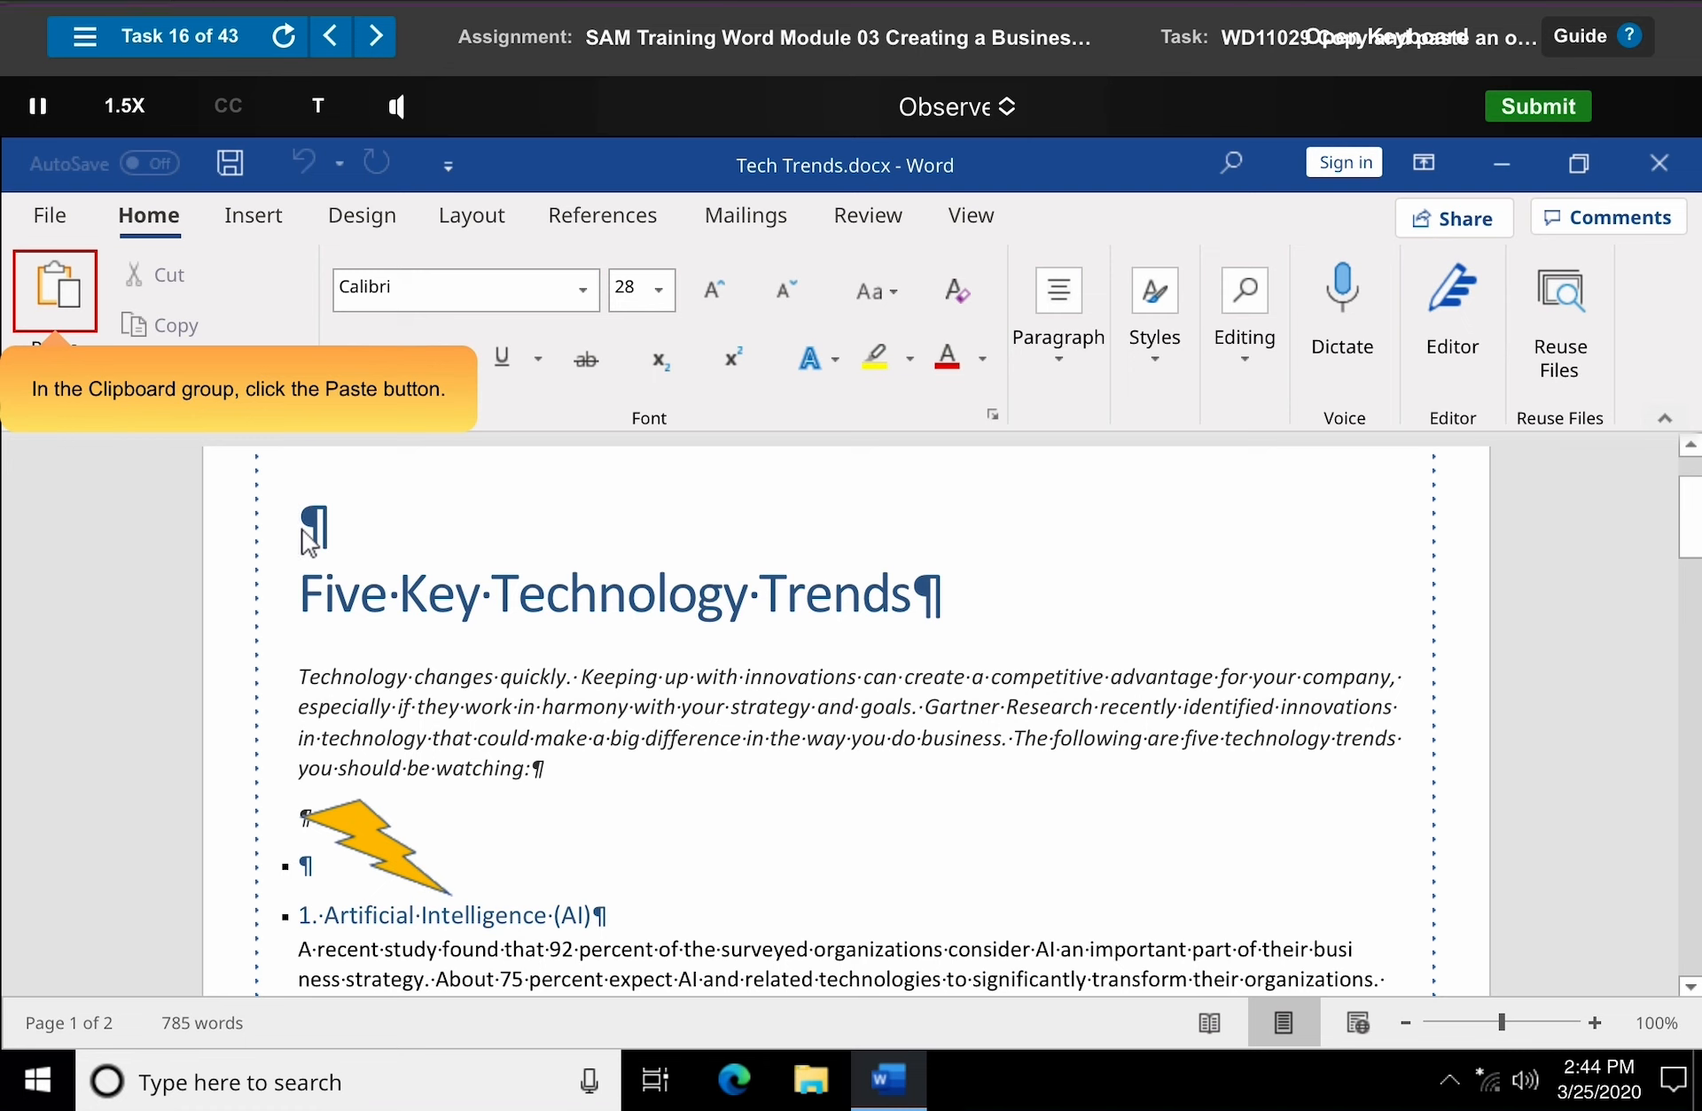
pyautogui.click(55, 293)
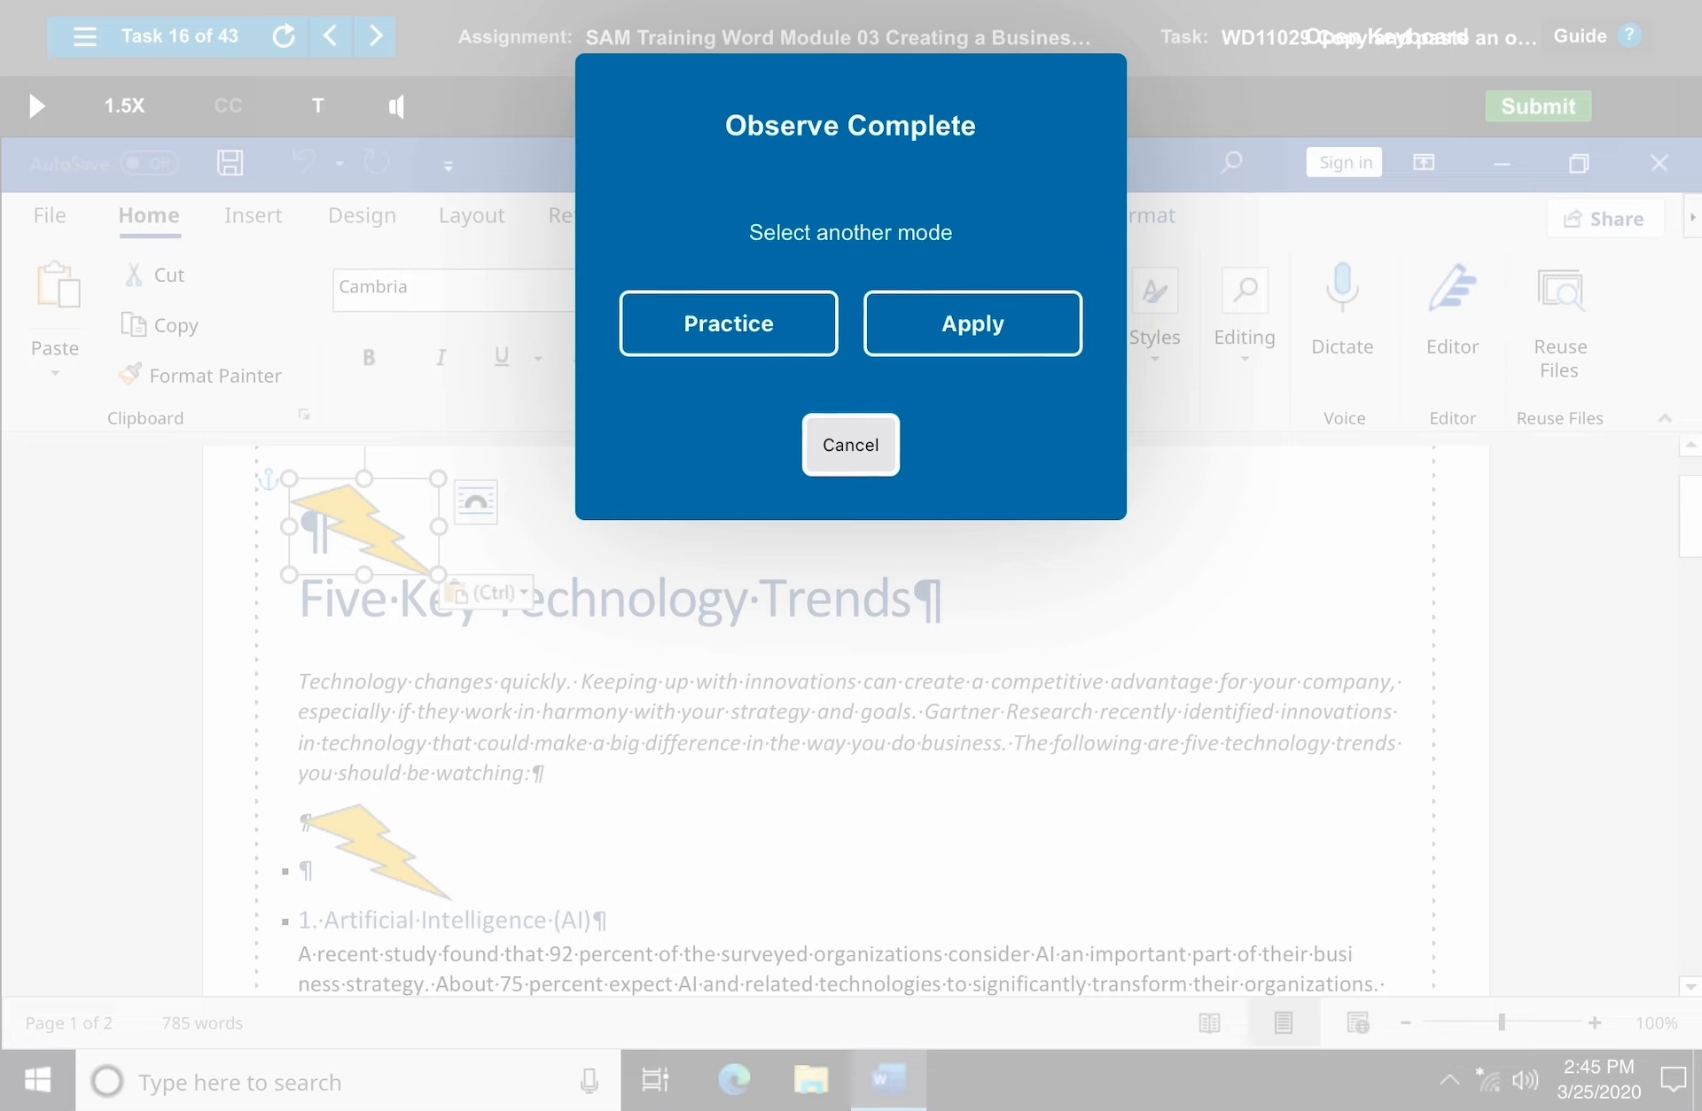
pyautogui.click(851, 445)
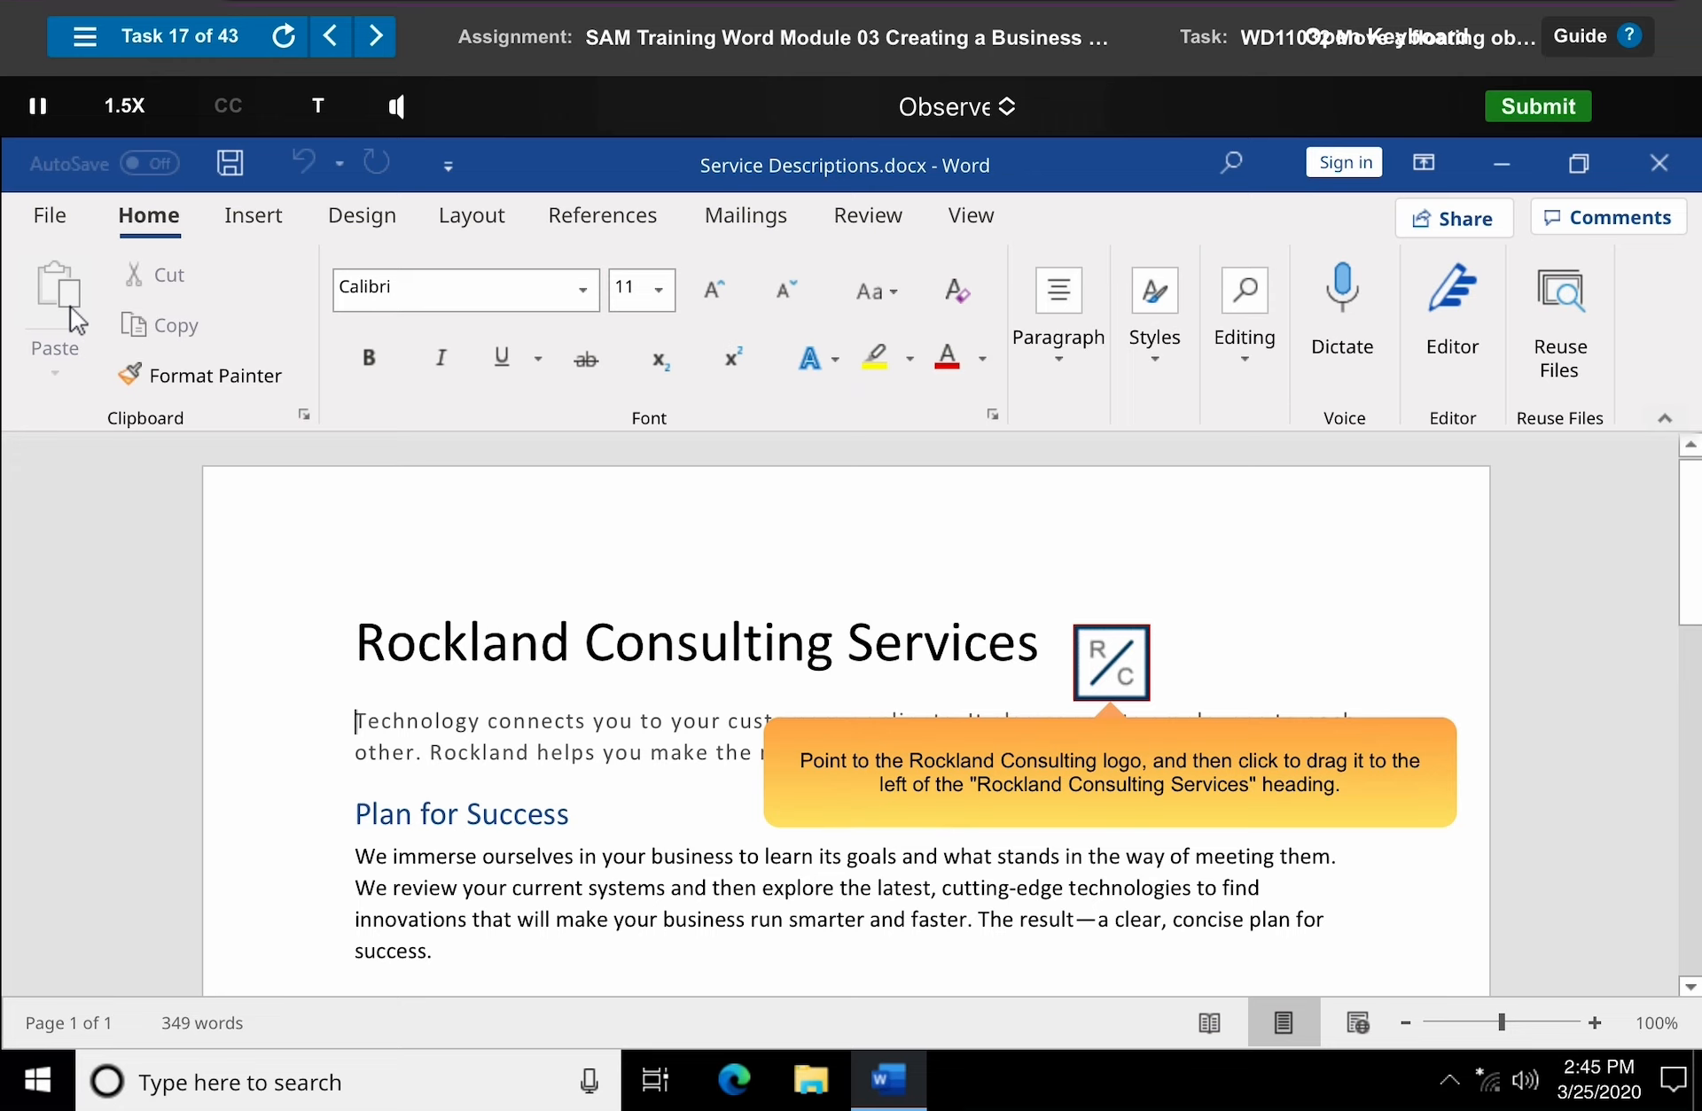
# - Move the Rockland Consulting logo to the left of the "Rockland Consulting Services" heading and leave the completed demonstration
pyautogui.moveTo(1095, 669); pyautogui.dragTo(354, 634)
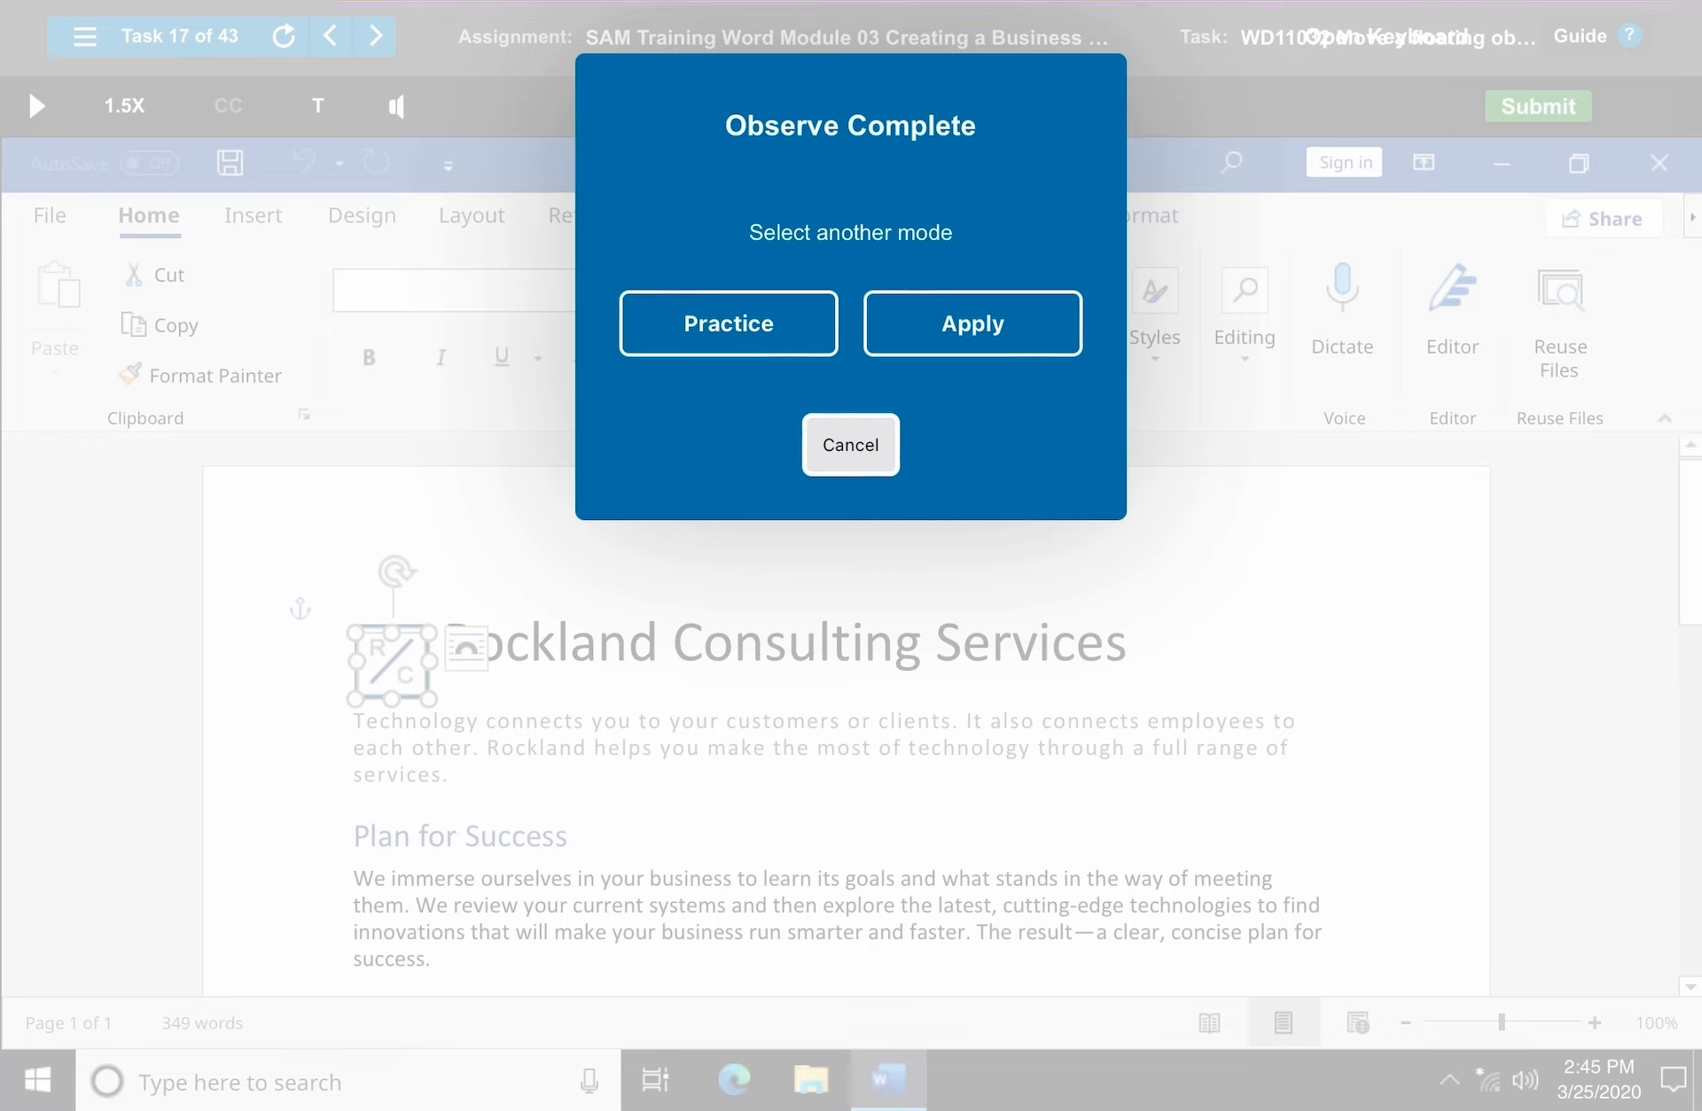
pyautogui.click(972, 325)
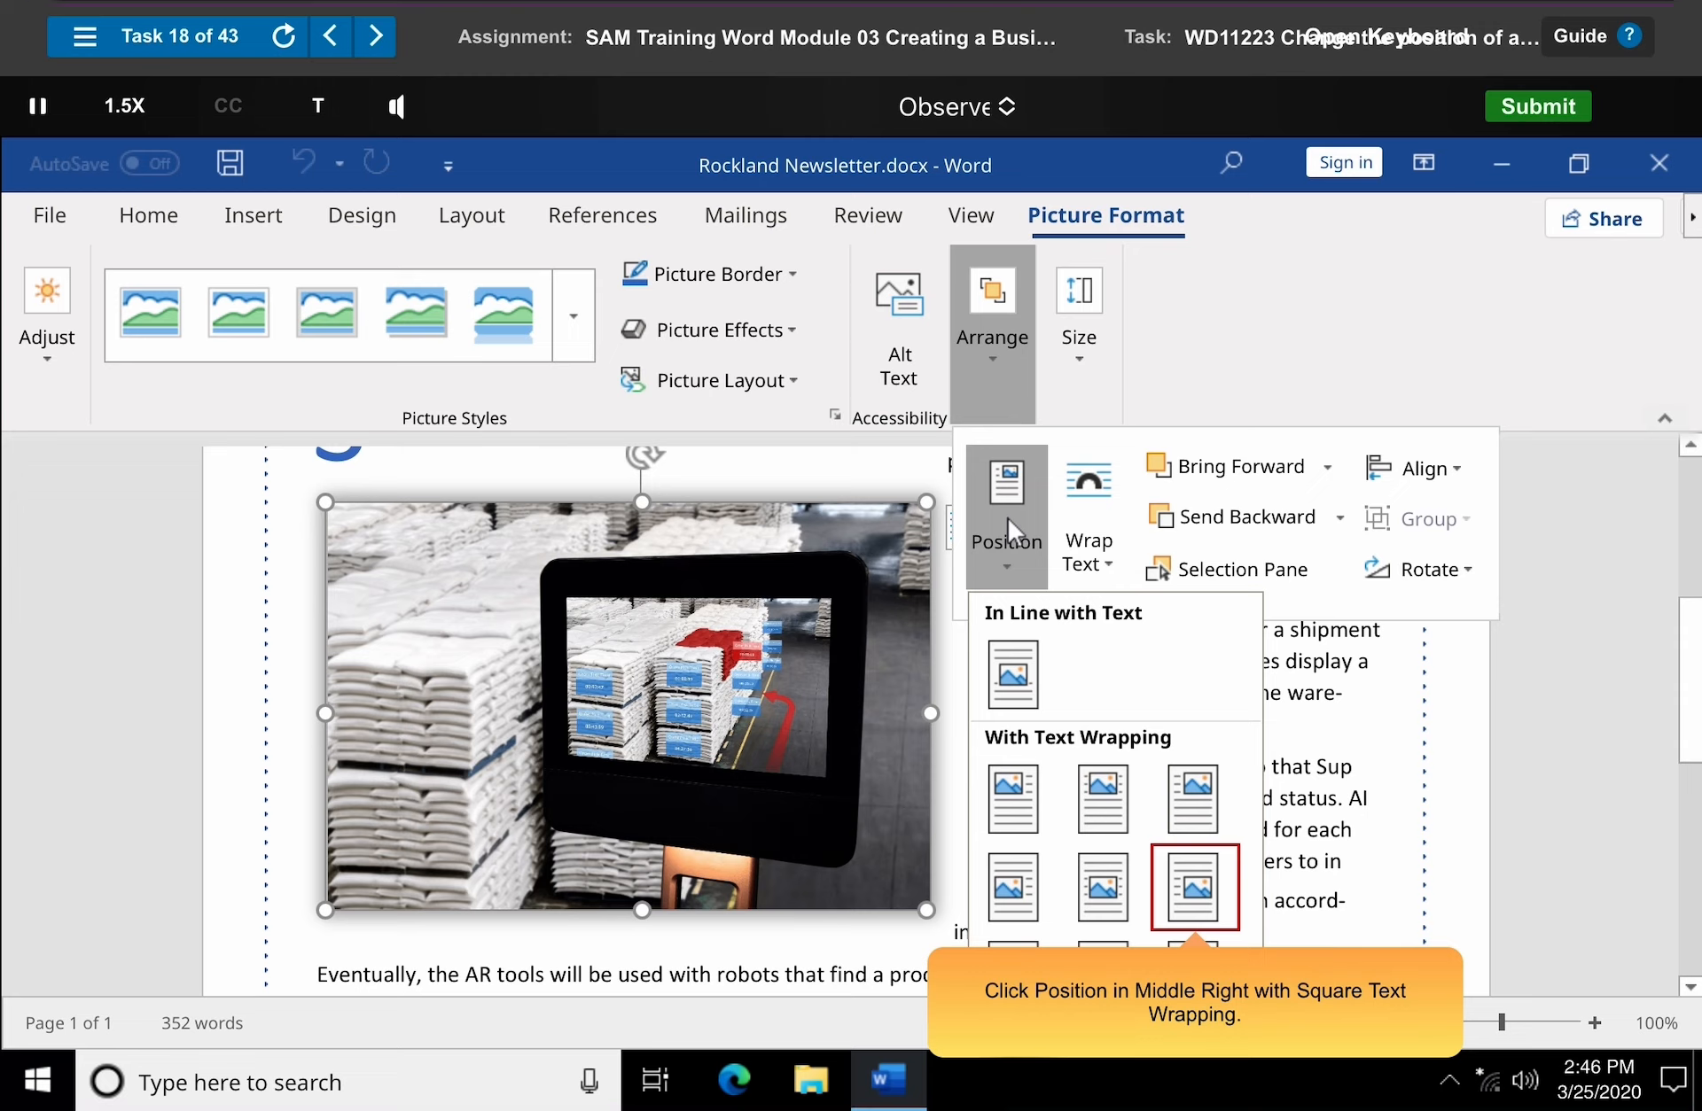
# - Position the warehouse picture in Middle Right with Square Text Wrapping and leave the completed demonstration
pyautogui.click(1195, 886)
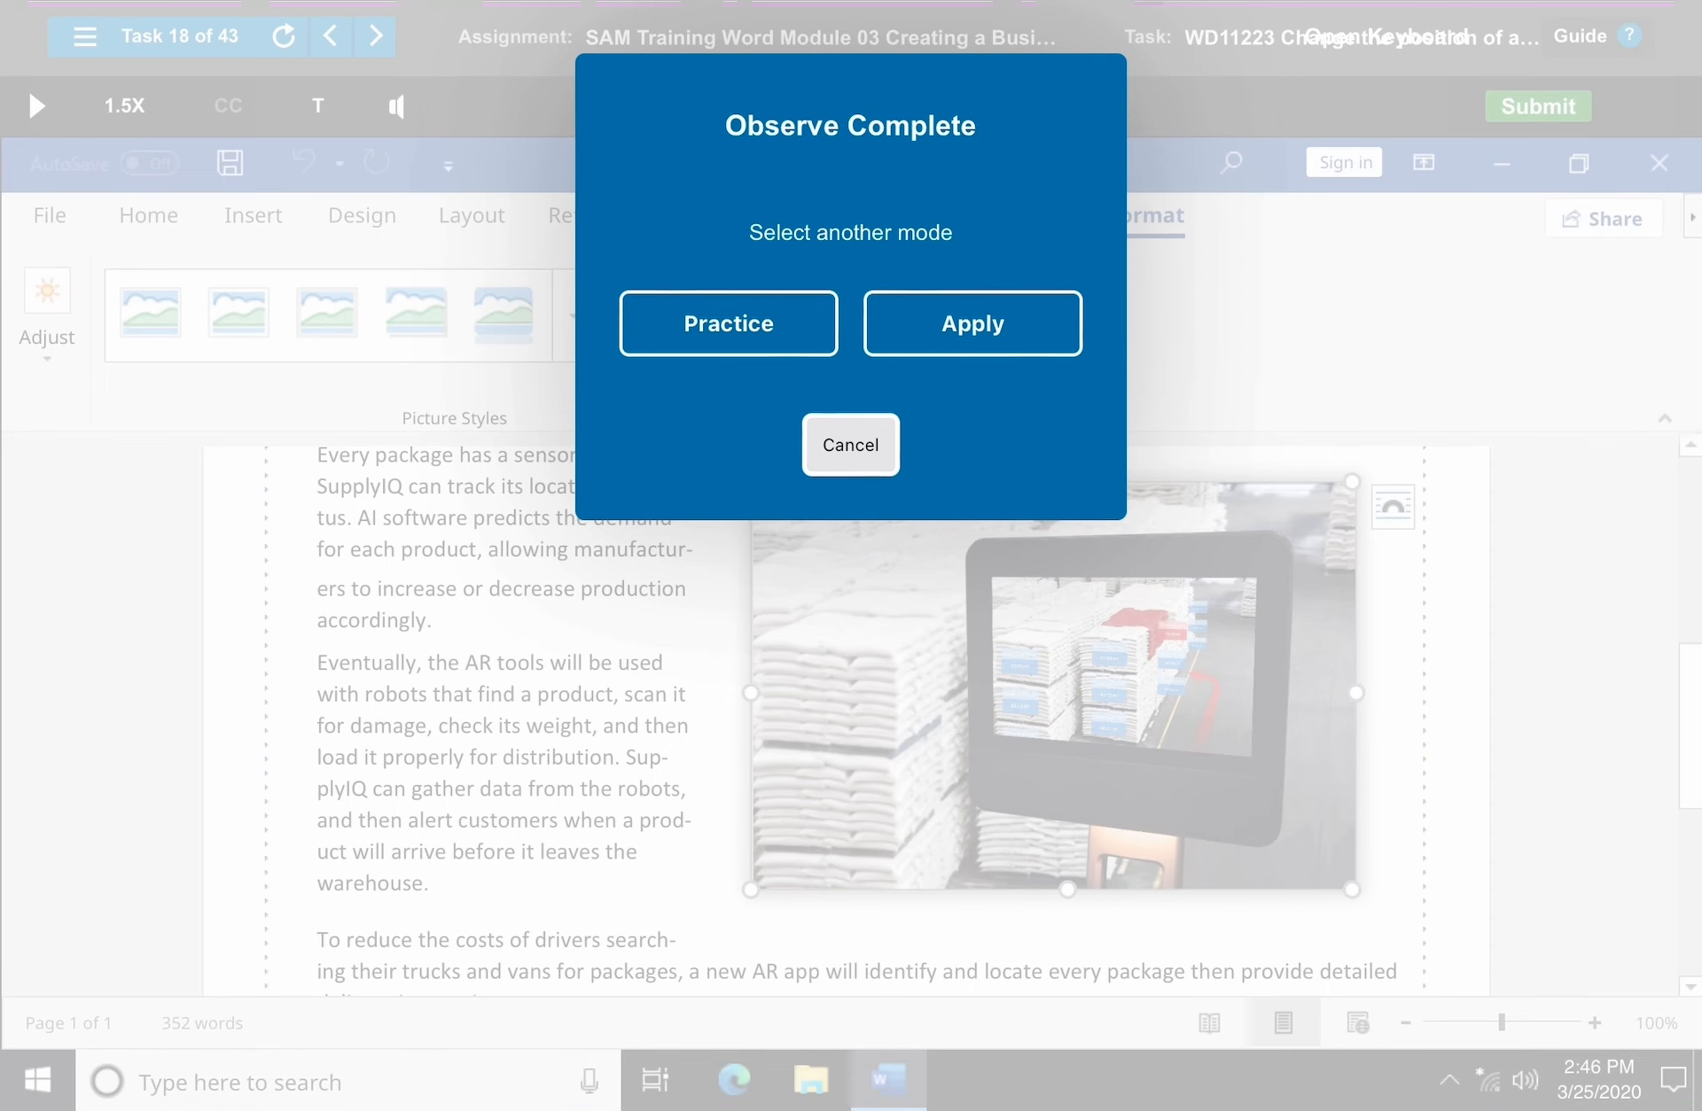
pyautogui.click(851, 445)
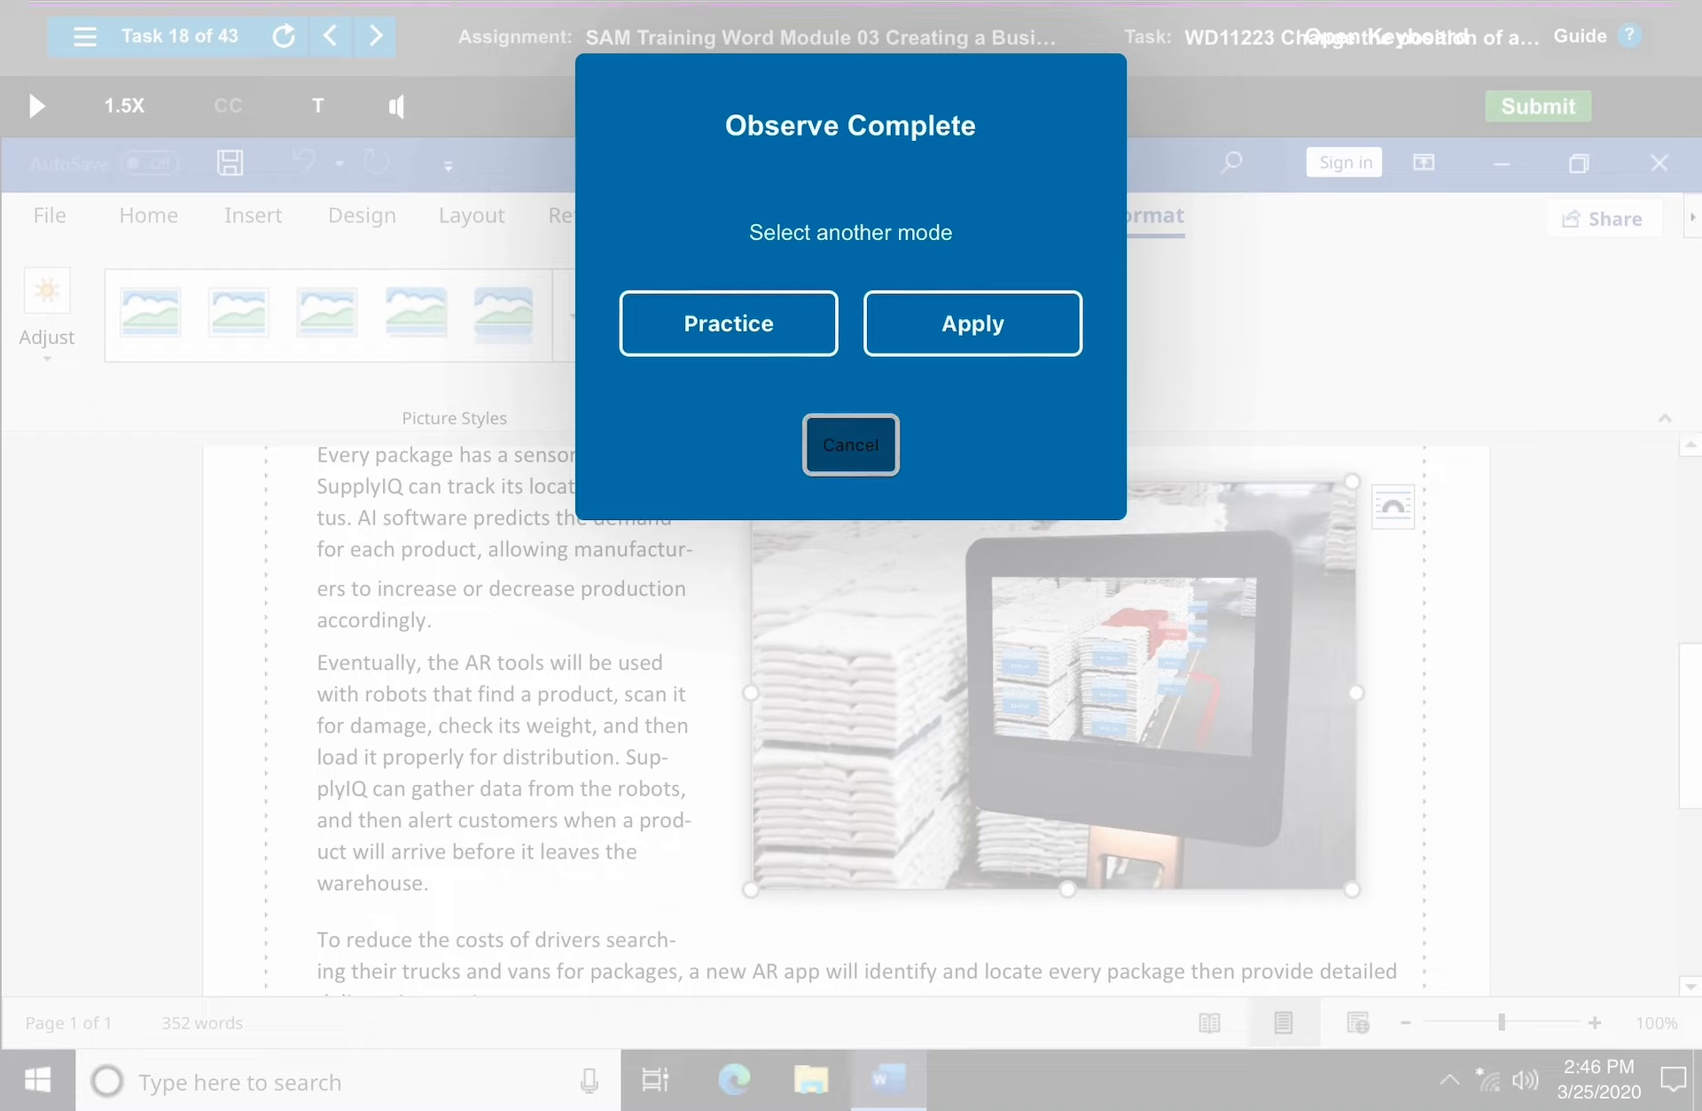
# - Advance to Task 19, flip the warehouse picture horizontally and leave the completed demonstration
pyautogui.click(376, 37)
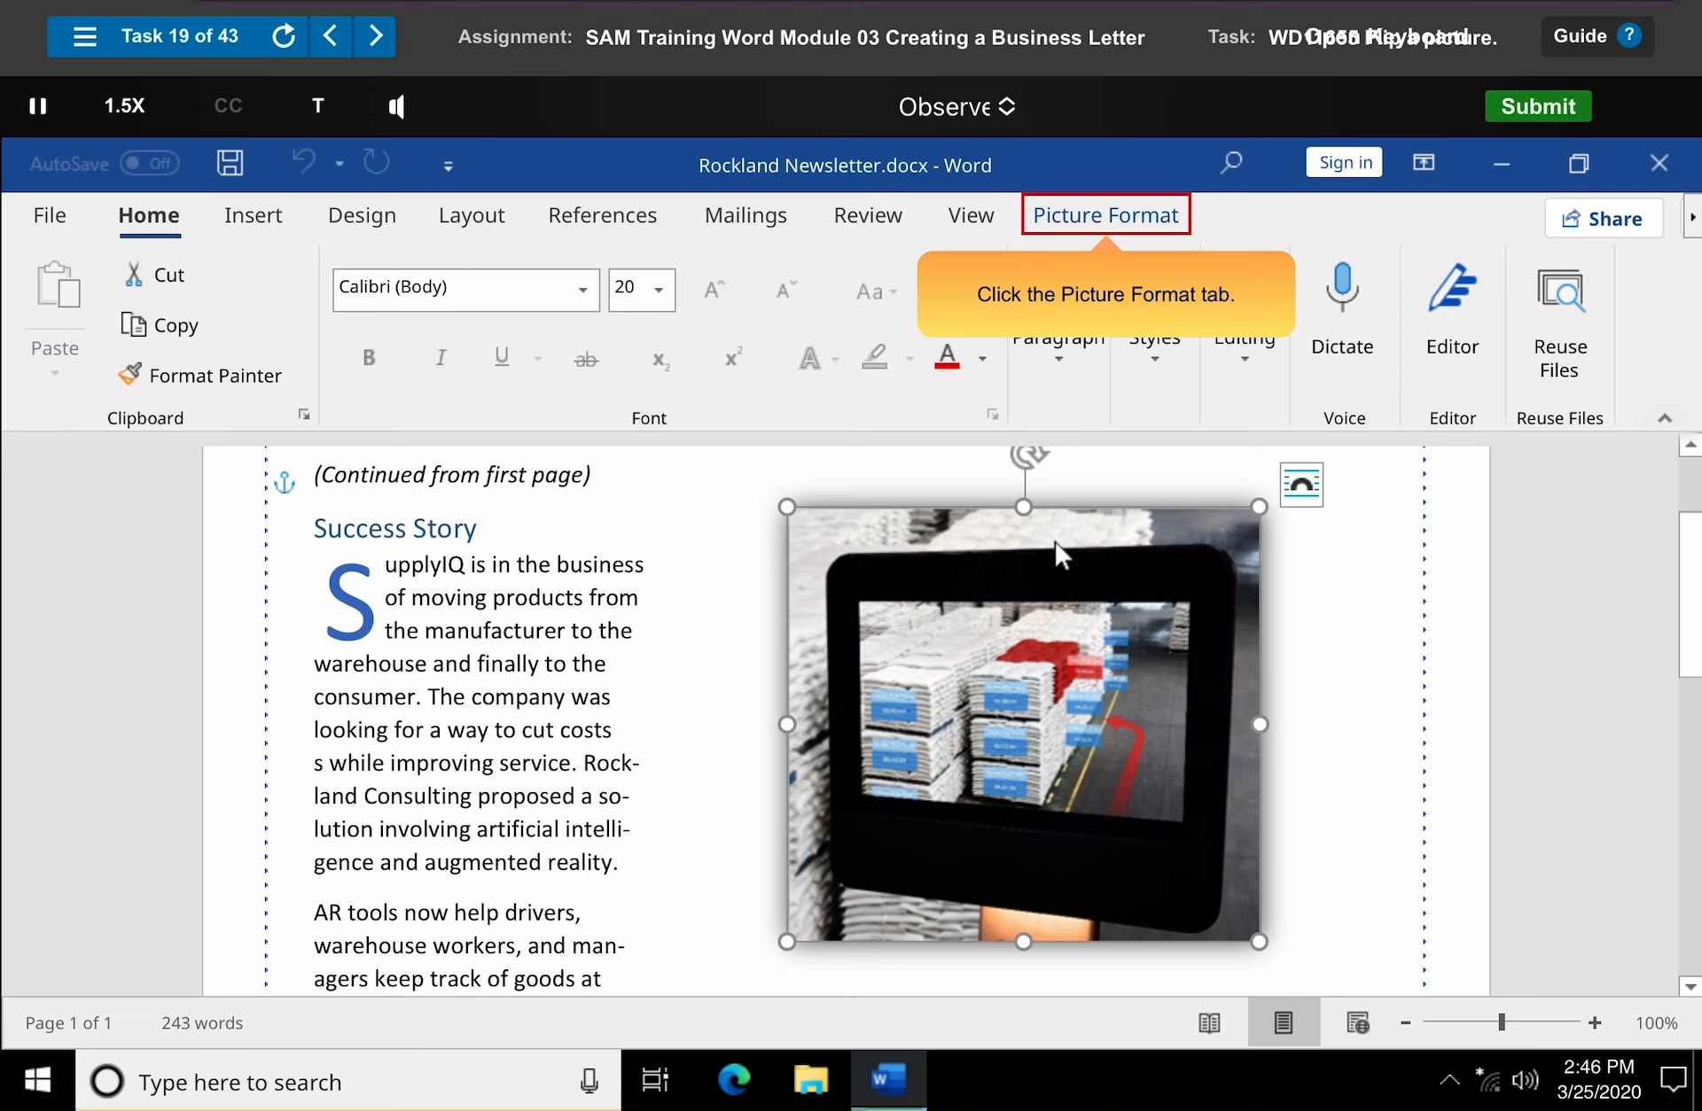
pyautogui.click(1109, 222)
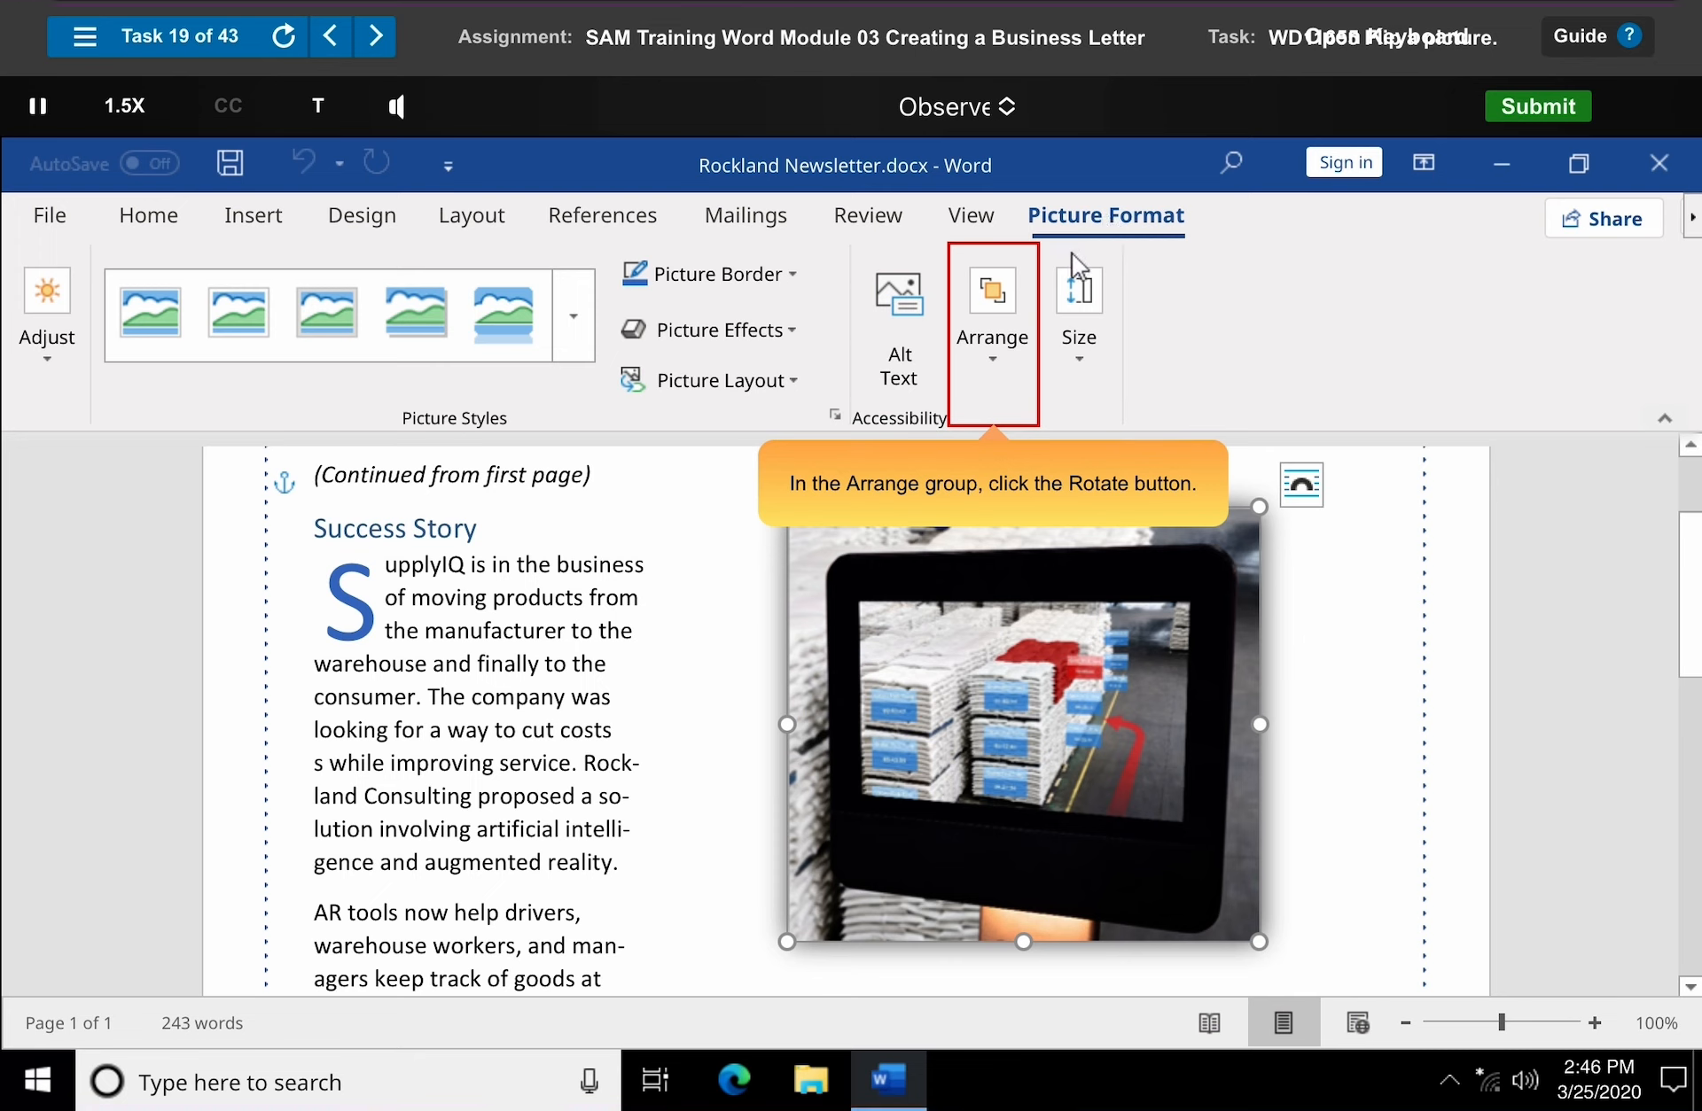
pyautogui.click(998, 344)
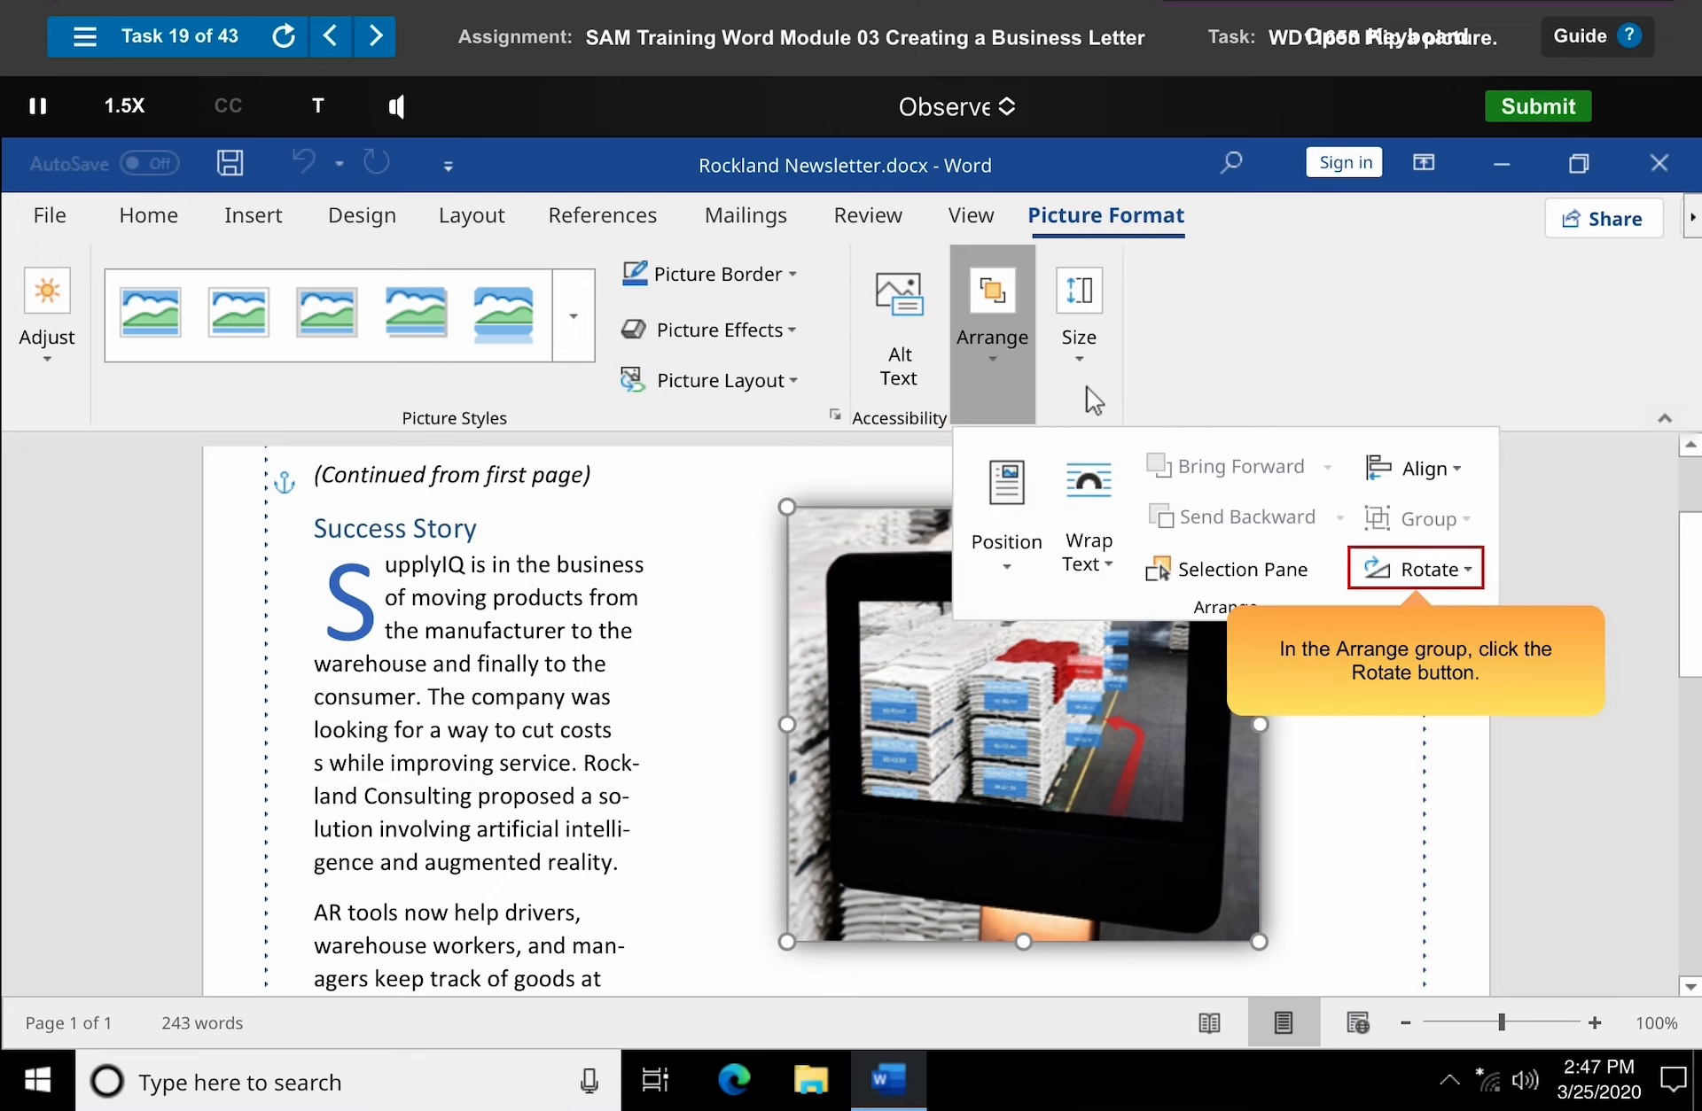
pyautogui.click(1423, 580)
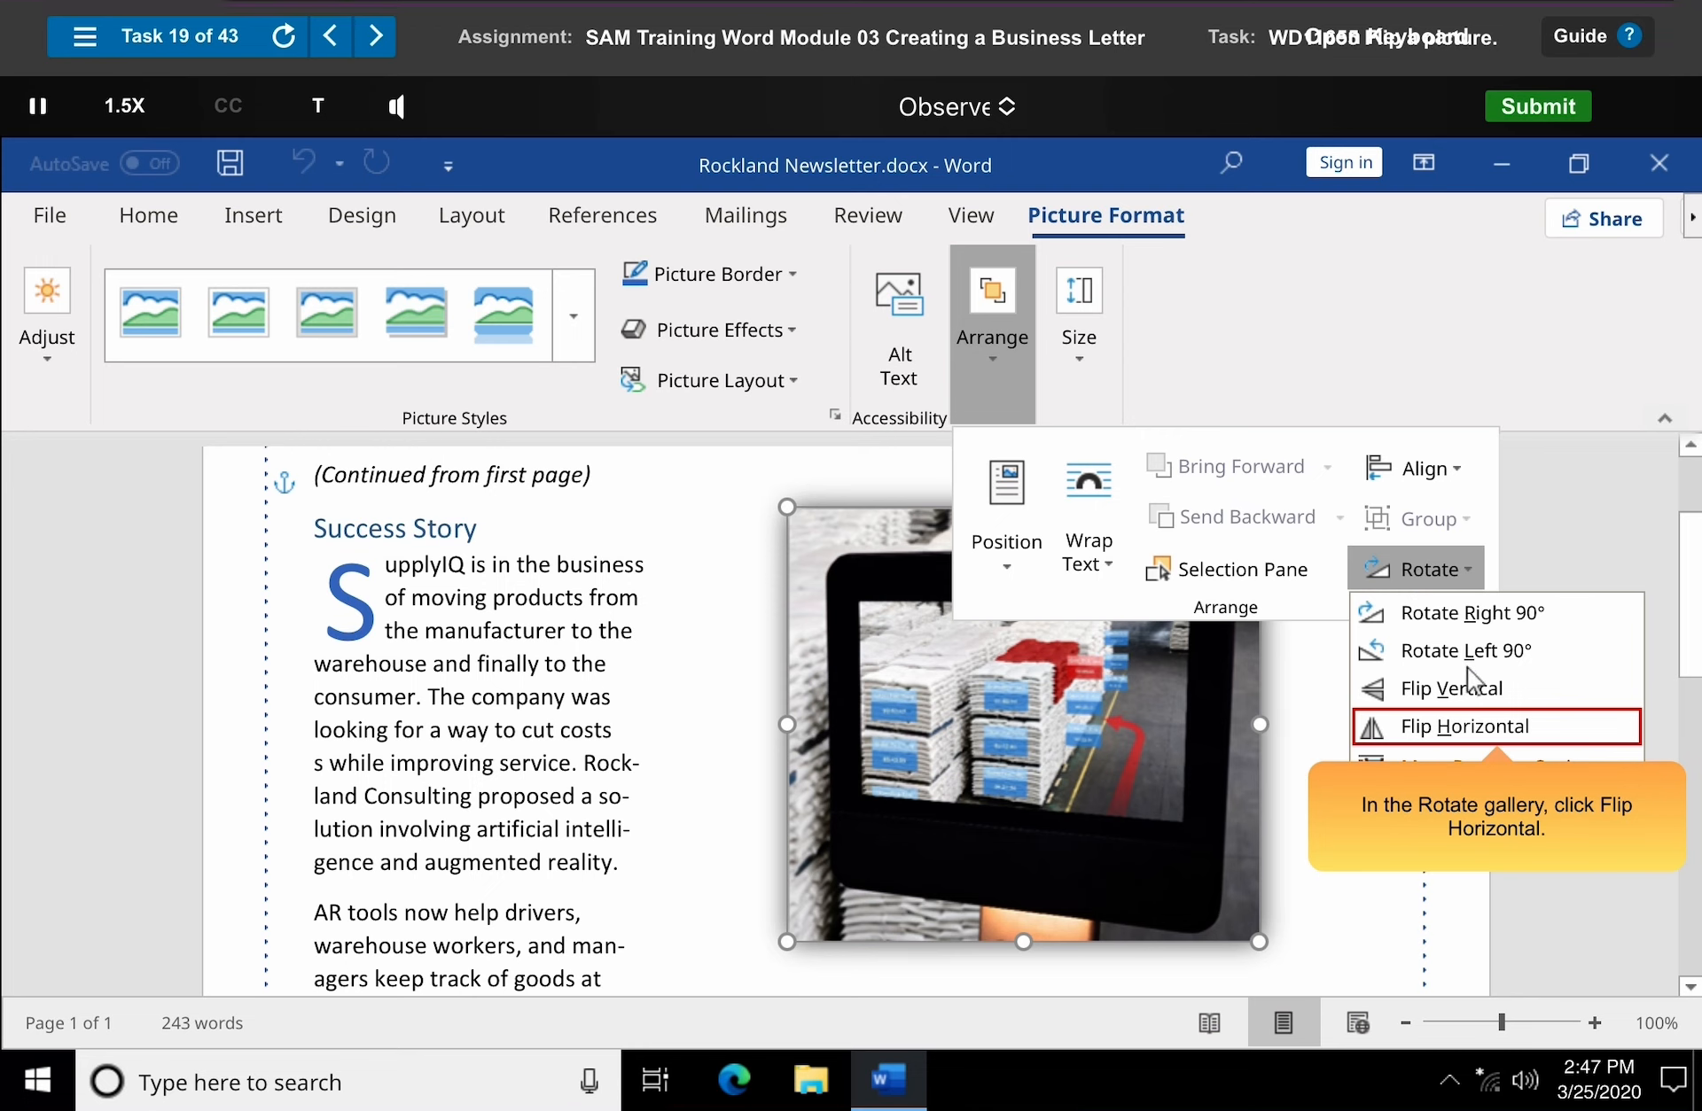
pyautogui.click(1497, 726)
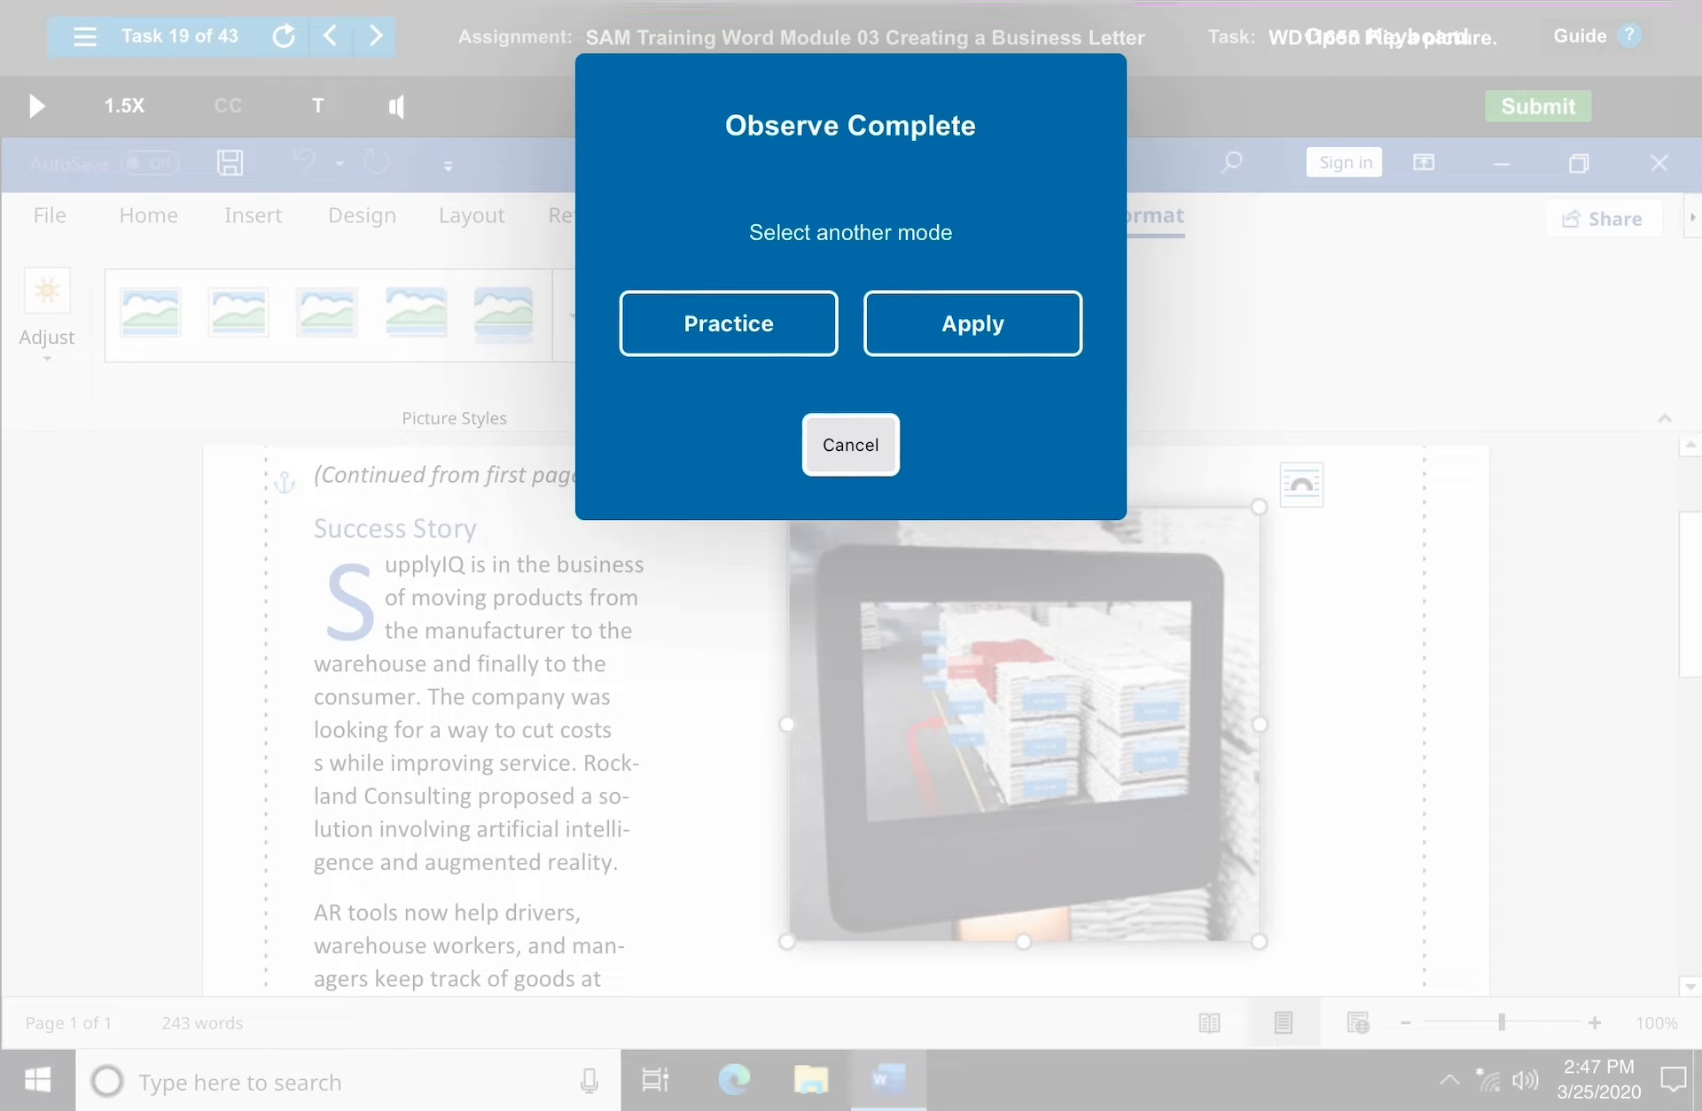
pyautogui.click(972, 323)
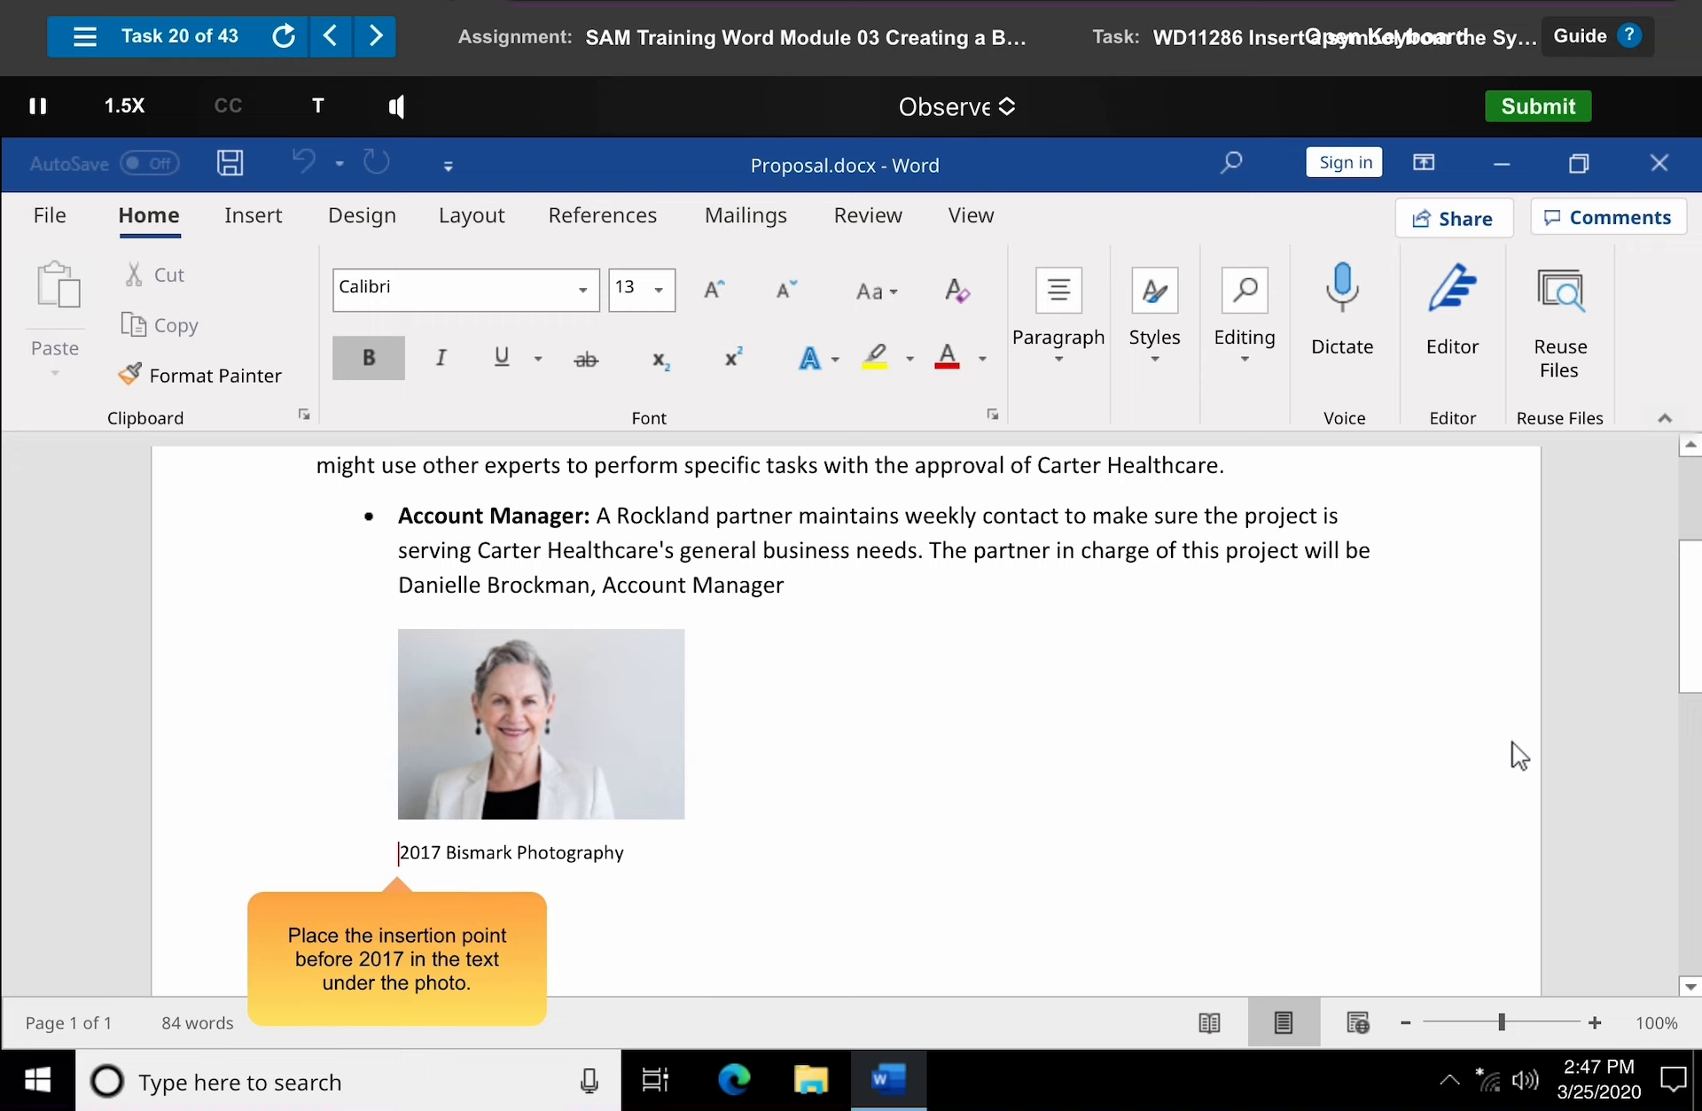
# - Insert the Copyright Sign symbol before "2017 Bismark Photography" under the photo and leave the completed demonstration
pyautogui.click(399, 857)
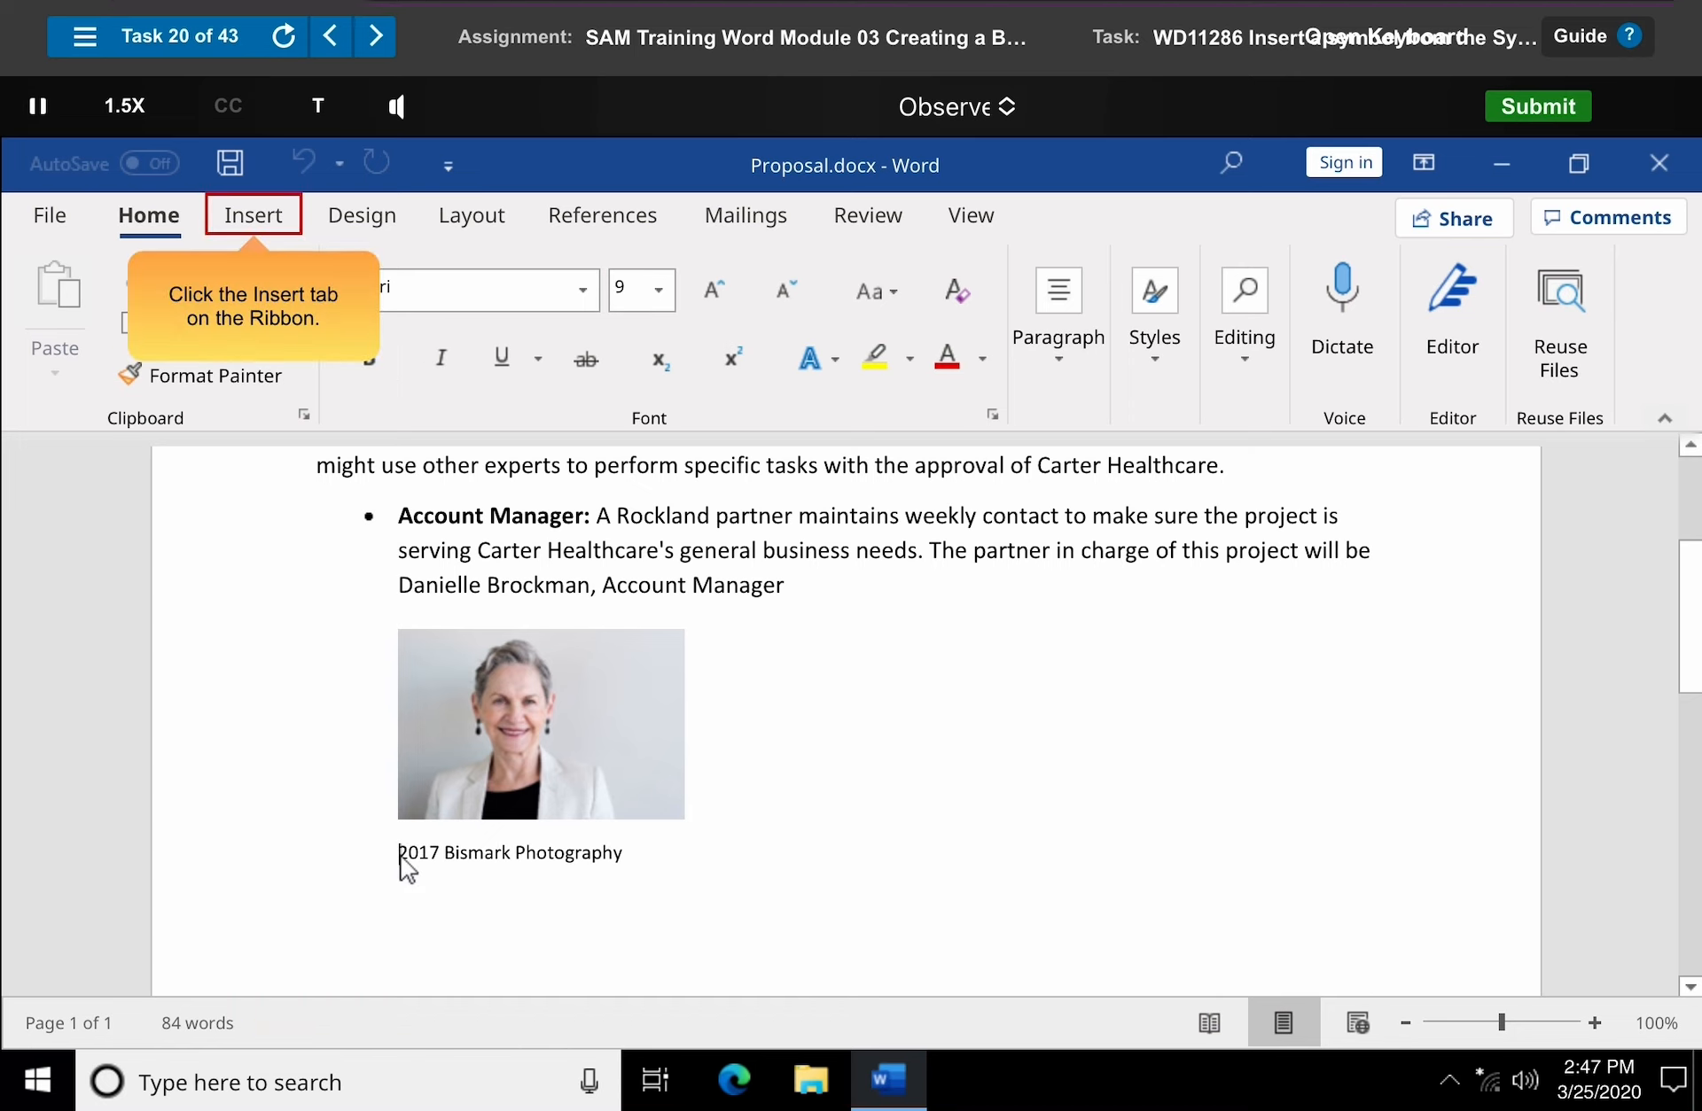
pyautogui.click(257, 223)
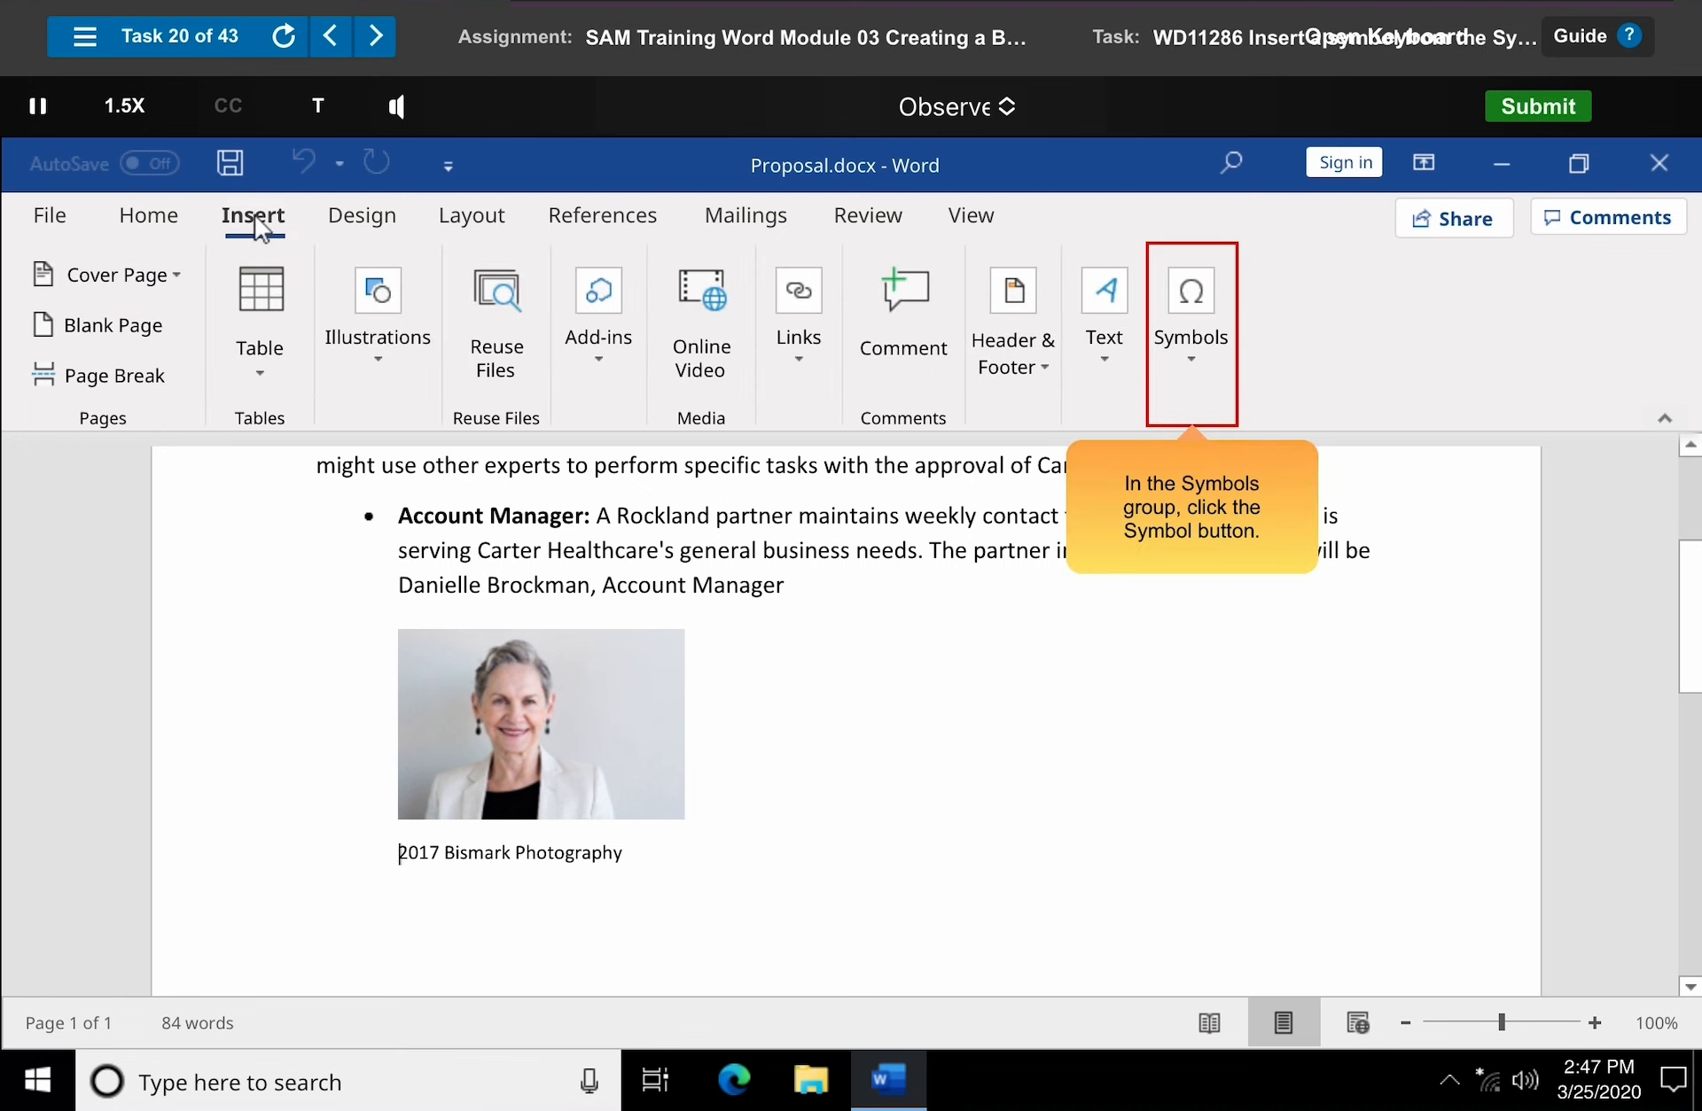
pyautogui.click(1193, 338)
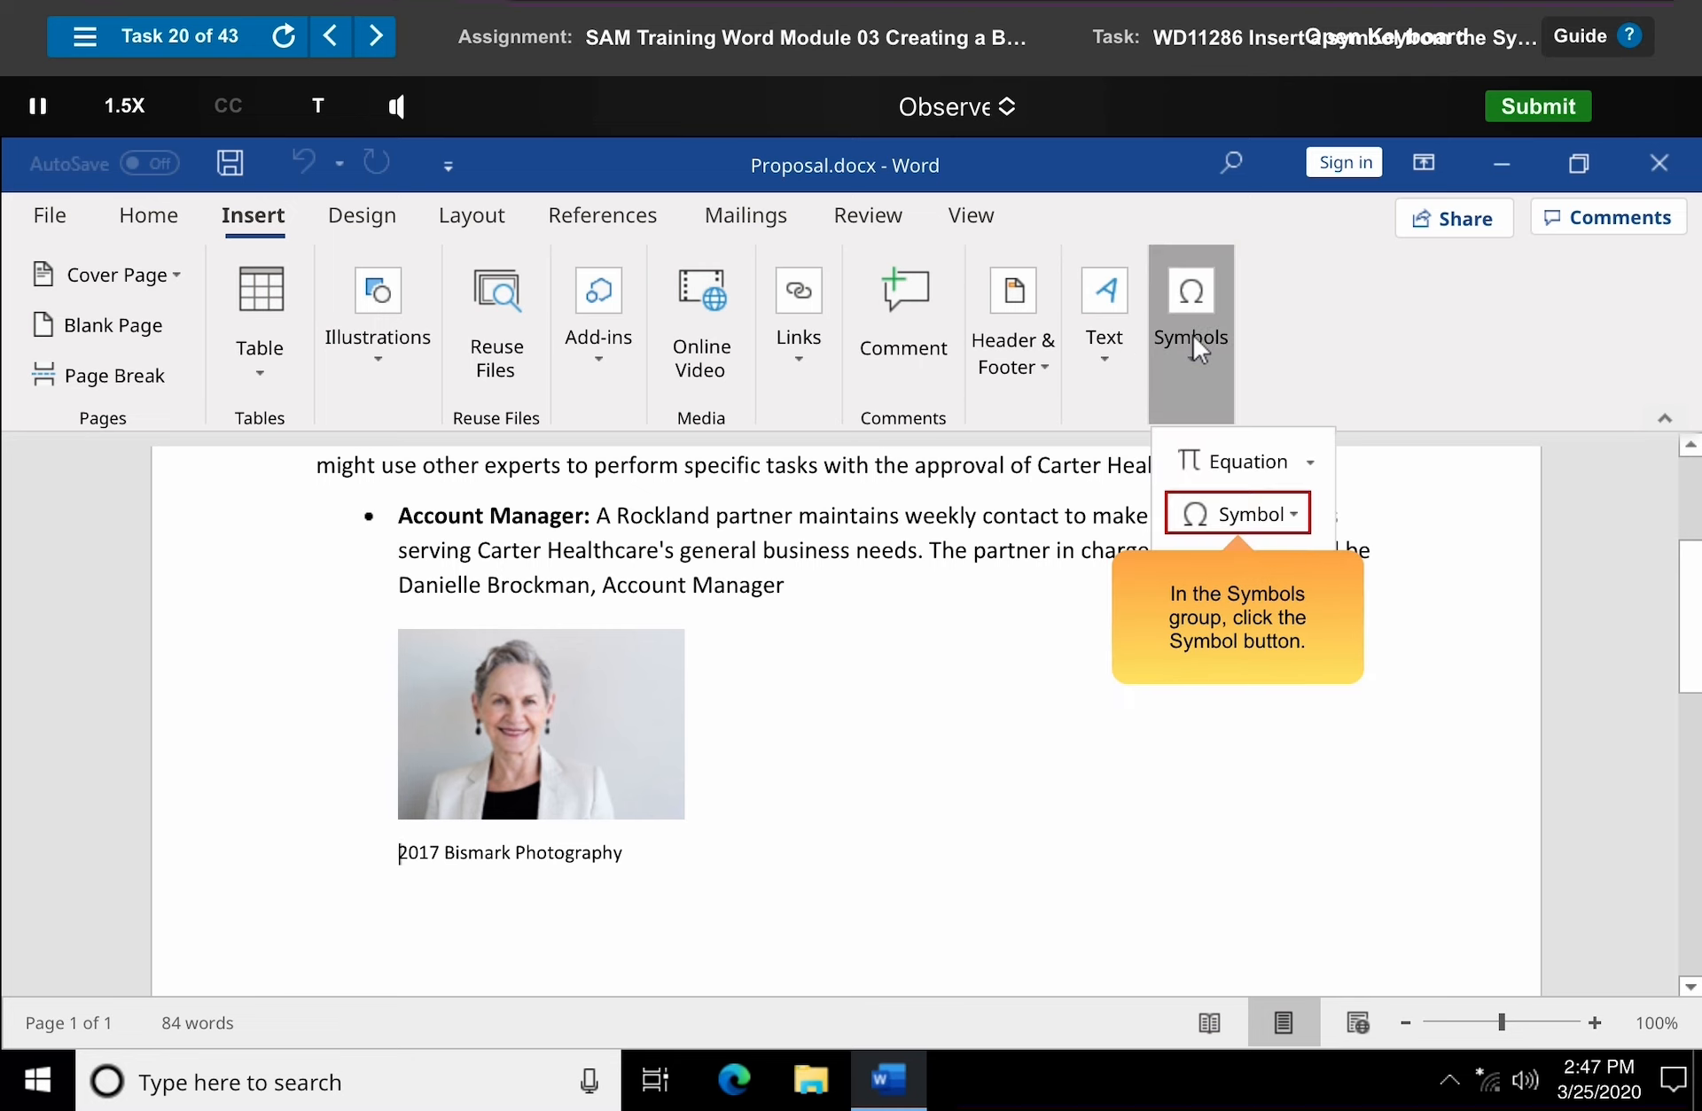
pyautogui.click(1242, 518)
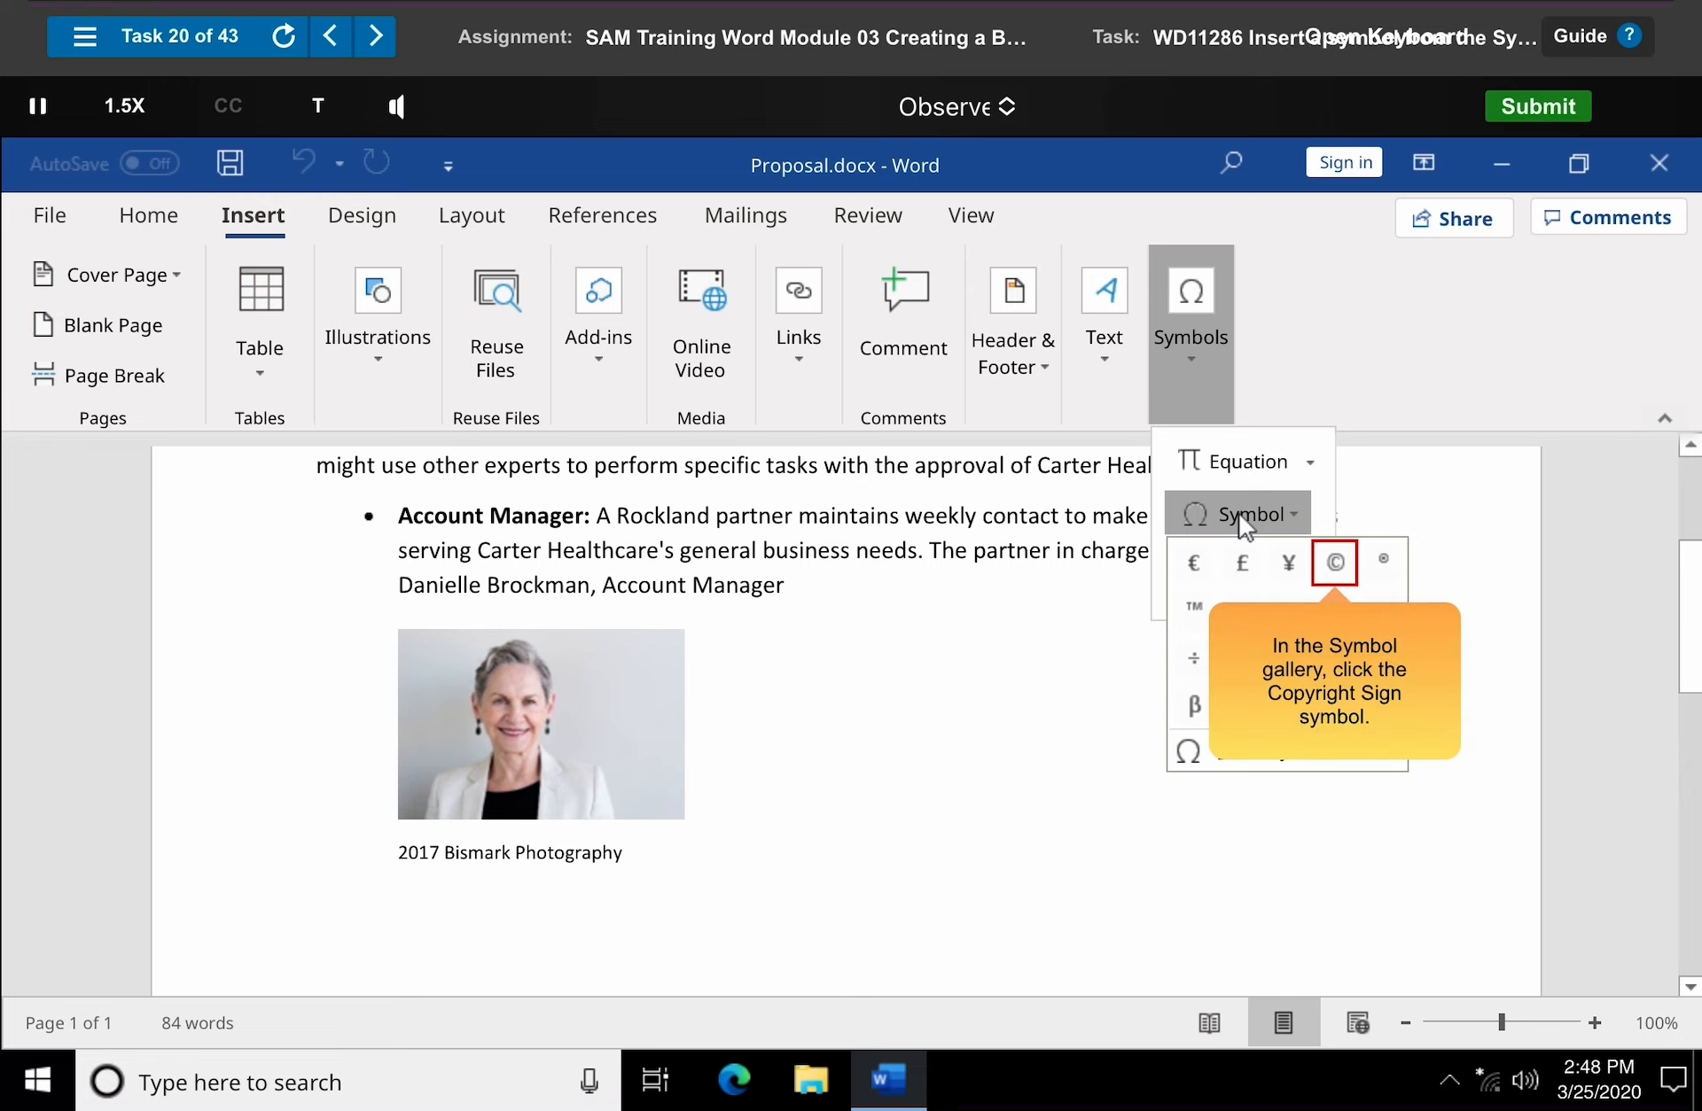
pyautogui.click(1336, 564)
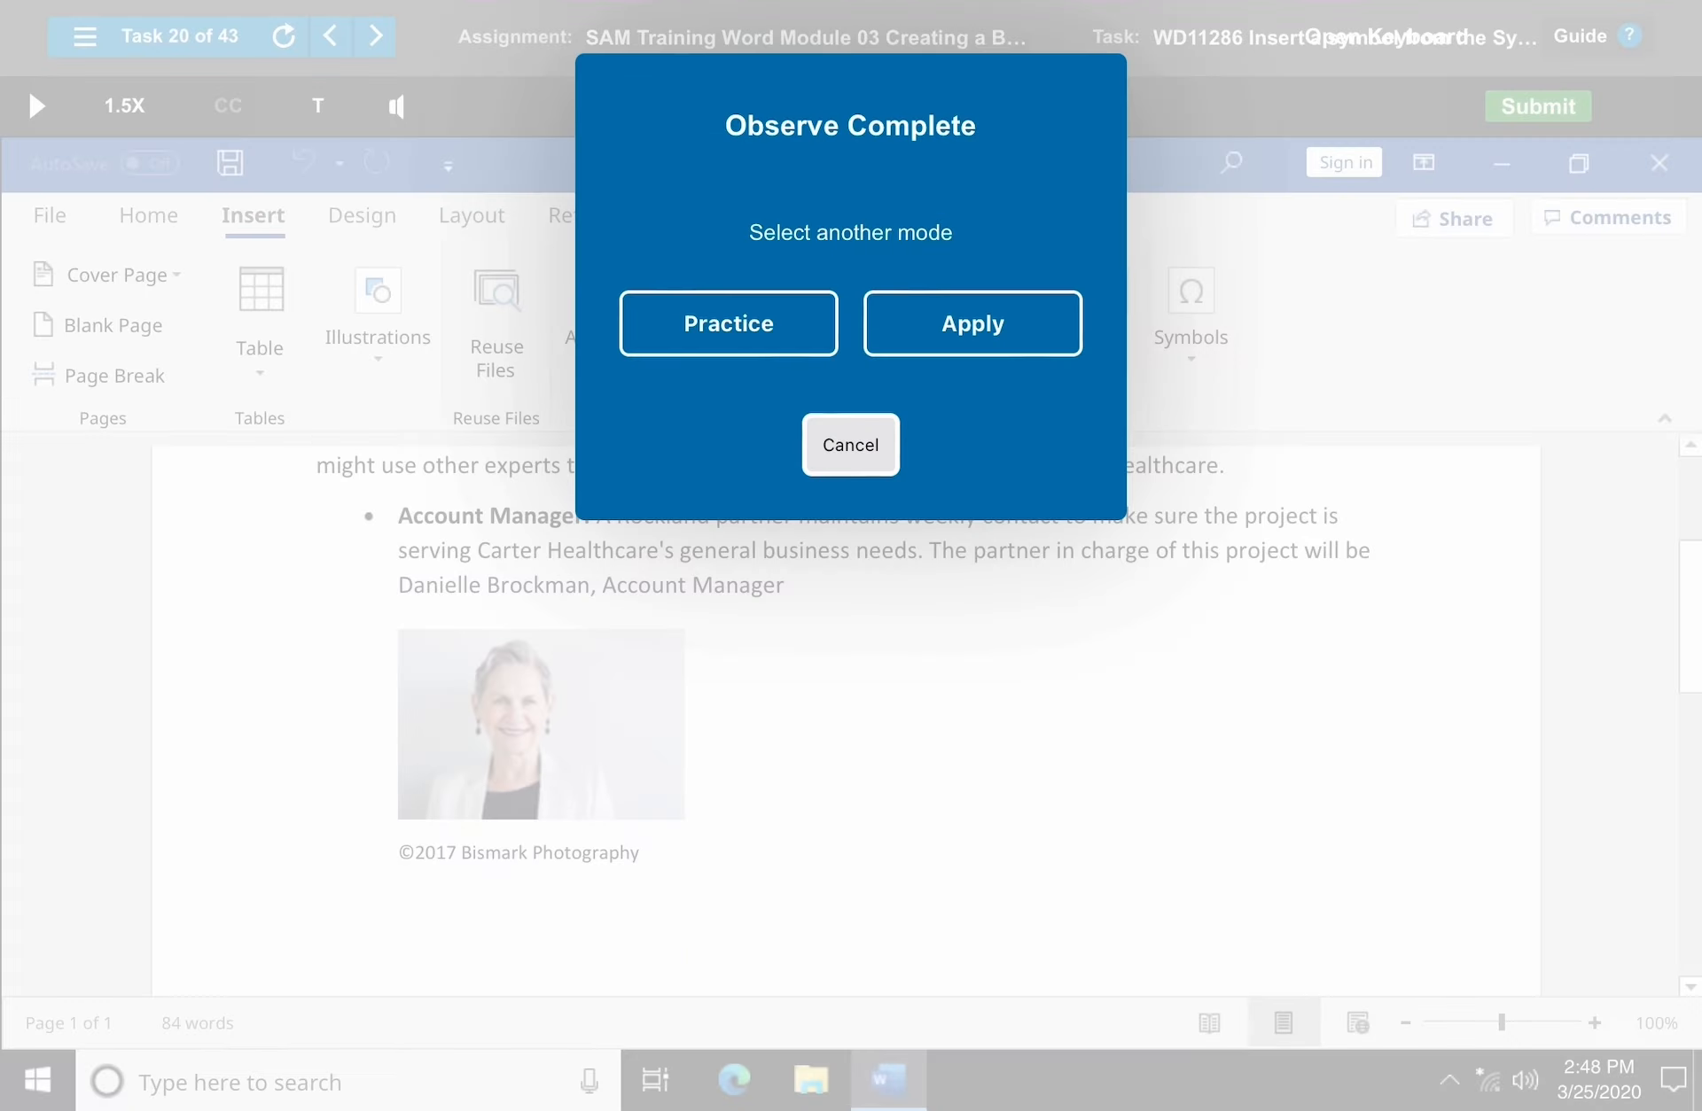
pyautogui.click(851, 445)
# - Advance to Task 21, add Outside Borders to the first body paragraph beginning "Important note", and leave the completed demonstration
pyautogui.click(376, 37)
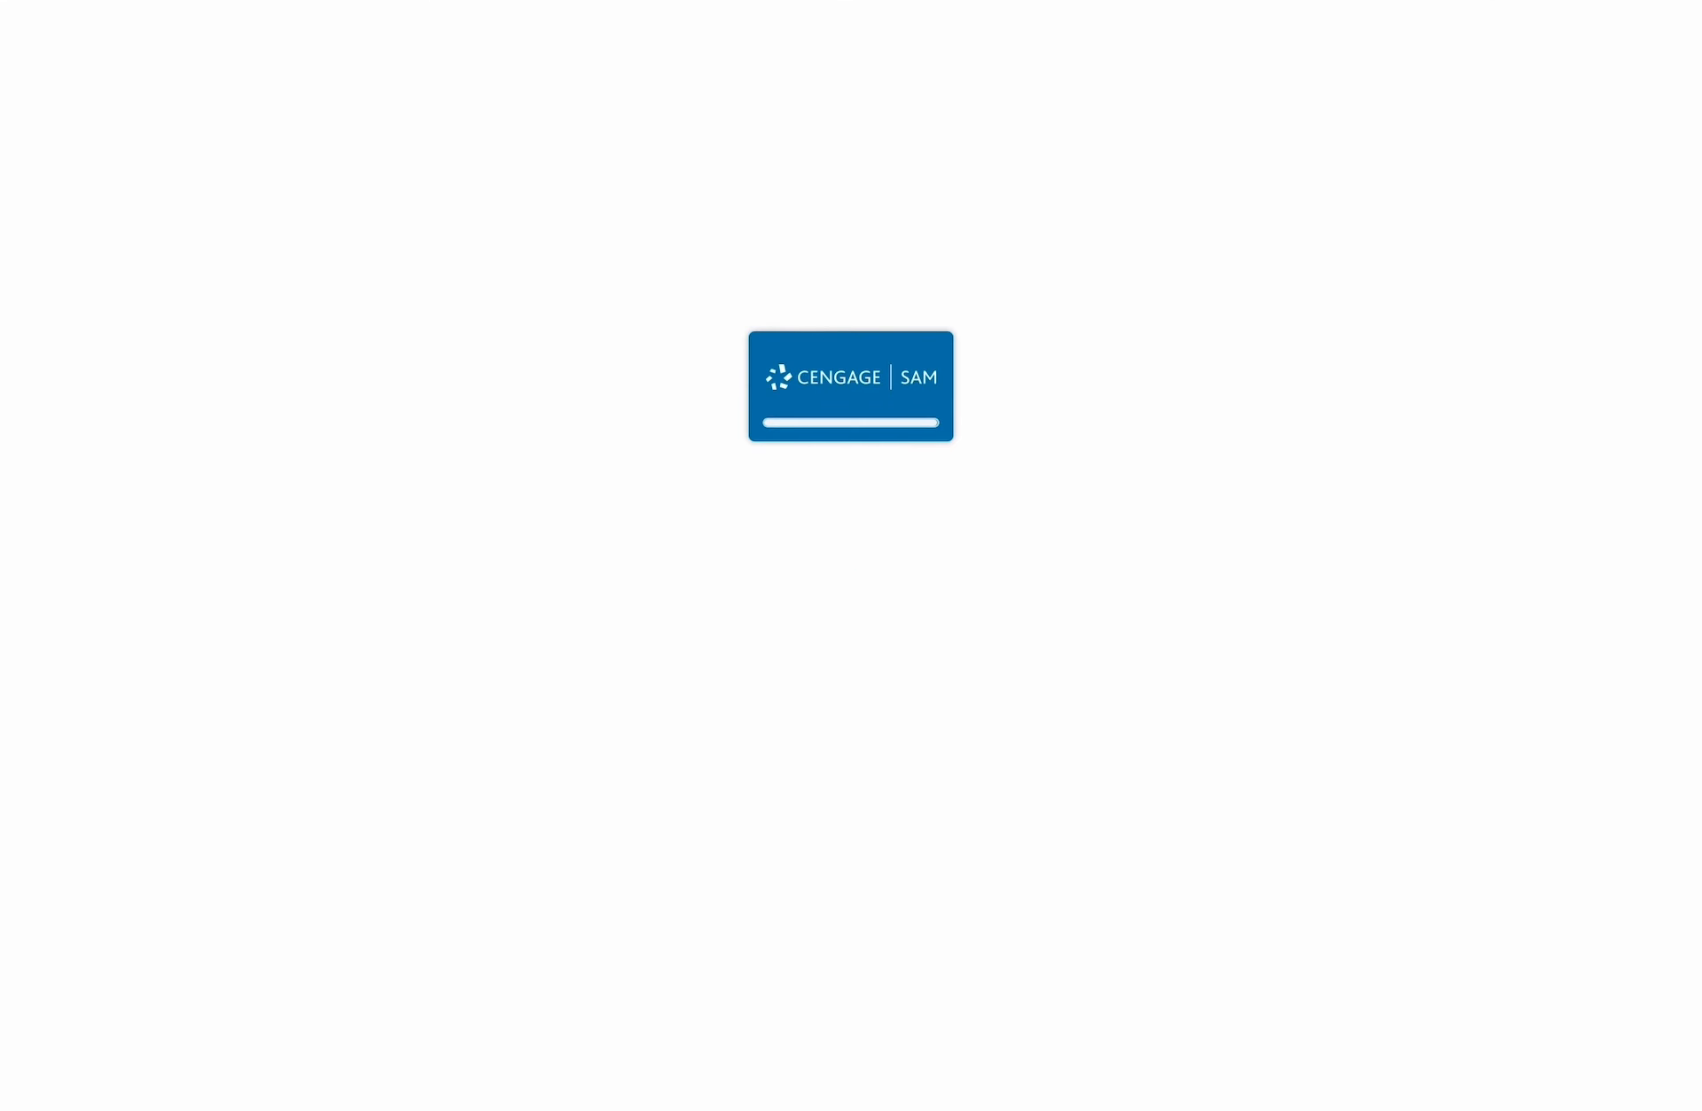
pyautogui.click(851, 561)
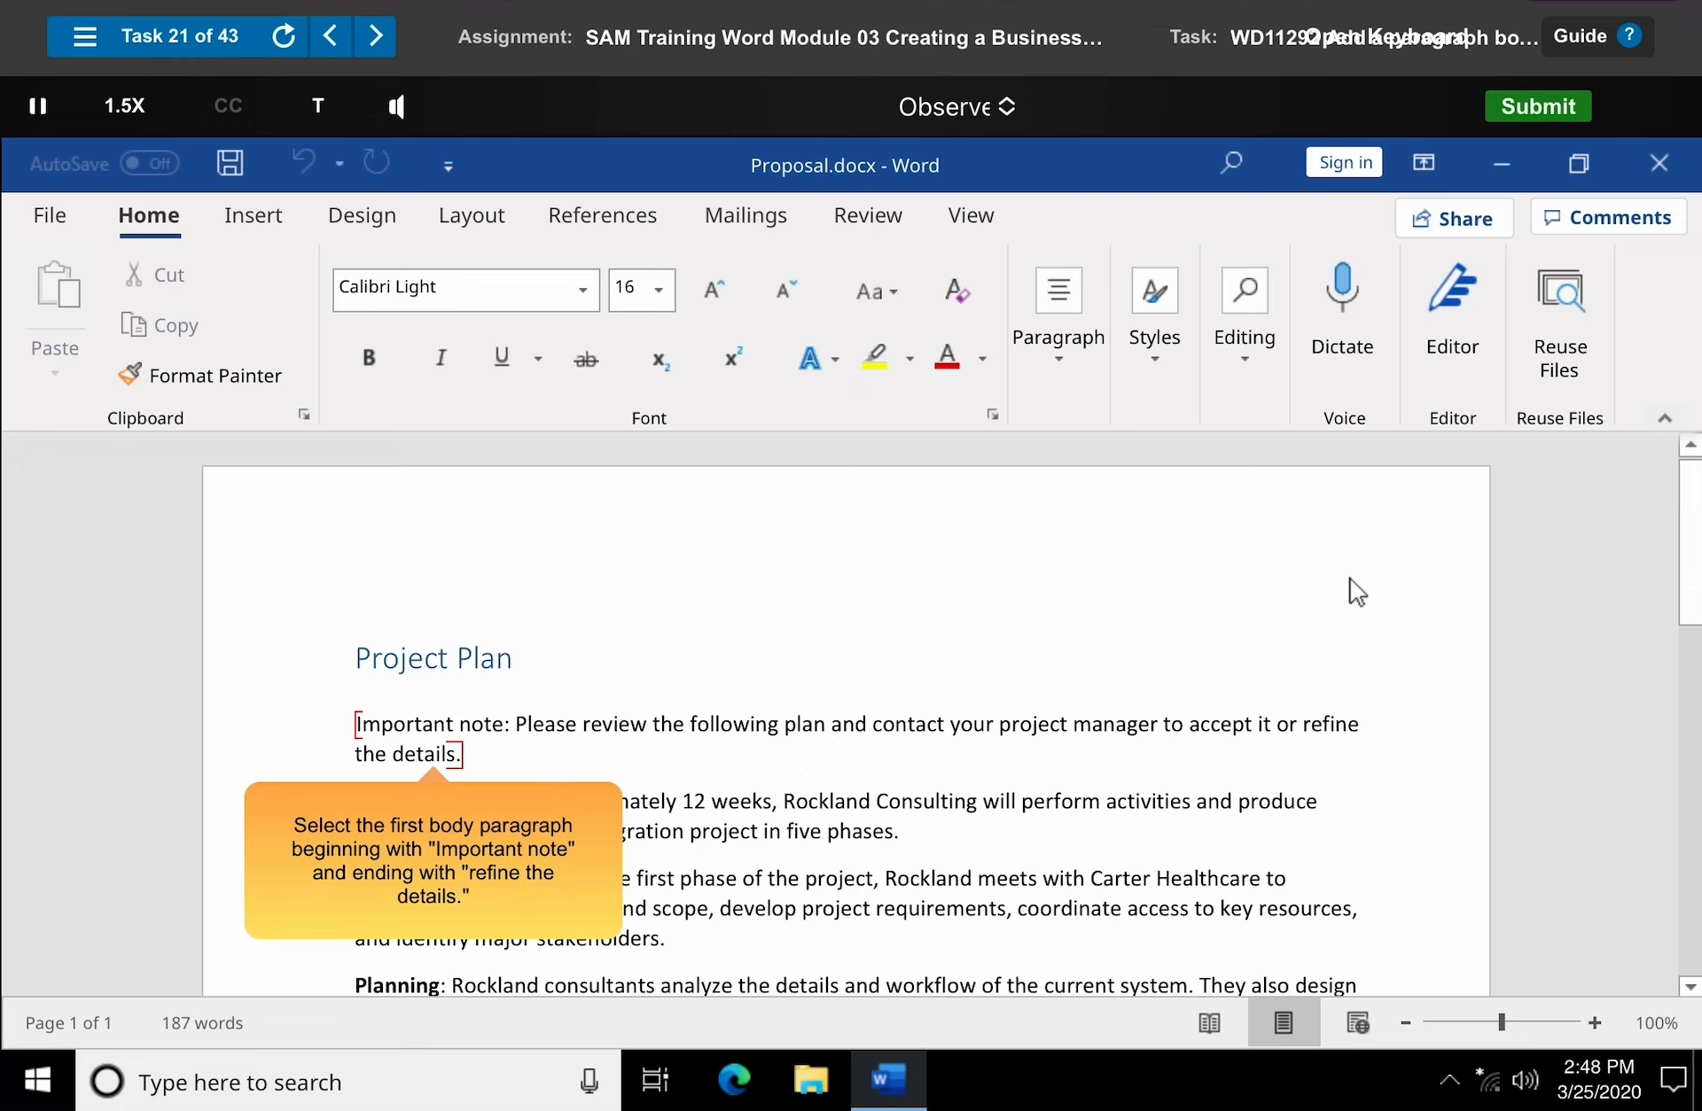
pyautogui.moveTo(357, 727); pyautogui.dragTo(464, 760)
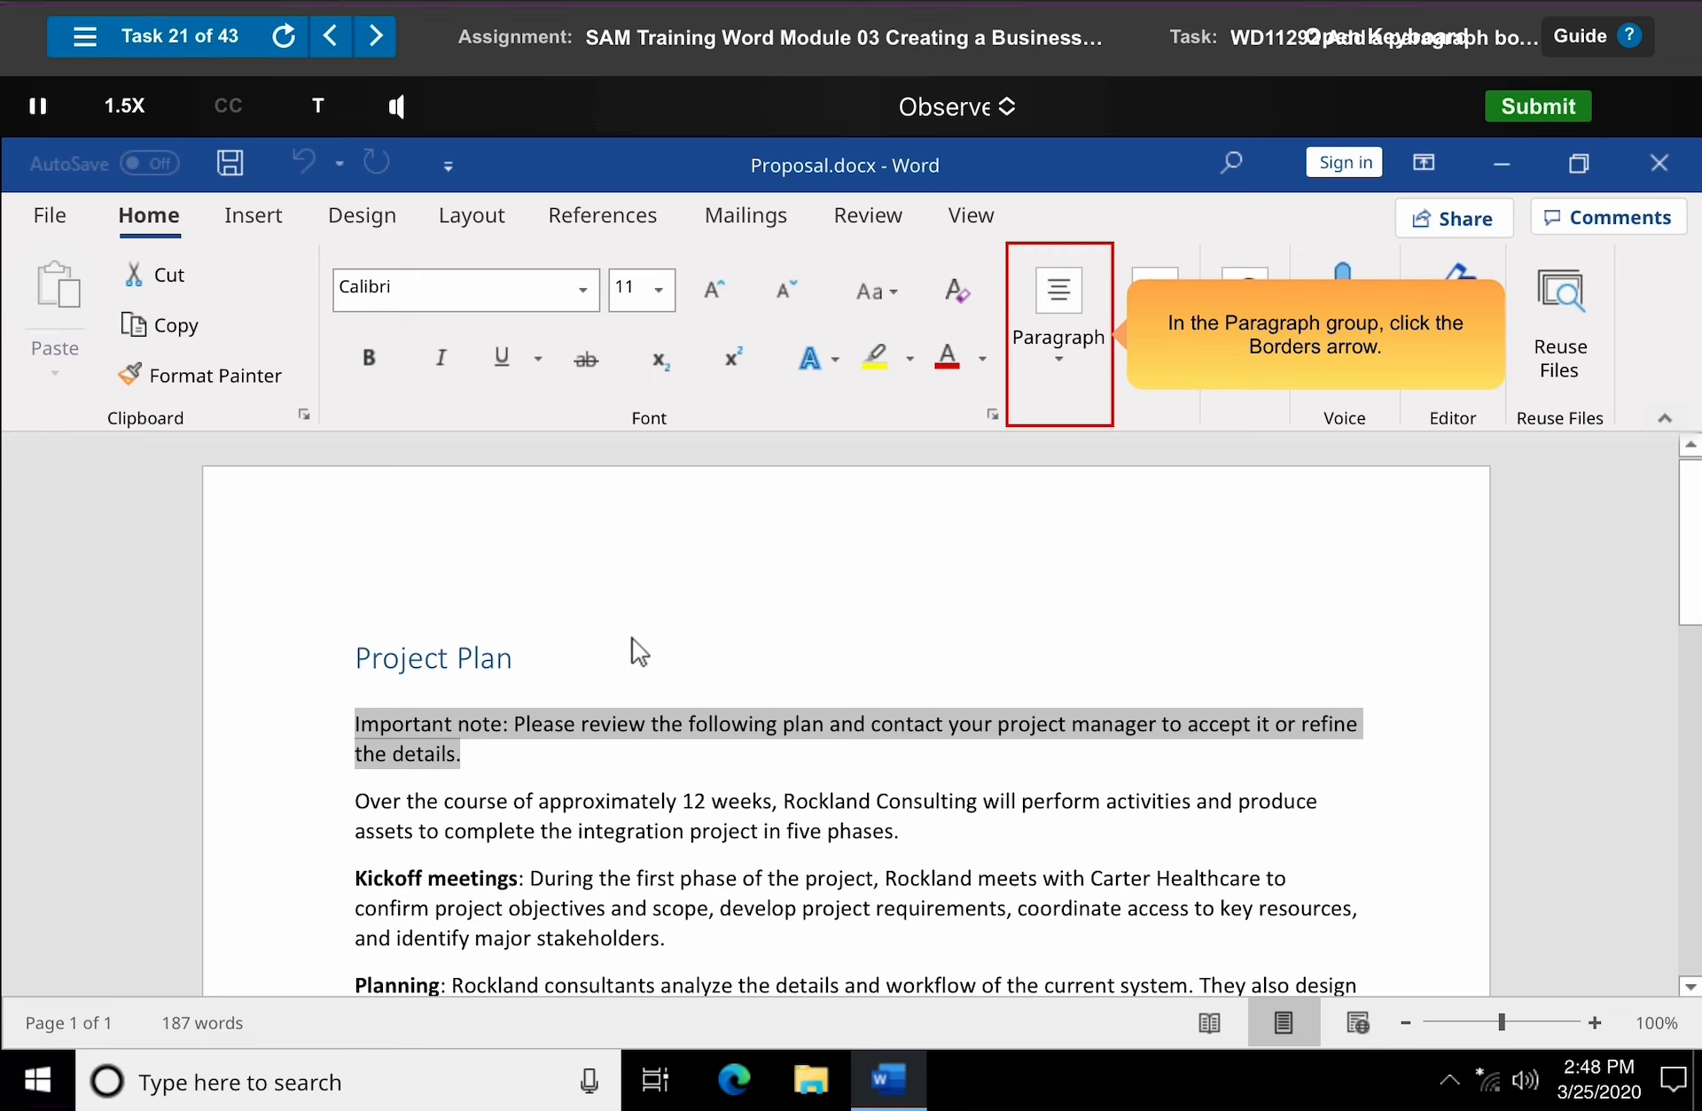
pyautogui.click(1062, 342)
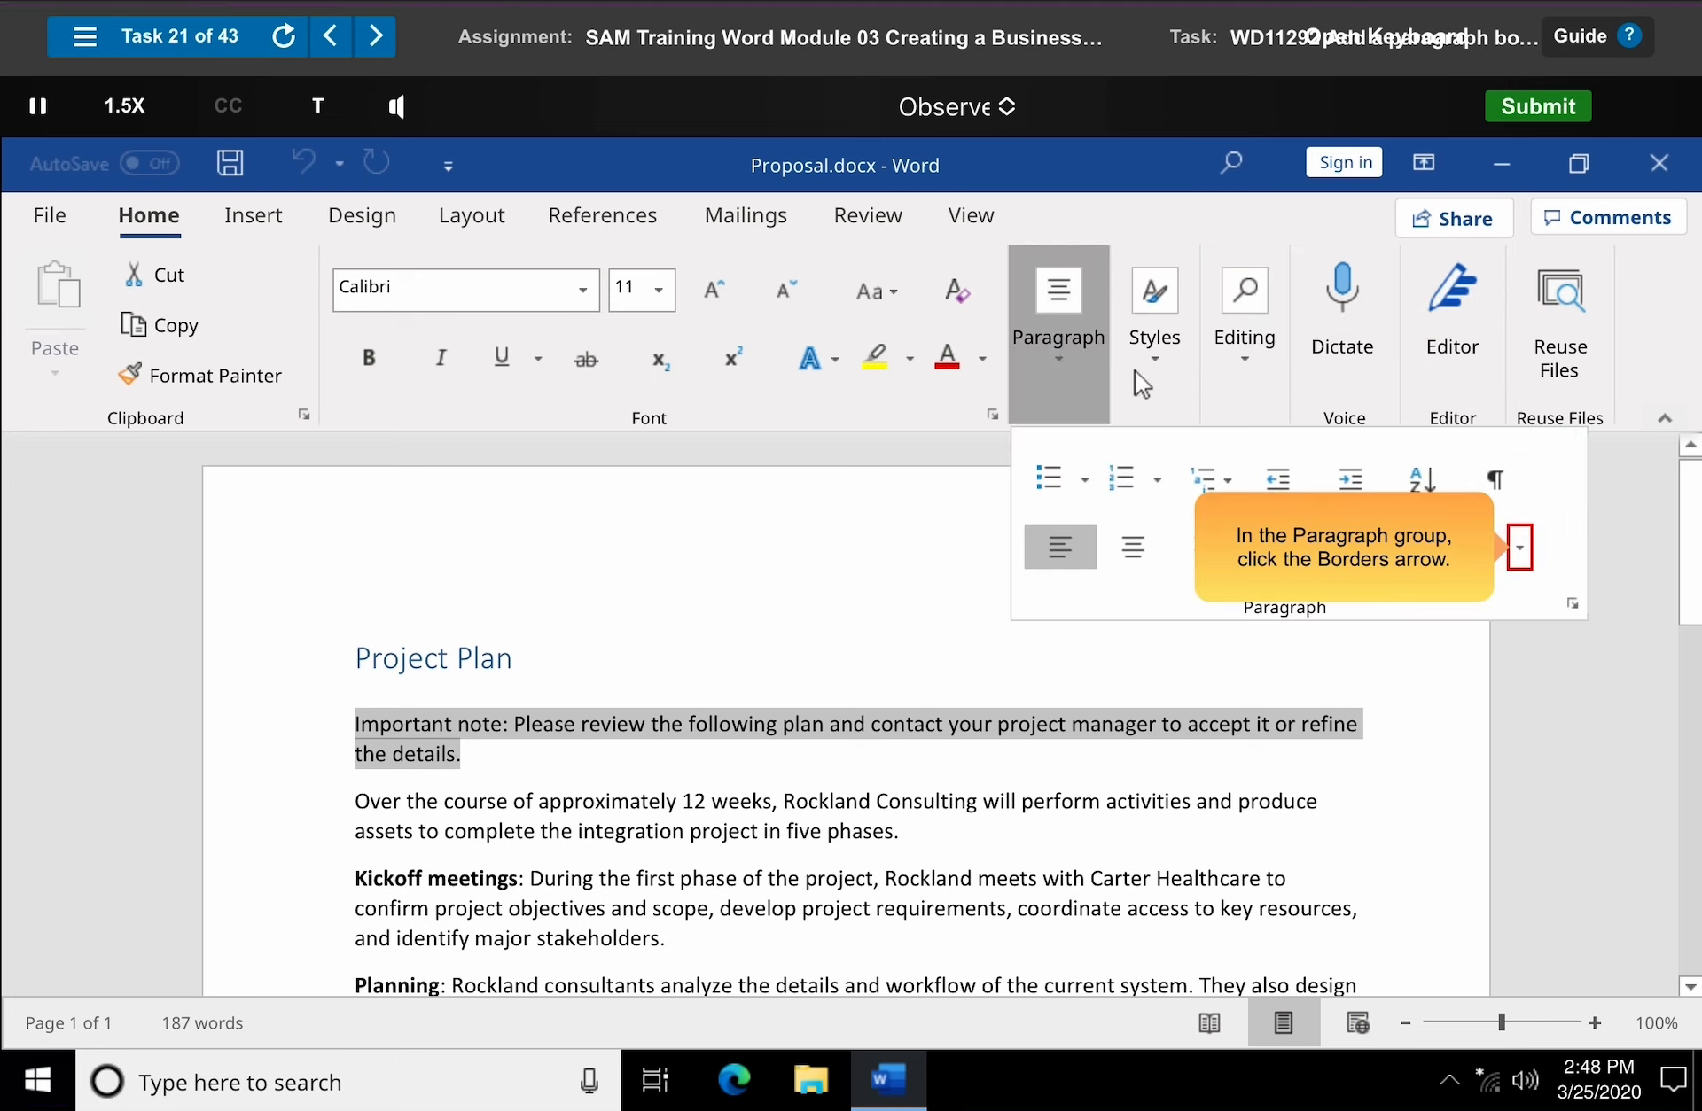
pyautogui.click(1521, 557)
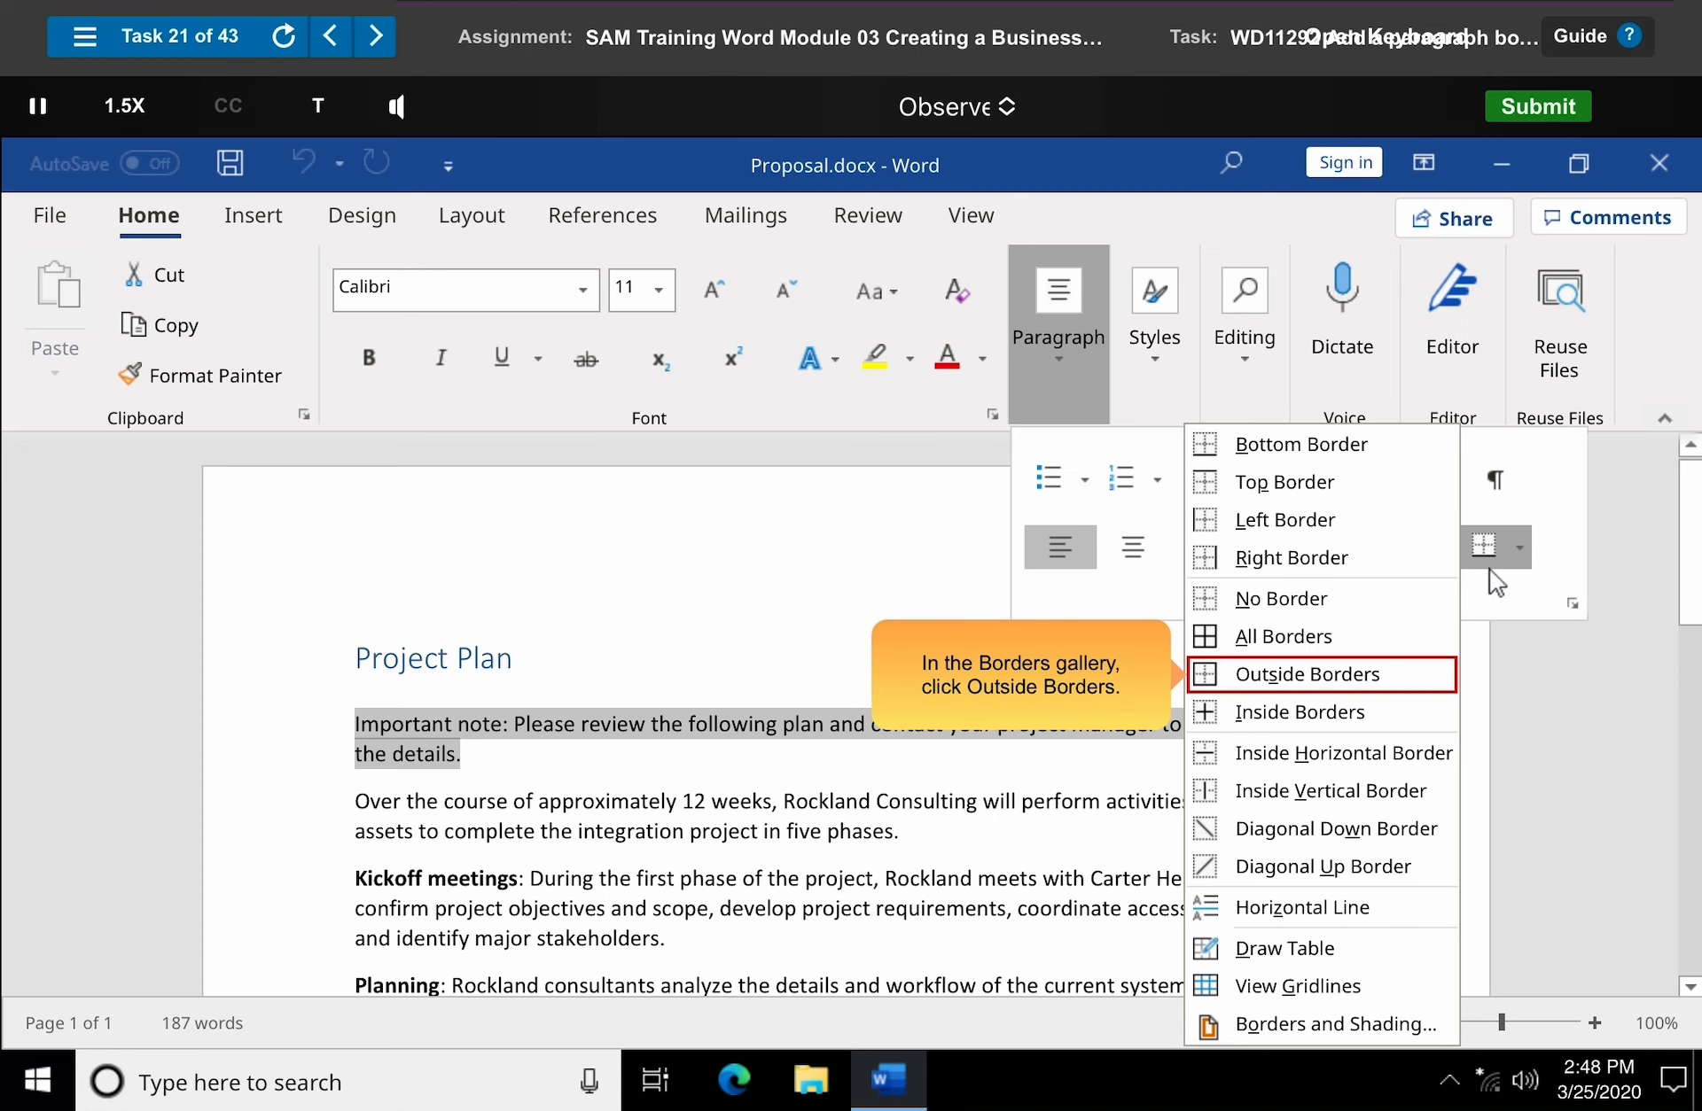
pyautogui.click(1307, 674)
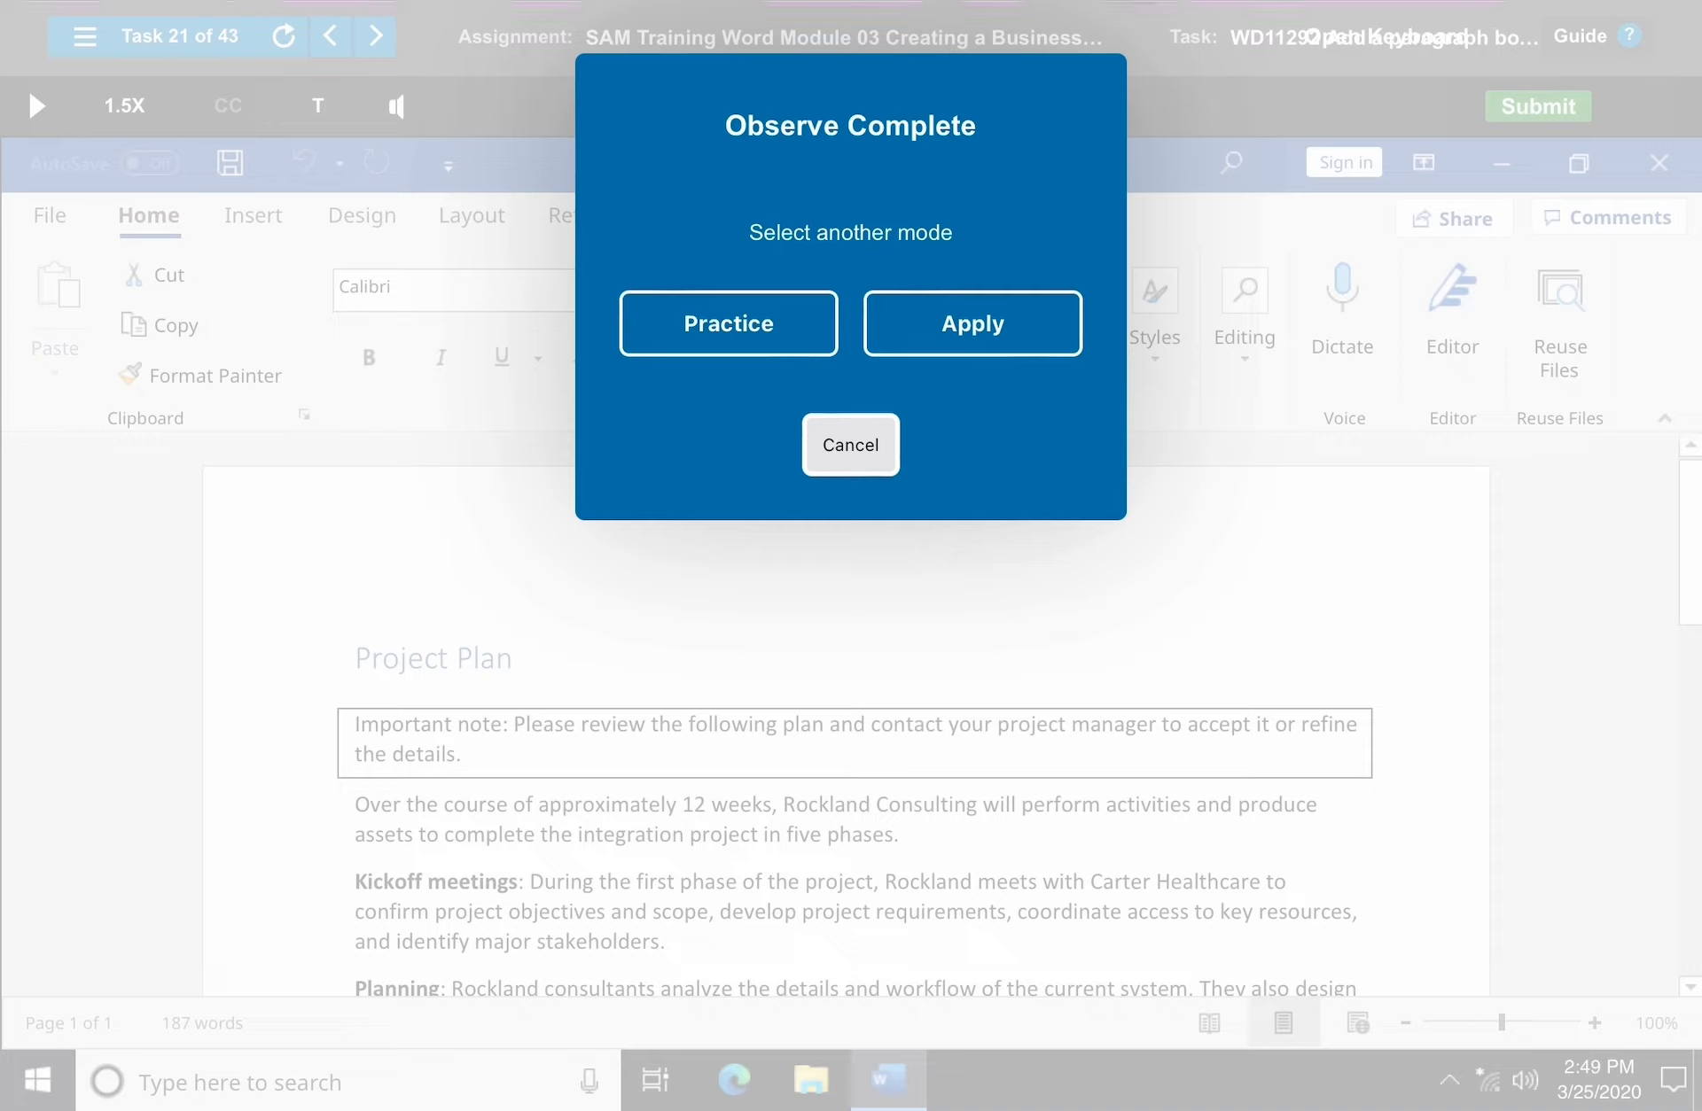
pyautogui.click(850, 445)
# - Advance to Task 22, play the demonstration on clearing formatting, and continue to Task 23 when complete
pyautogui.click(376, 36)
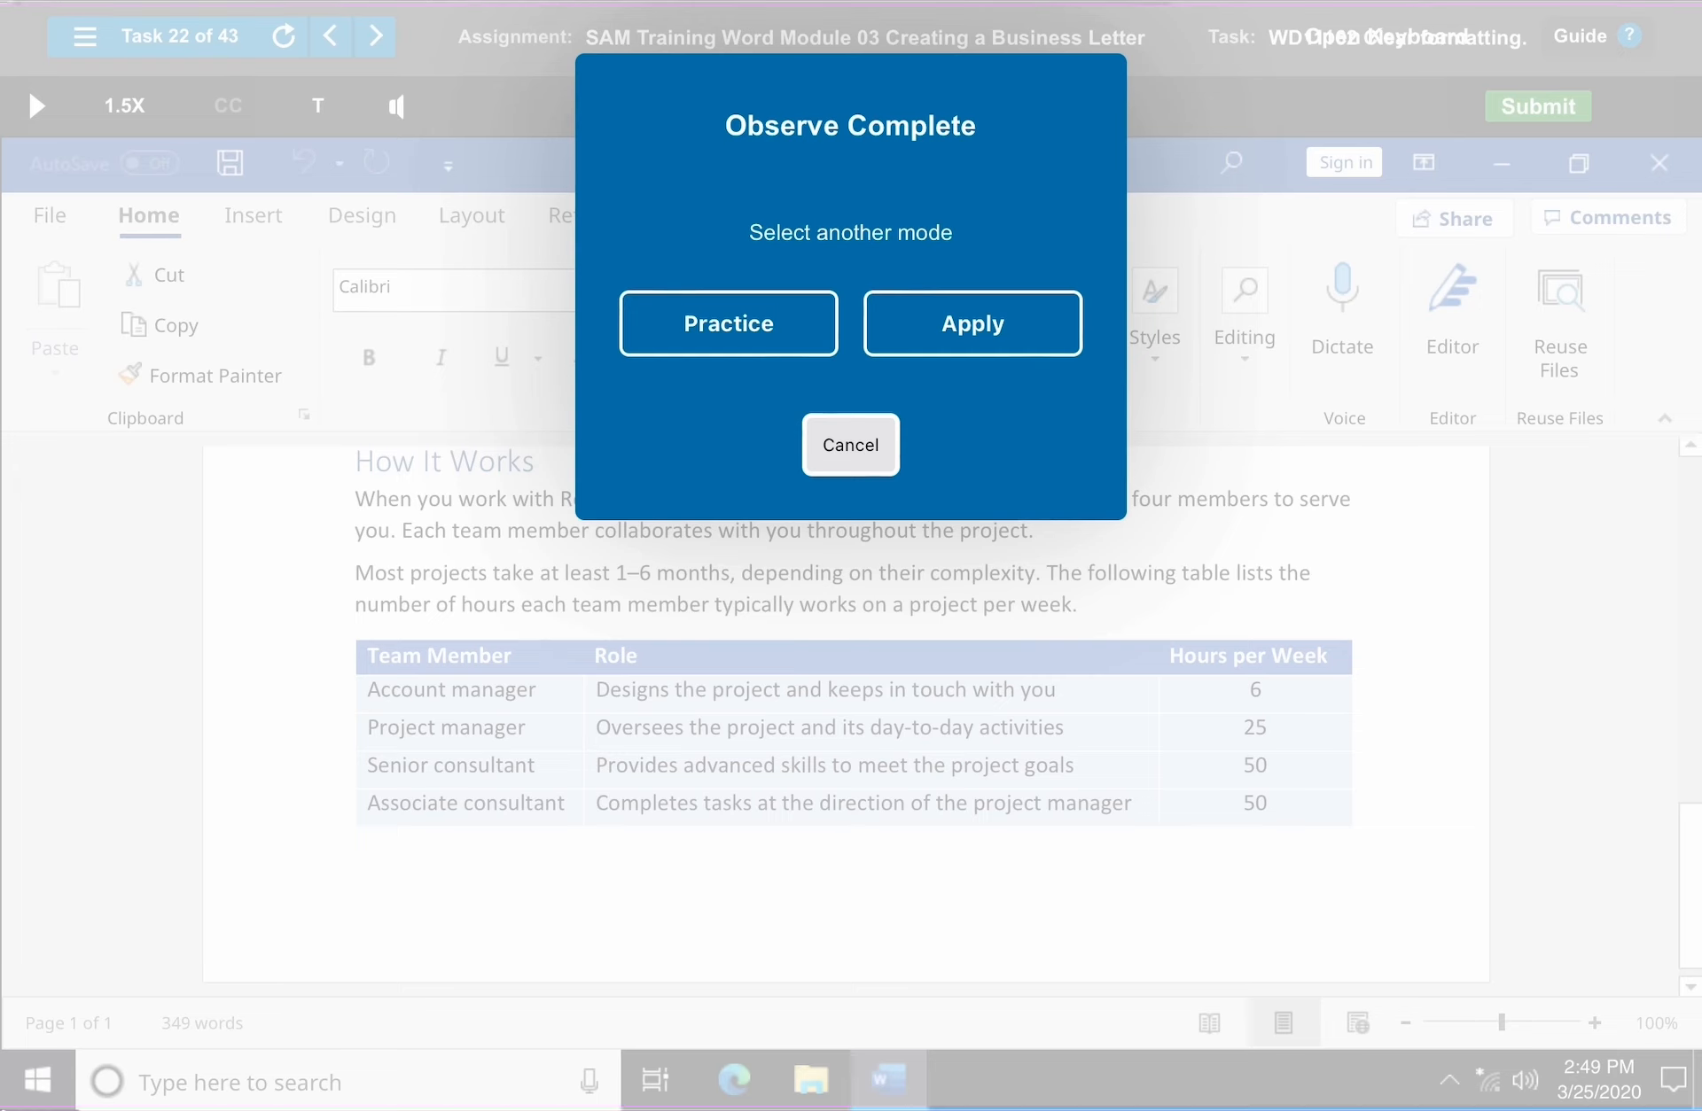
pyautogui.click(851, 445)
pyautogui.click(375, 36)
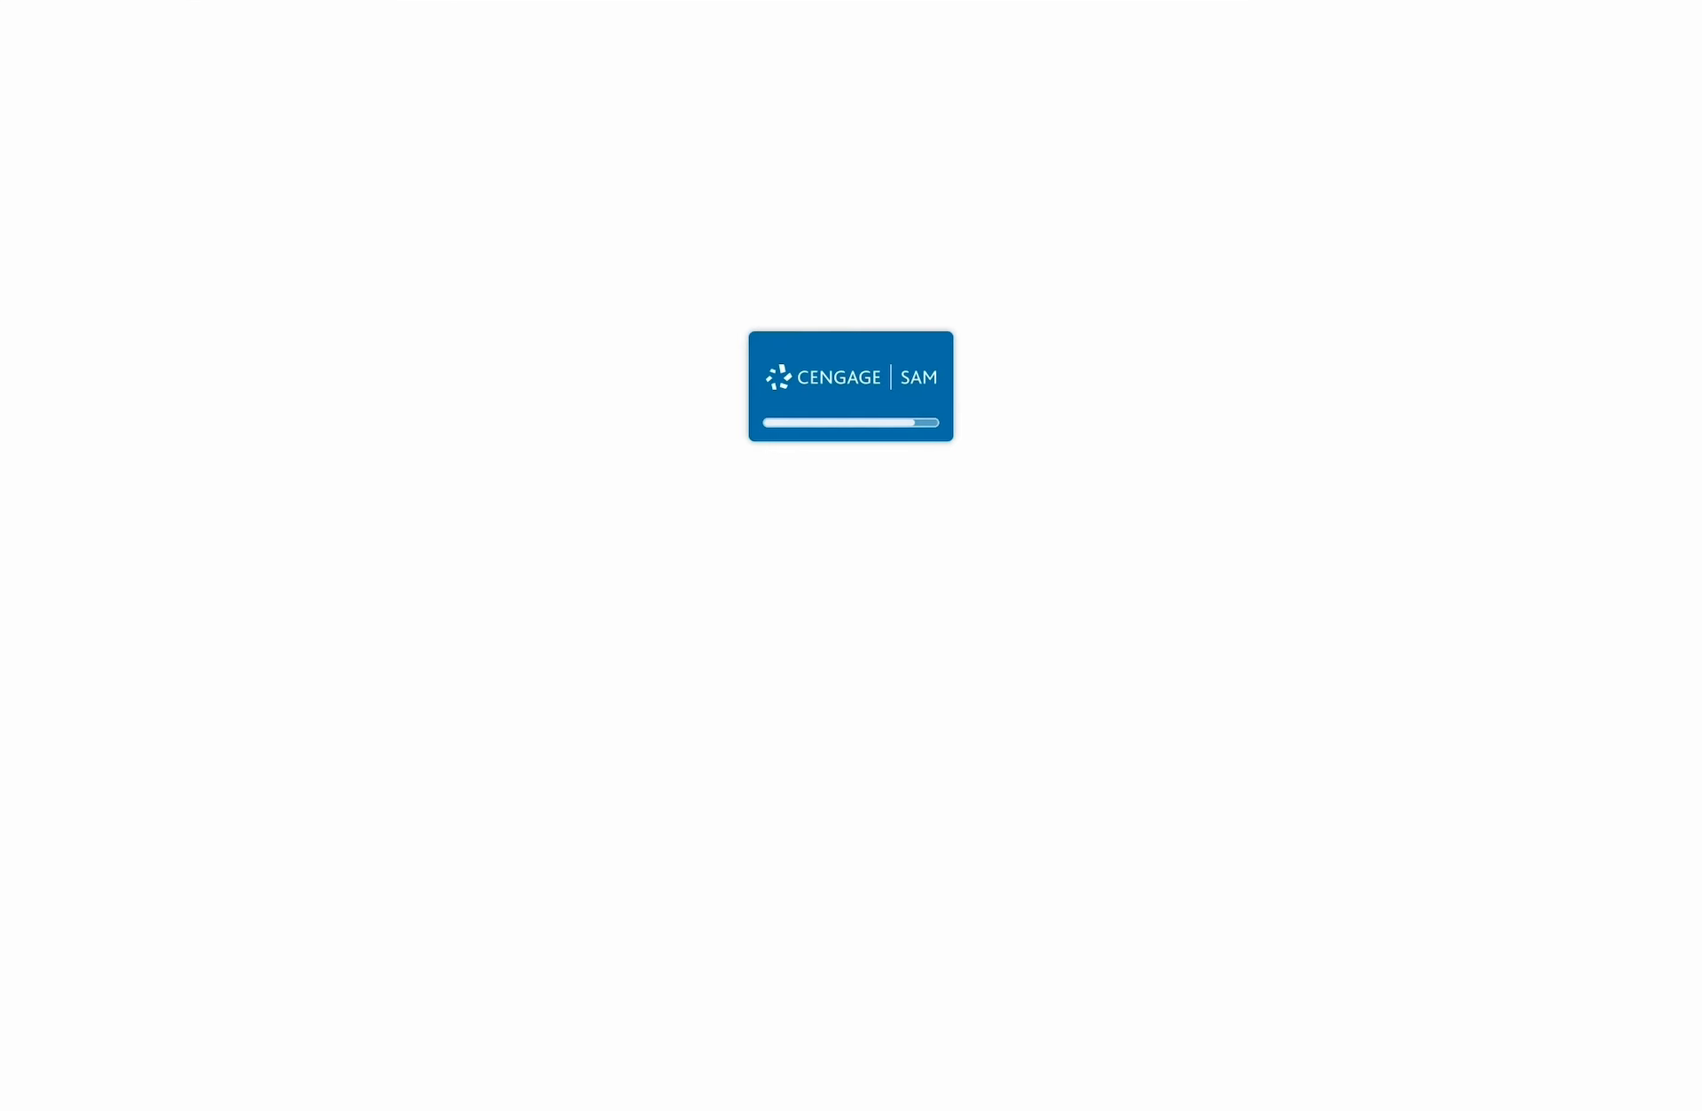
# - Set a left-aligned tab stop at 3.5" for the date paragraph, tab the date over to it, and leave the completed demonstration
pyautogui.click(851, 562)
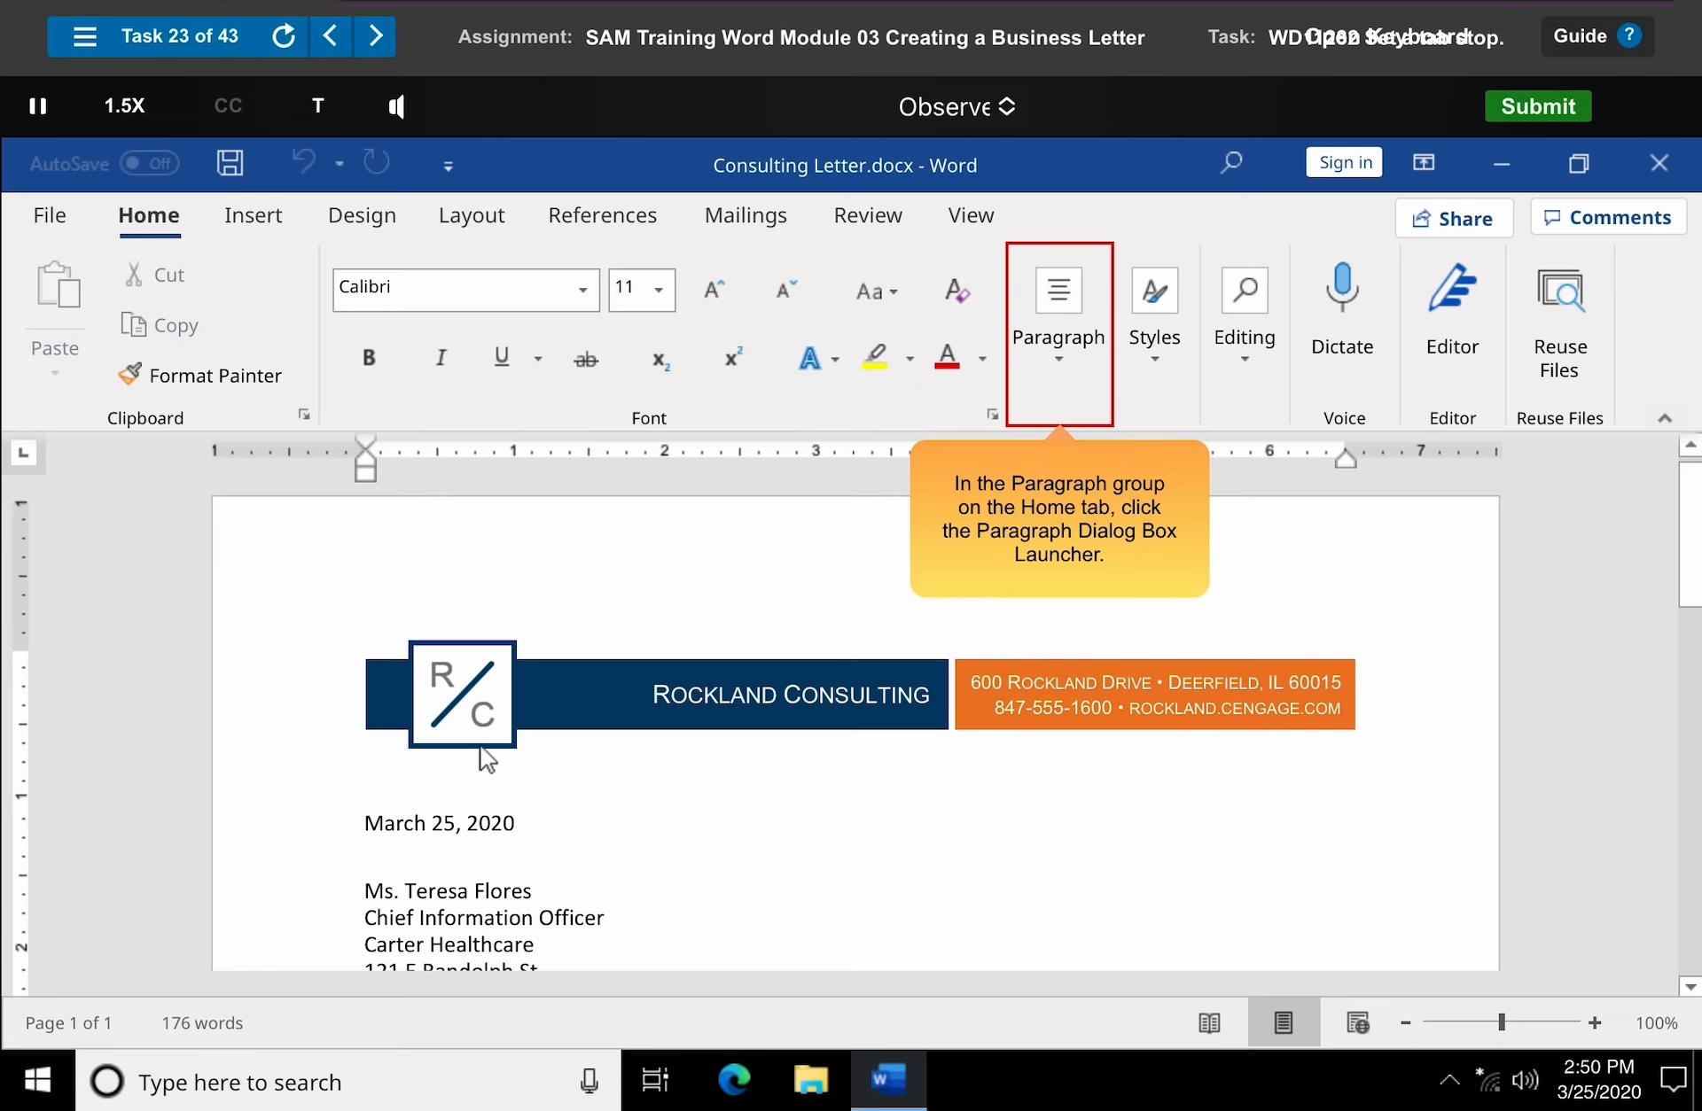
pyautogui.click(1059, 336)
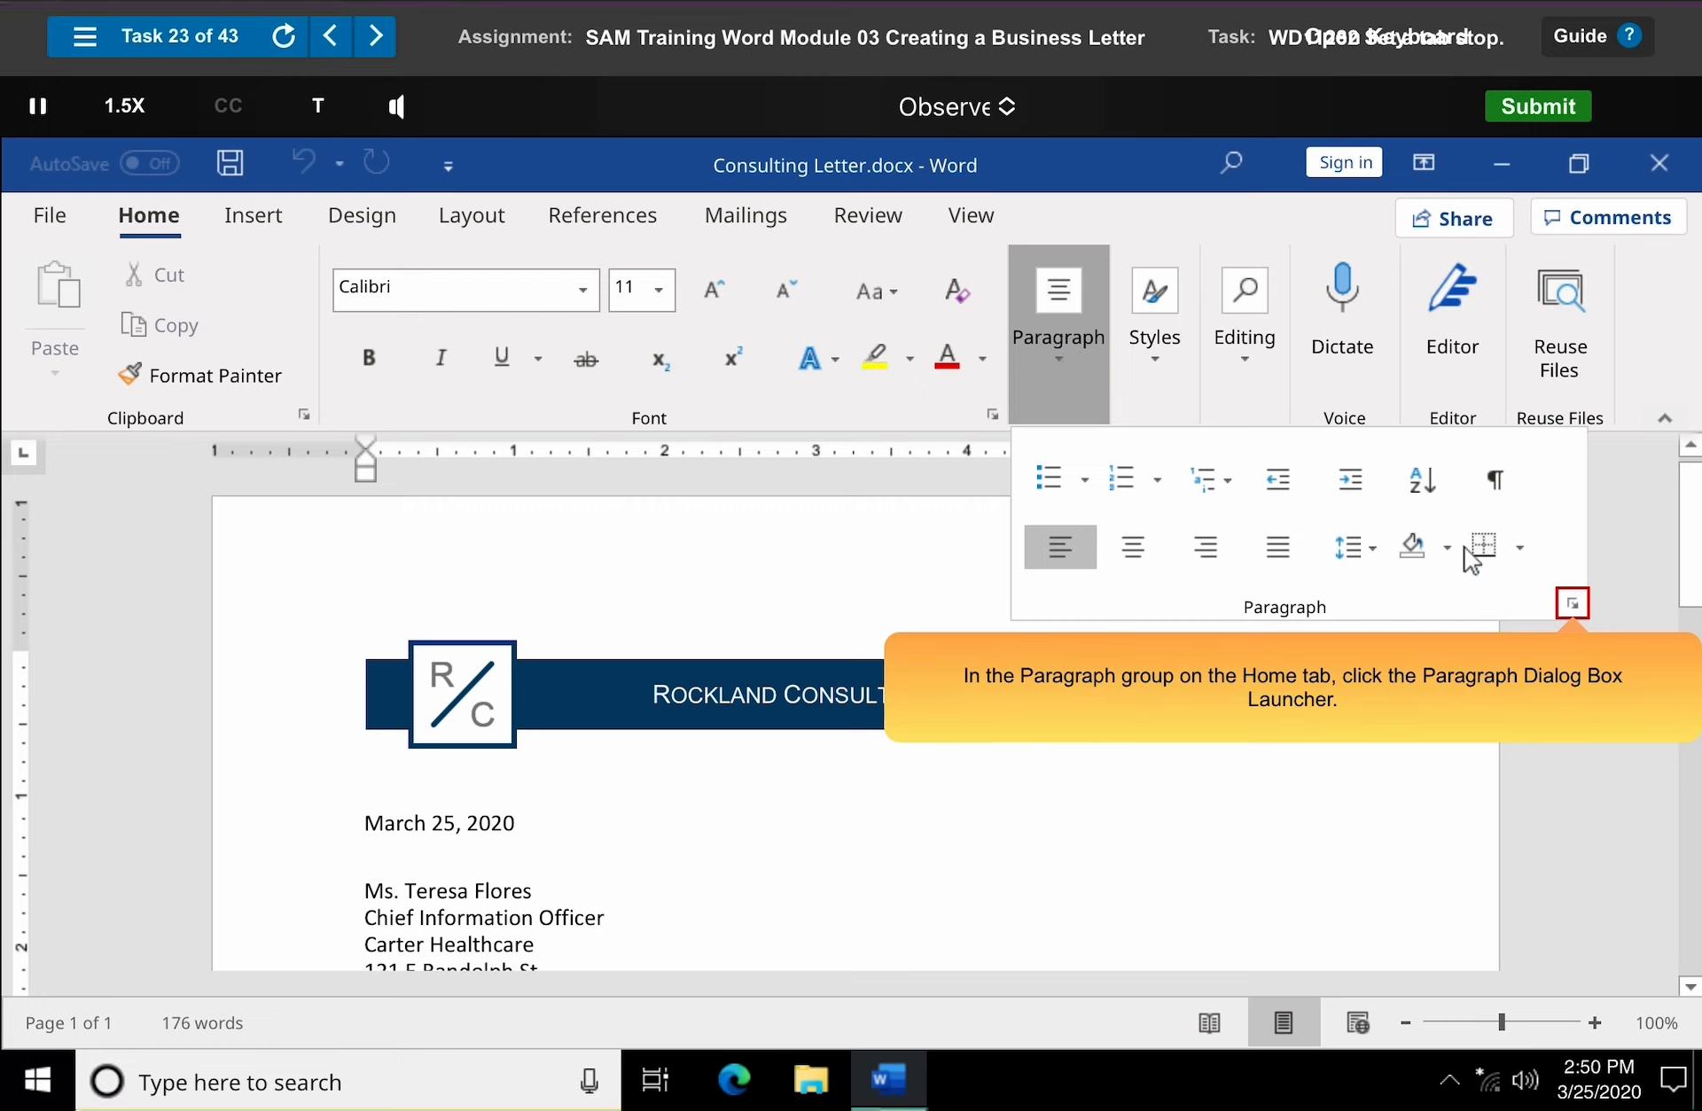
pyautogui.click(1572, 604)
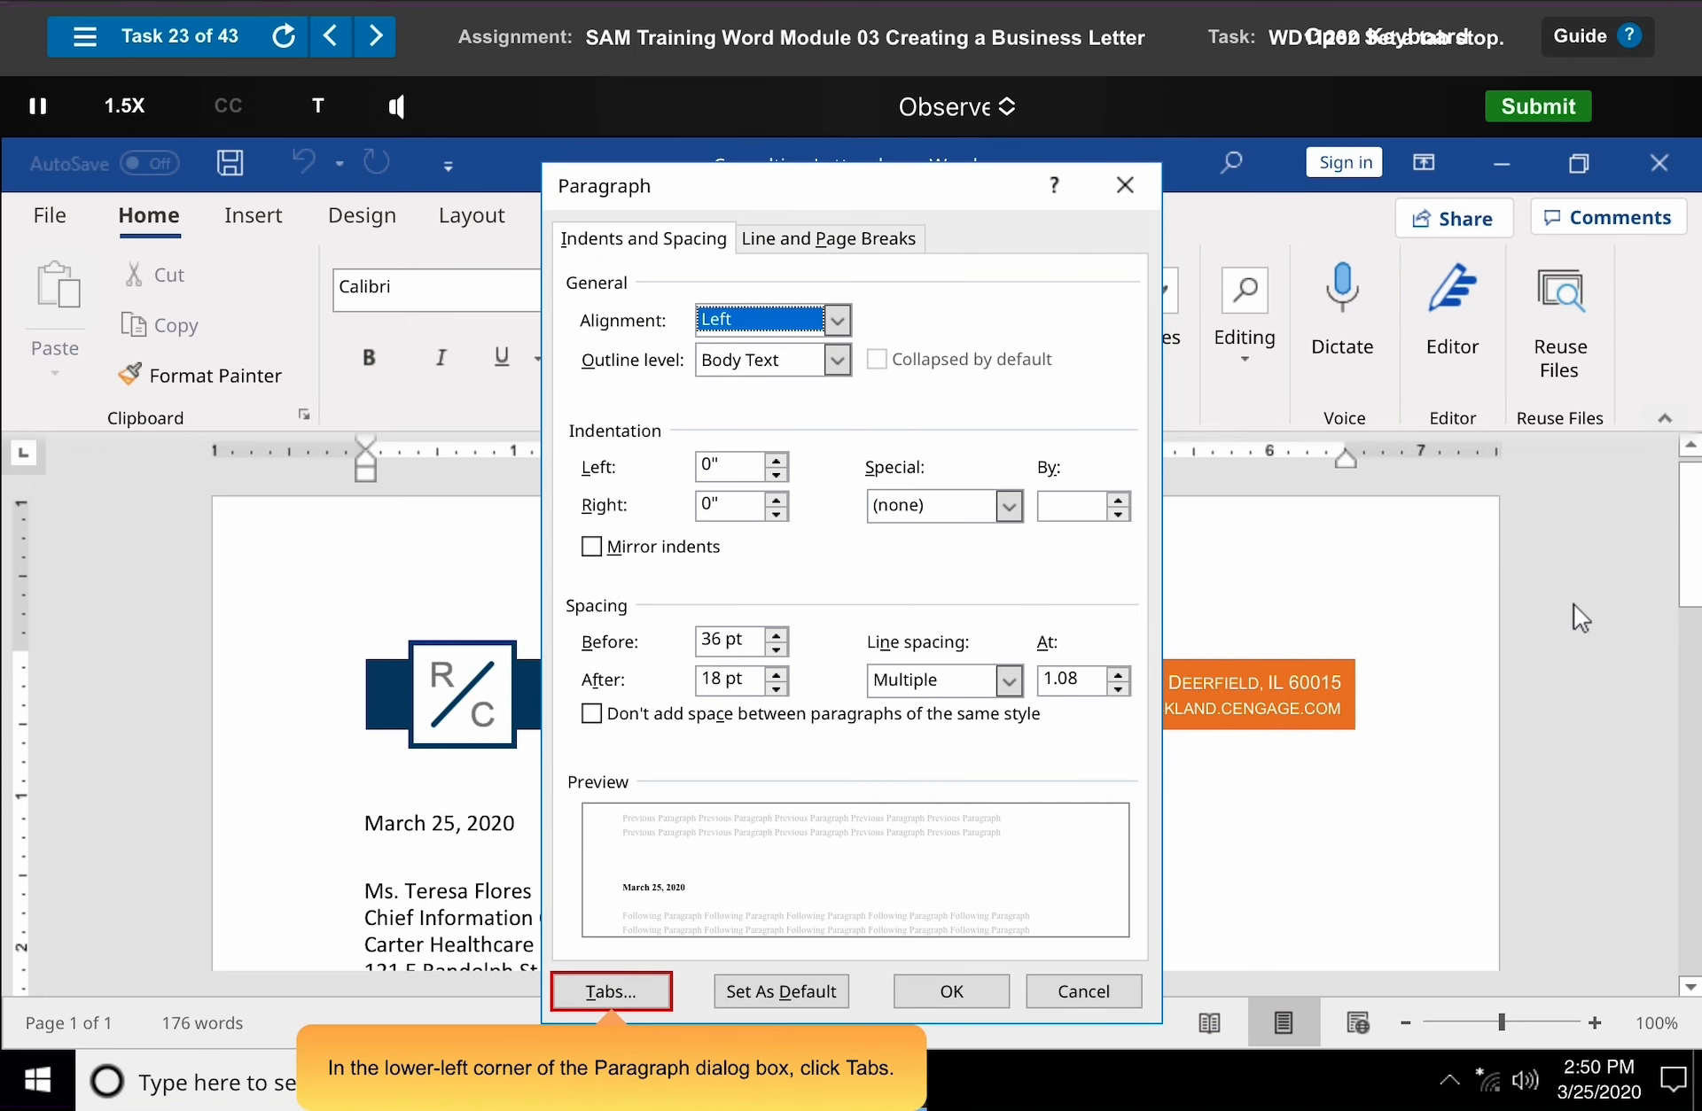
pyautogui.click(612, 992)
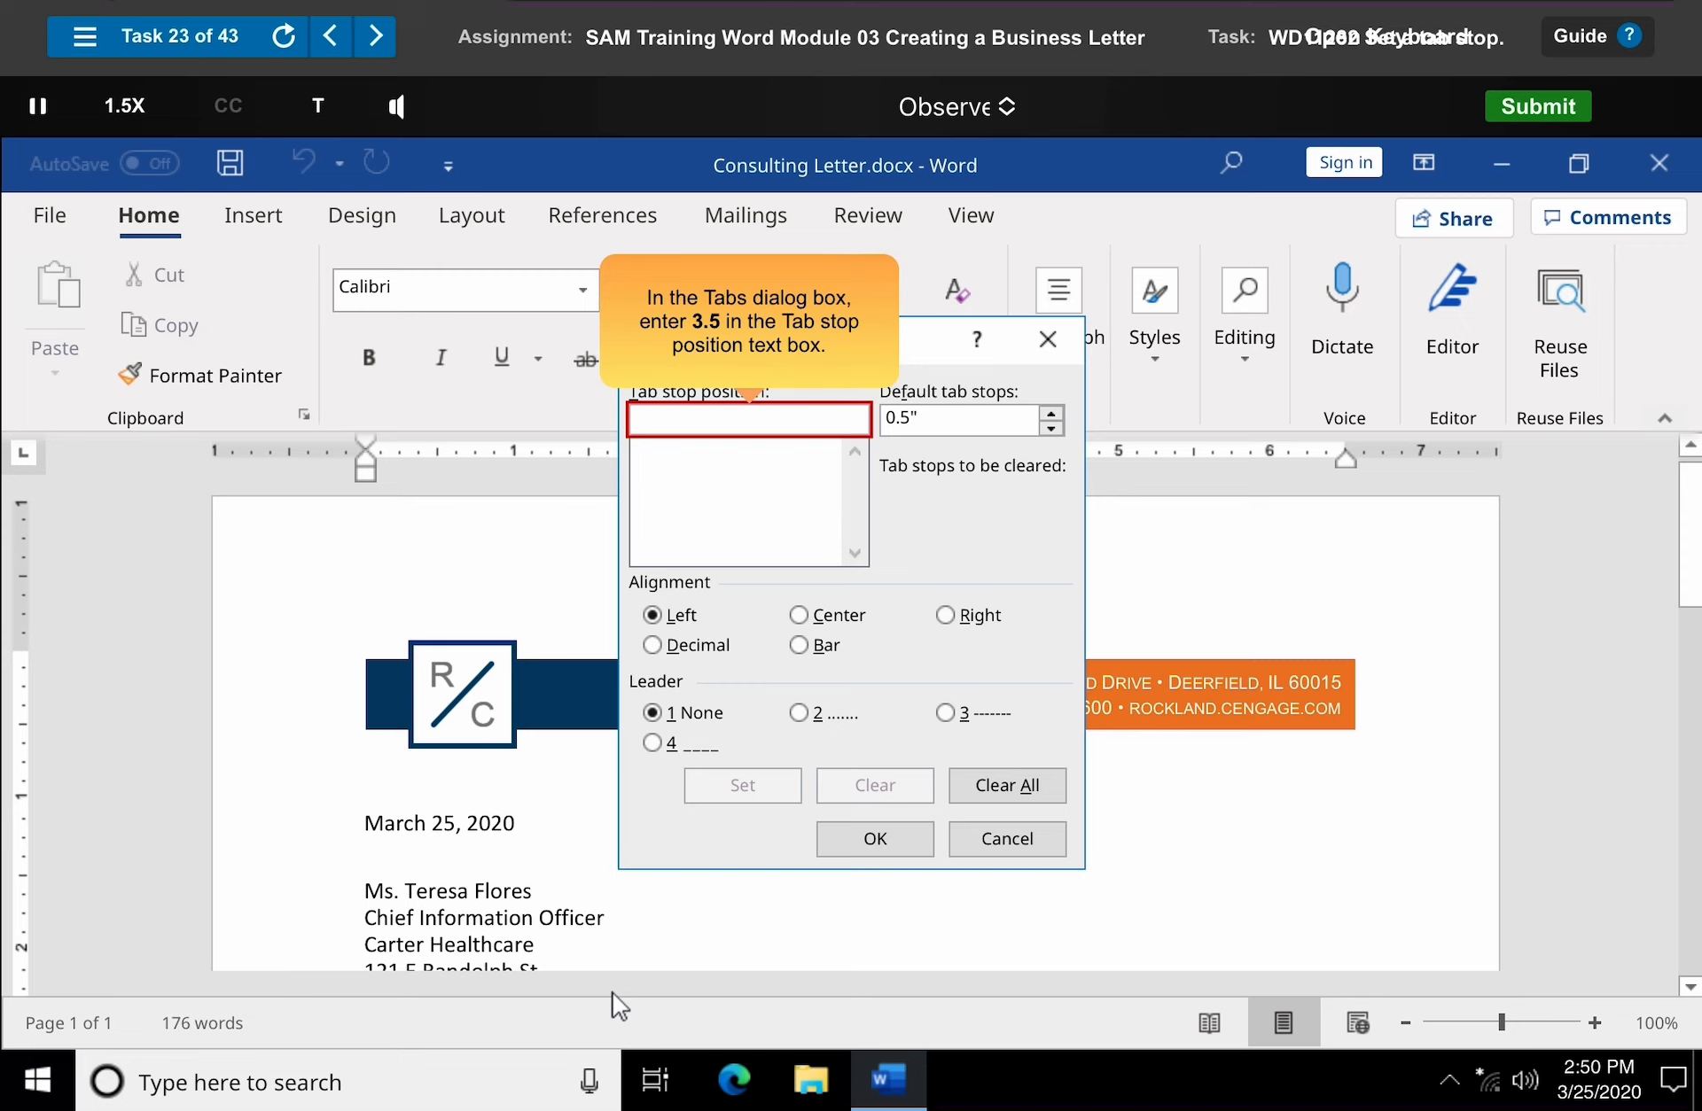
pyautogui.write('3.5')
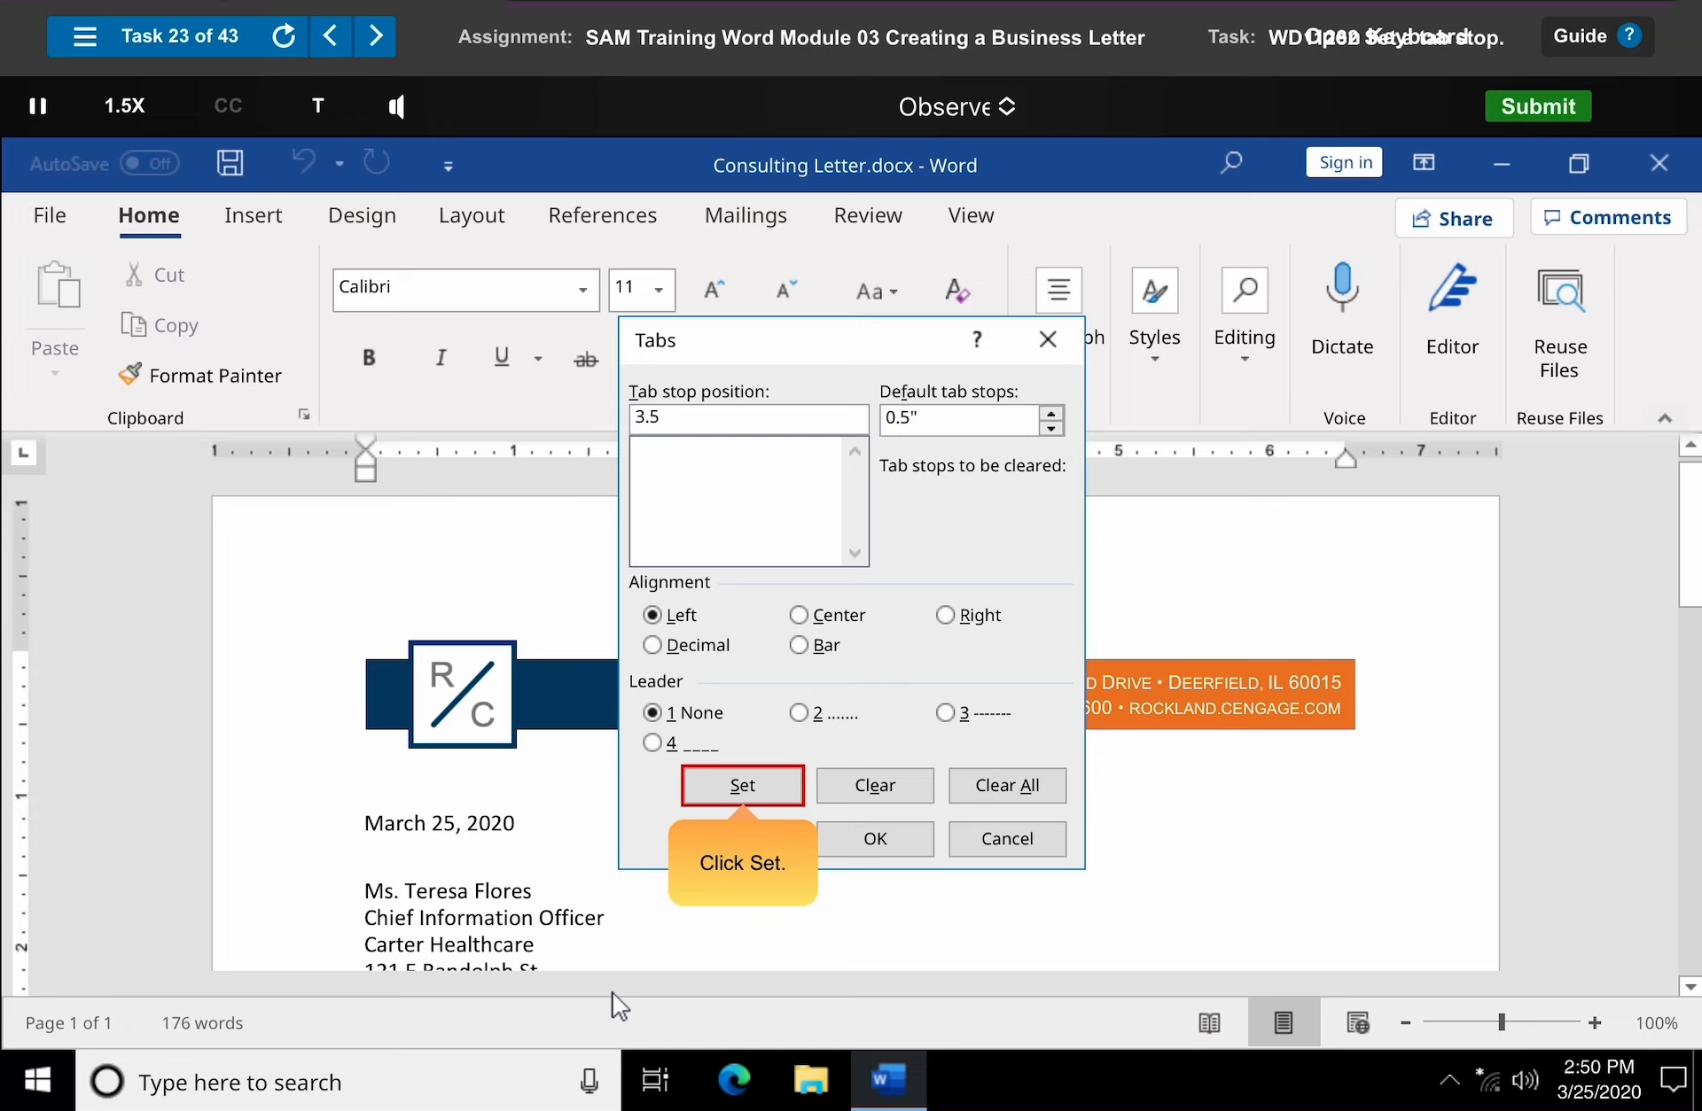
pyautogui.click(745, 788)
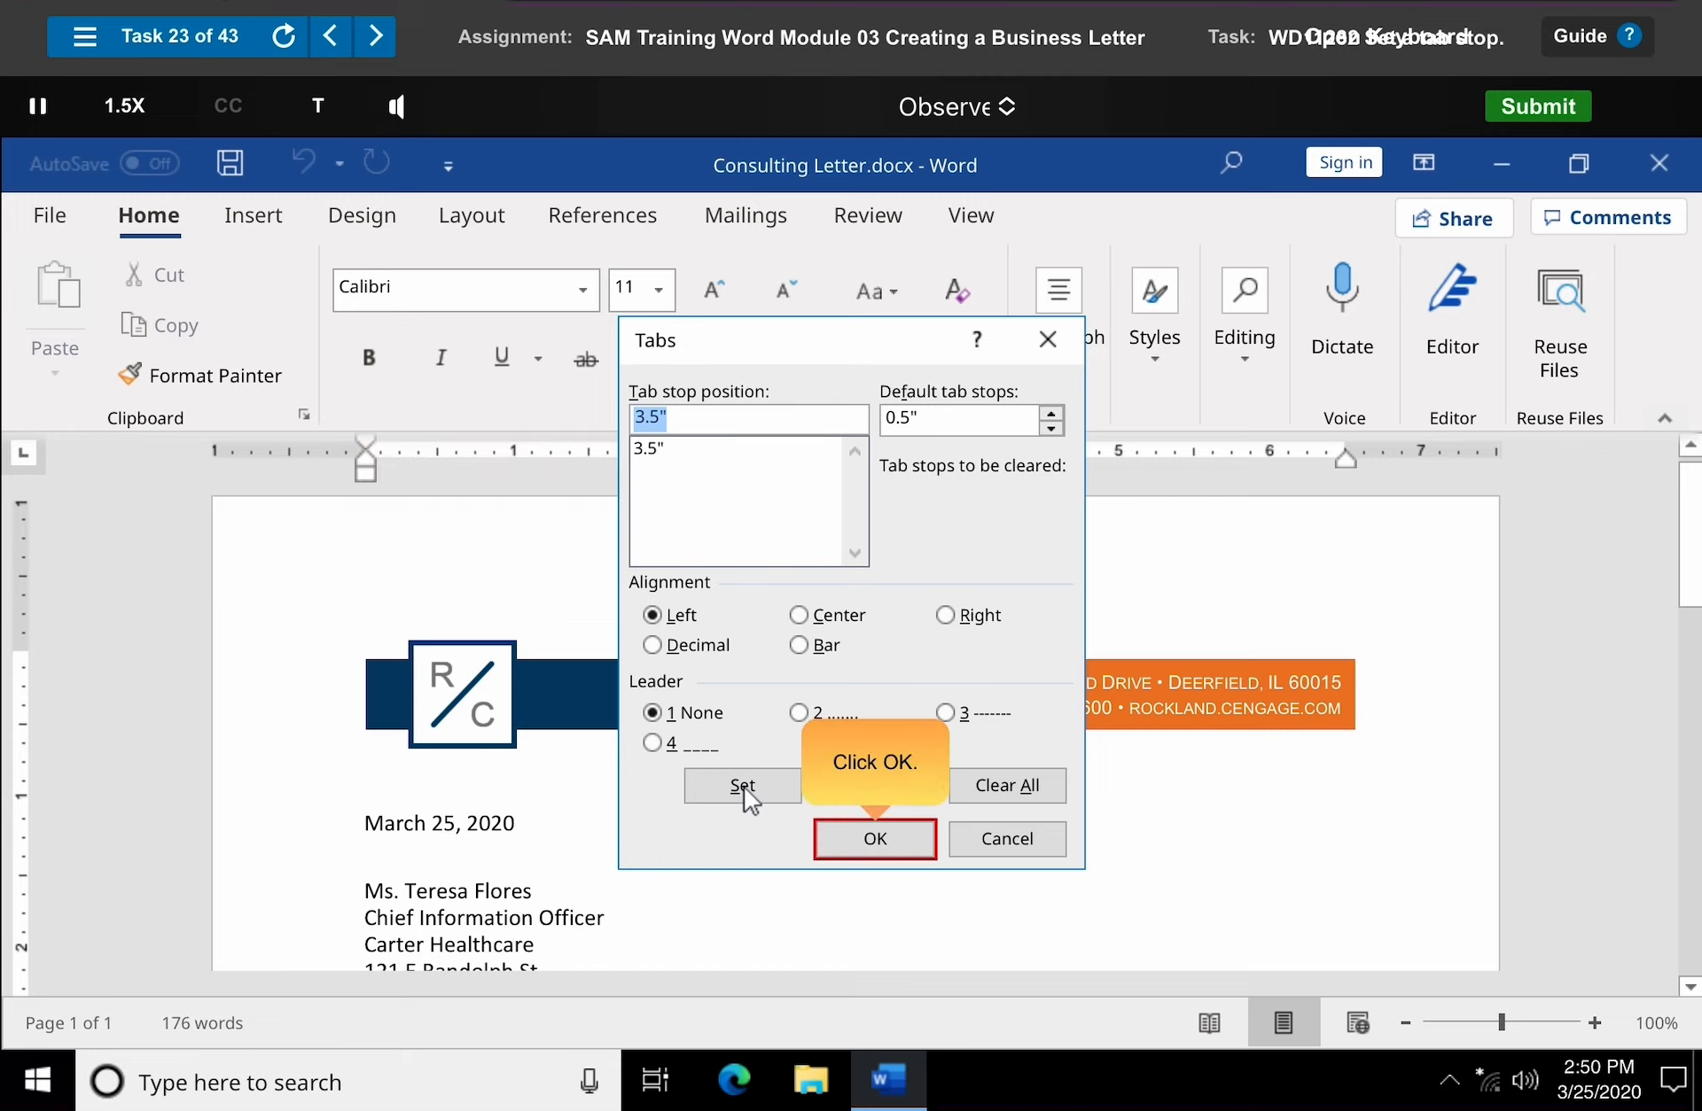
pyautogui.click(876, 846)
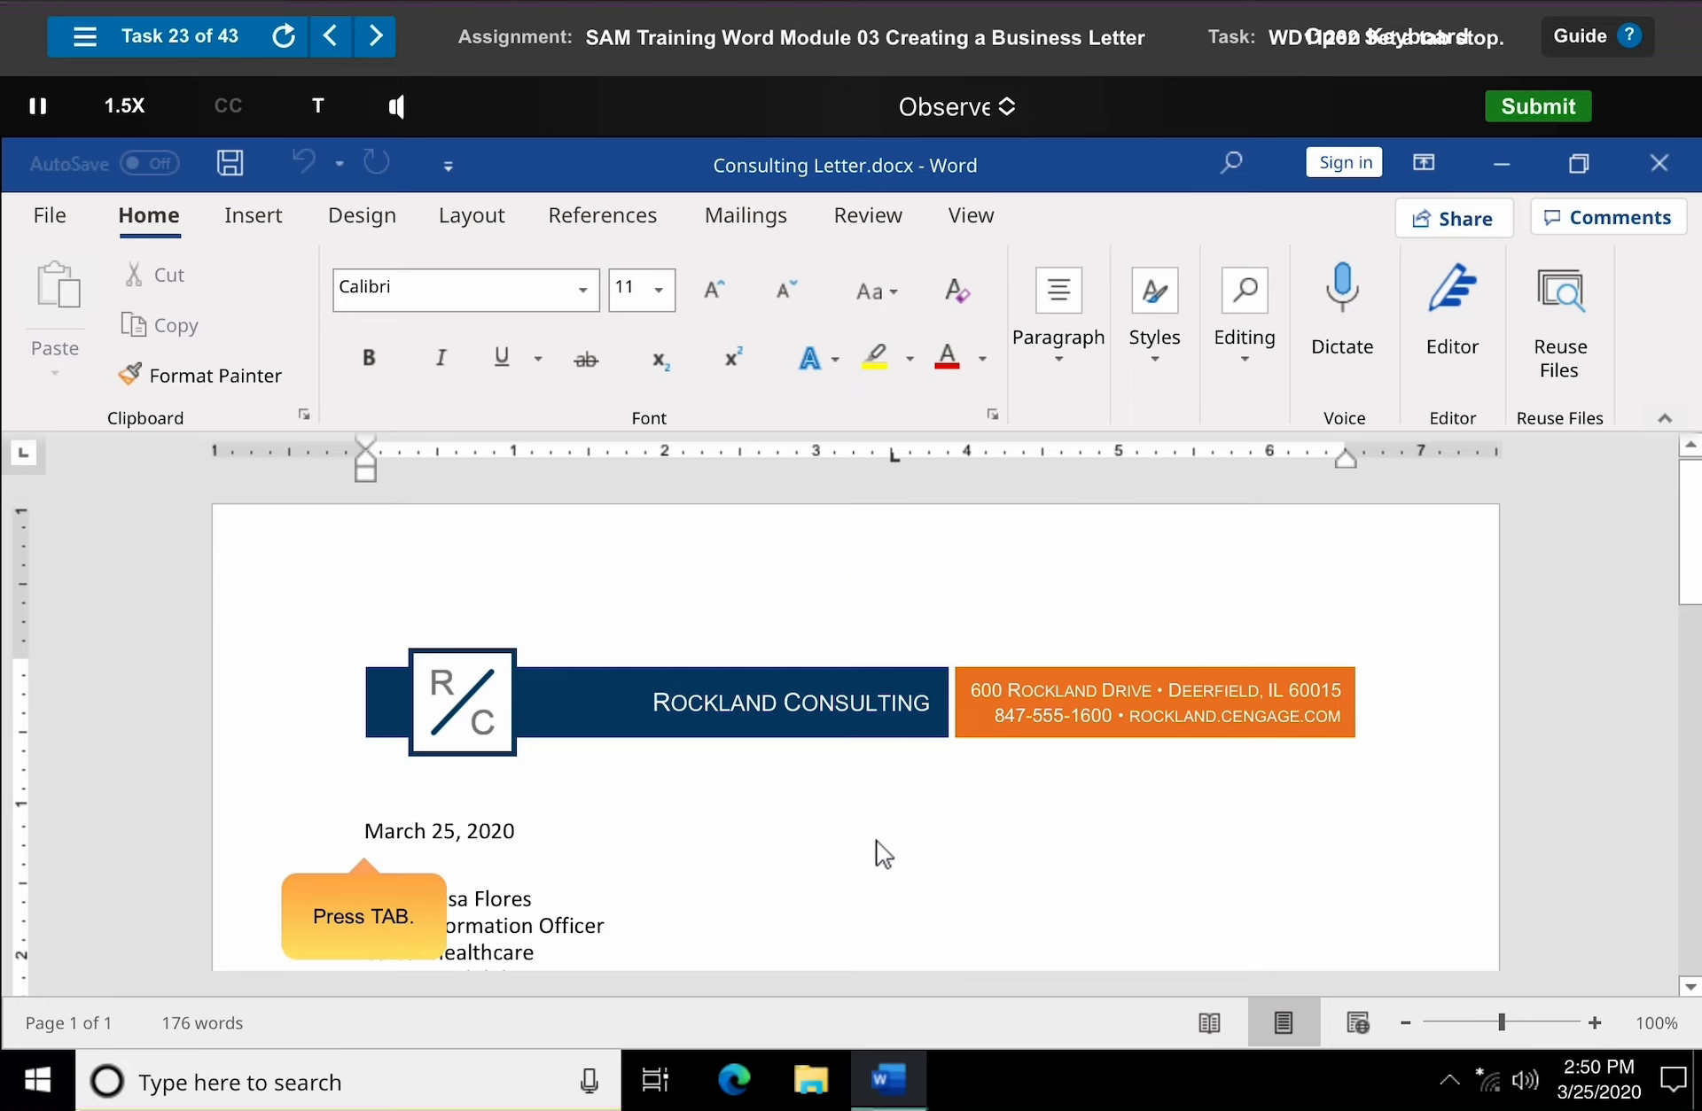
pyautogui.press('Tab')
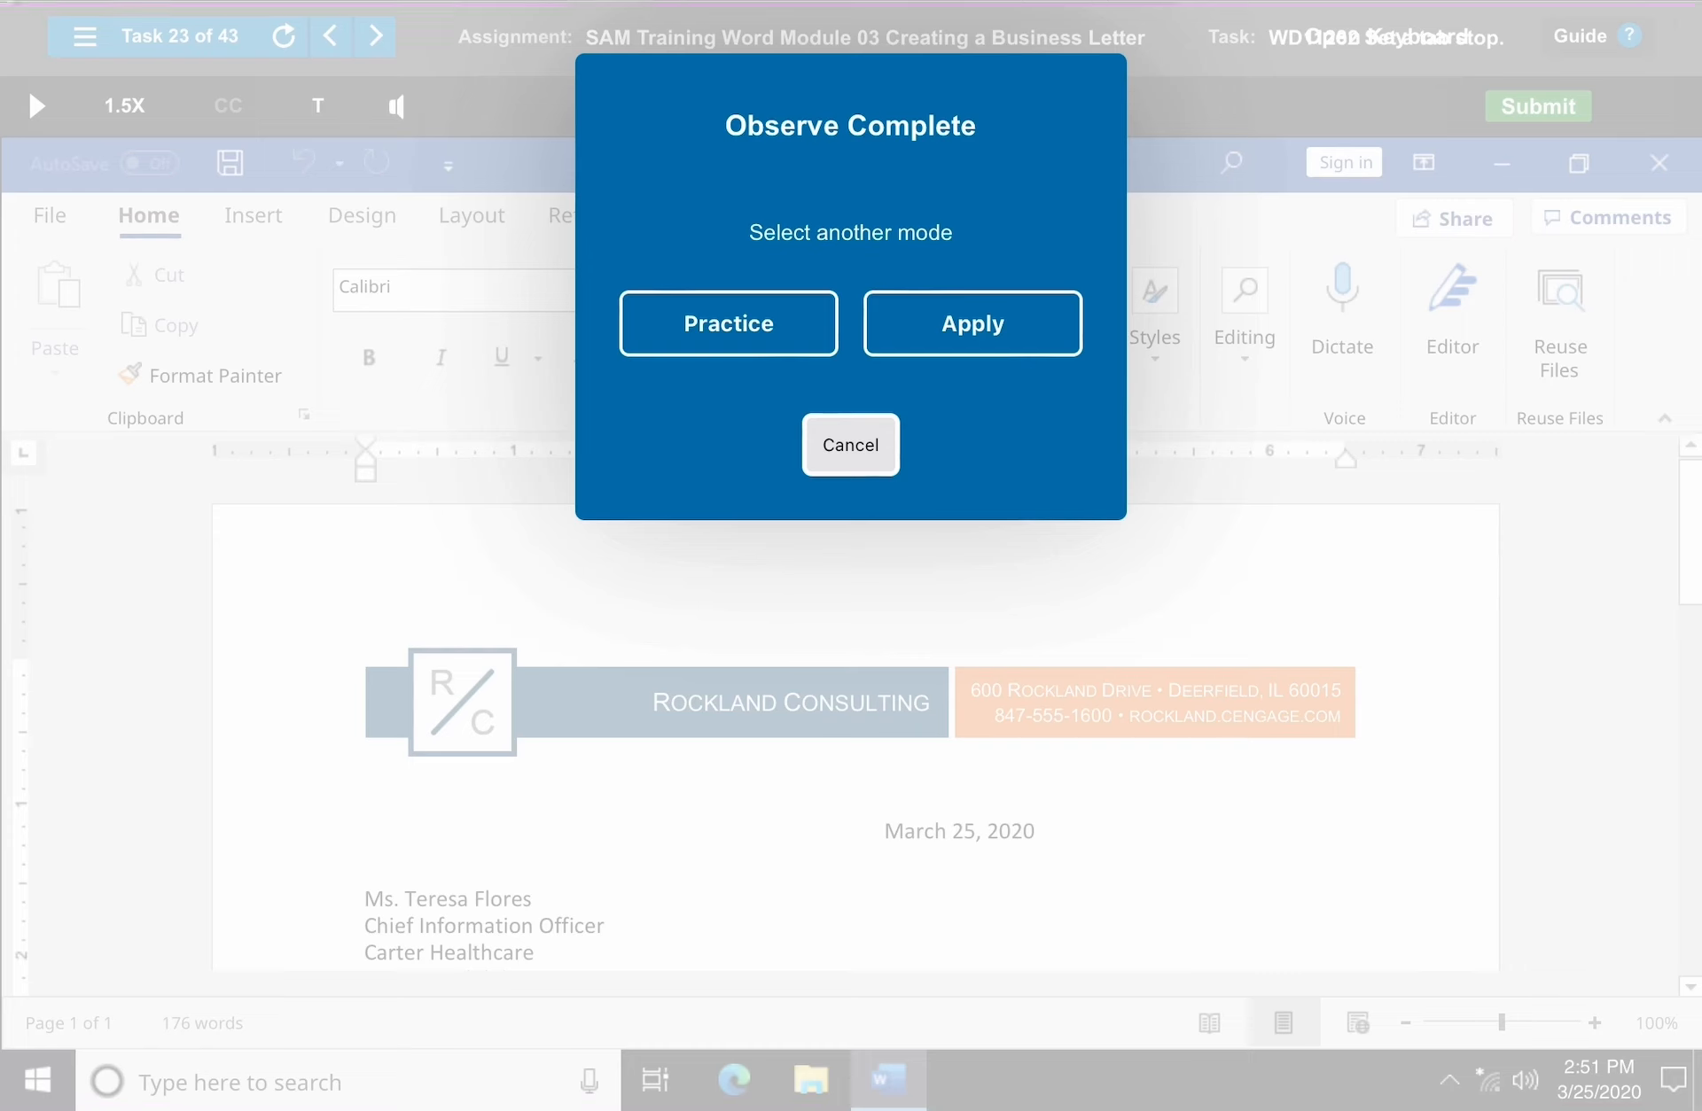
pyautogui.click(850, 445)
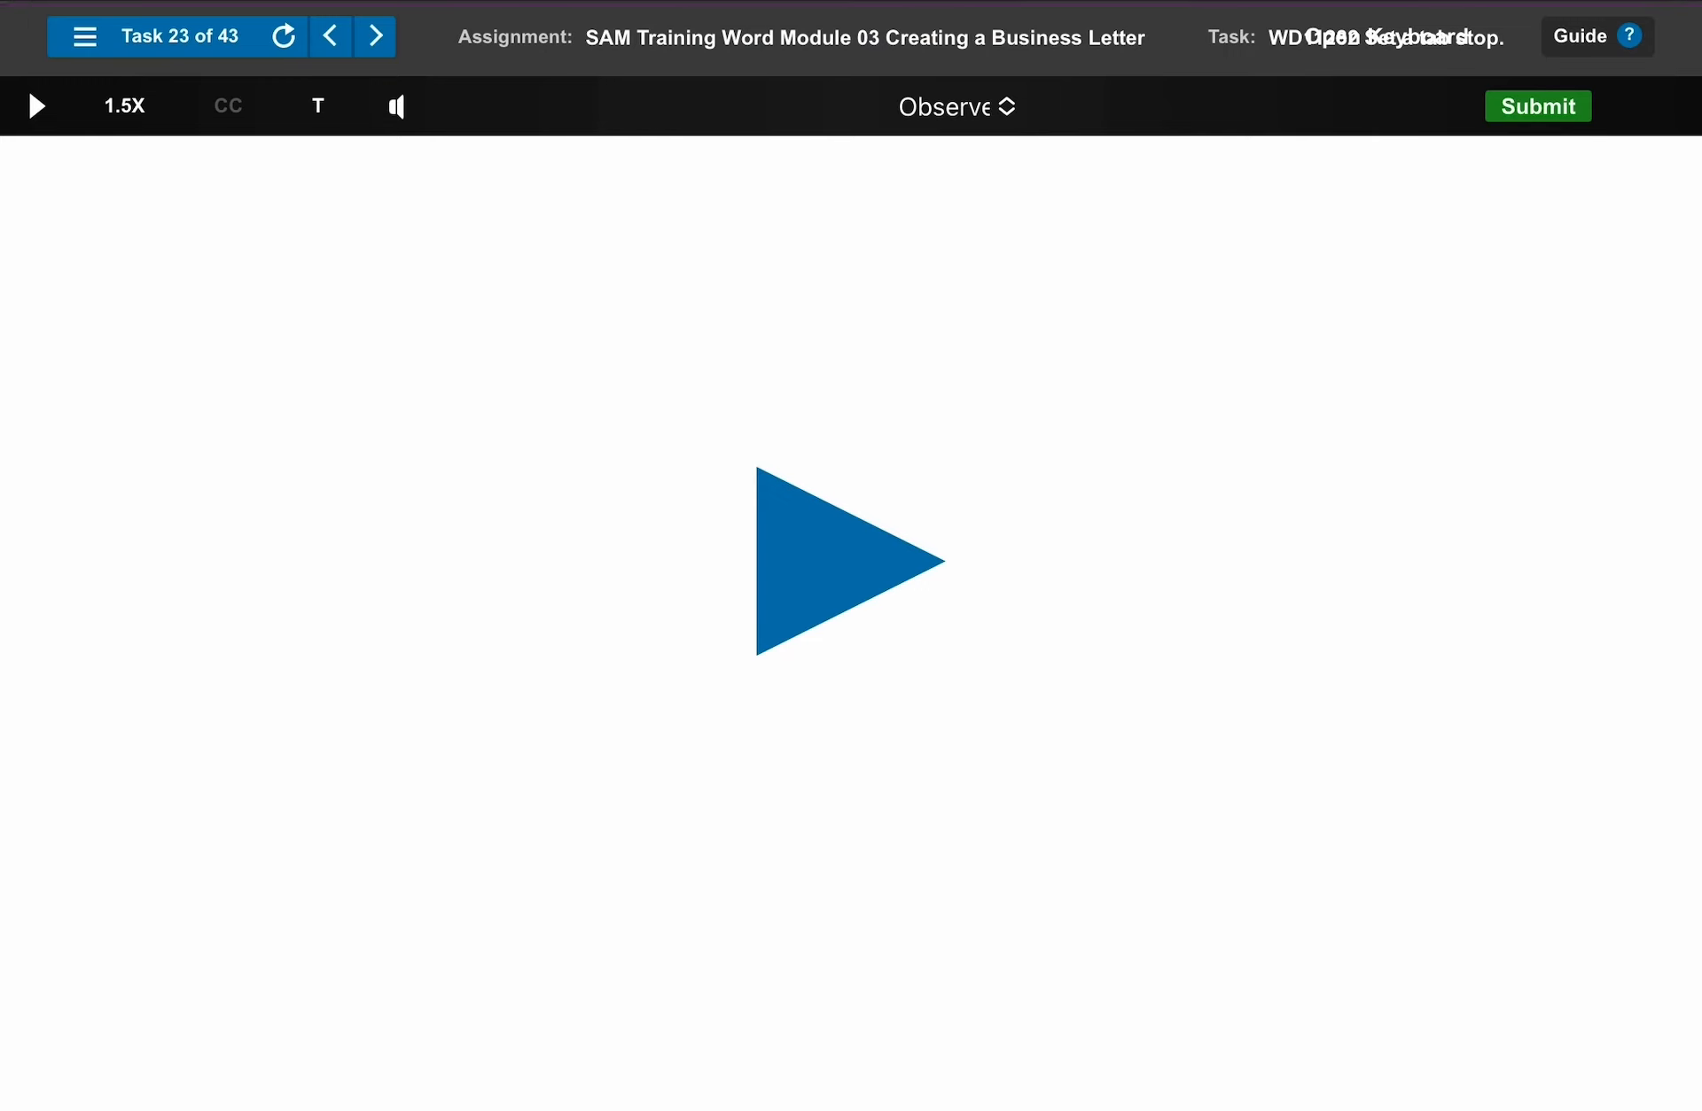
# - Advance to Task 24, play the demonstration on removing a tab stop, and continue to Task 25 when complete
pyautogui.click(375, 36)
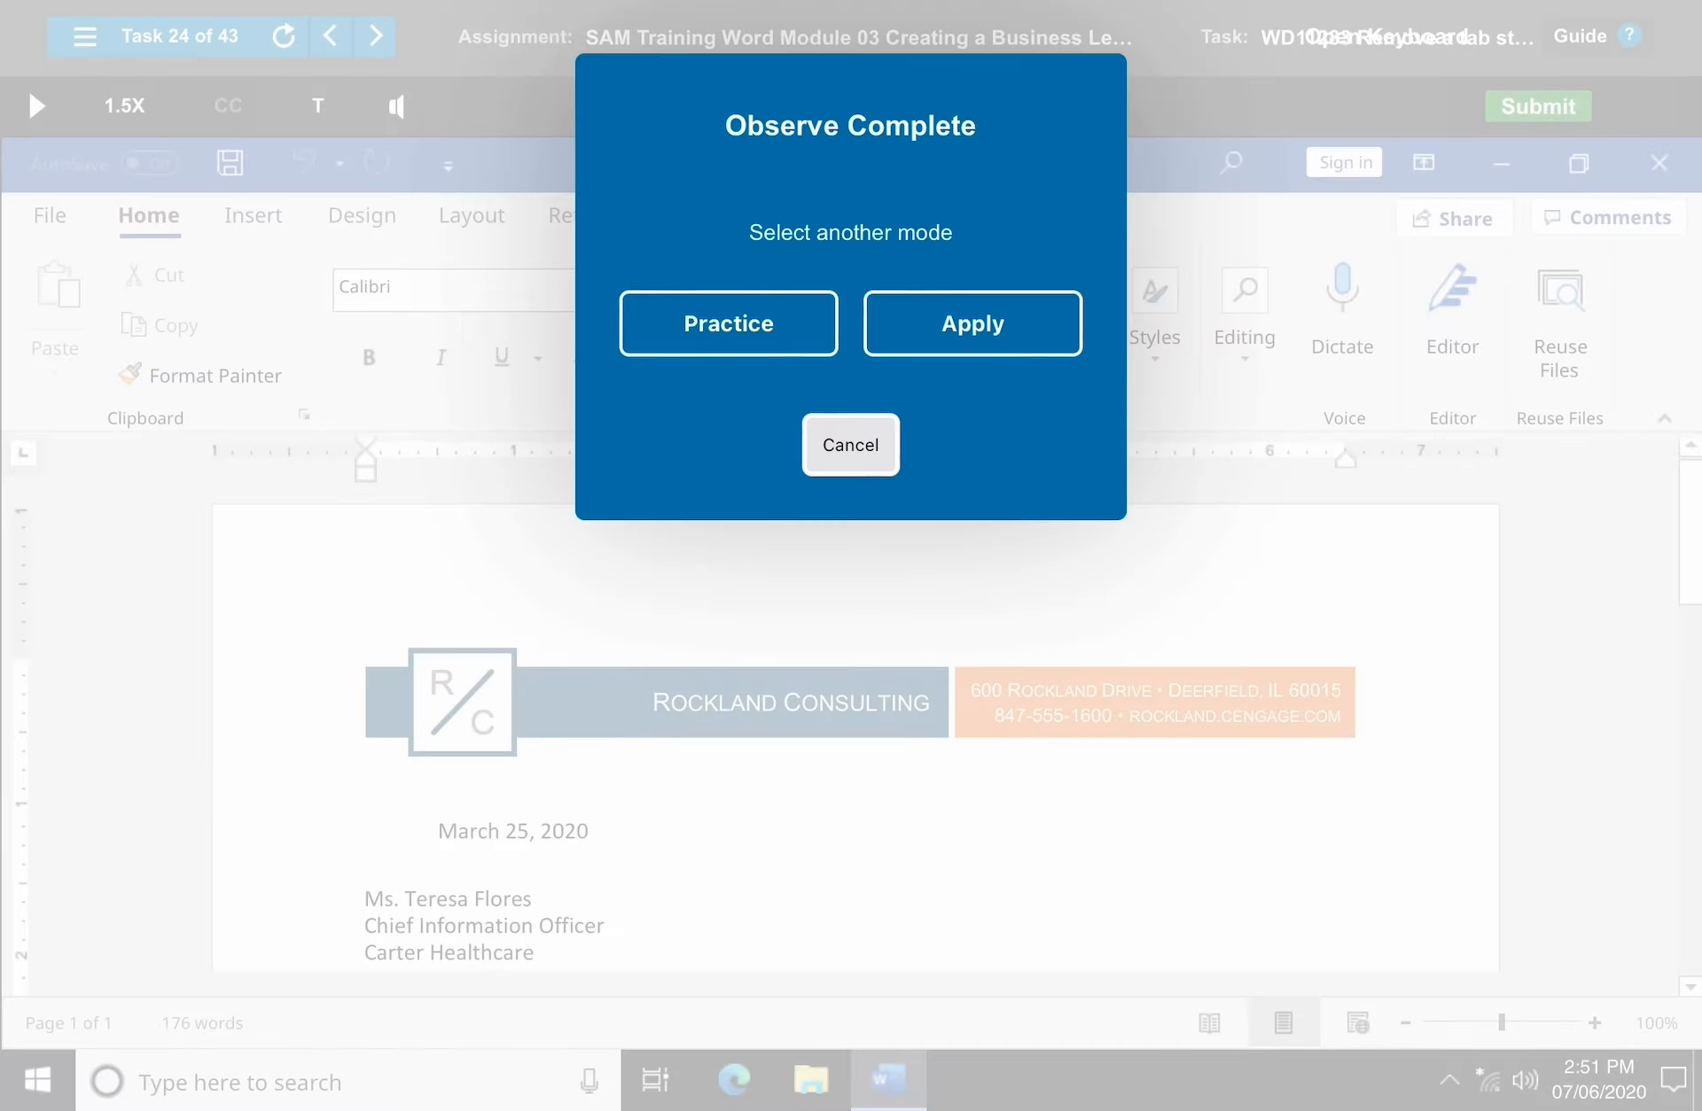
pyautogui.click(850, 445)
pyautogui.click(376, 36)
# - Move the tab stop of the "July 6, 2020" paragraph to the 4-inch mark on the ruler and leave the completed demonstration
pyautogui.click(850, 561)
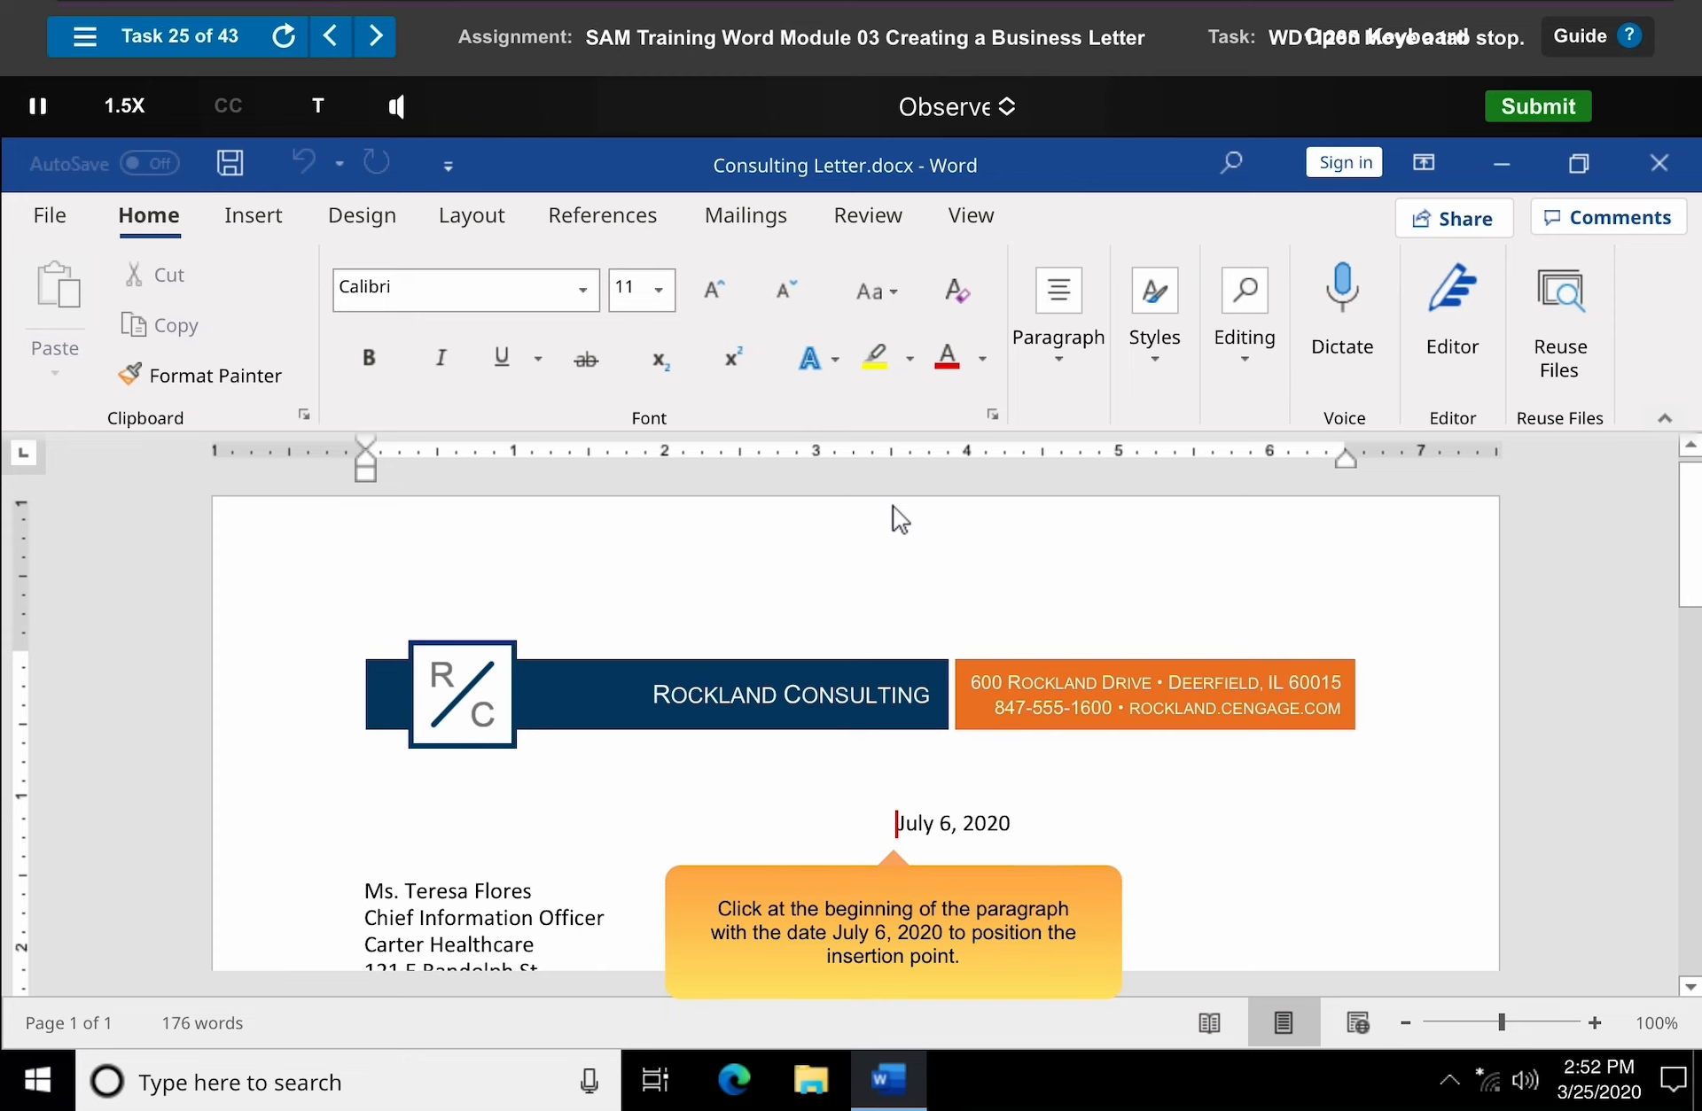
pyautogui.click(896, 824)
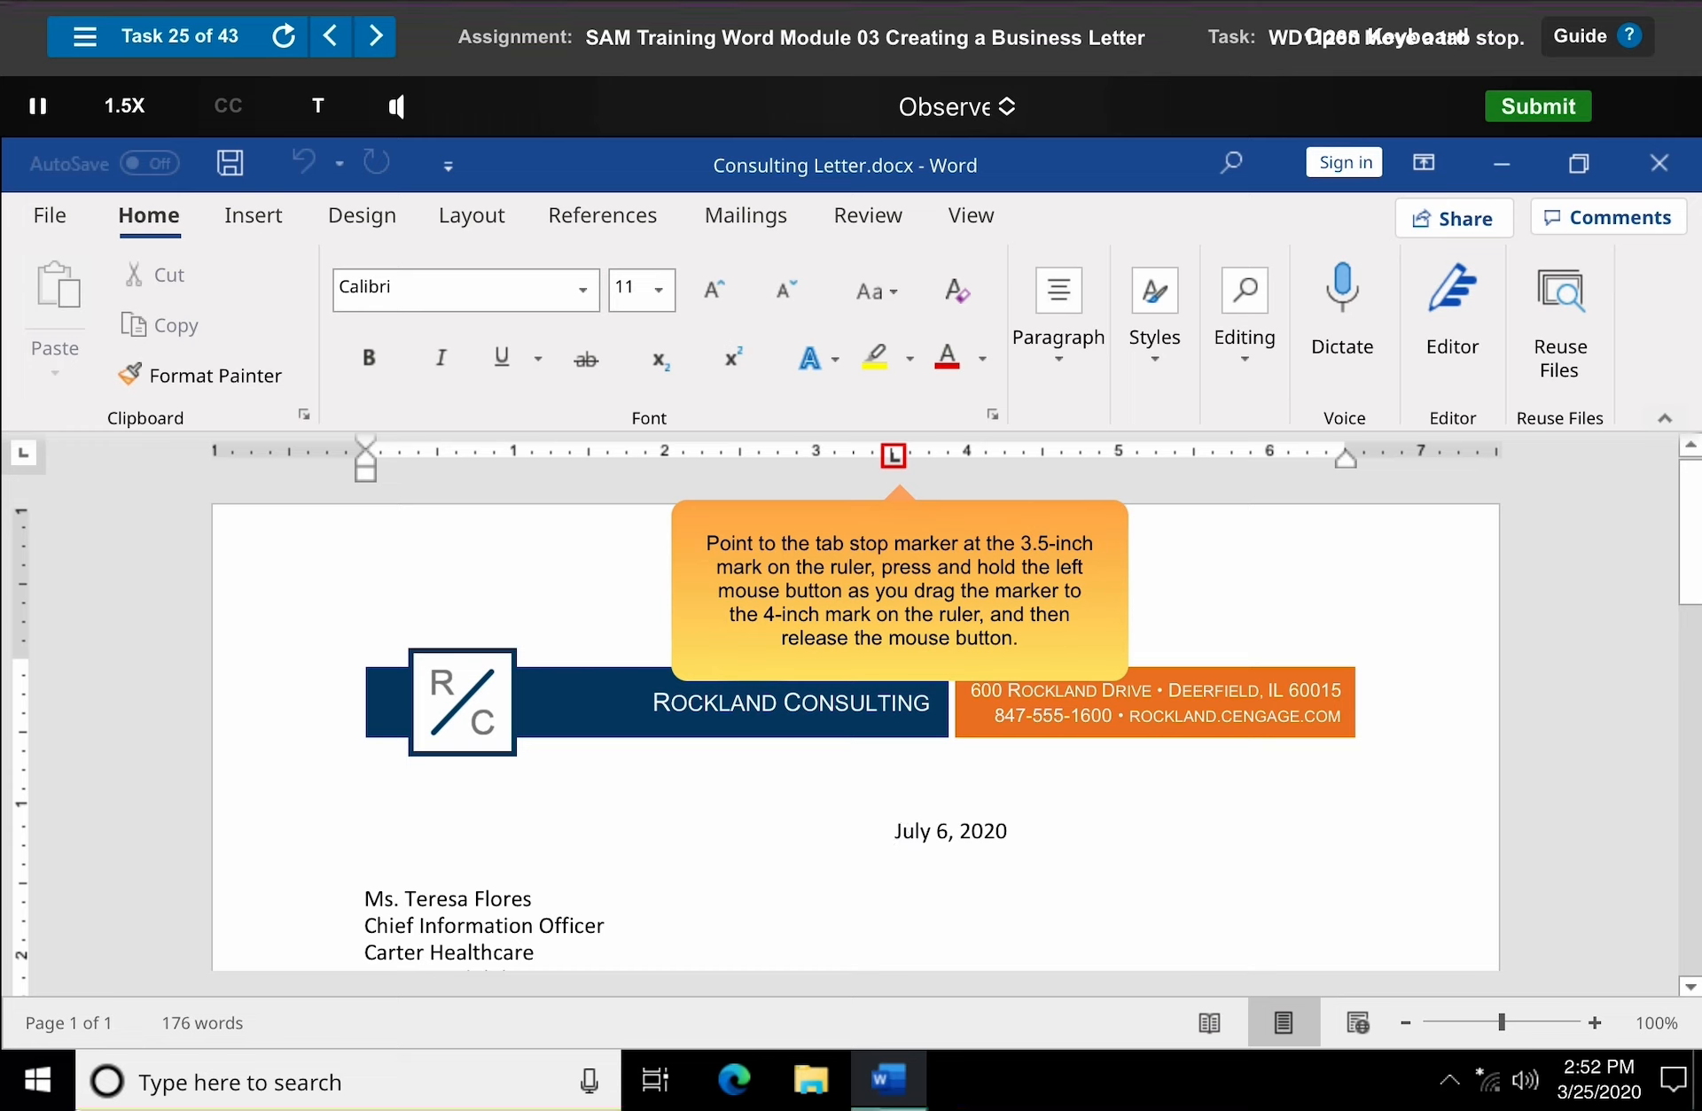
pyautogui.moveTo(895, 455); pyautogui.dragTo(968, 452)
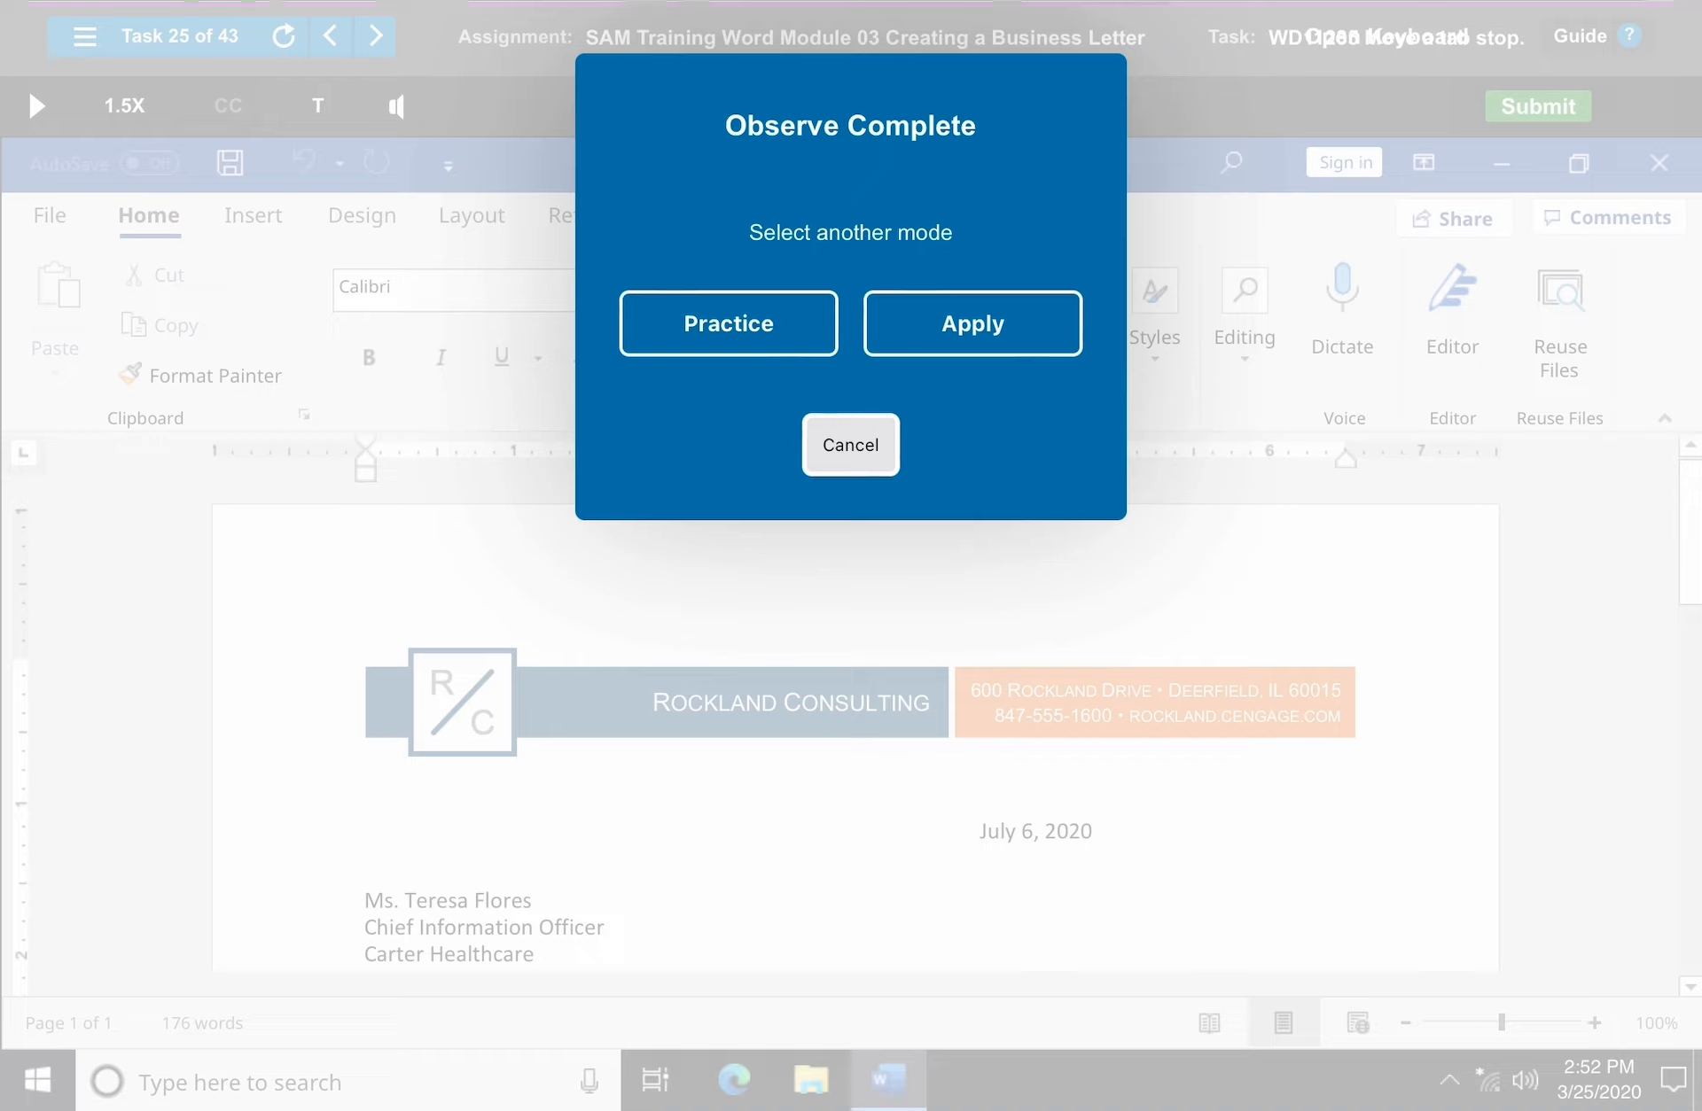
pyautogui.click(851, 444)
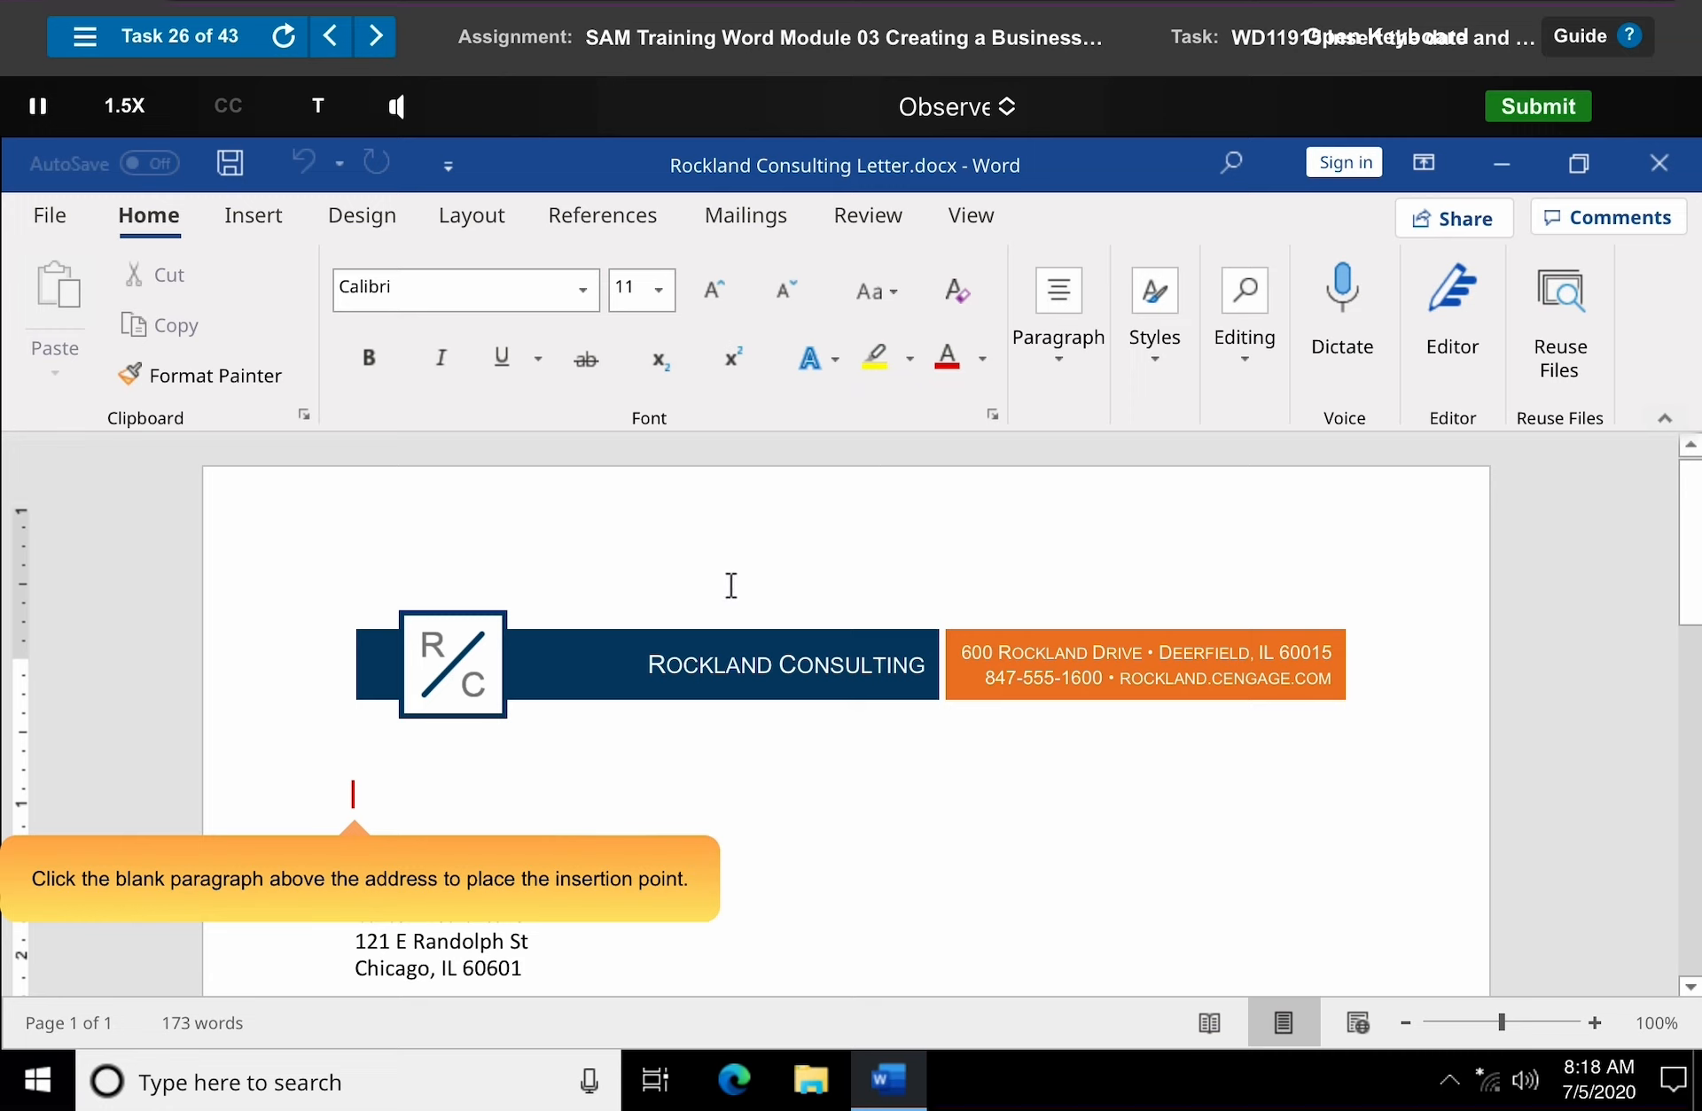
# - Insert the current date in the Month DD, YYYY format in the blank paragraph above the address and leave the completed demonstration
pyautogui.click(357, 803)
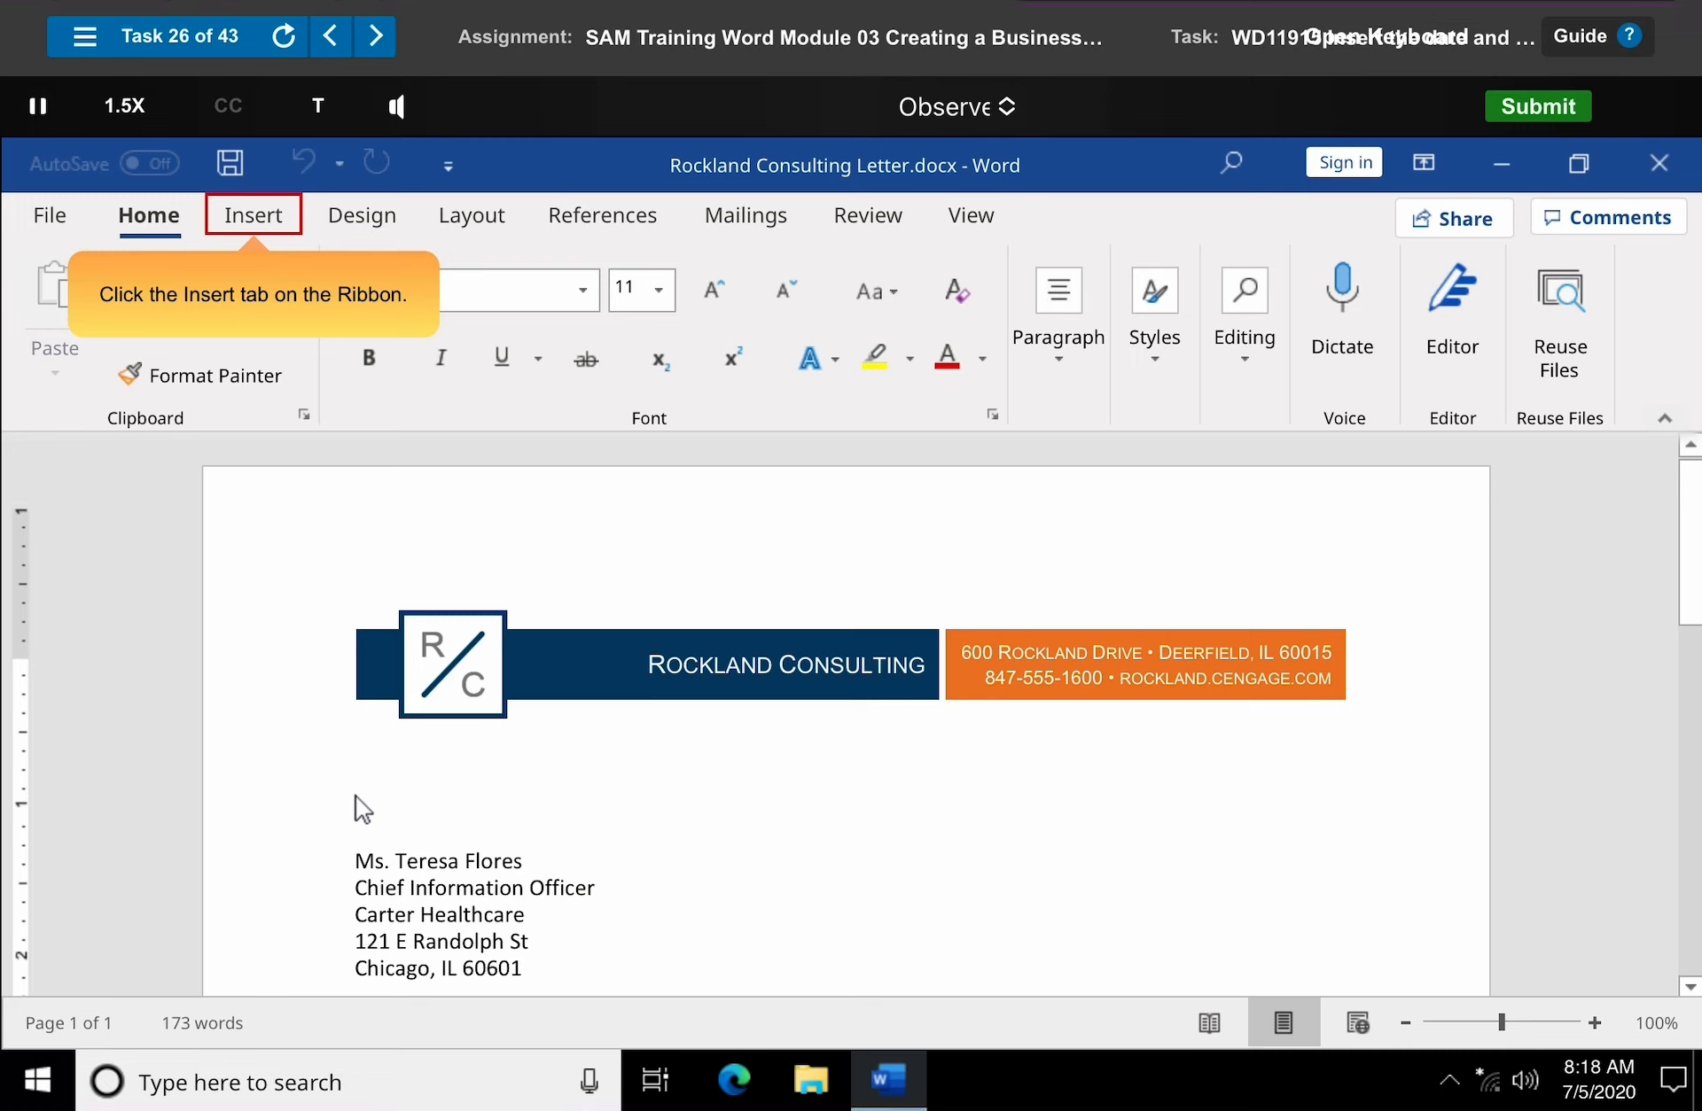
pyautogui.click(259, 227)
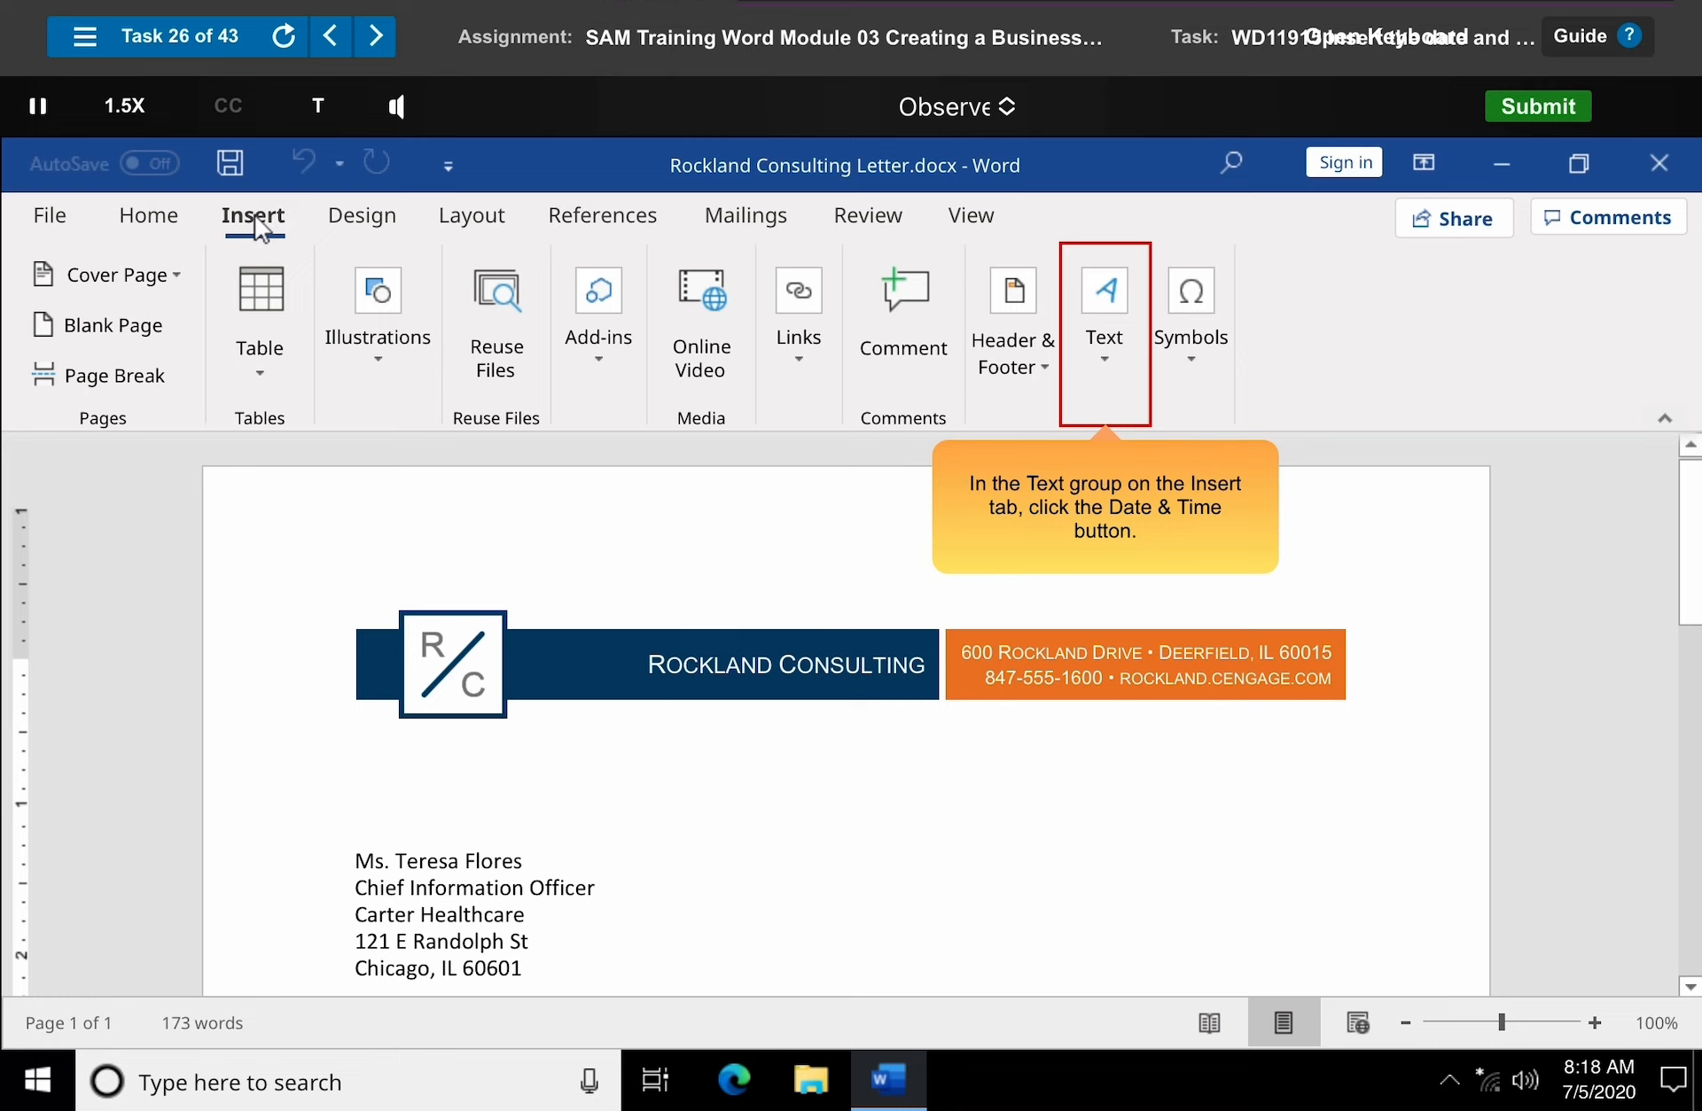
pyautogui.click(1106, 335)
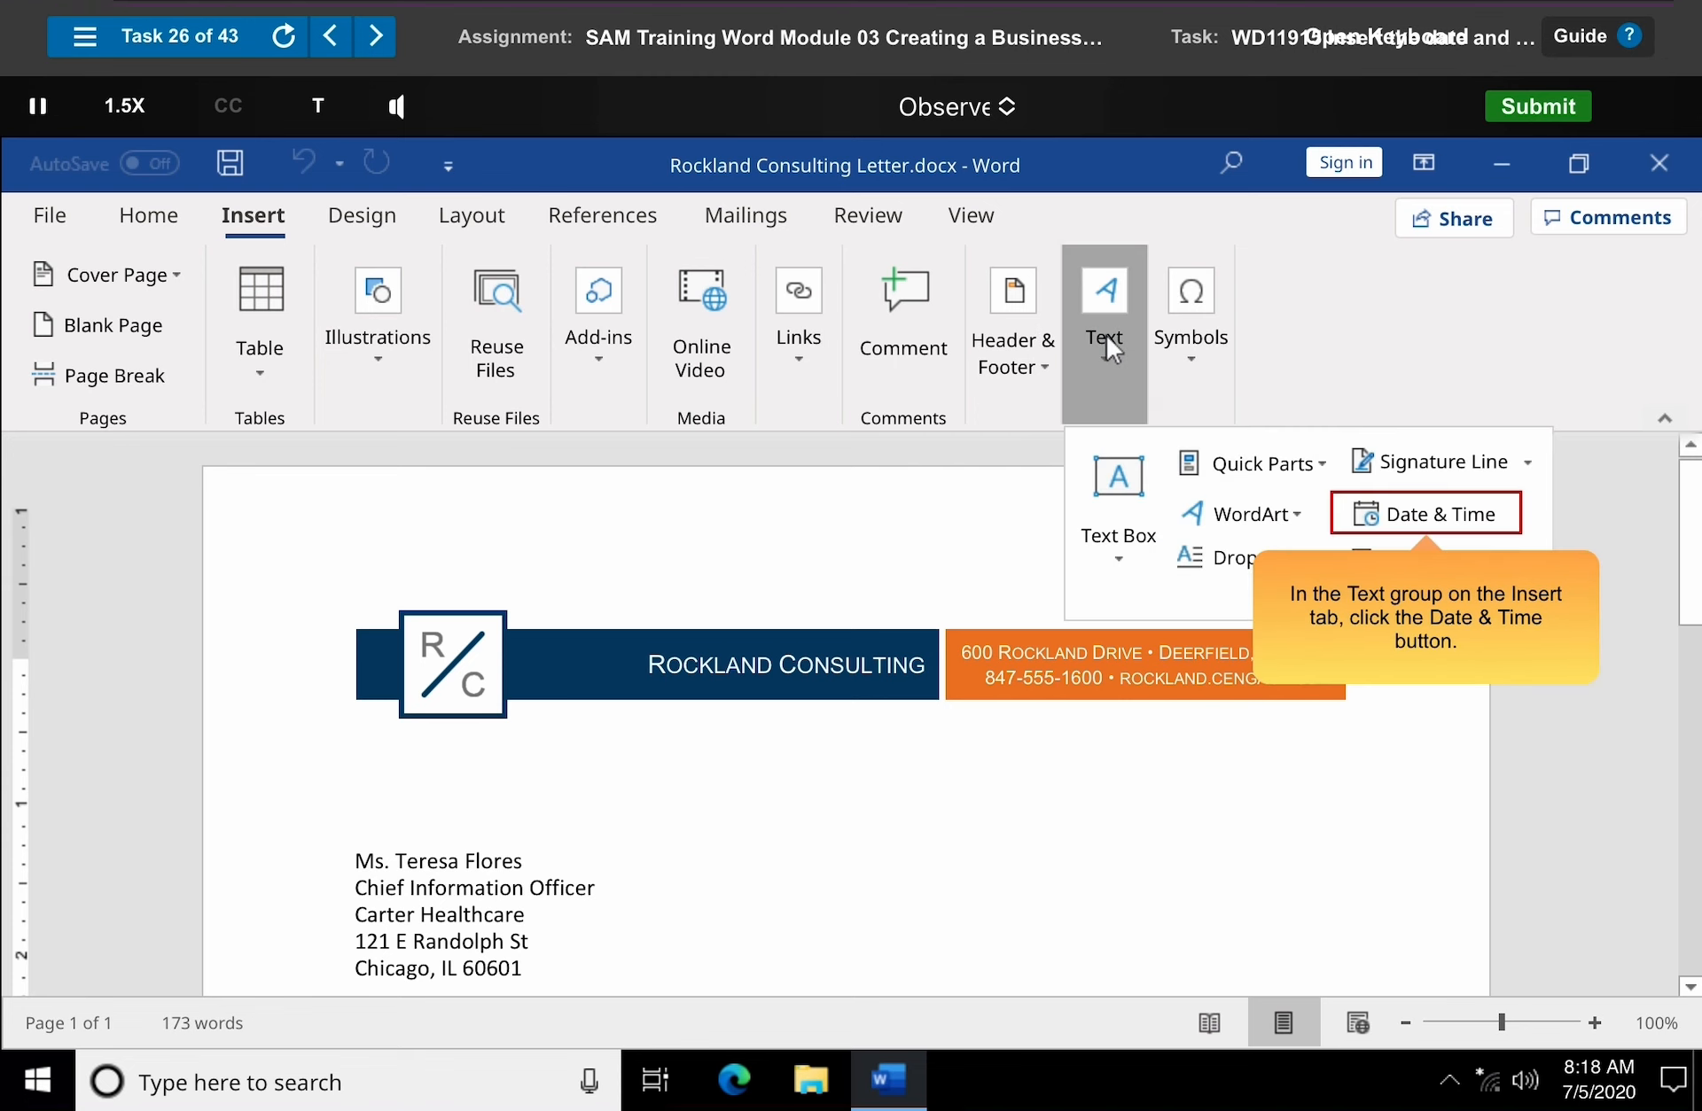
pyautogui.click(1427, 514)
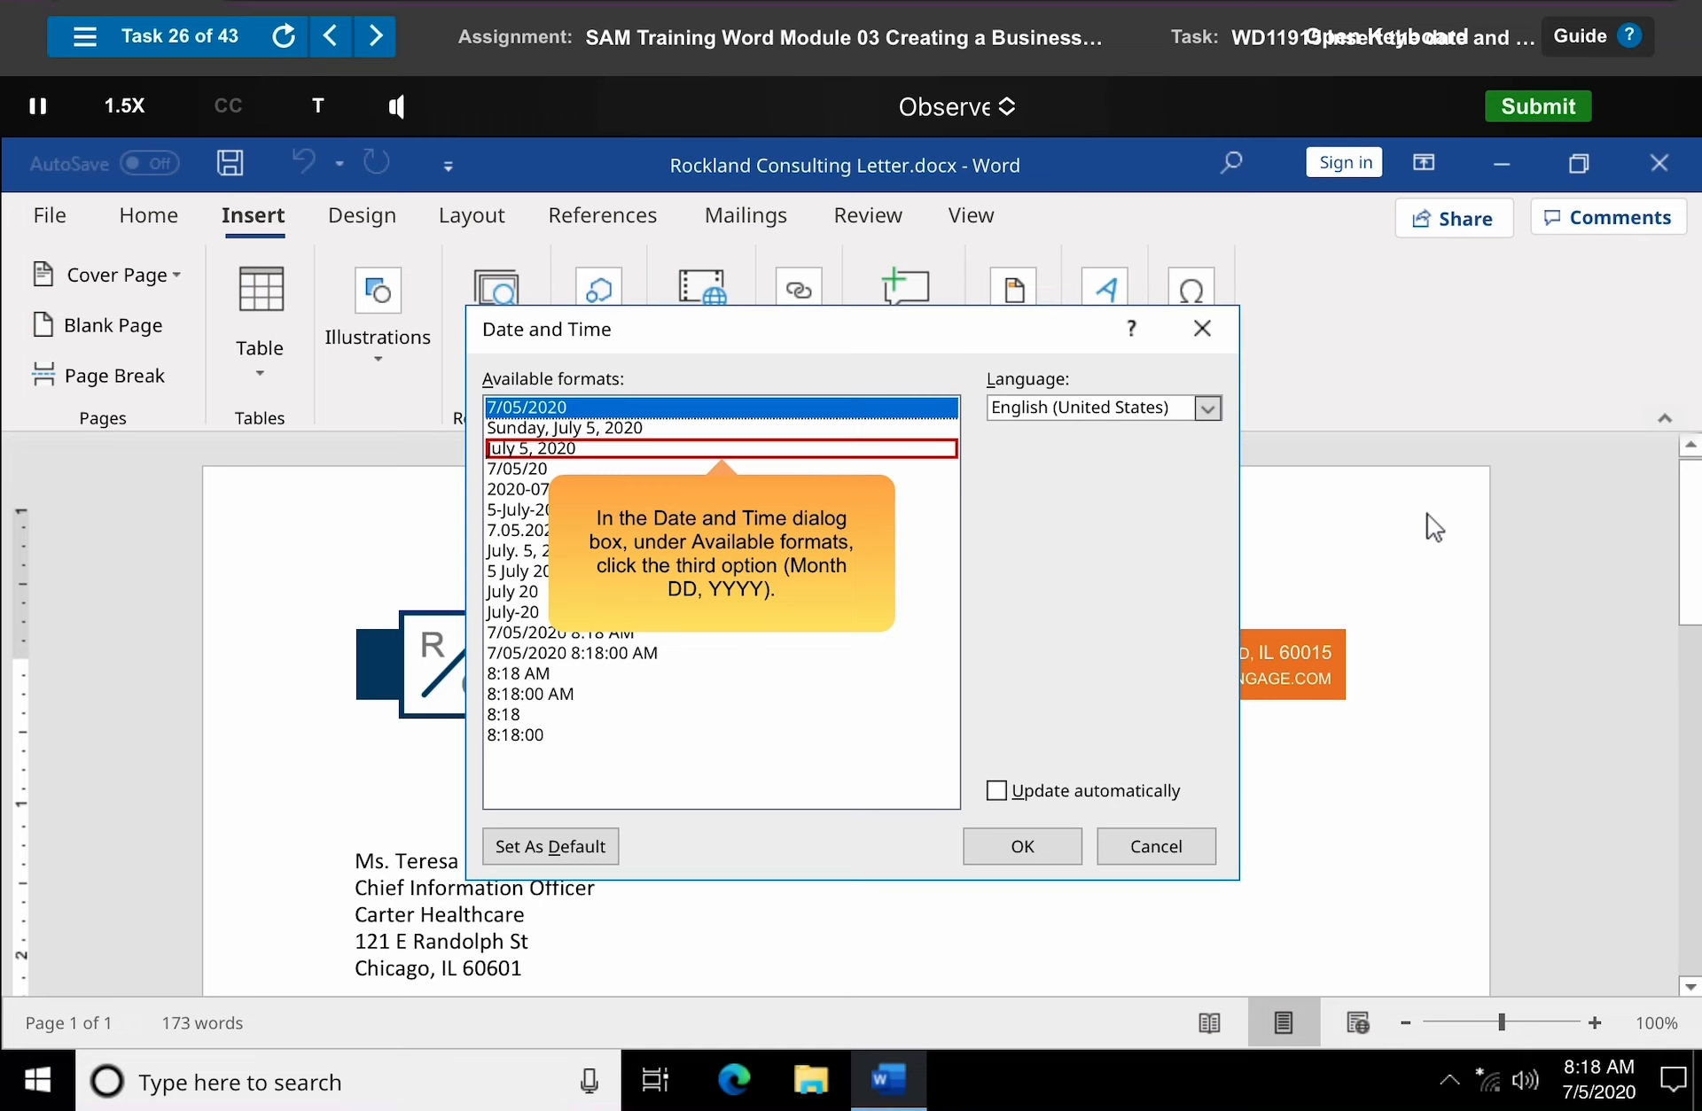
pyautogui.click(723, 451)
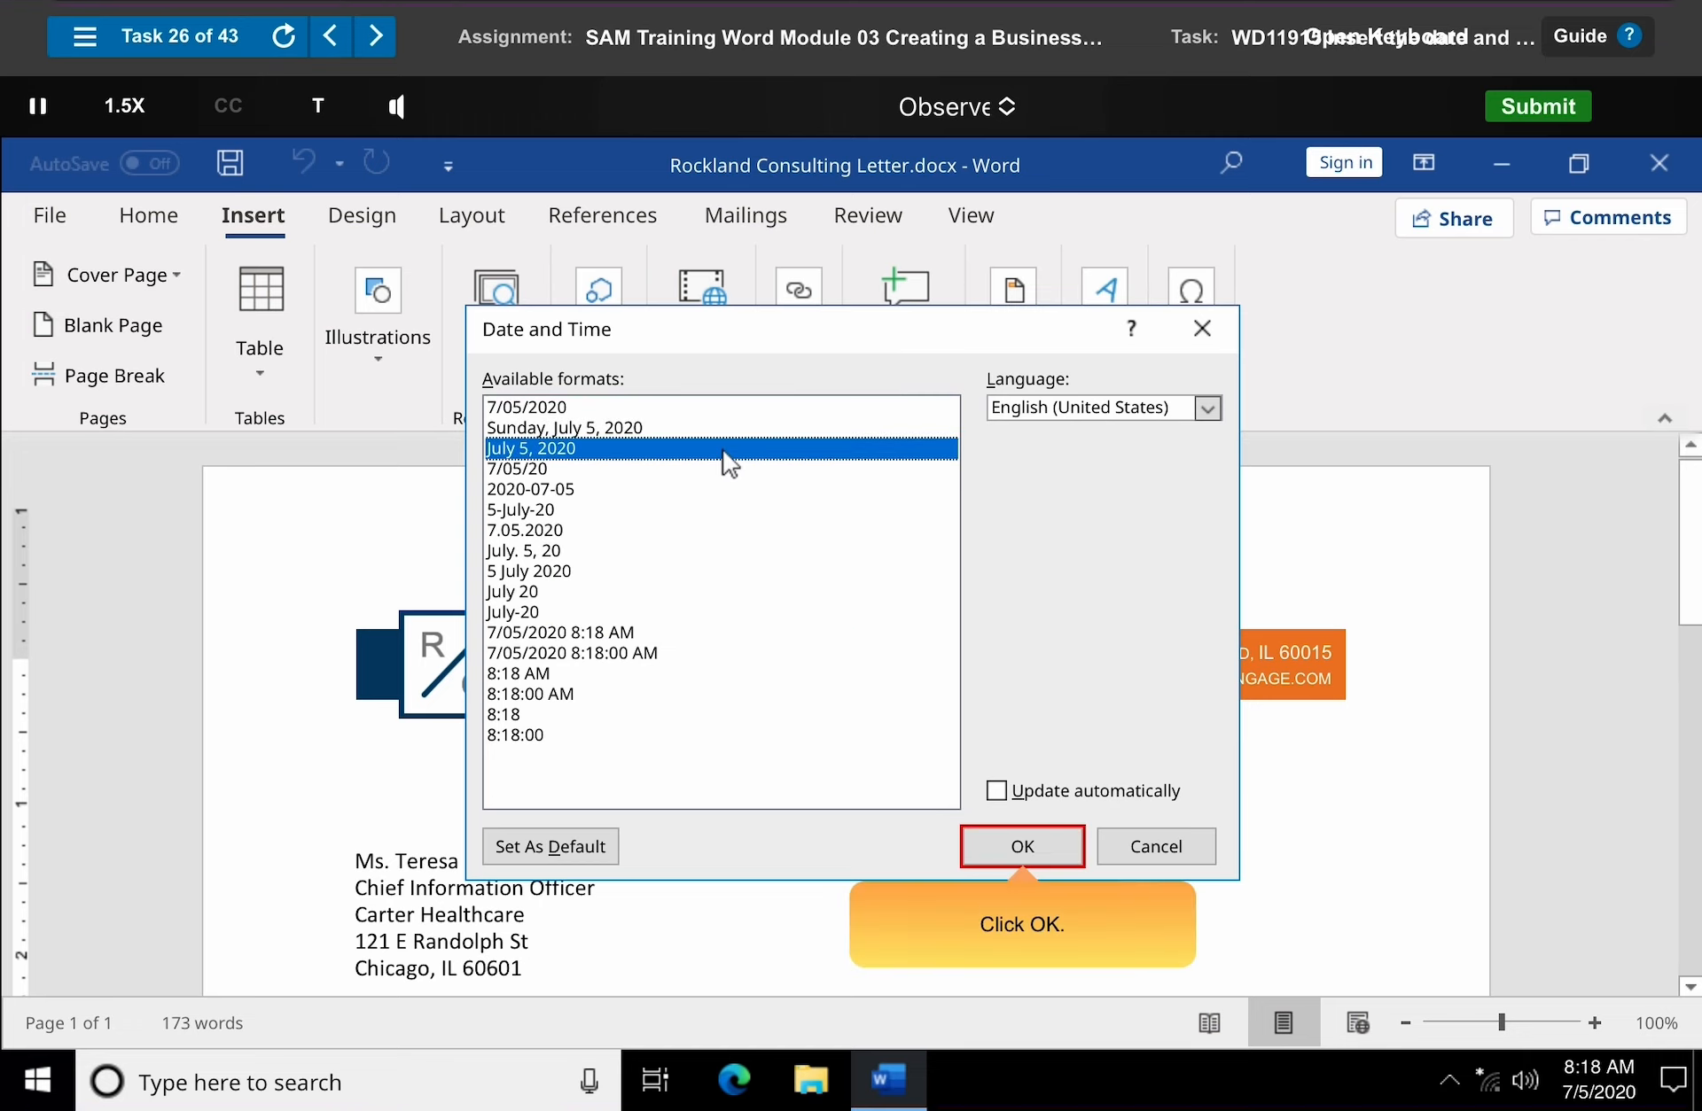
pyautogui.click(1021, 848)
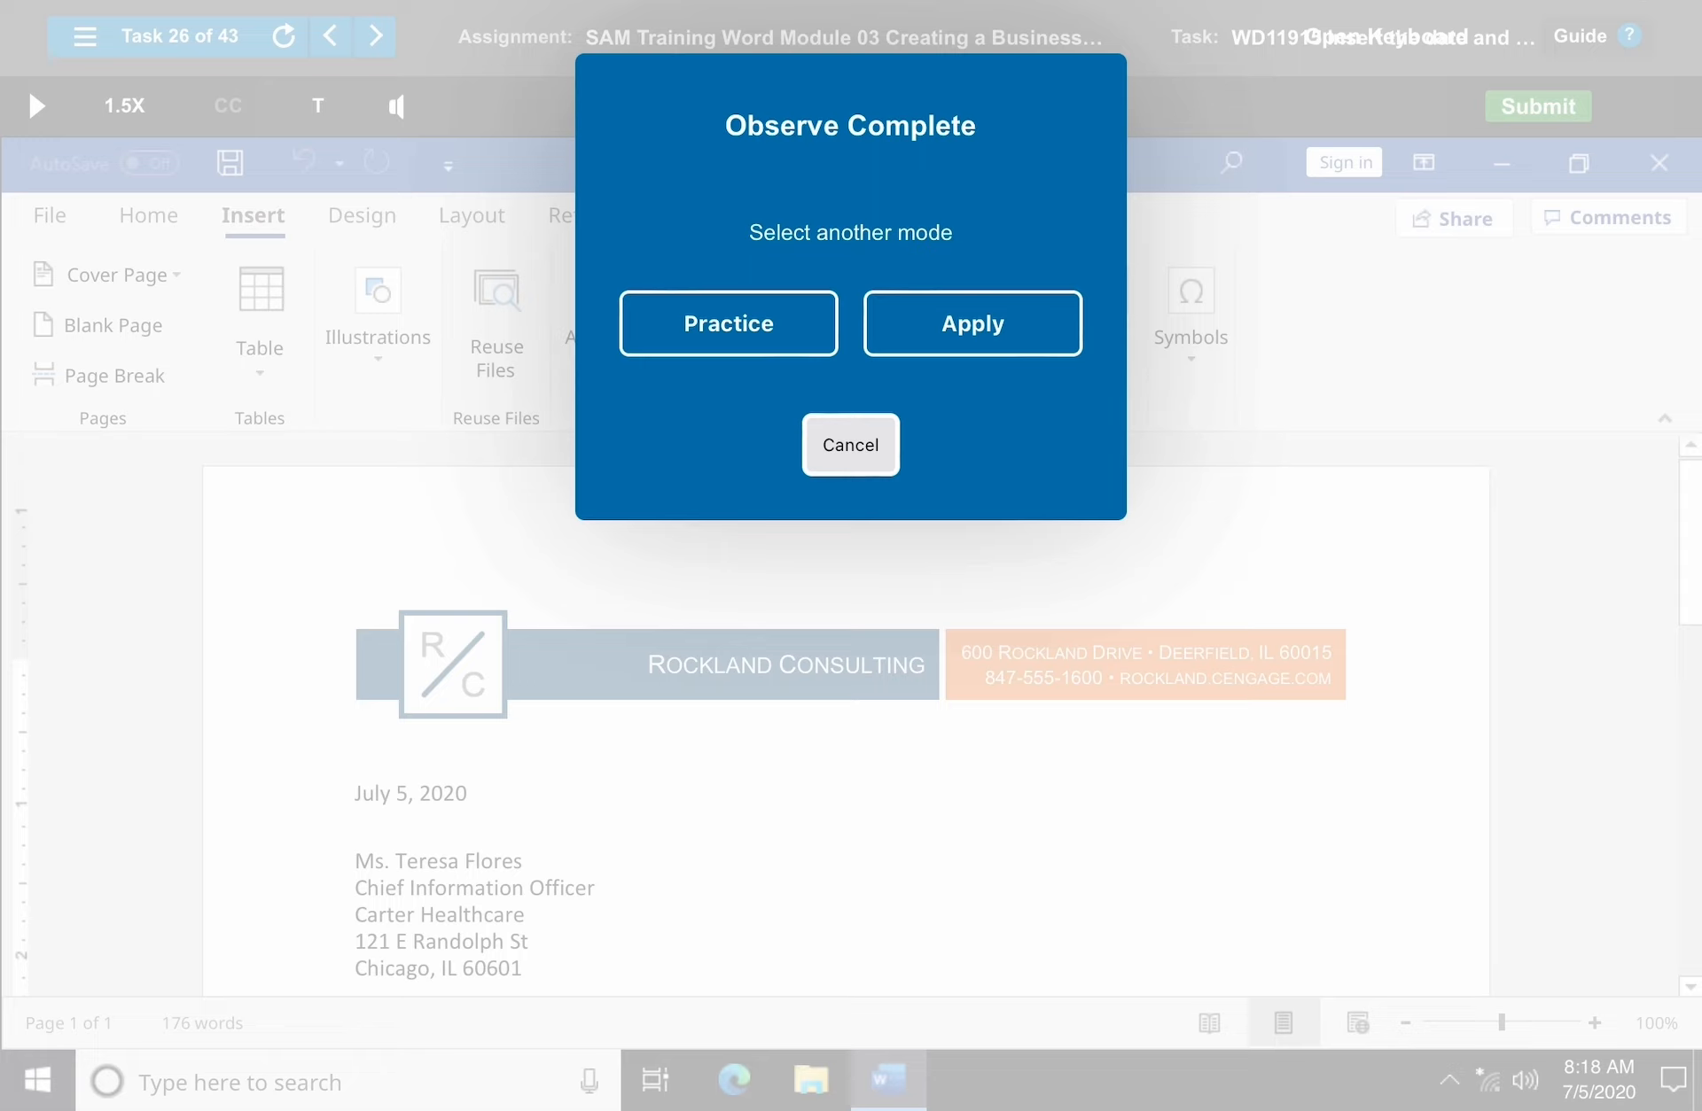
pyautogui.click(851, 445)
# - Start the Task 27 demonstration and open the Insert Table dialog for the blank paragraph below the "Rockland will schedule" paragraph
pyautogui.click(375, 36)
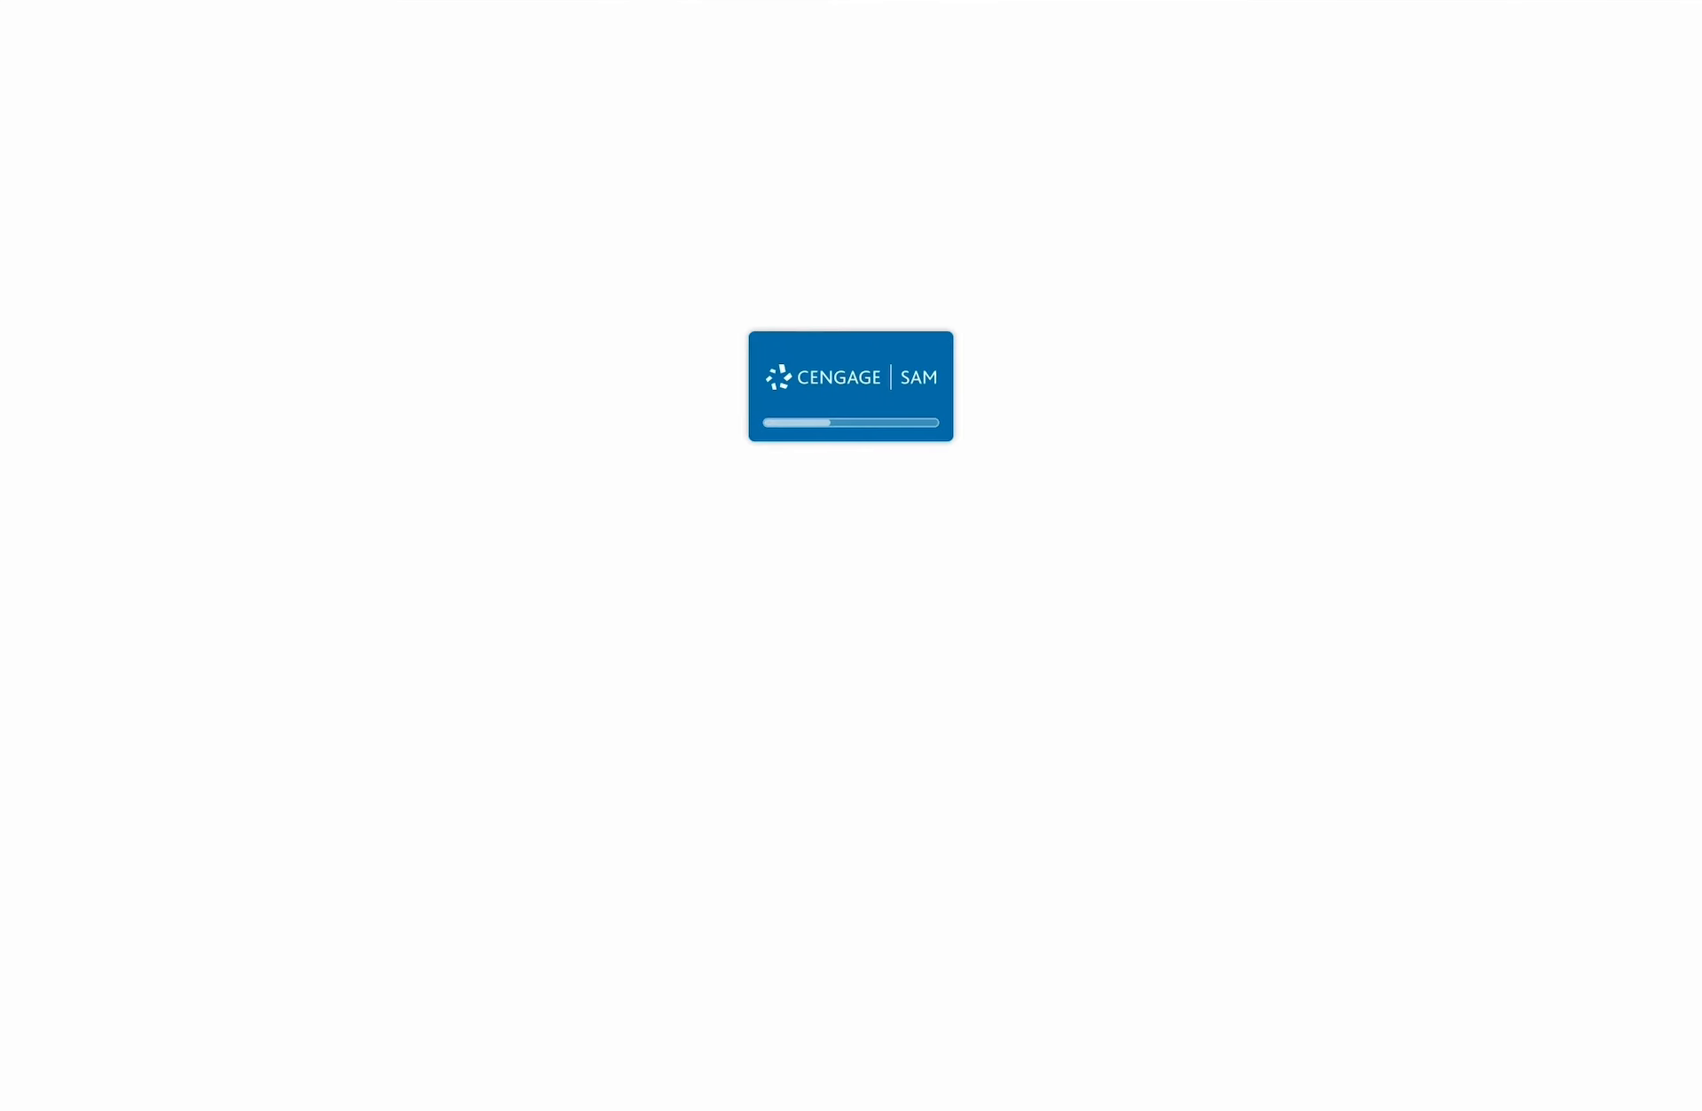
pyautogui.click(851, 562)
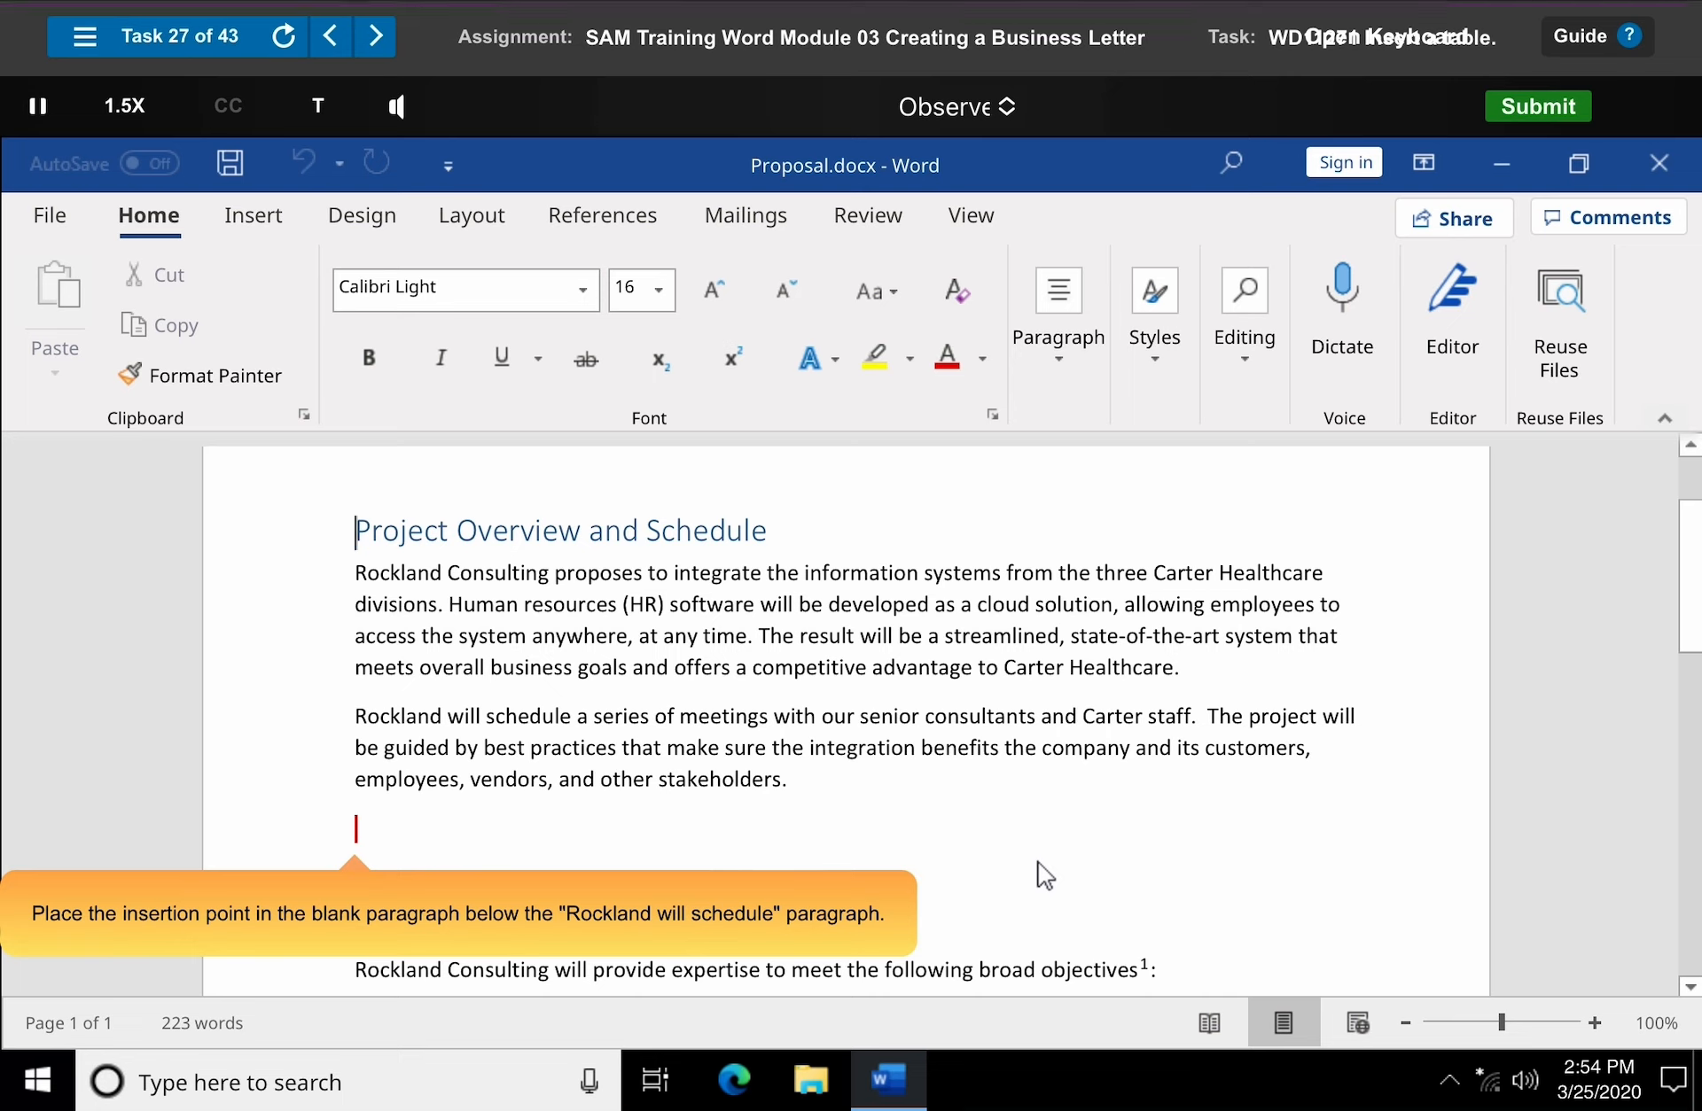
pyautogui.click(356, 829)
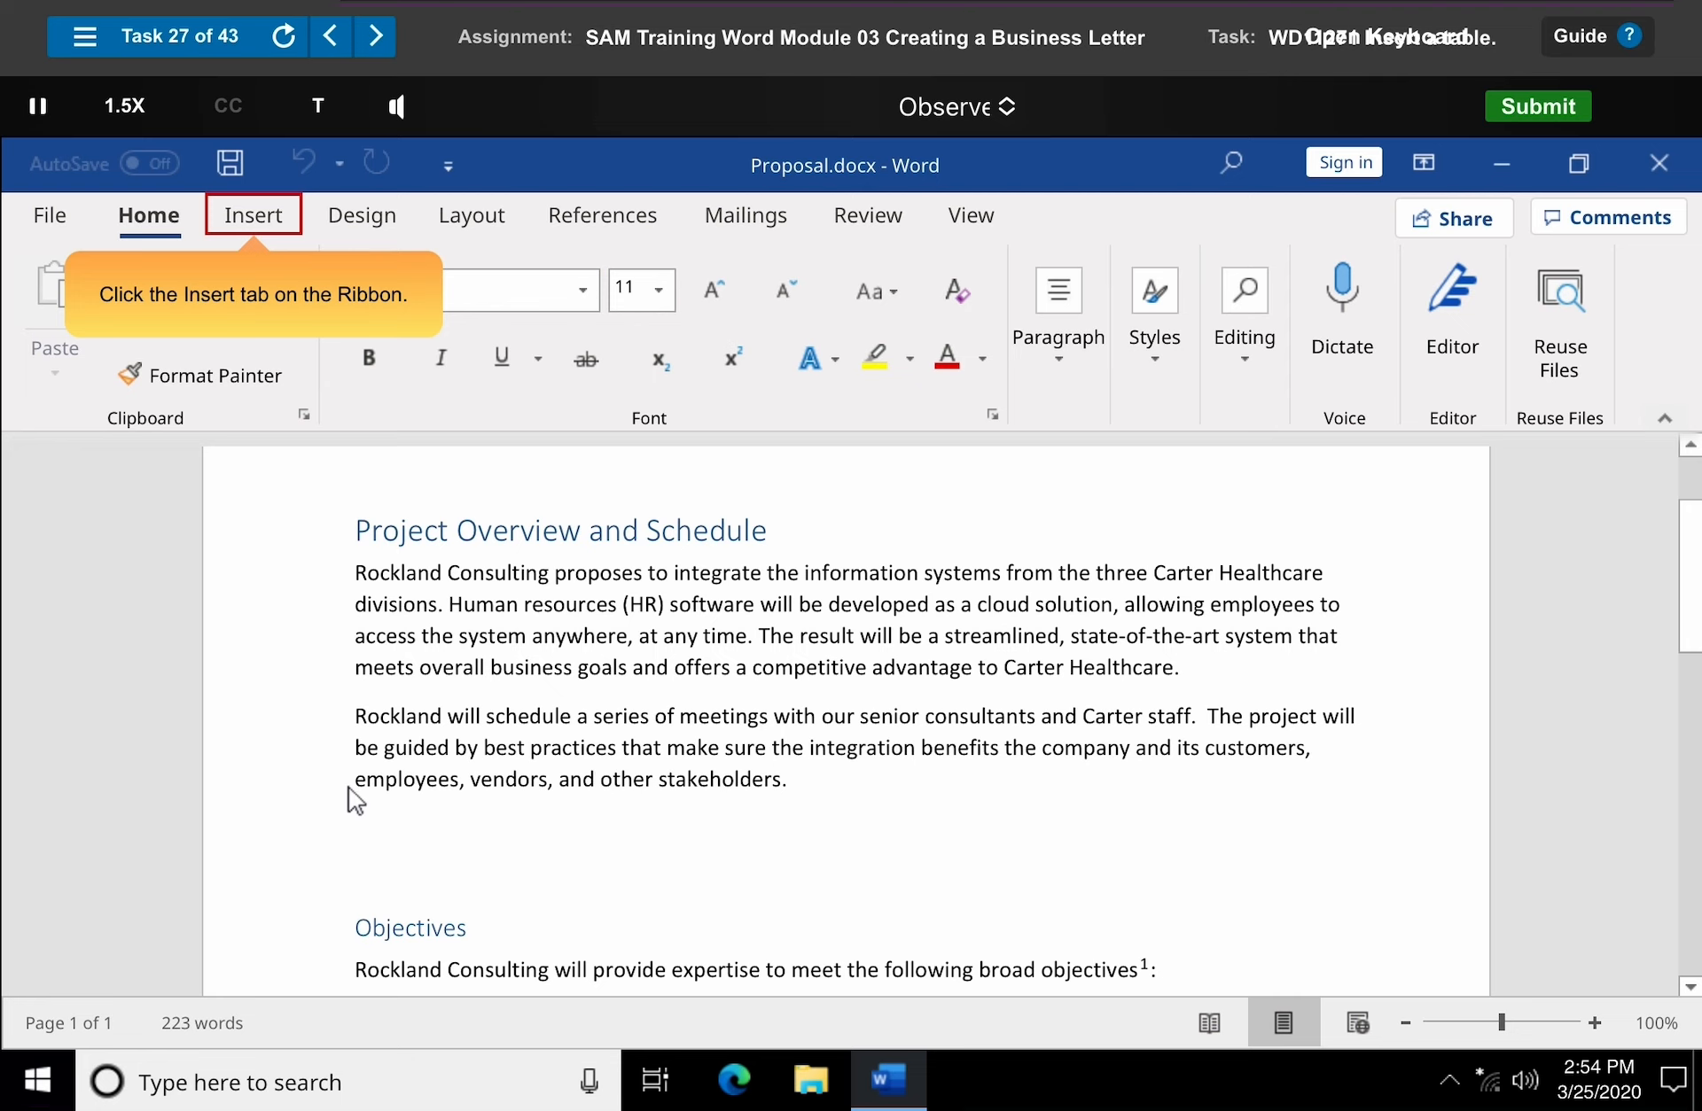
pyautogui.click(255, 216)
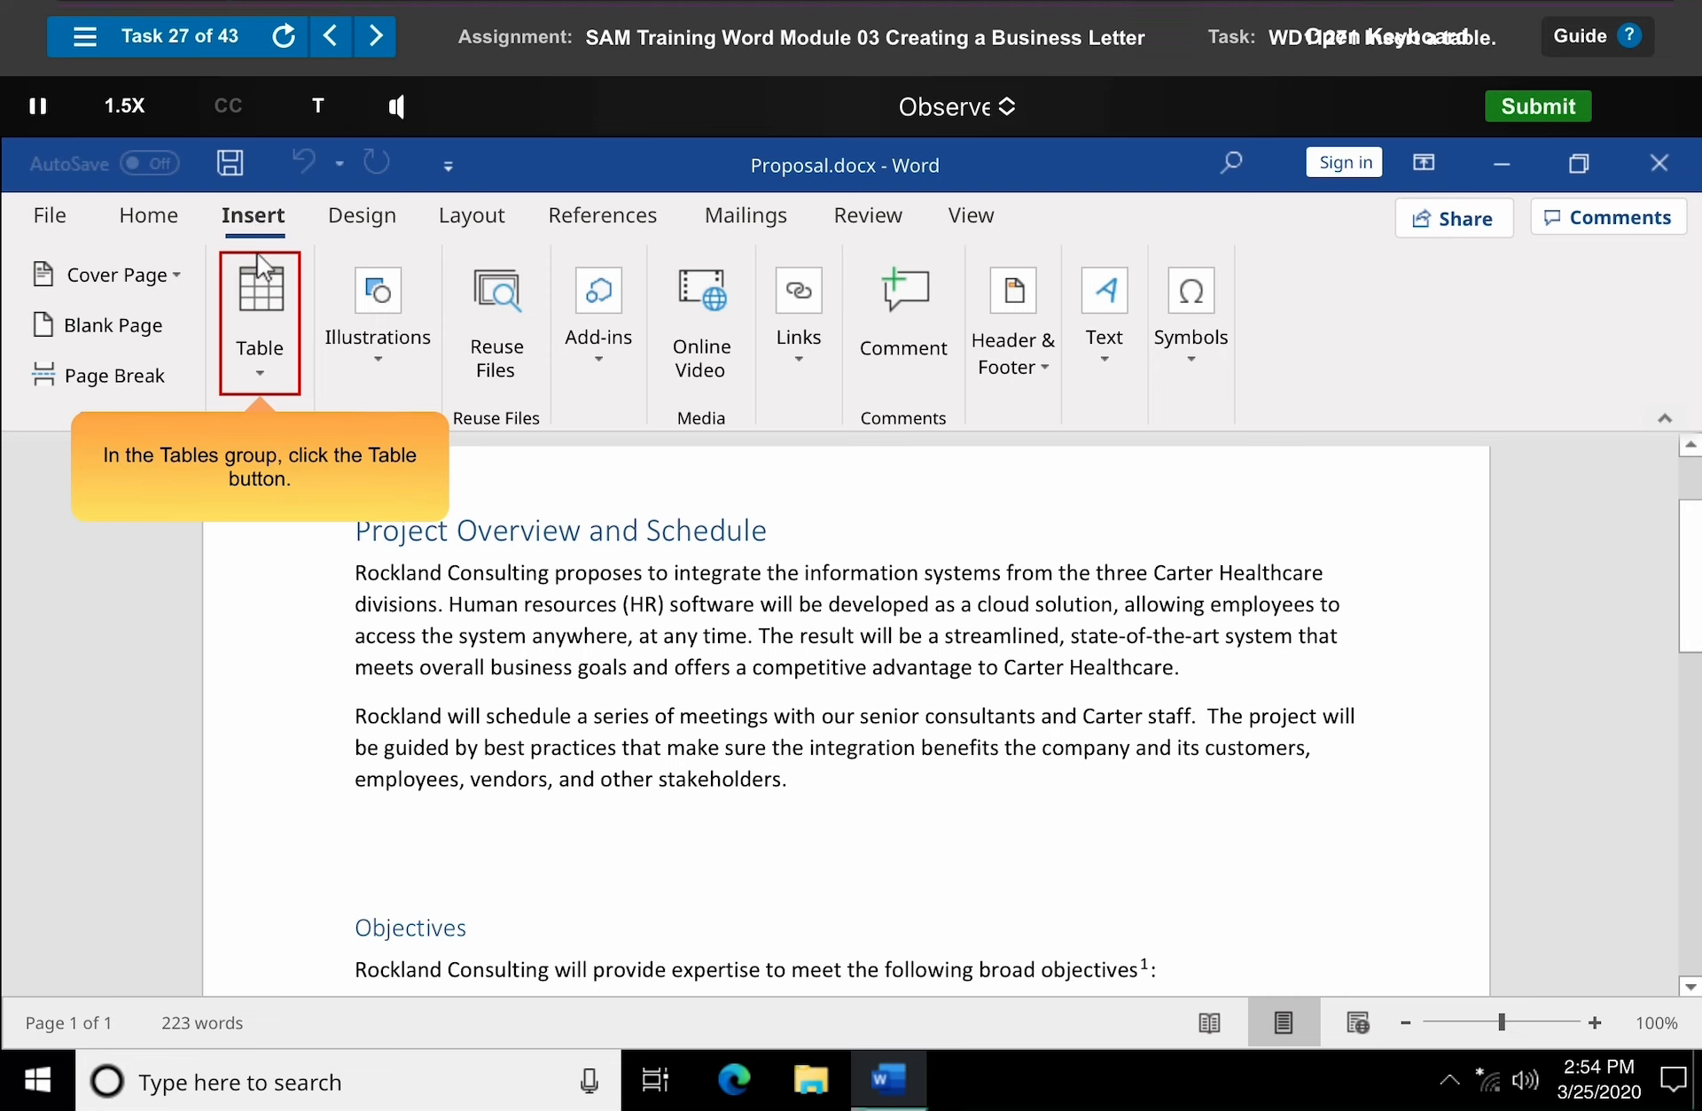
pyautogui.click(266, 337)
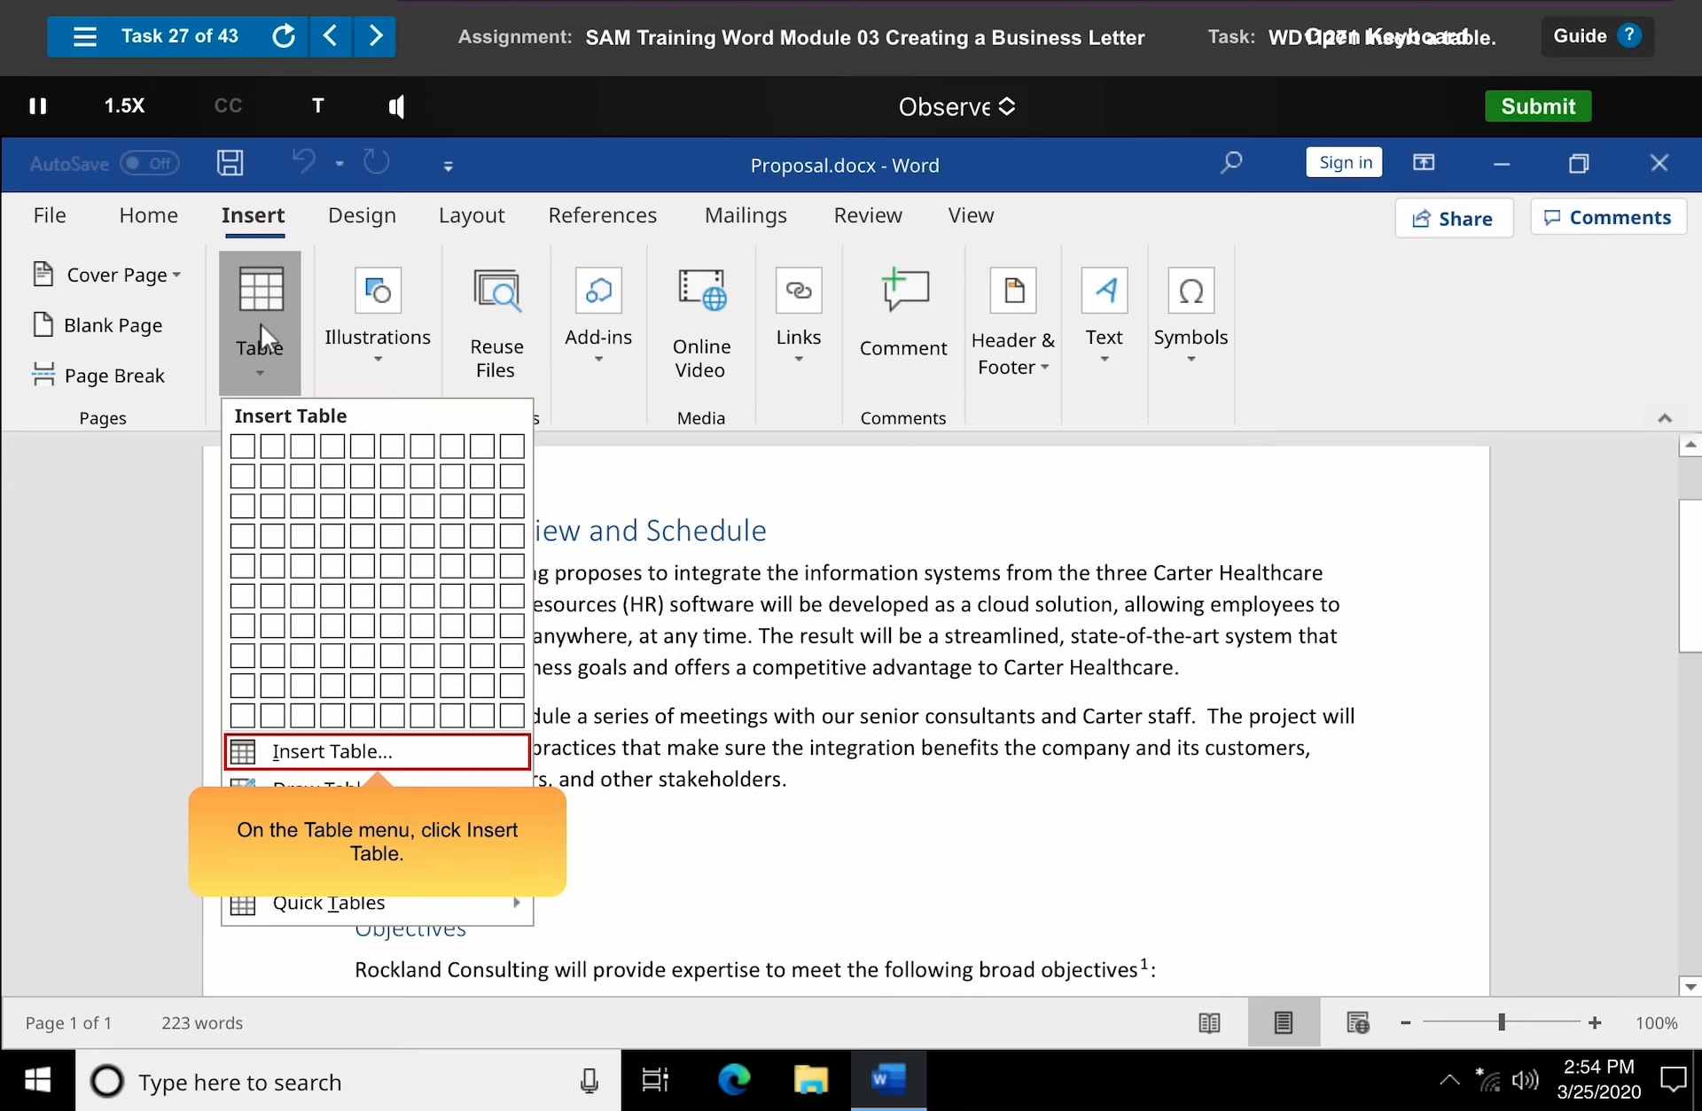
pyautogui.click(381, 758)
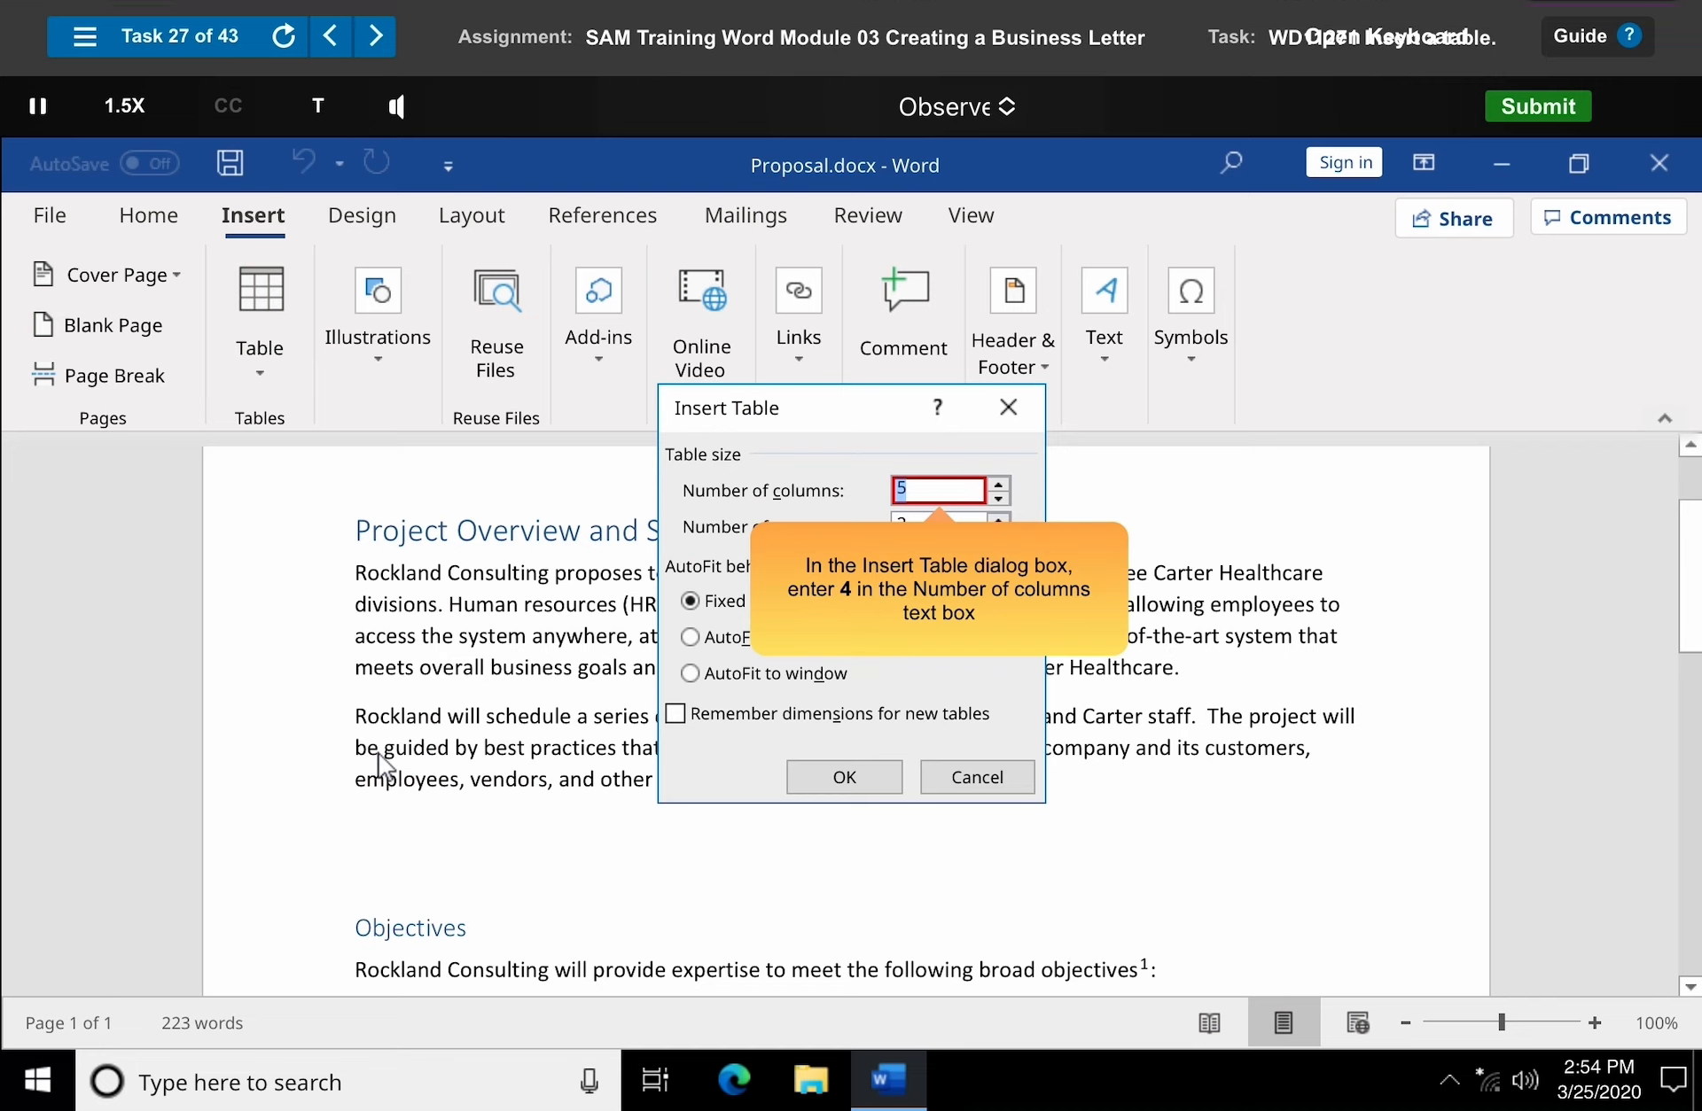
# - Insert a table with 4 columns and 3 rows and leave the completed demonstration
pyautogui.click(941, 494)
pyautogui.press('BackSpace')
pyautogui.write('4')
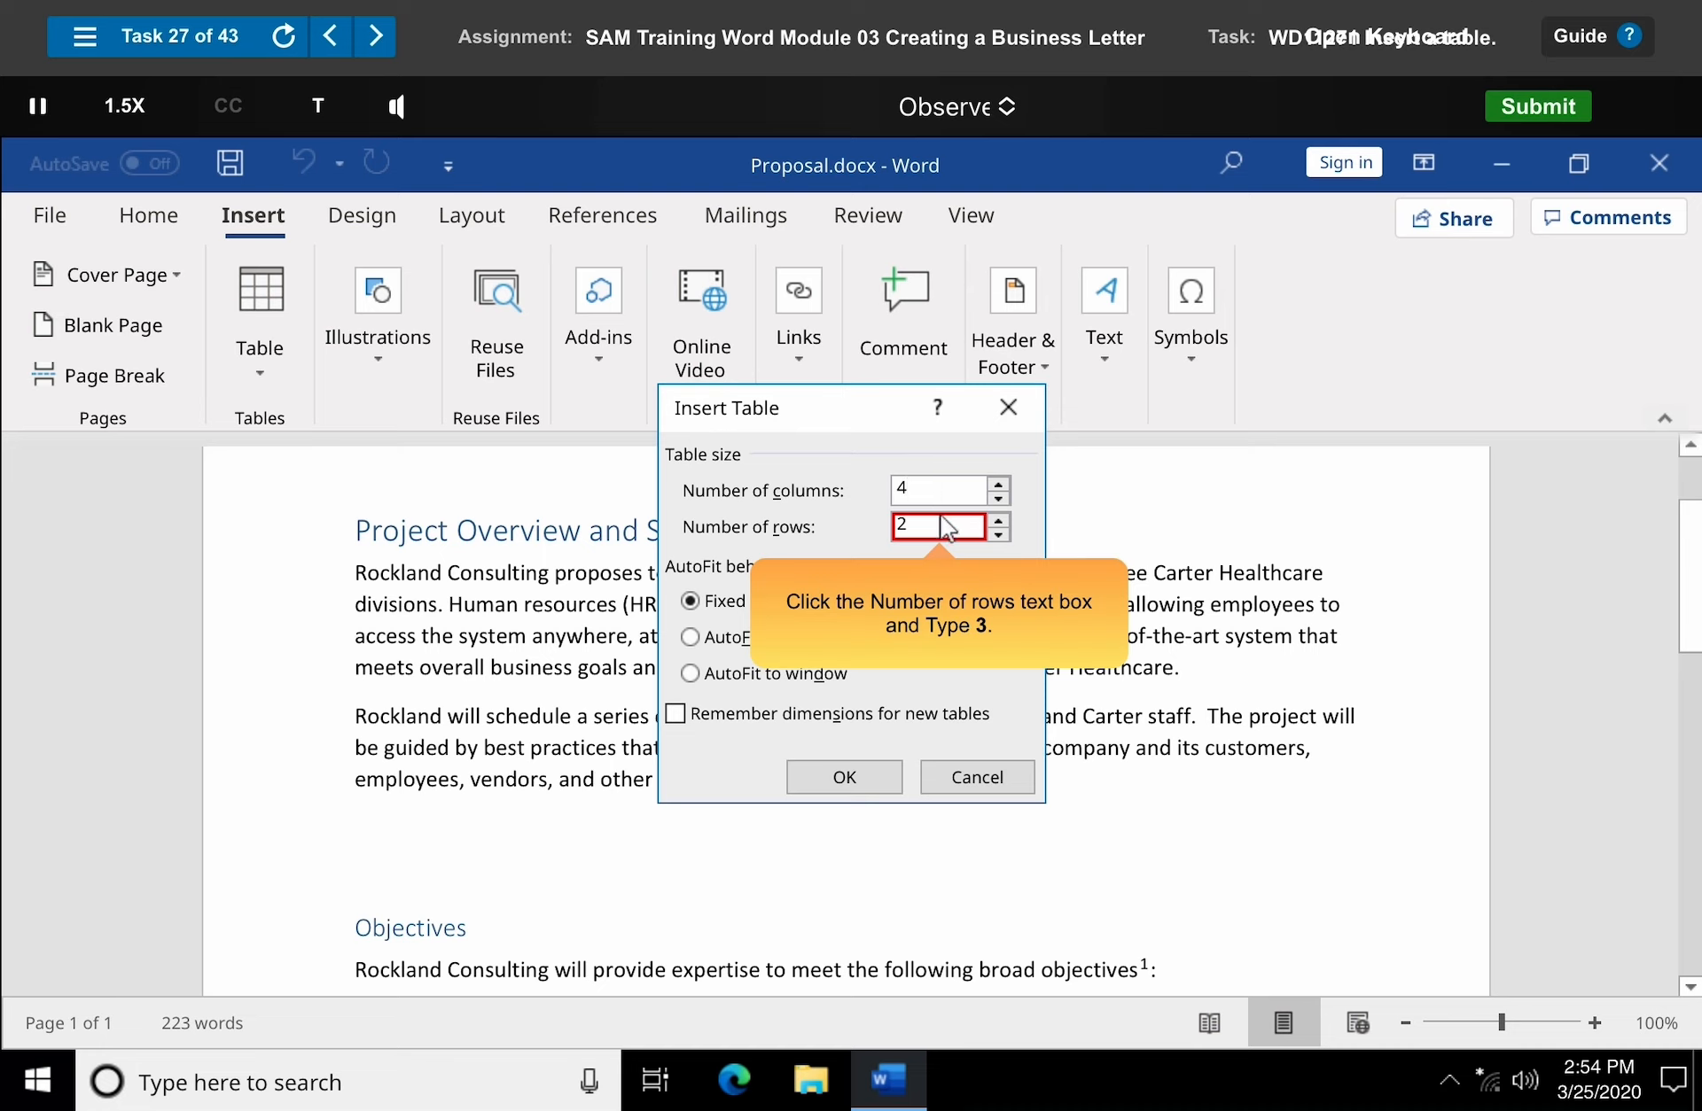
pyautogui.click(942, 528)
pyautogui.write('3')
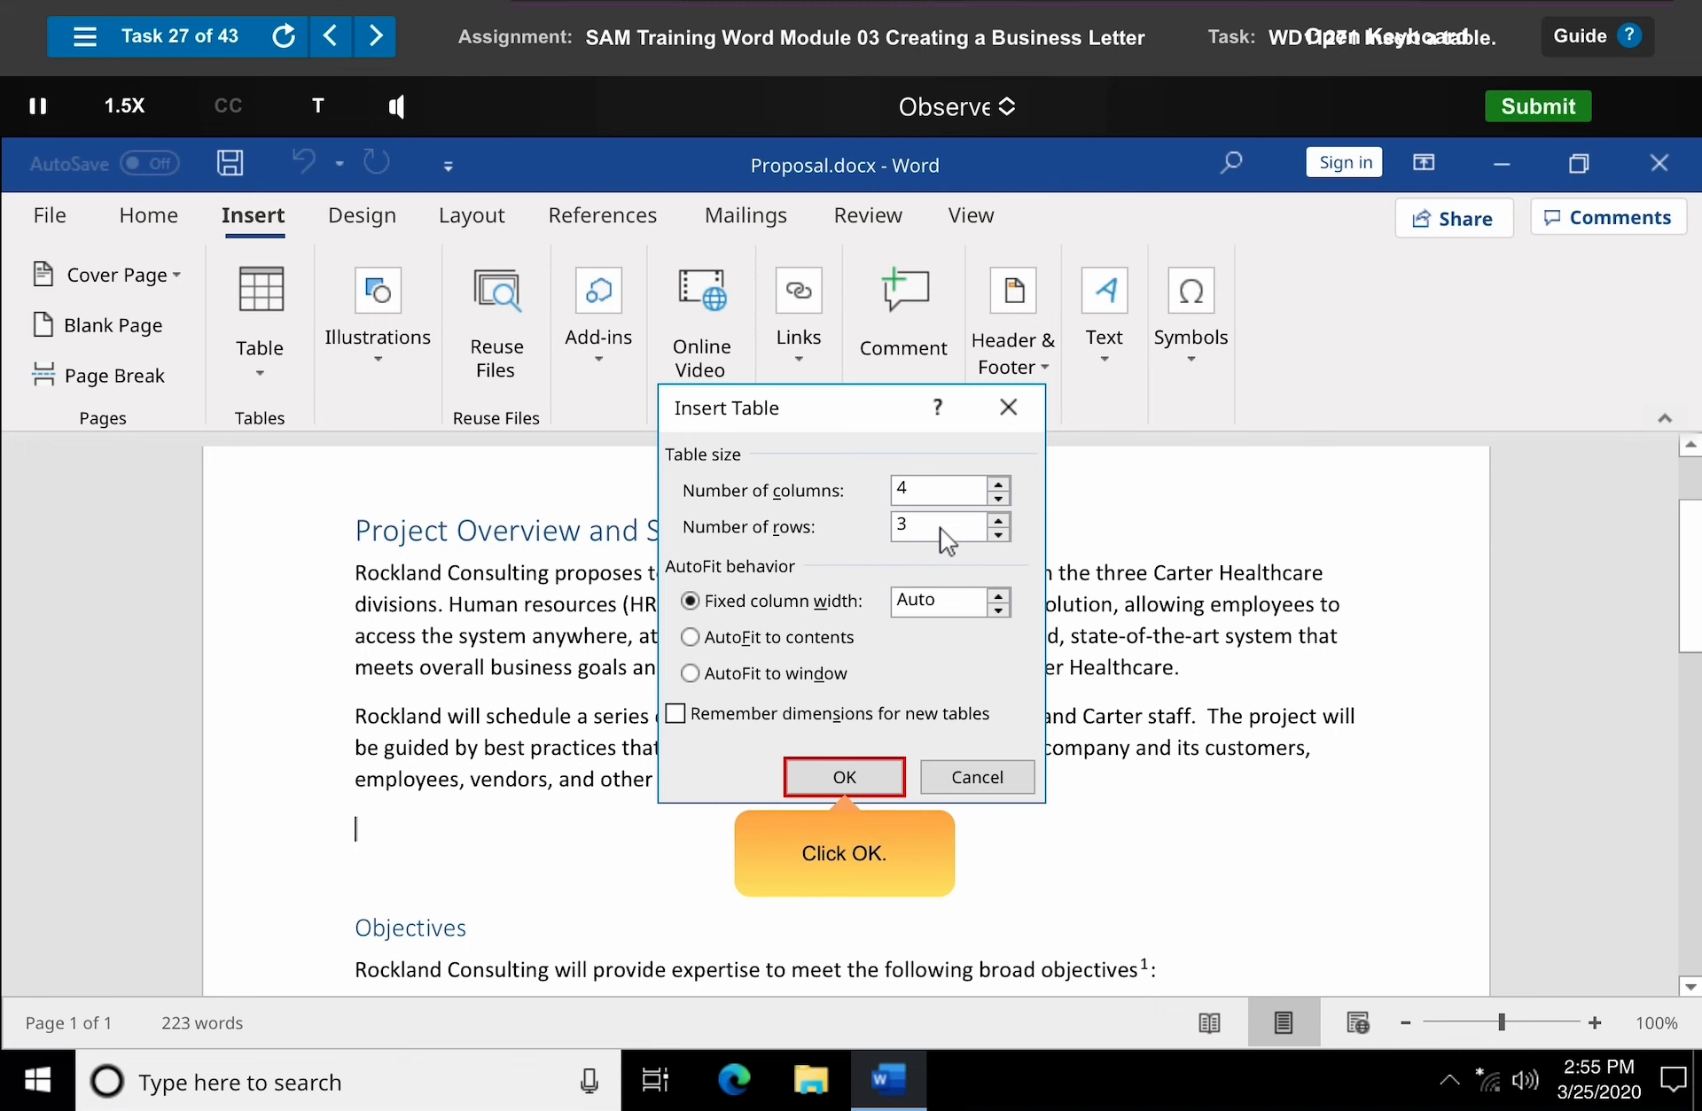
pyautogui.click(844, 778)
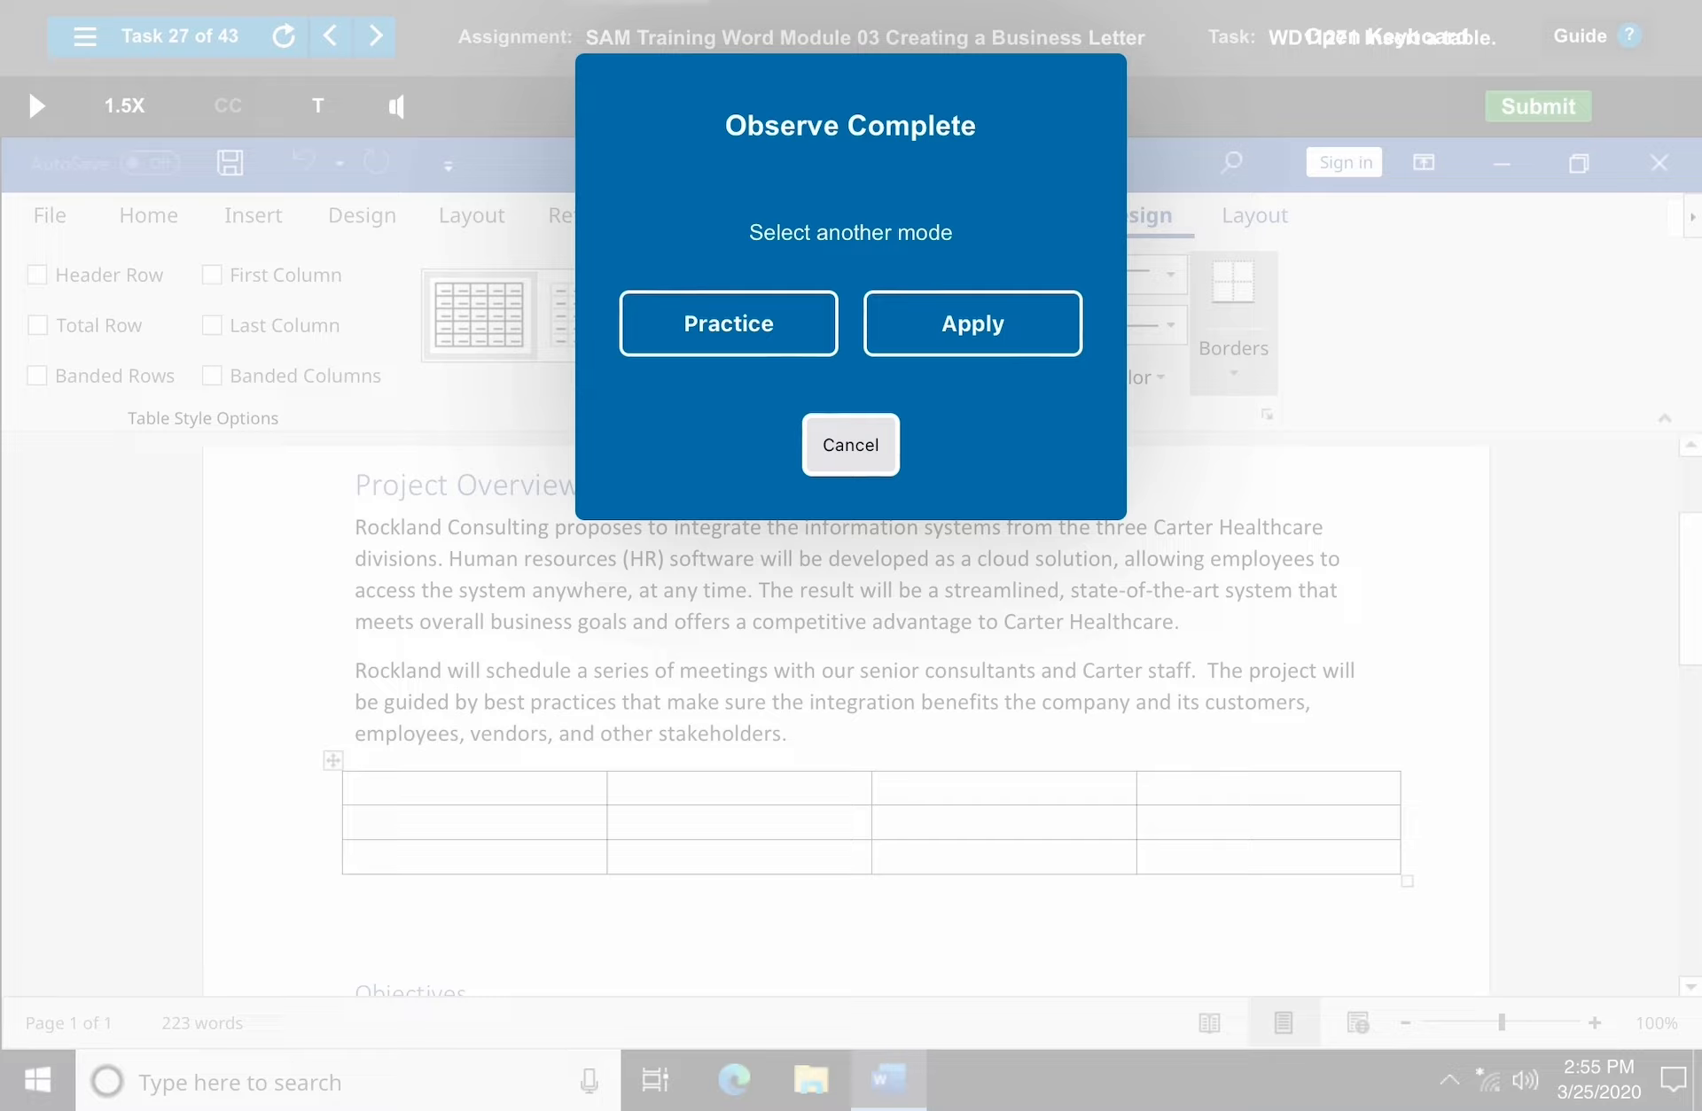
pyautogui.click(851, 445)
# - Start the Task 28 demonstration, enter "All" in the Attendees cell of the Kick-off Meeting row, and move to the next cell
pyautogui.click(376, 36)
pyautogui.click(851, 561)
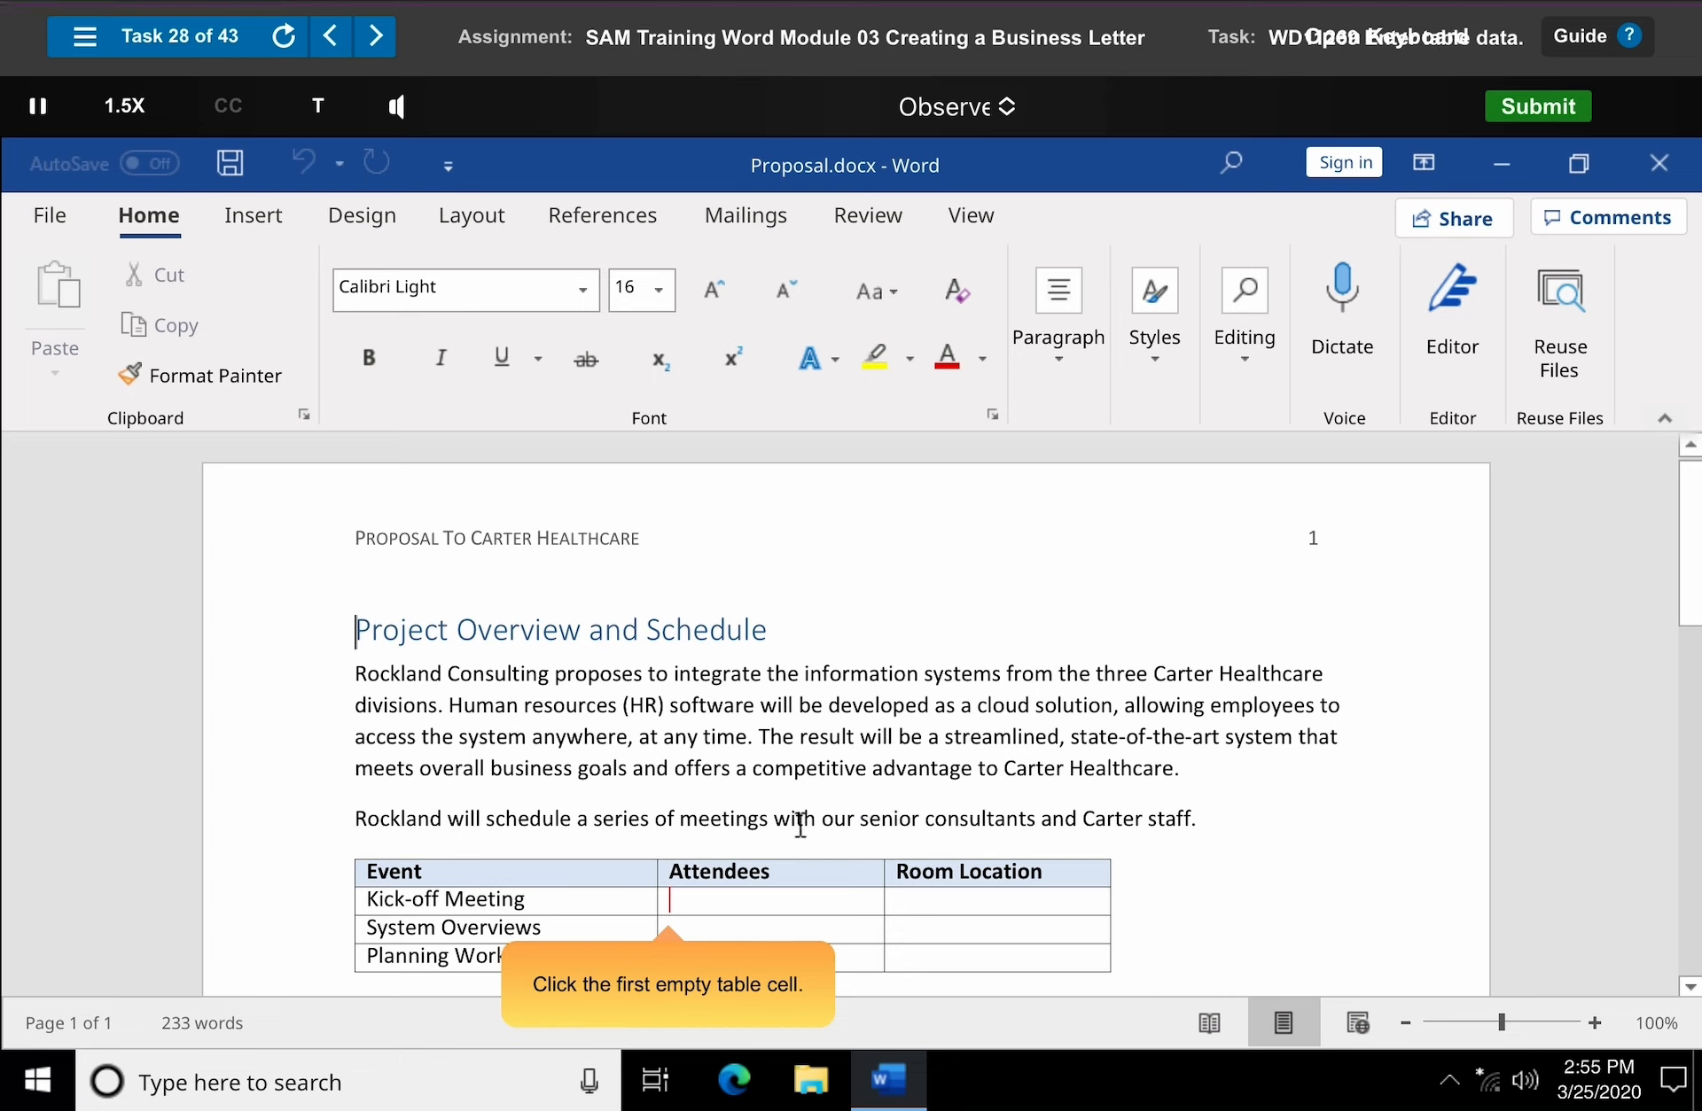
pyautogui.click(673, 899)
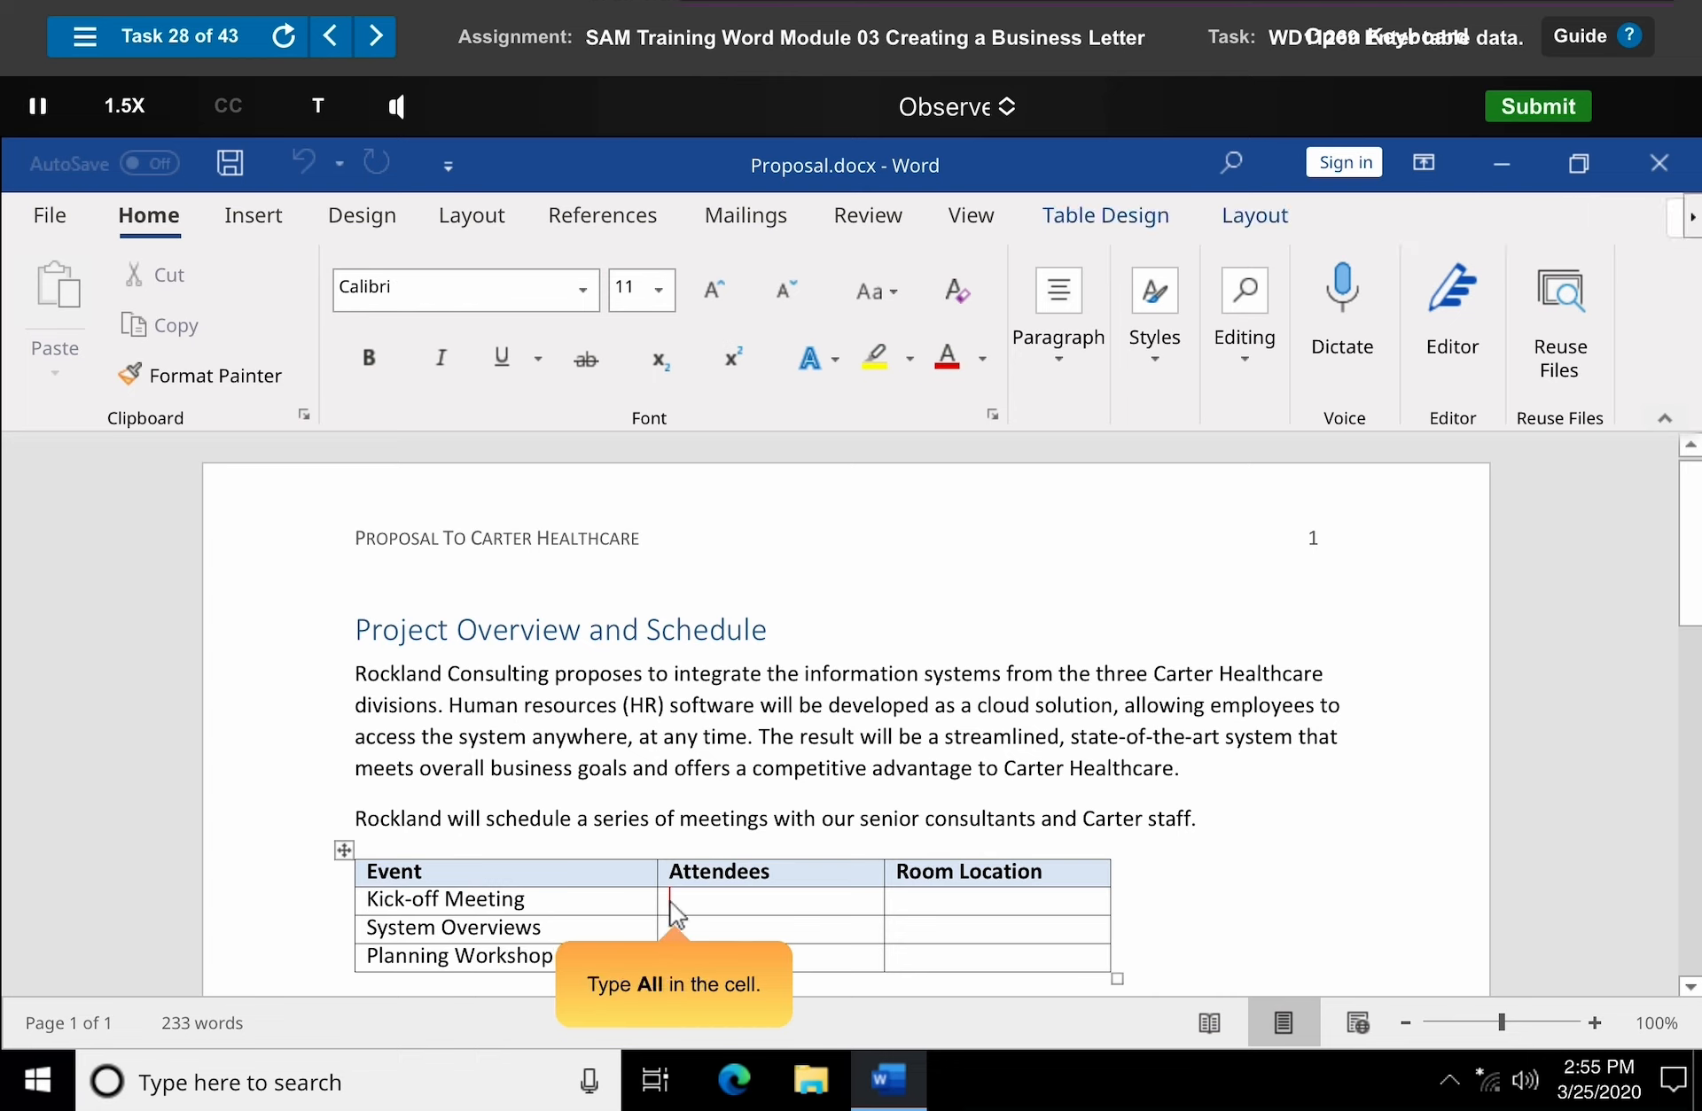
pyautogui.write('All')
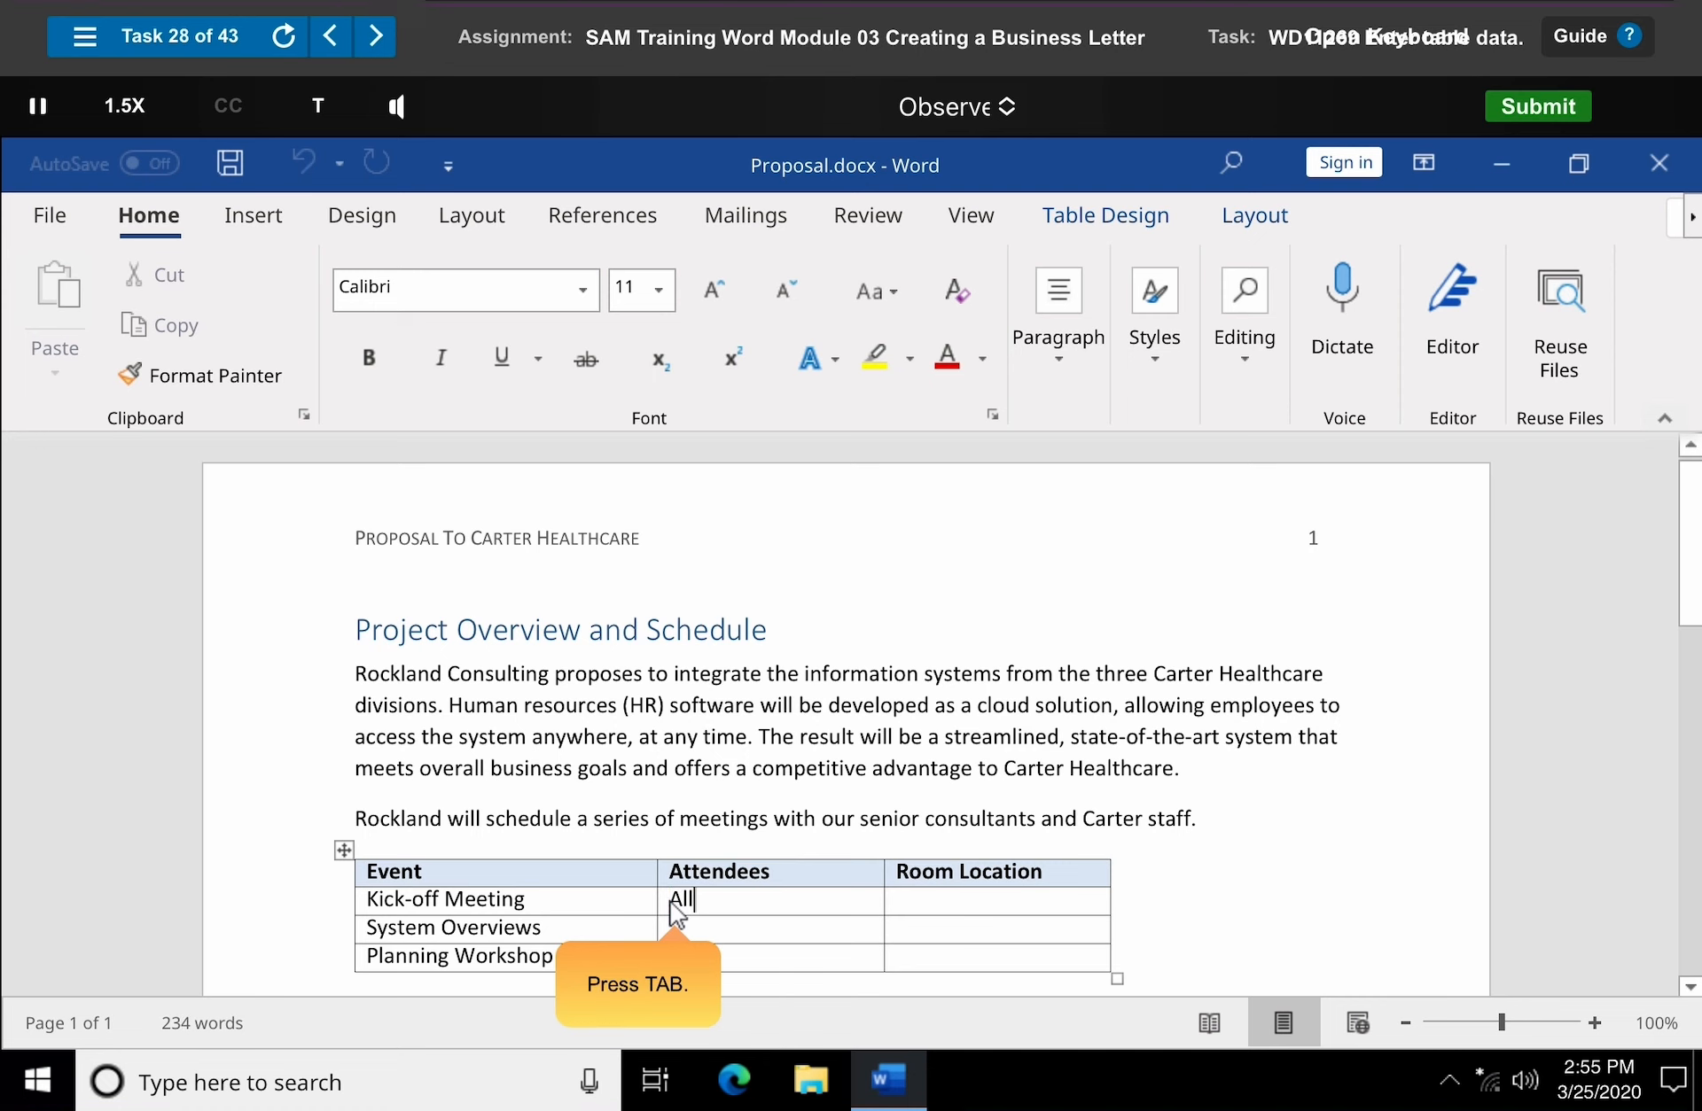
pyautogui.press('Tab')
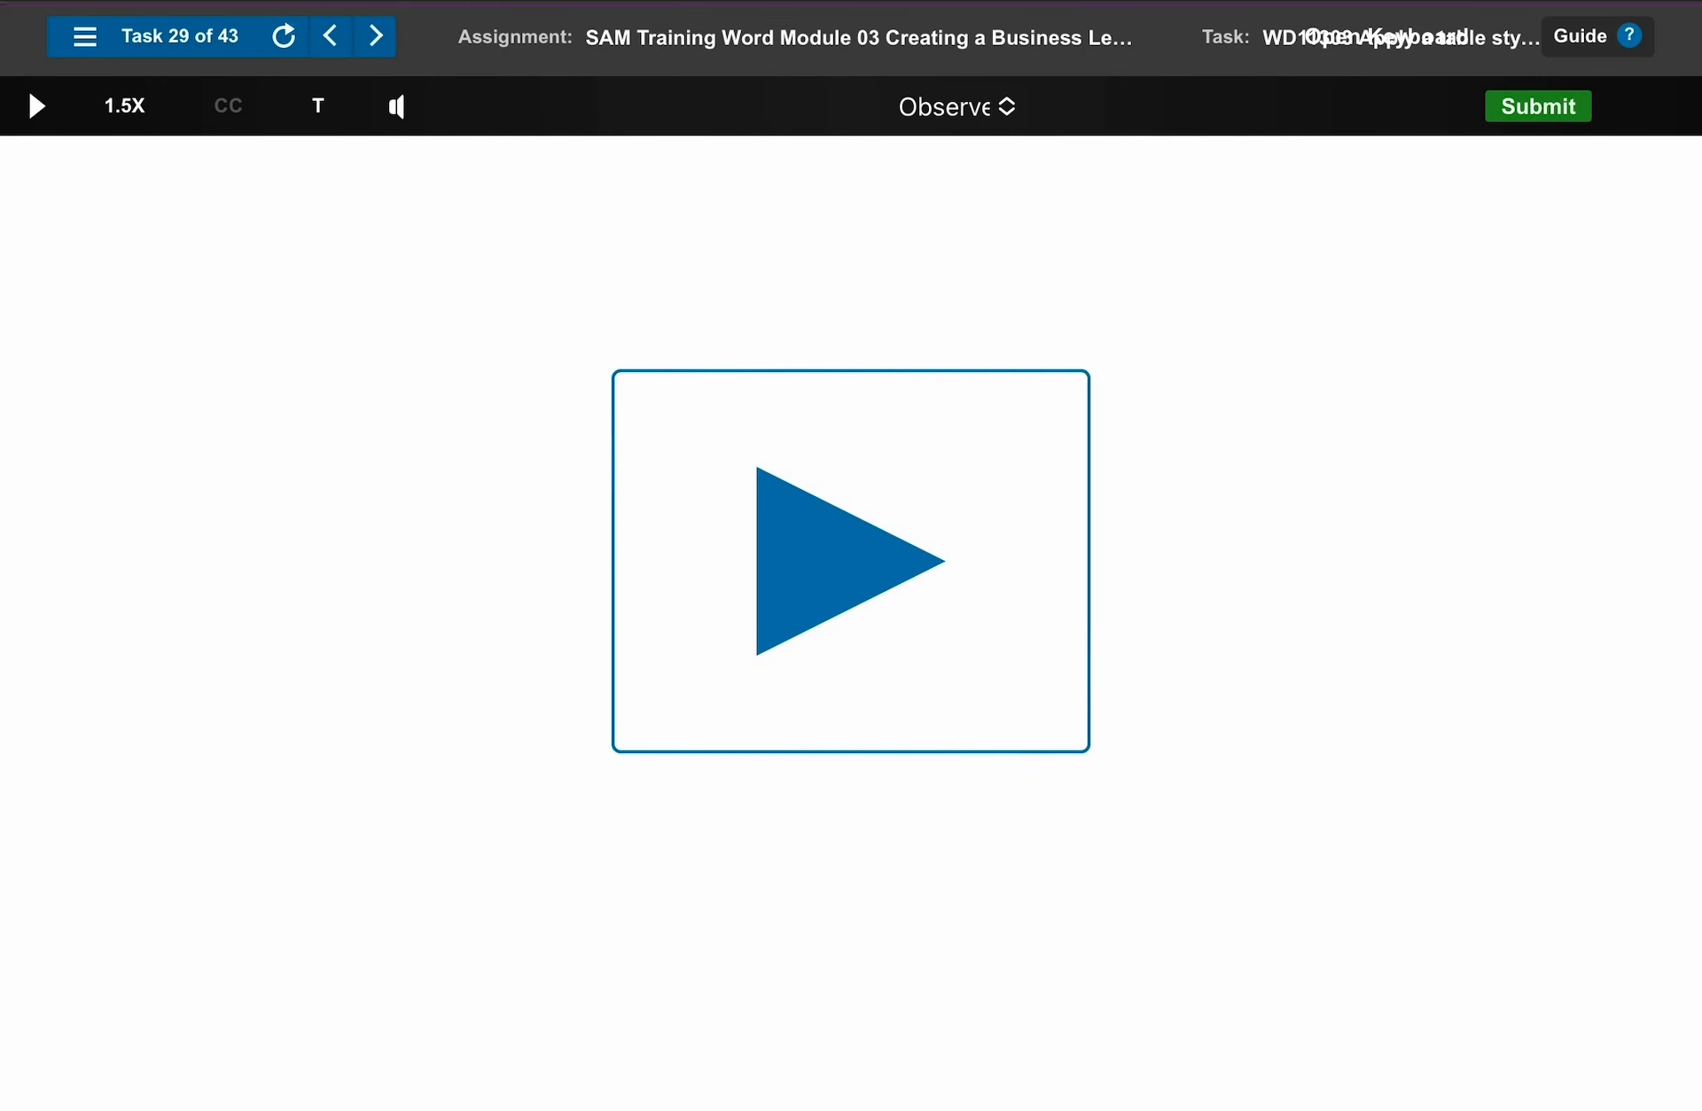
# - Play the Task 29 demonstration, apply the Grid Table 5 Dark – Accent 1 style to the table, and leave it when complete
pyautogui.click(848, 562)
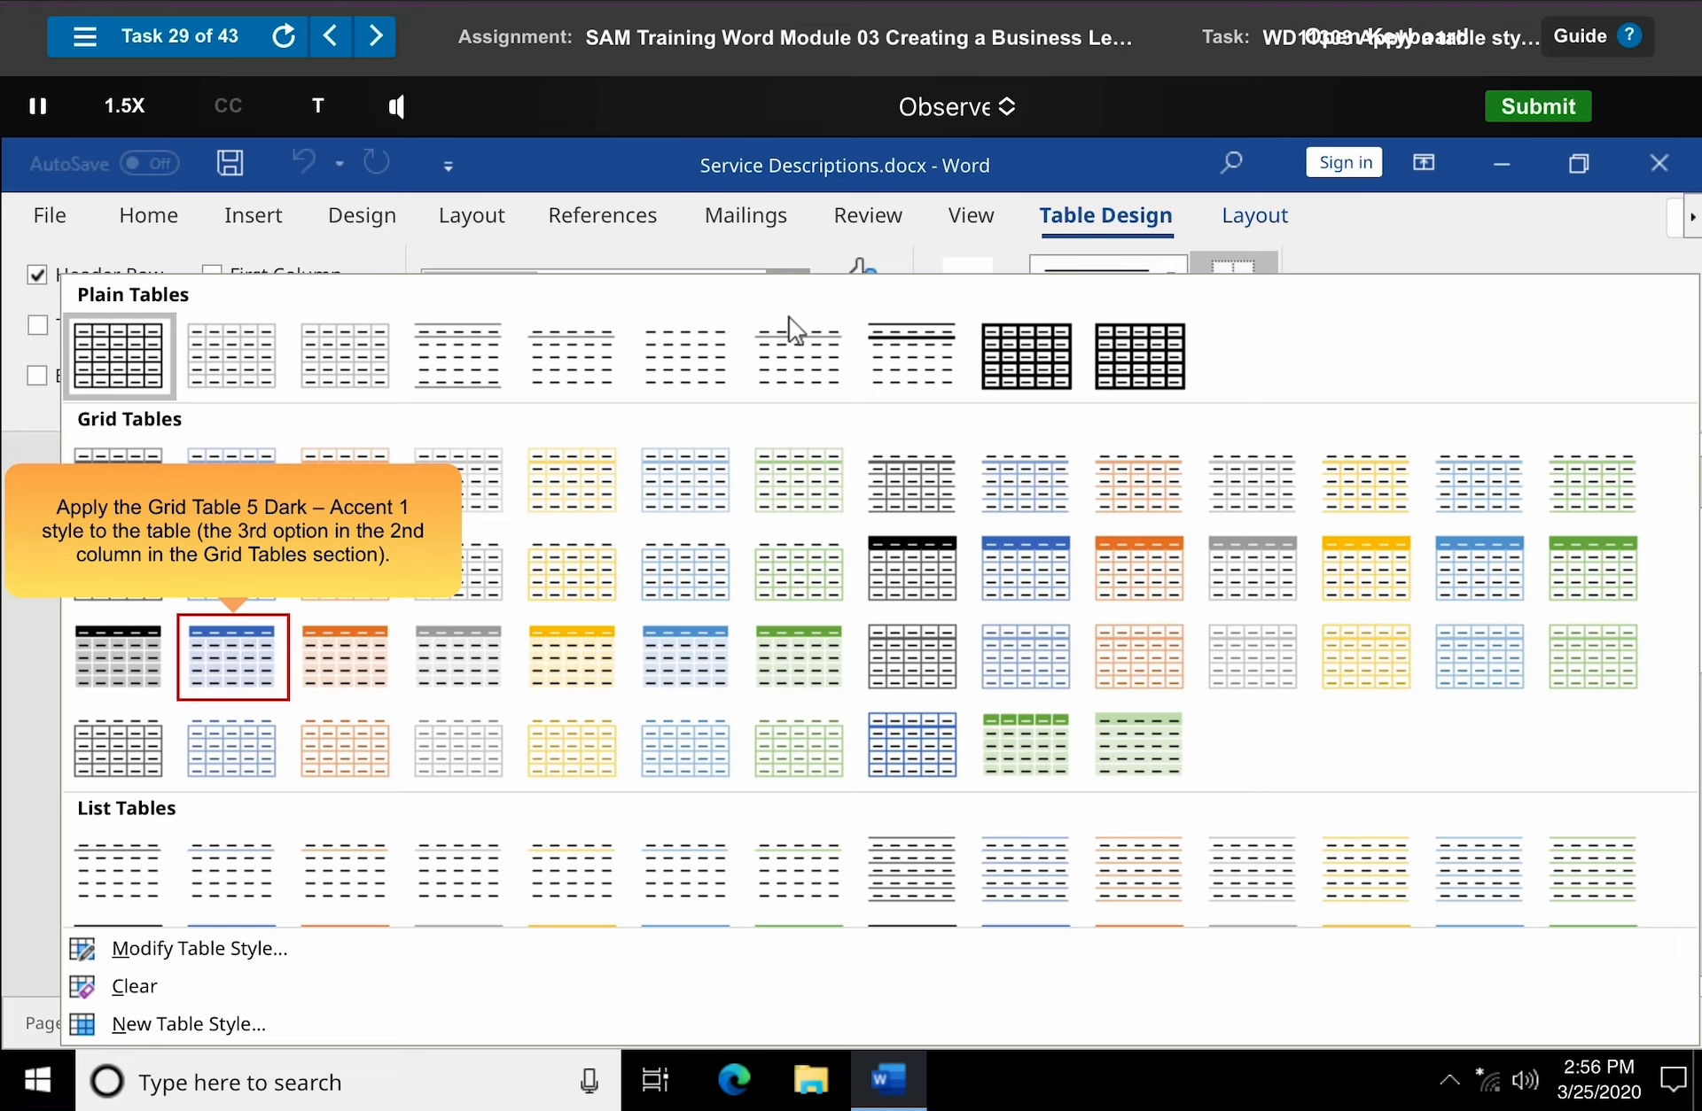
pyautogui.click(239, 672)
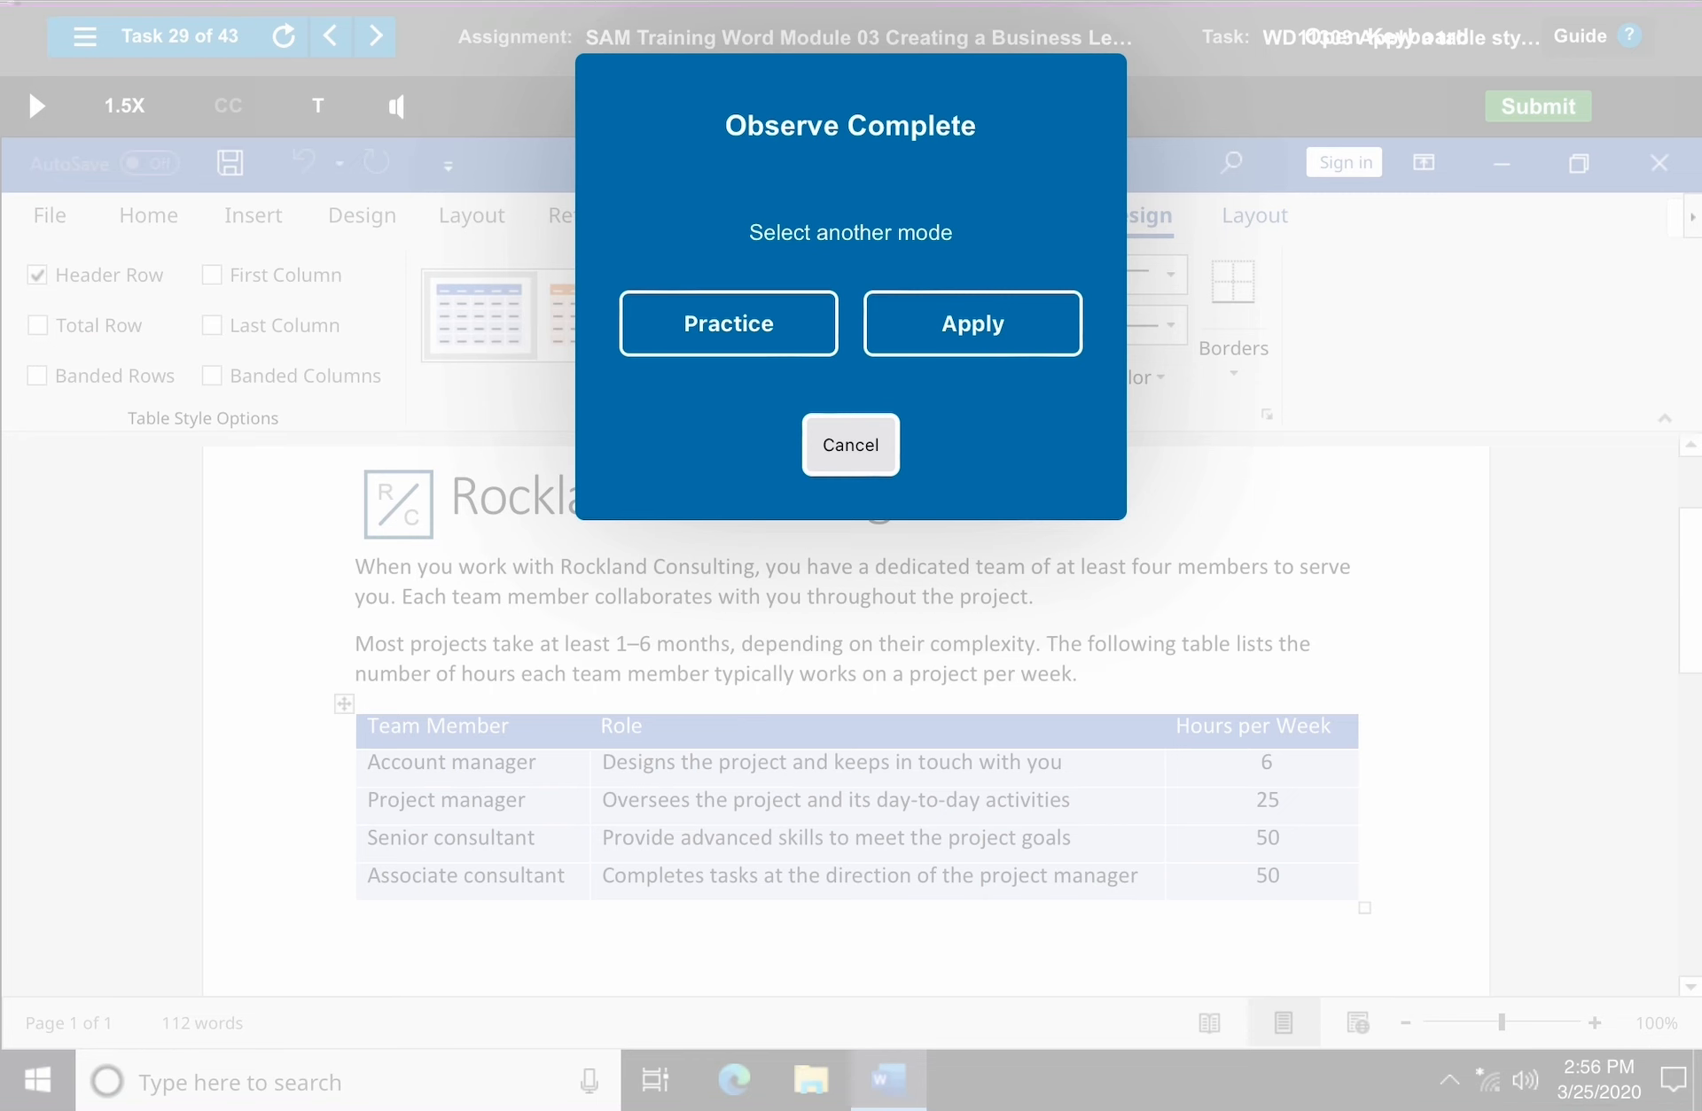
pyautogui.click(850, 445)
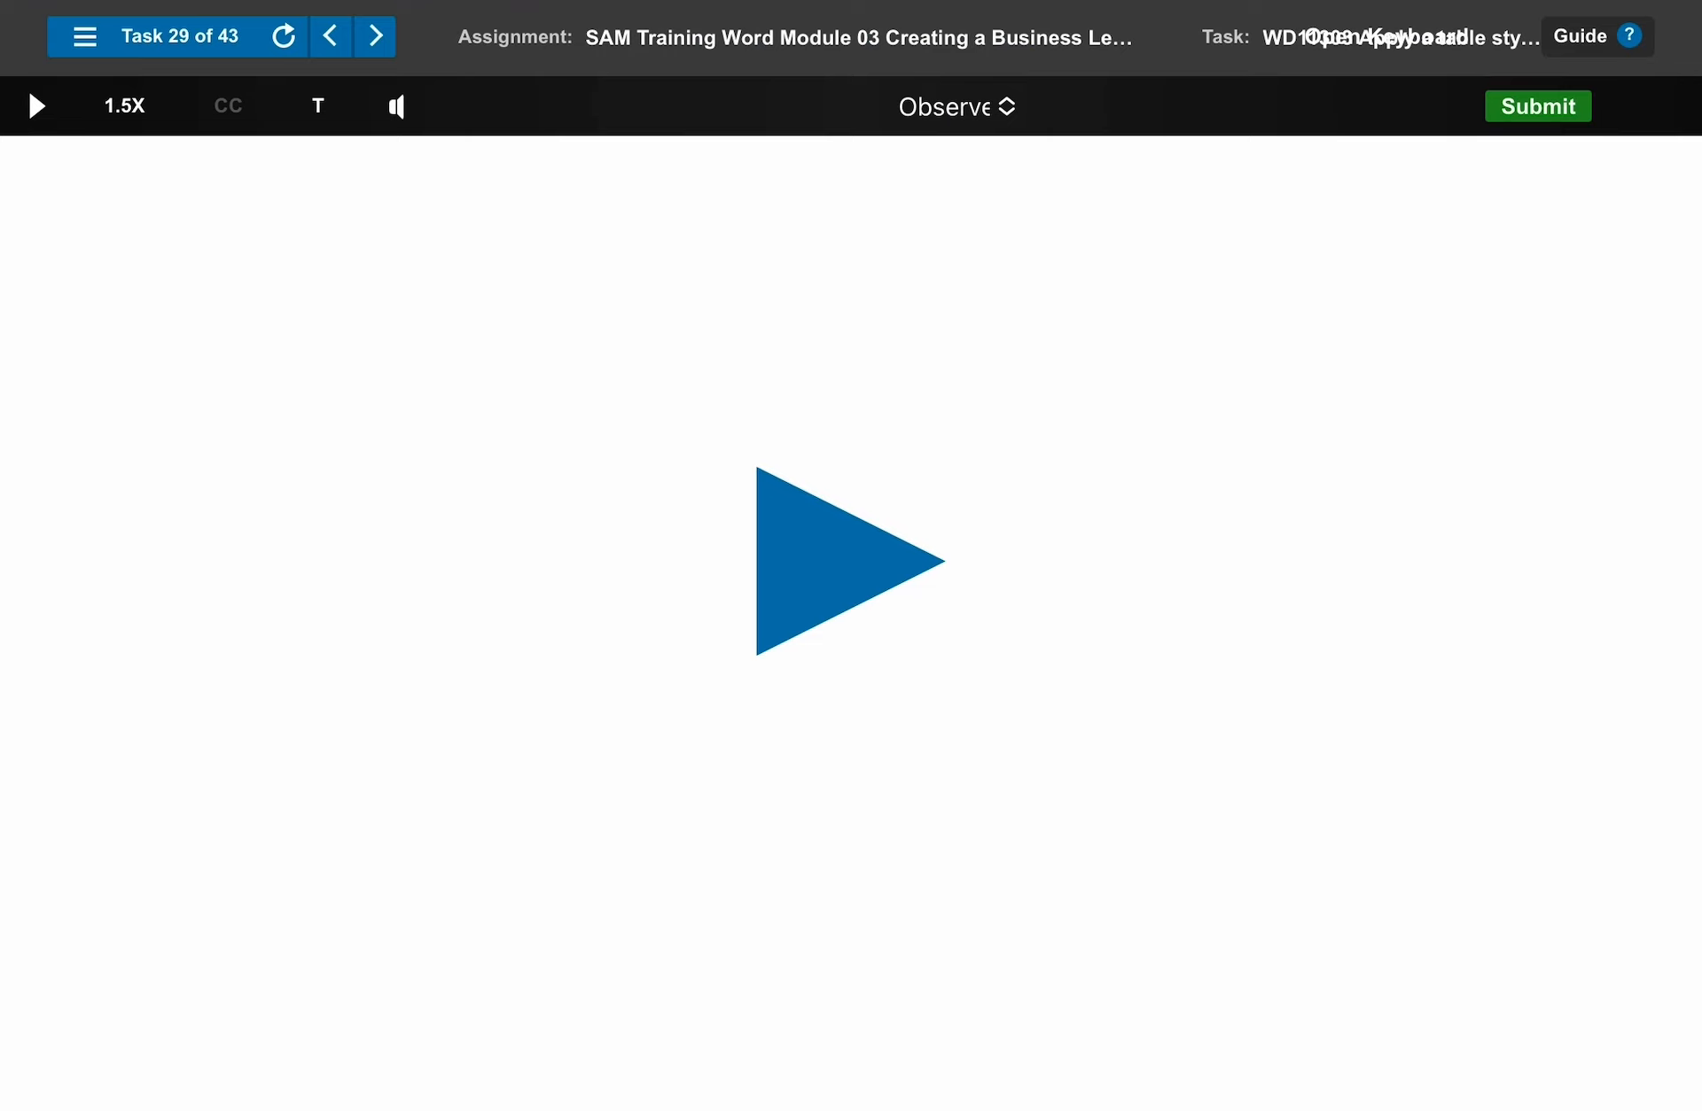
# - Play the Task 30 demonstration on selecting a table row or column and continue to Task 31 when complete
pyautogui.click(851, 561)
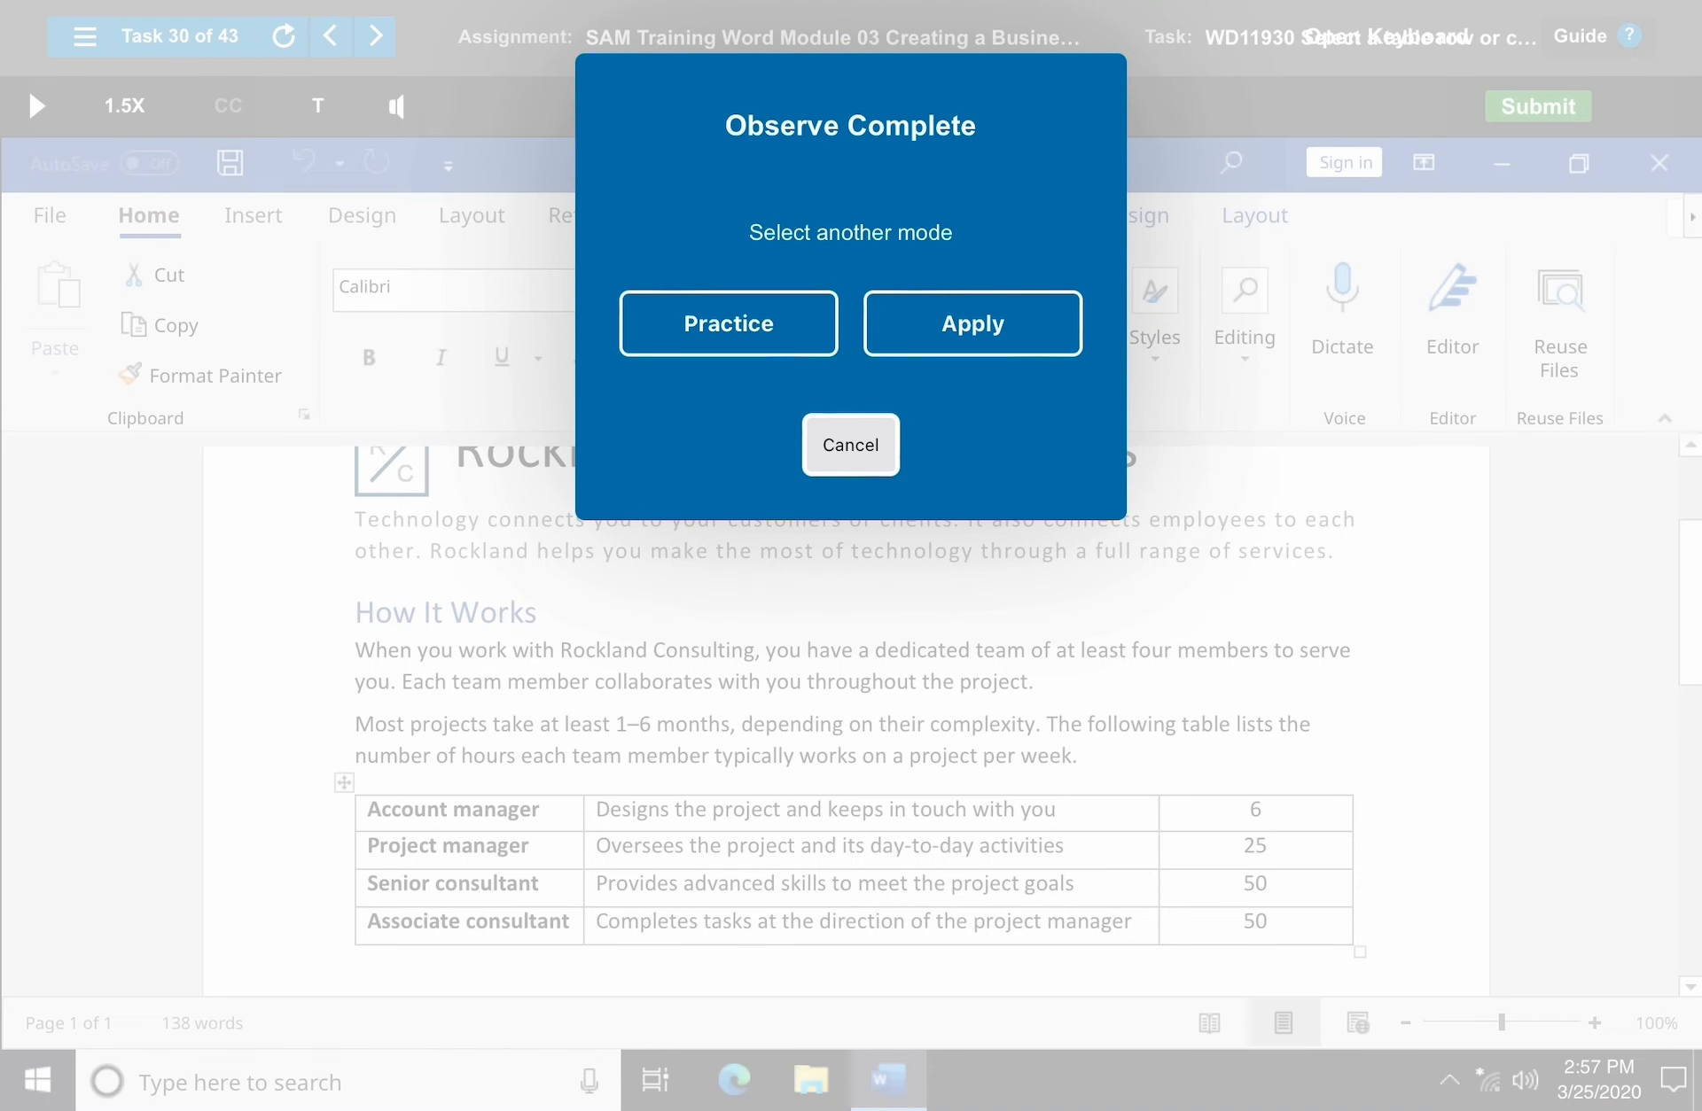
pyautogui.click(851, 445)
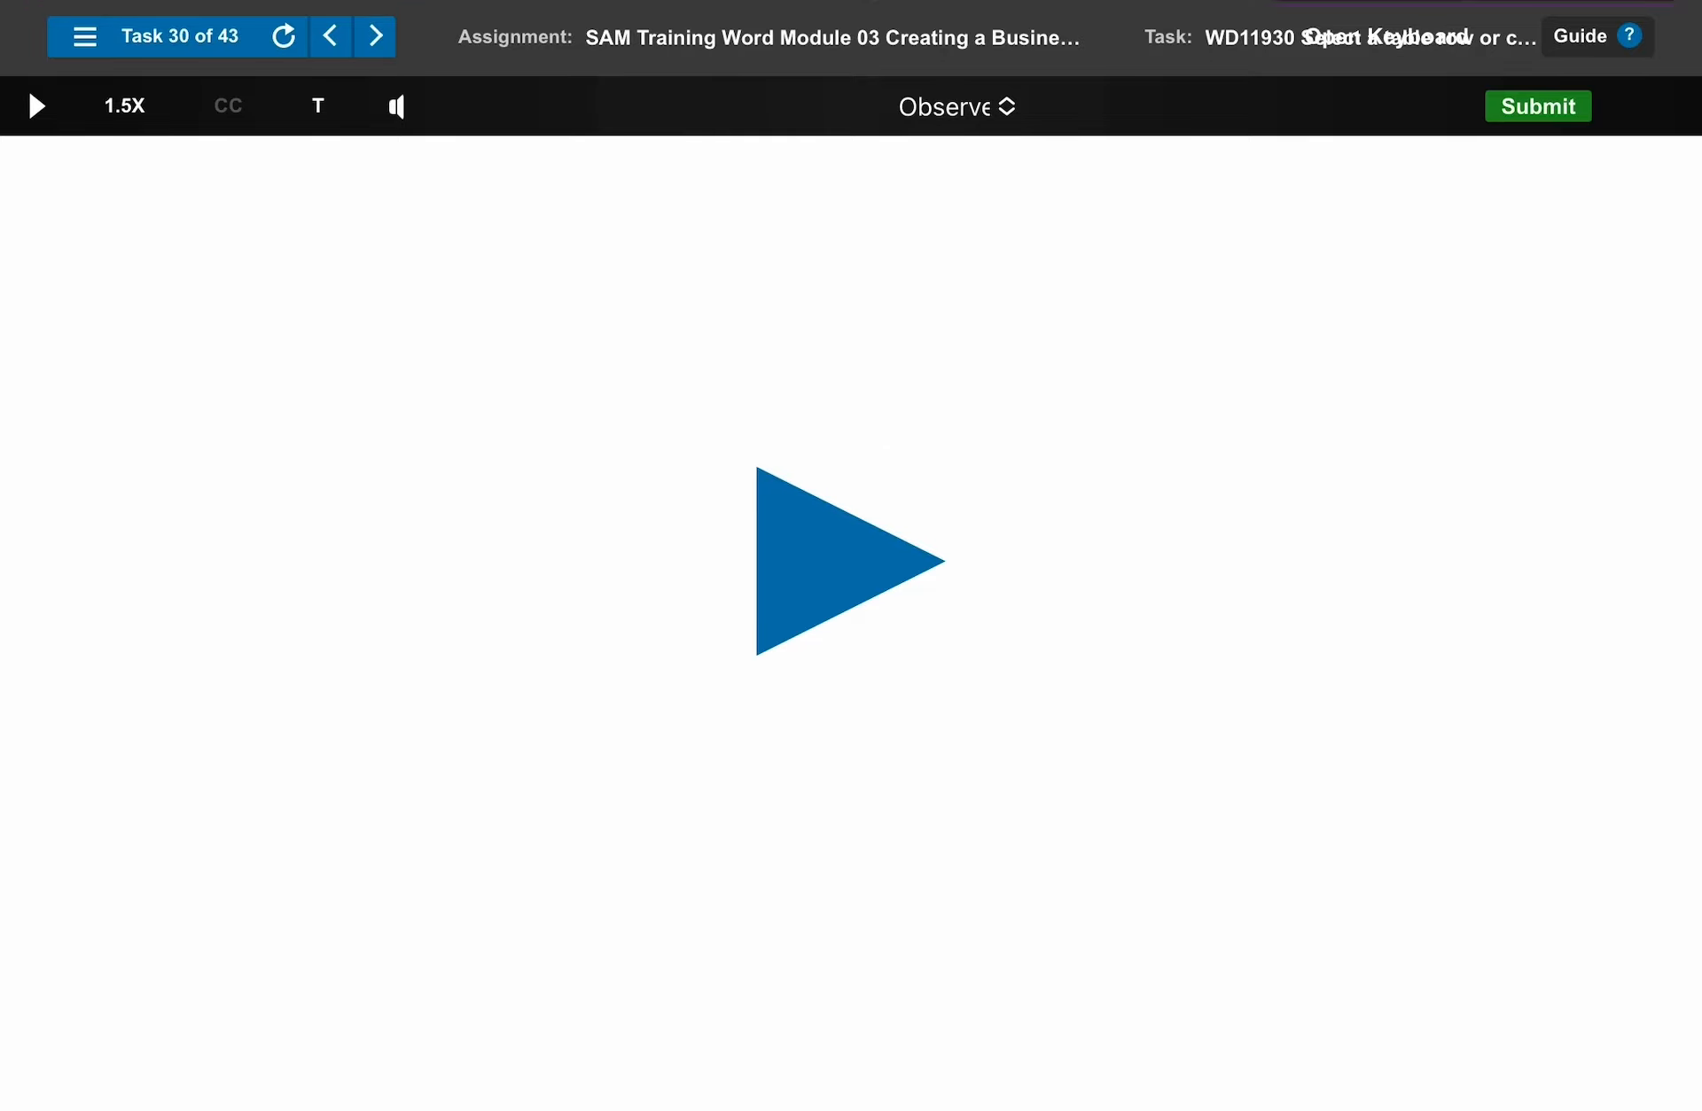
pyautogui.click(376, 36)
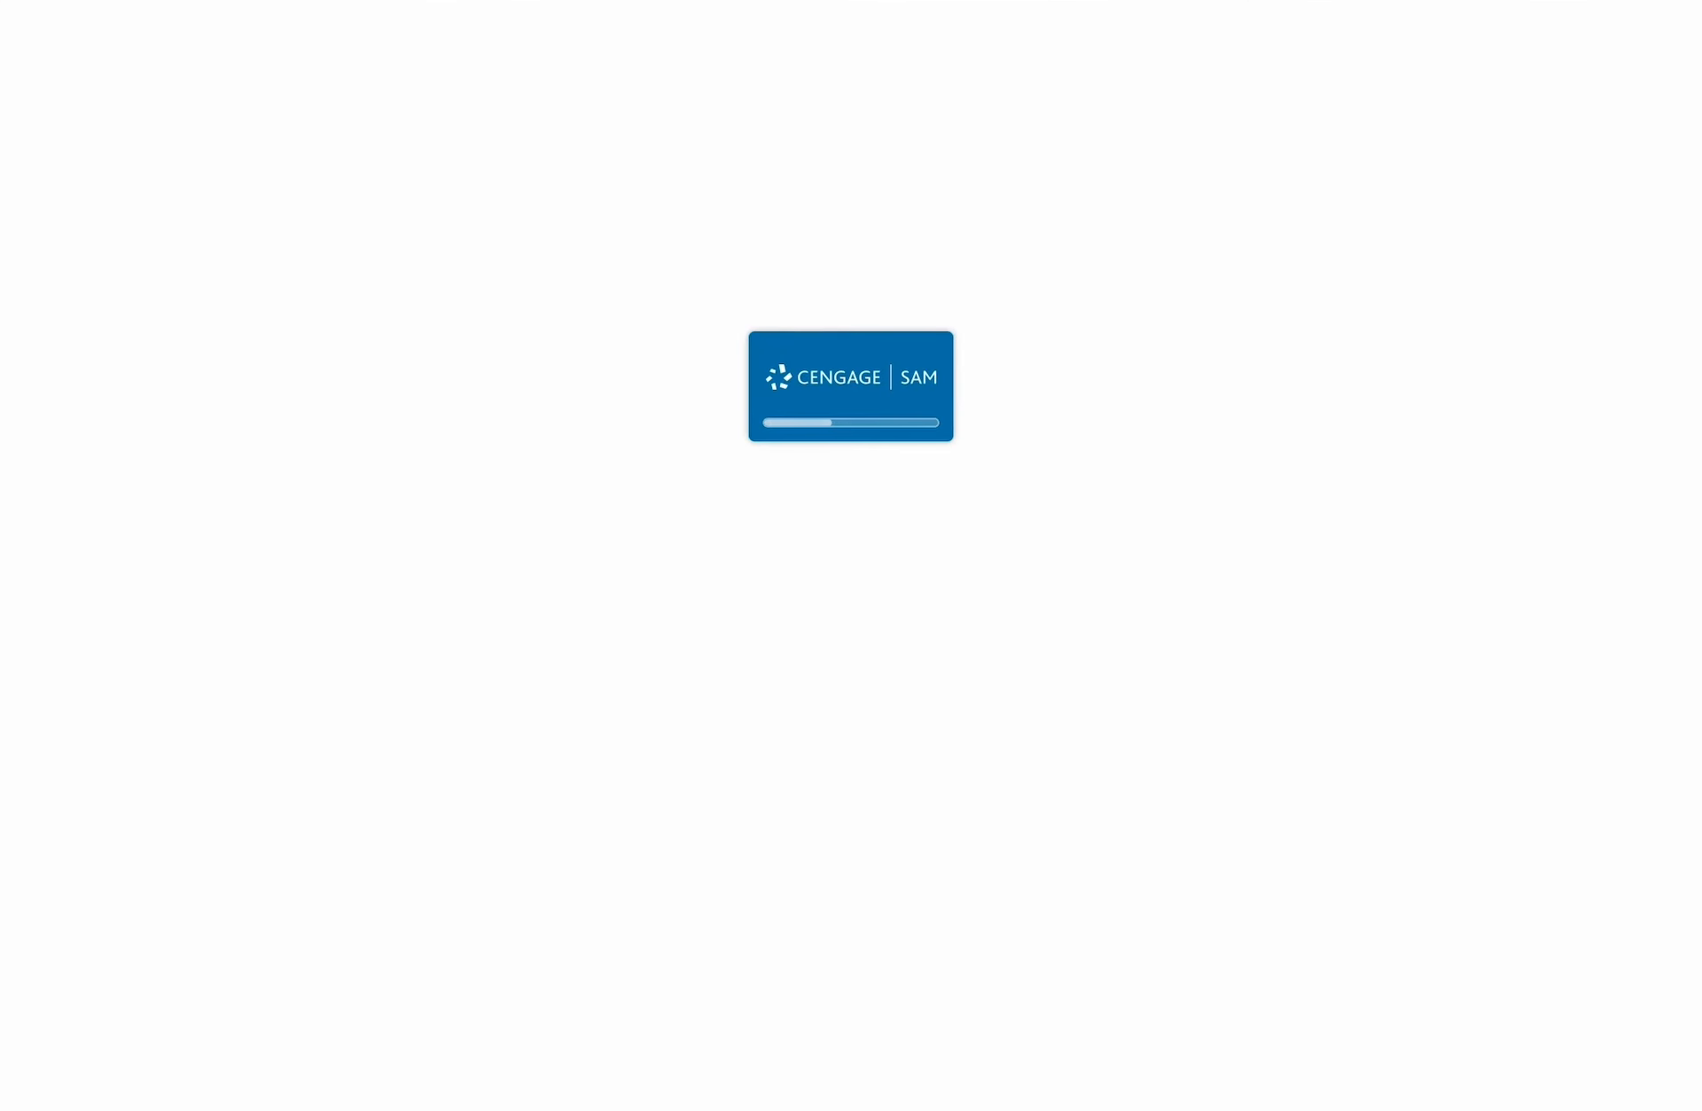
# - Start the Task 31 demonstration and insert a table row above the "Systems Overview" row
pyautogui.click(850, 561)
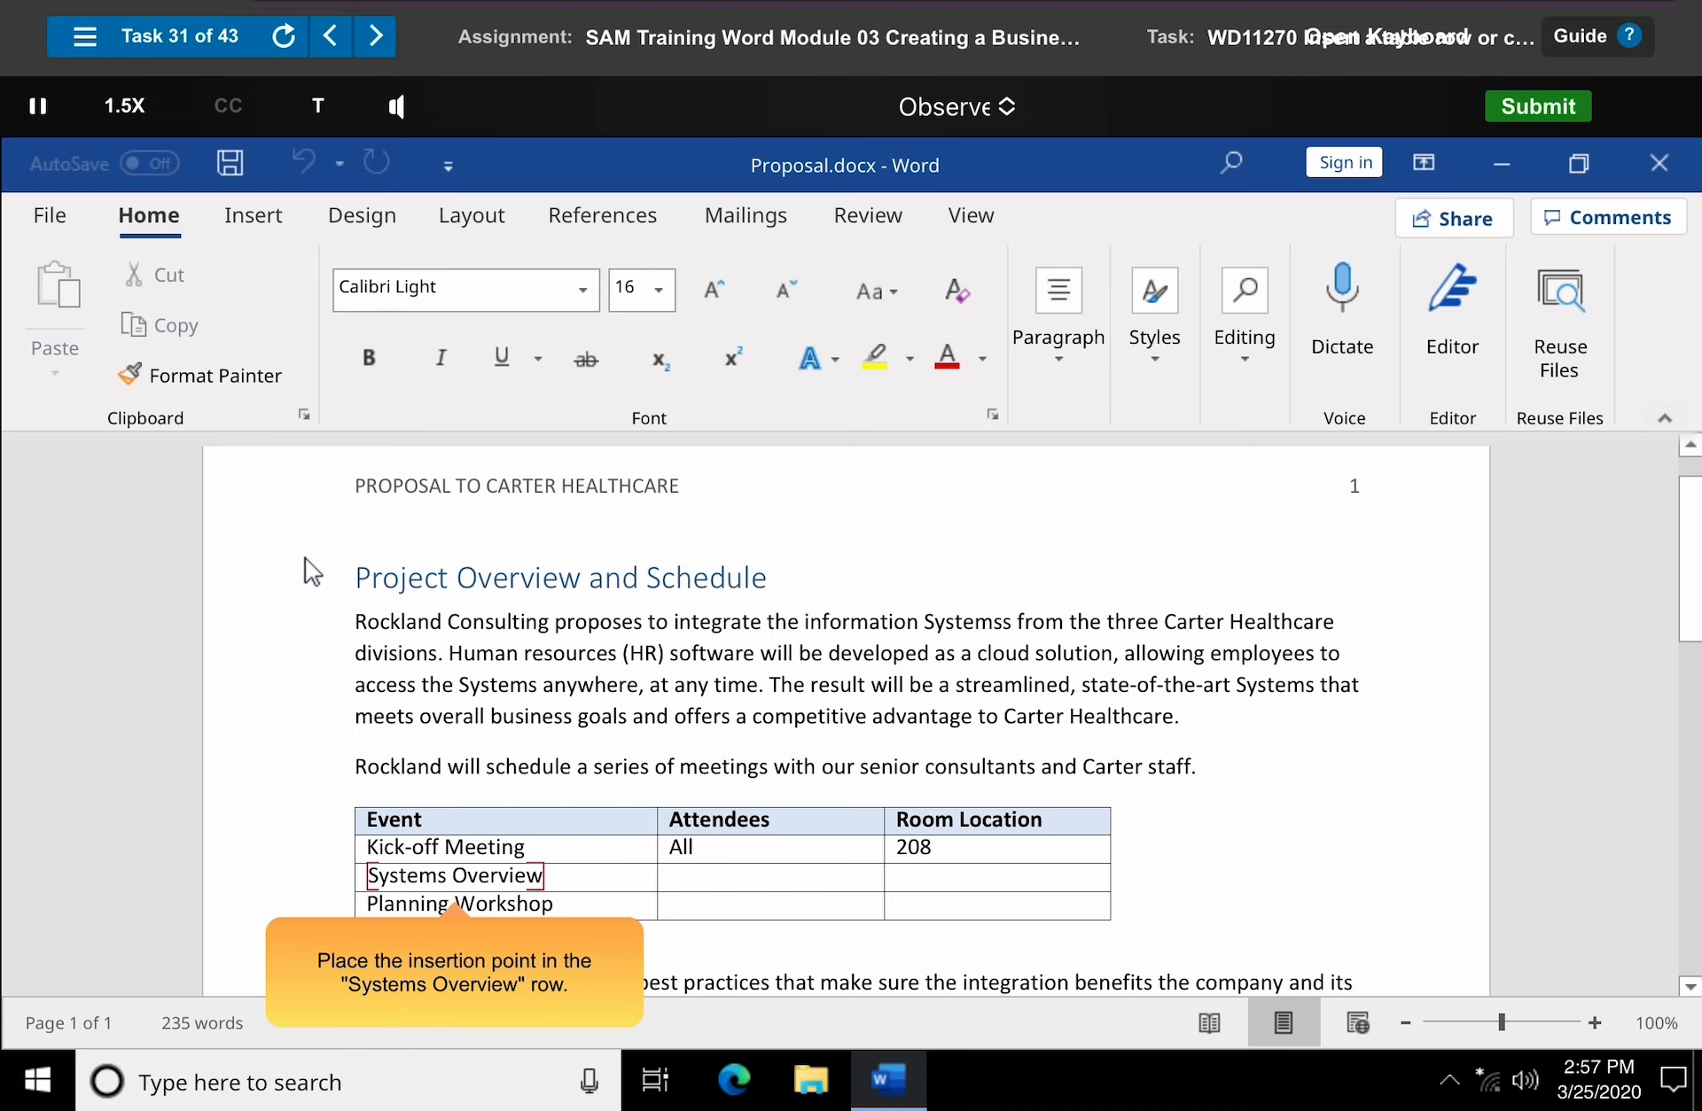
pyautogui.click(389, 876)
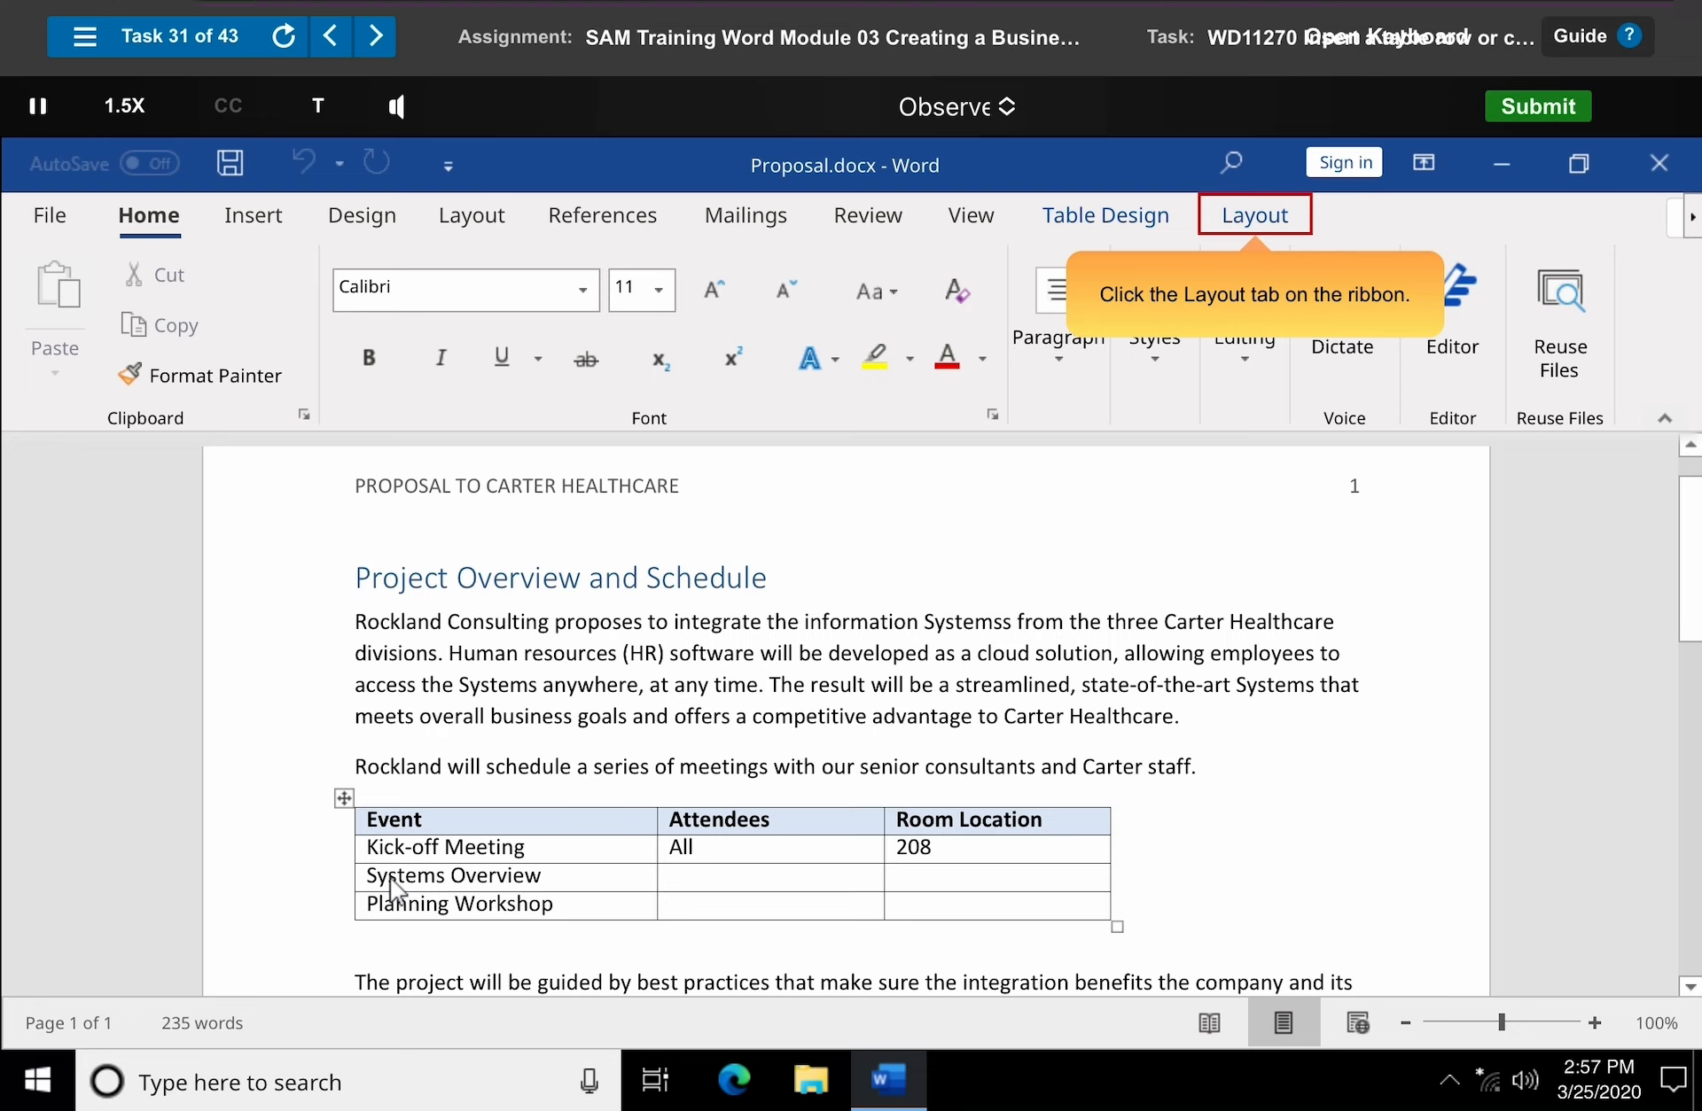
pyautogui.click(1255, 218)
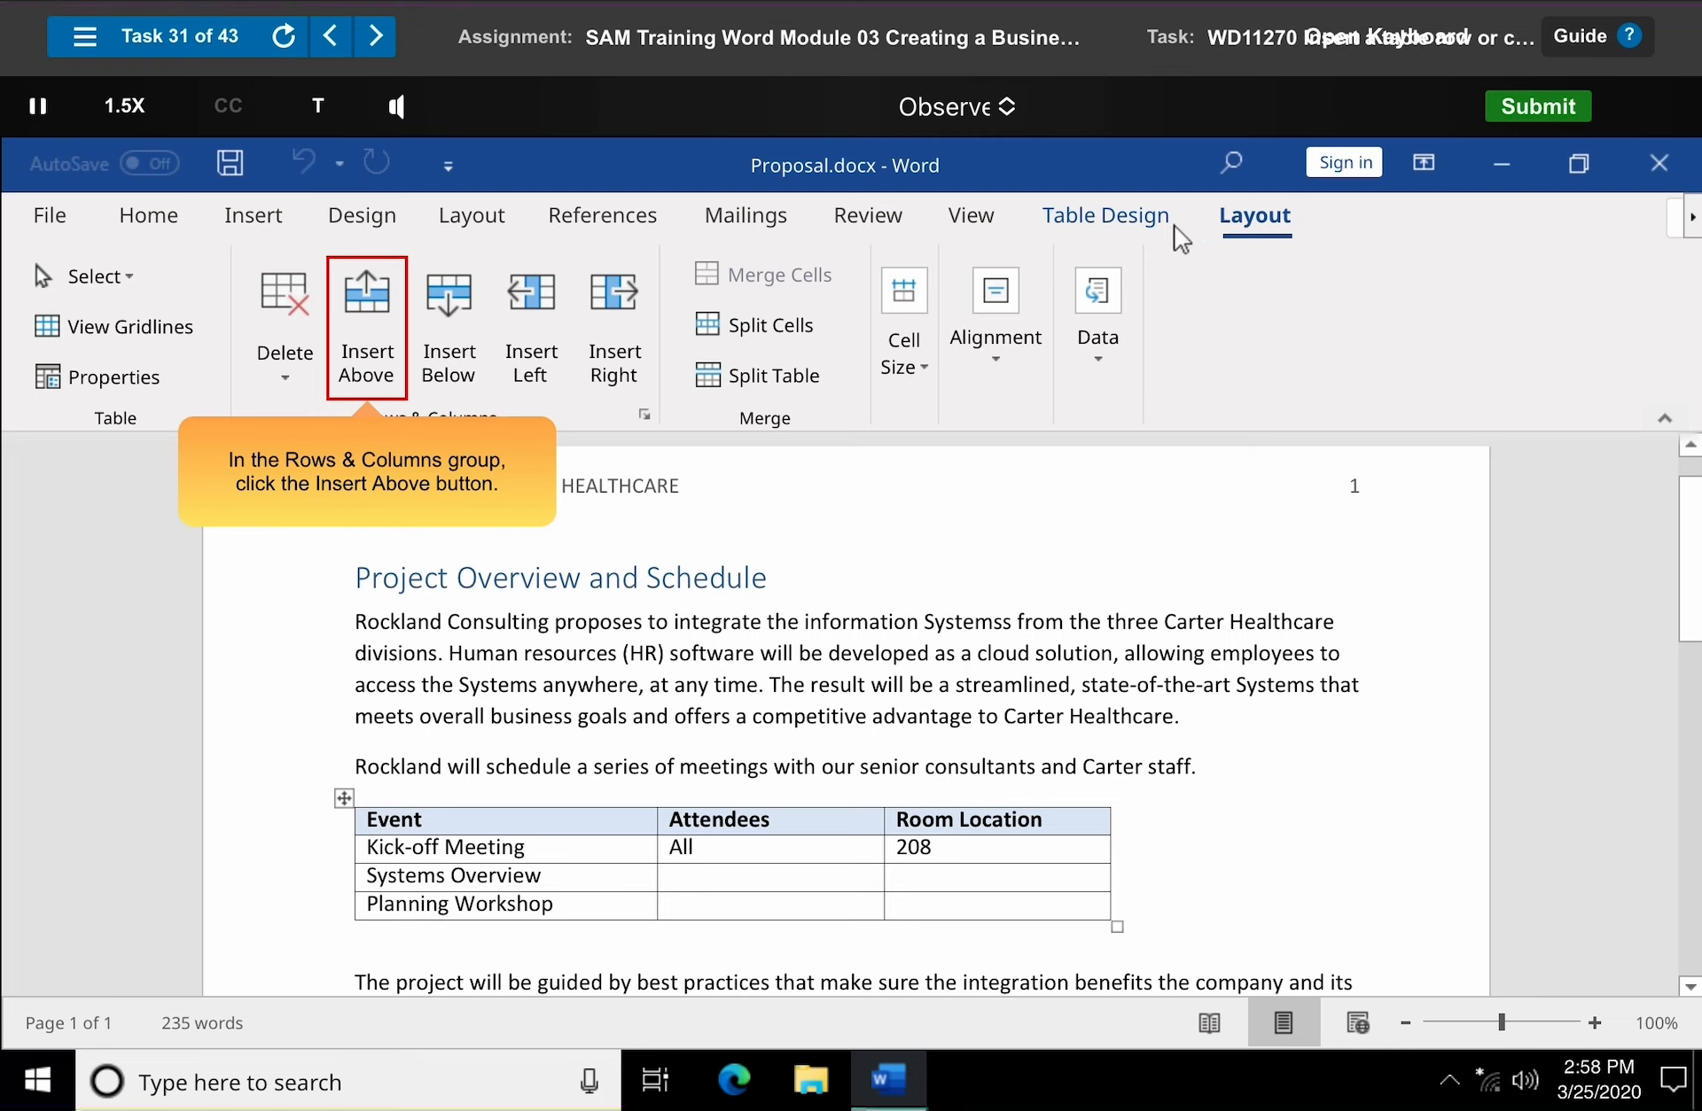
pyautogui.click(369, 341)
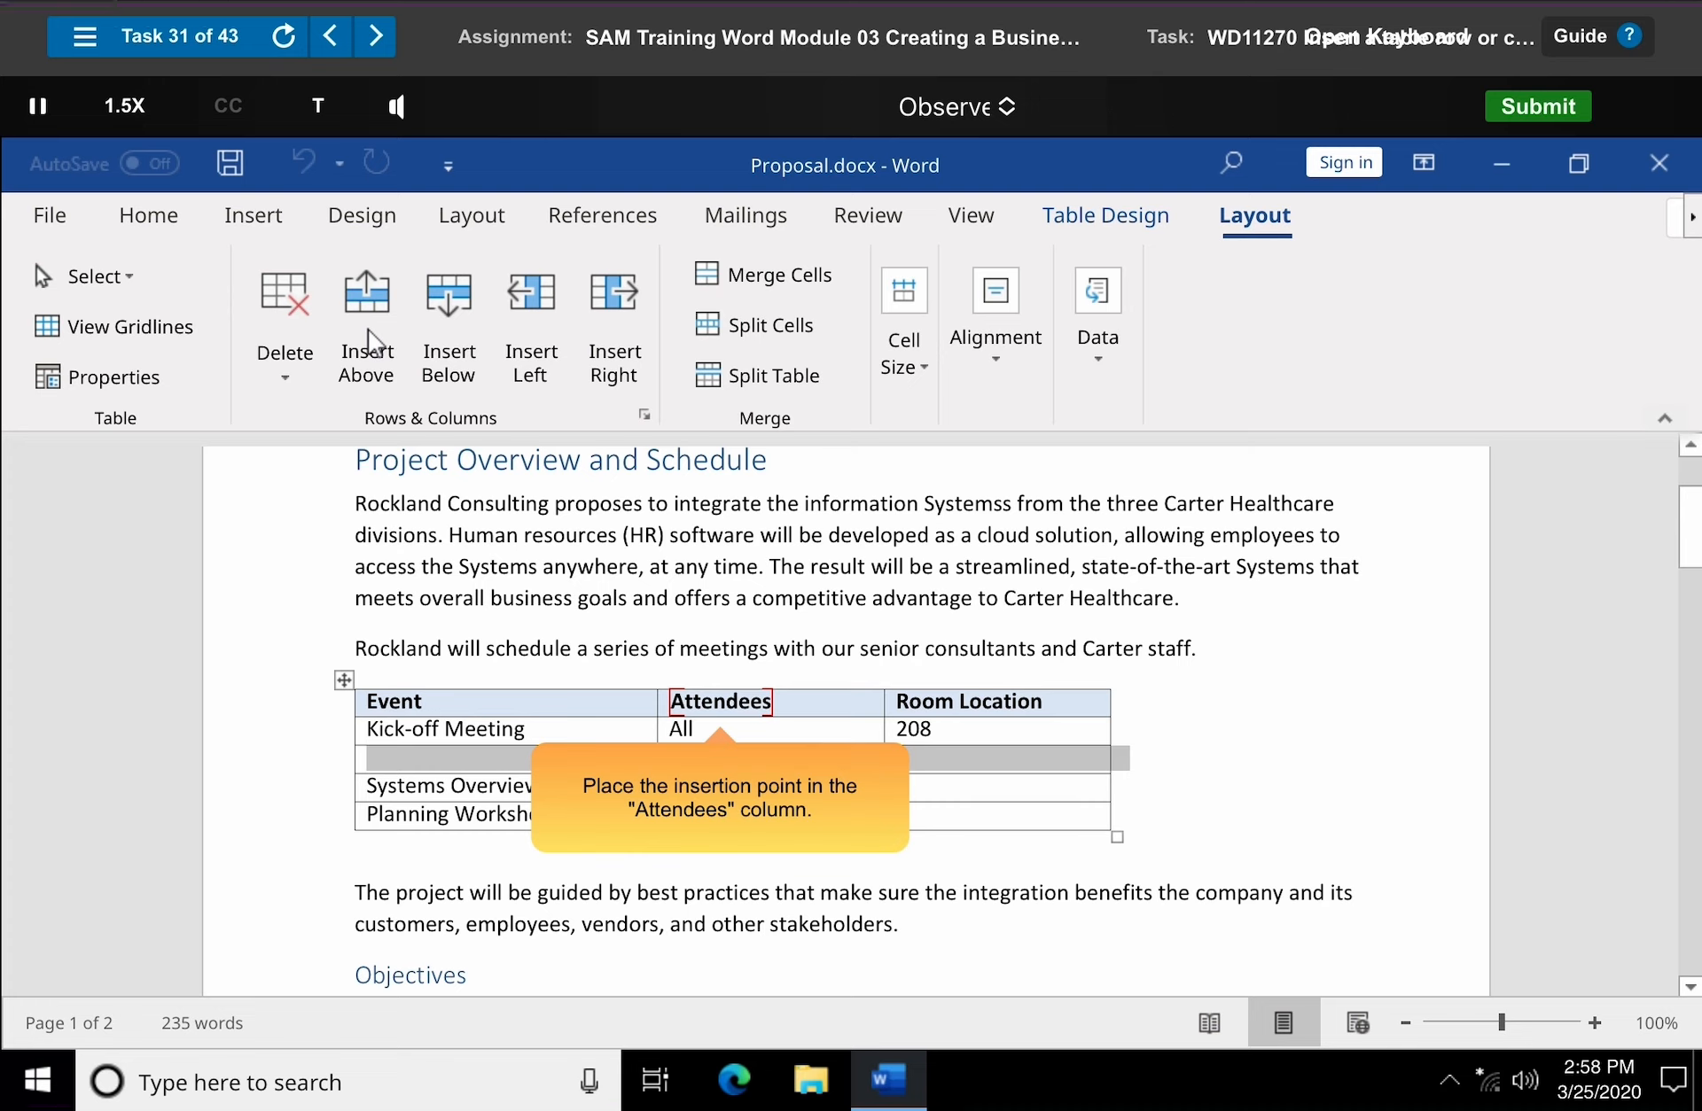
# - Insert a table column to the left of the "Attendees" column and leave the completed demonstration
pyautogui.click(686, 703)
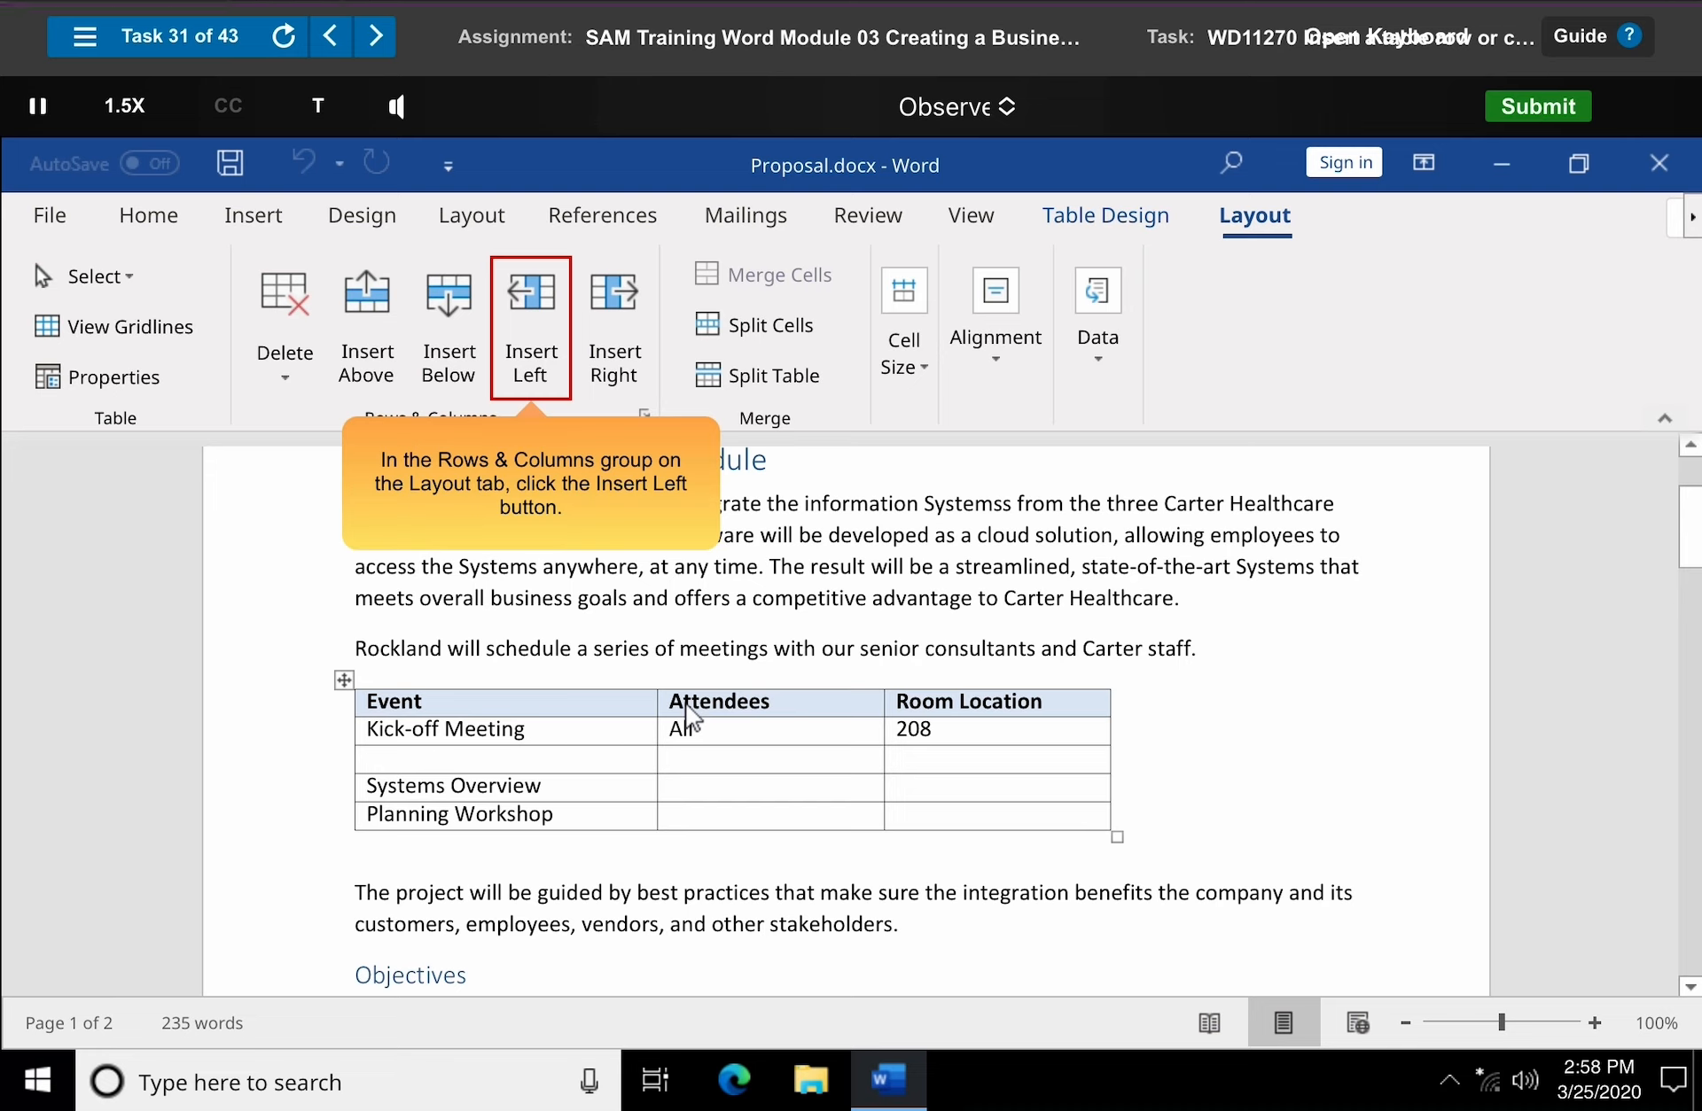
pyautogui.click(532, 337)
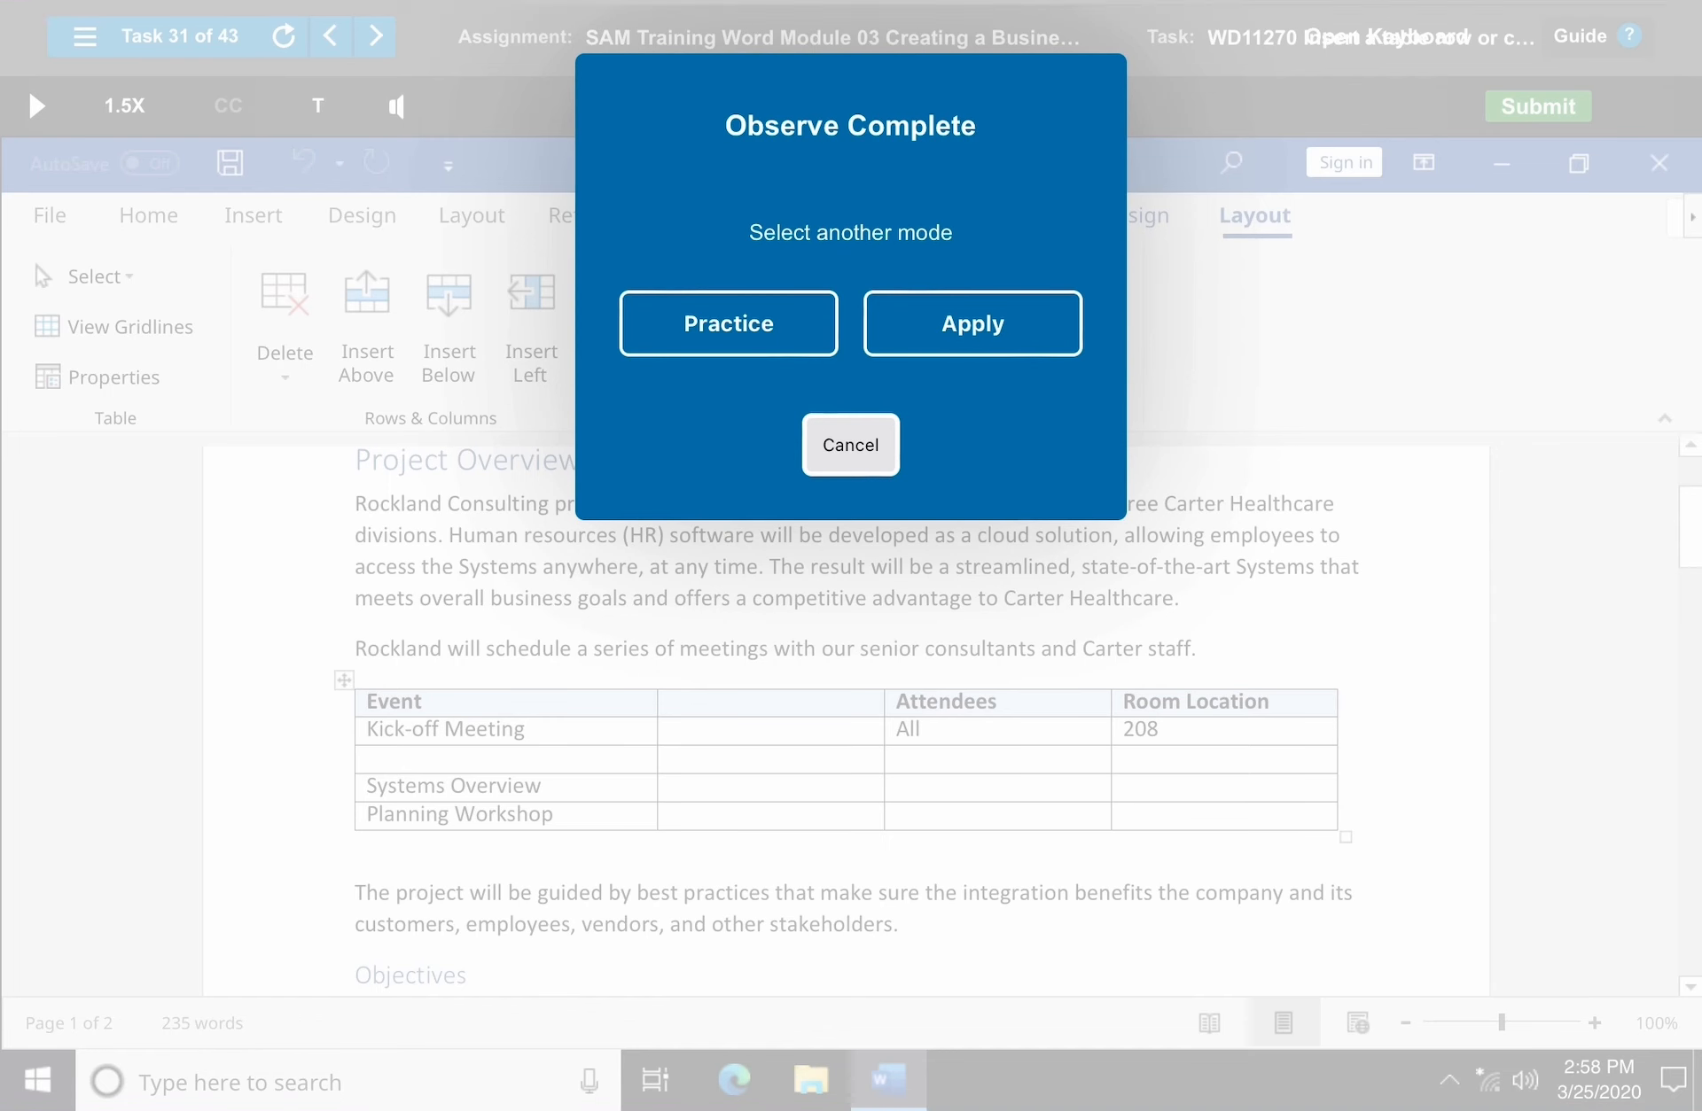
pyautogui.click(851, 445)
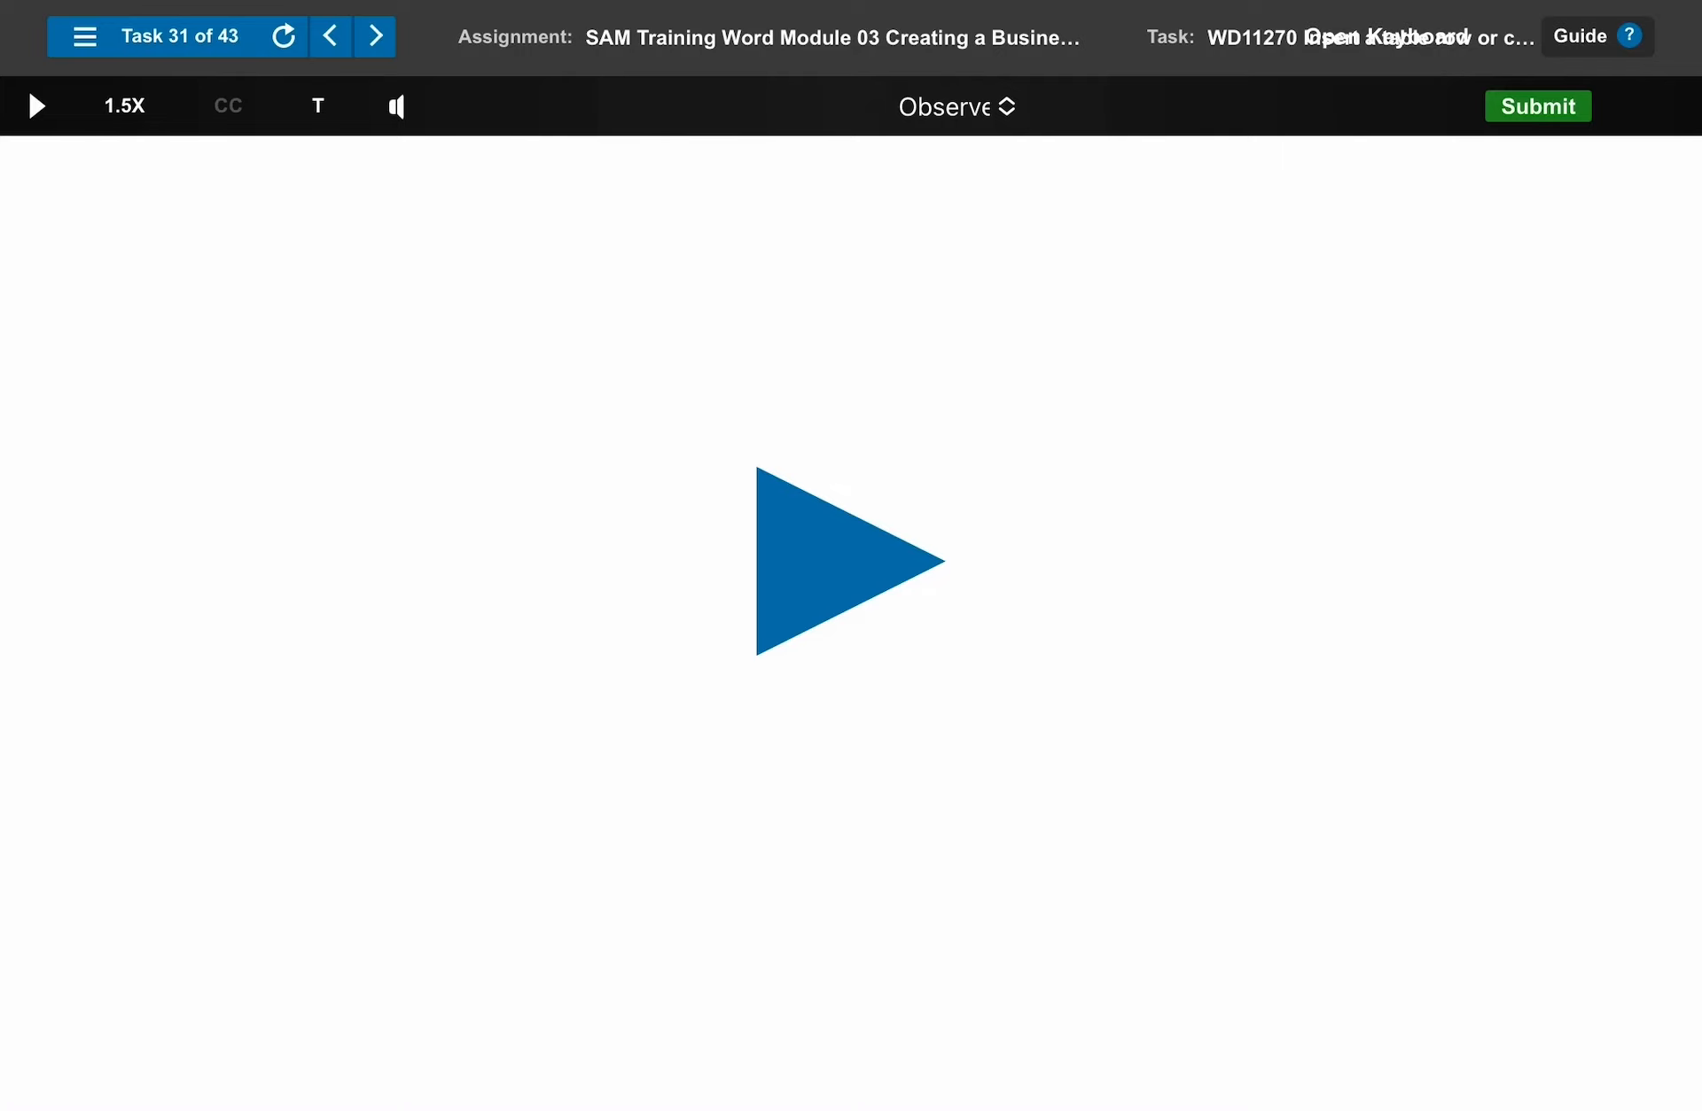
# - Advance to Task 32, play the demonstration on selecting a table, and continue to Task 33 when complete
pyautogui.click(375, 36)
pyautogui.click(851, 561)
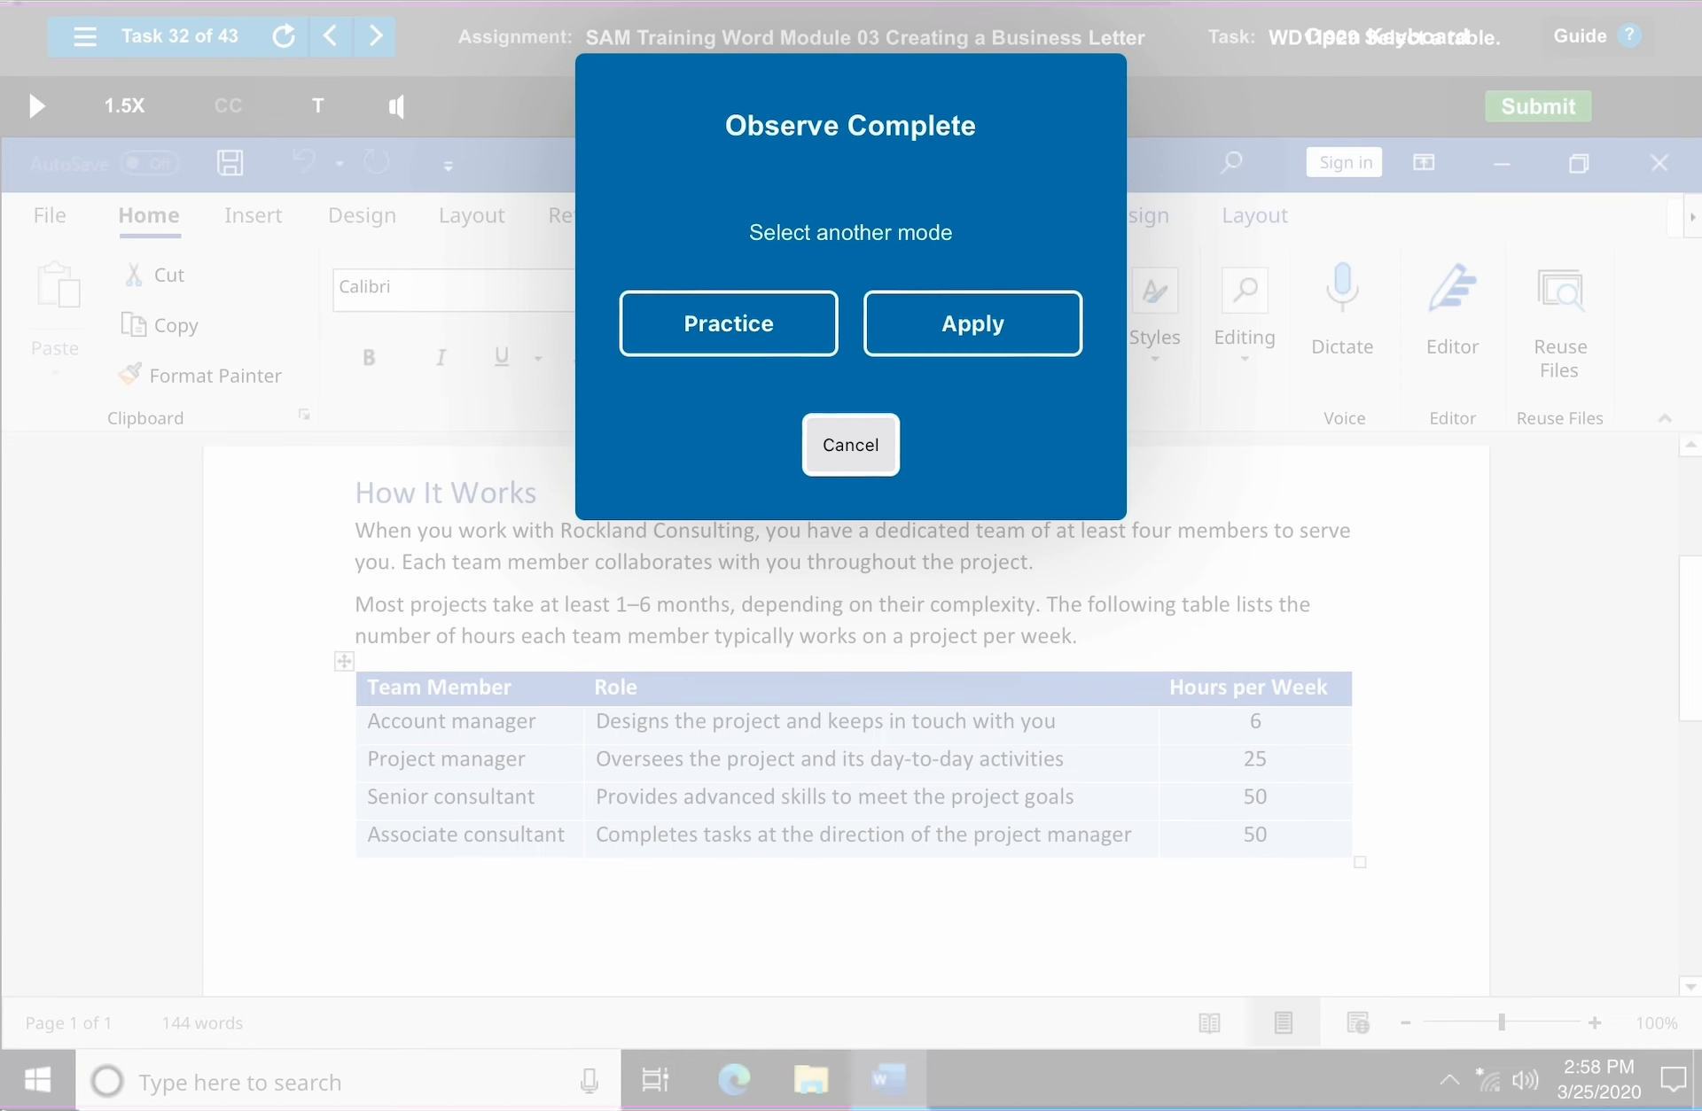
pyautogui.click(28, 88)
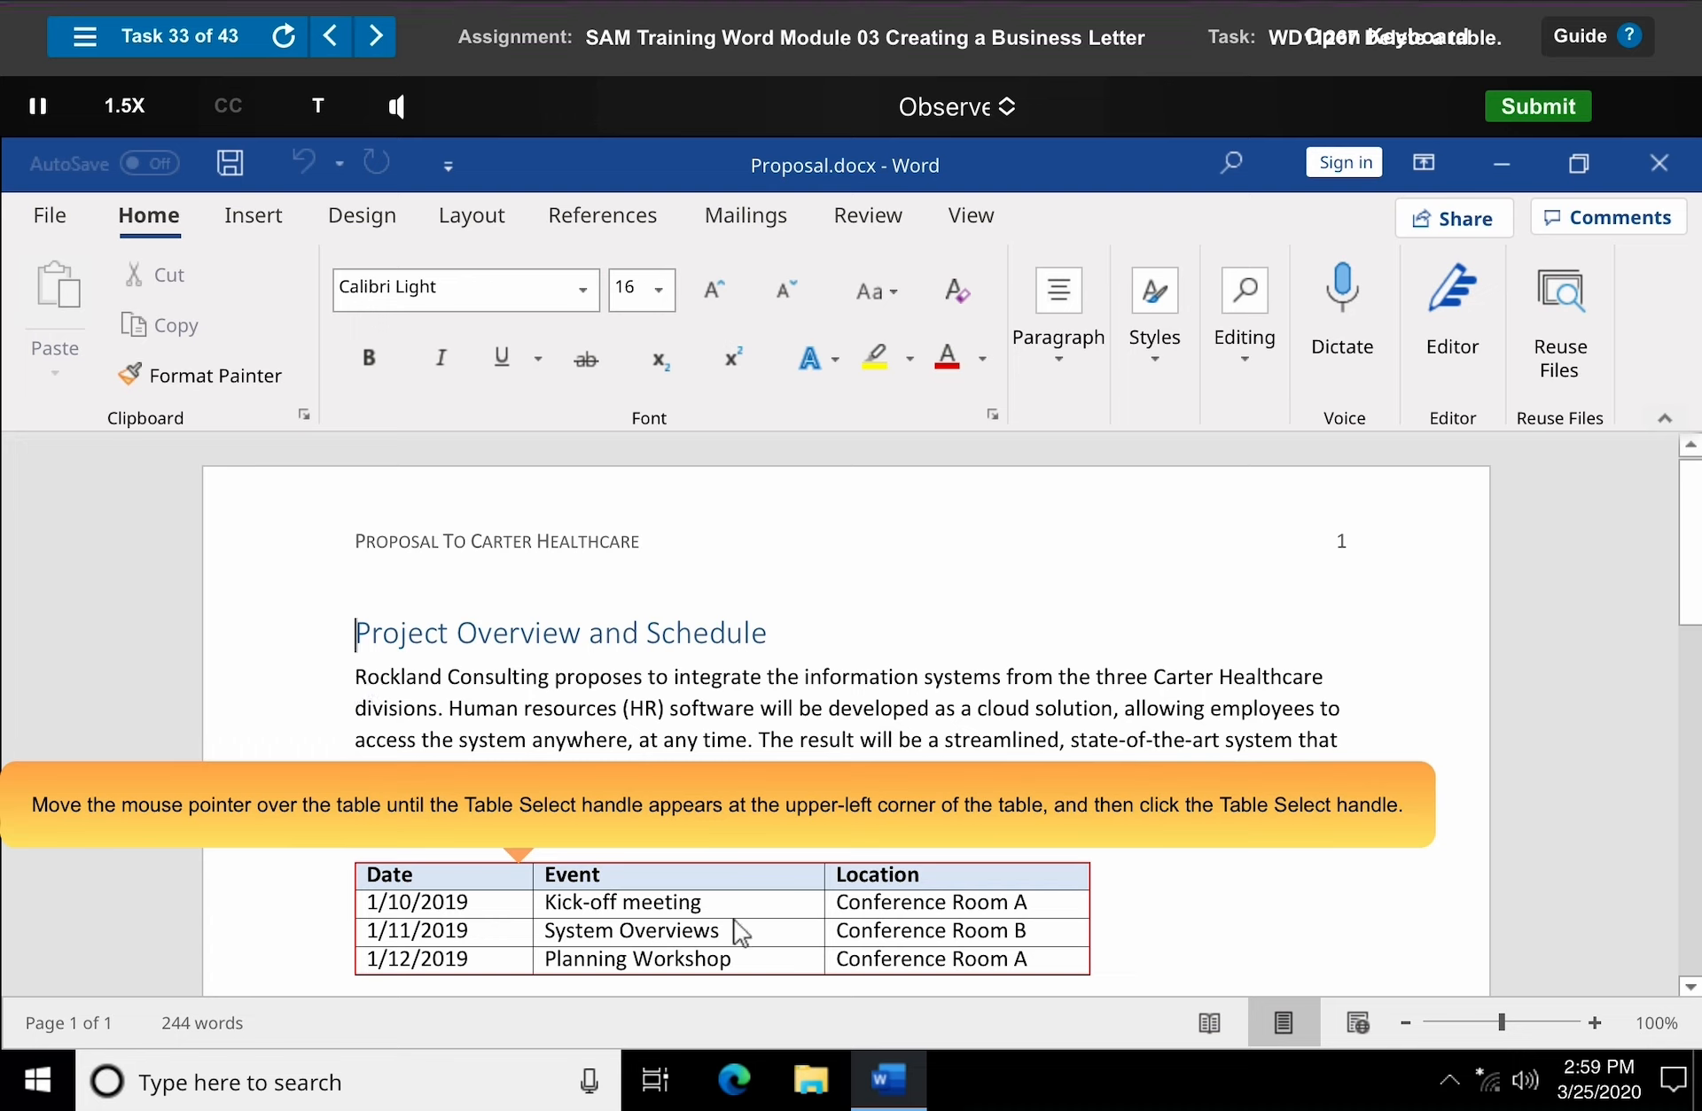
# - Select the whole Date, Event and Location schedule table, delete it, and leave the completed demonstration
pyautogui.click(345, 853)
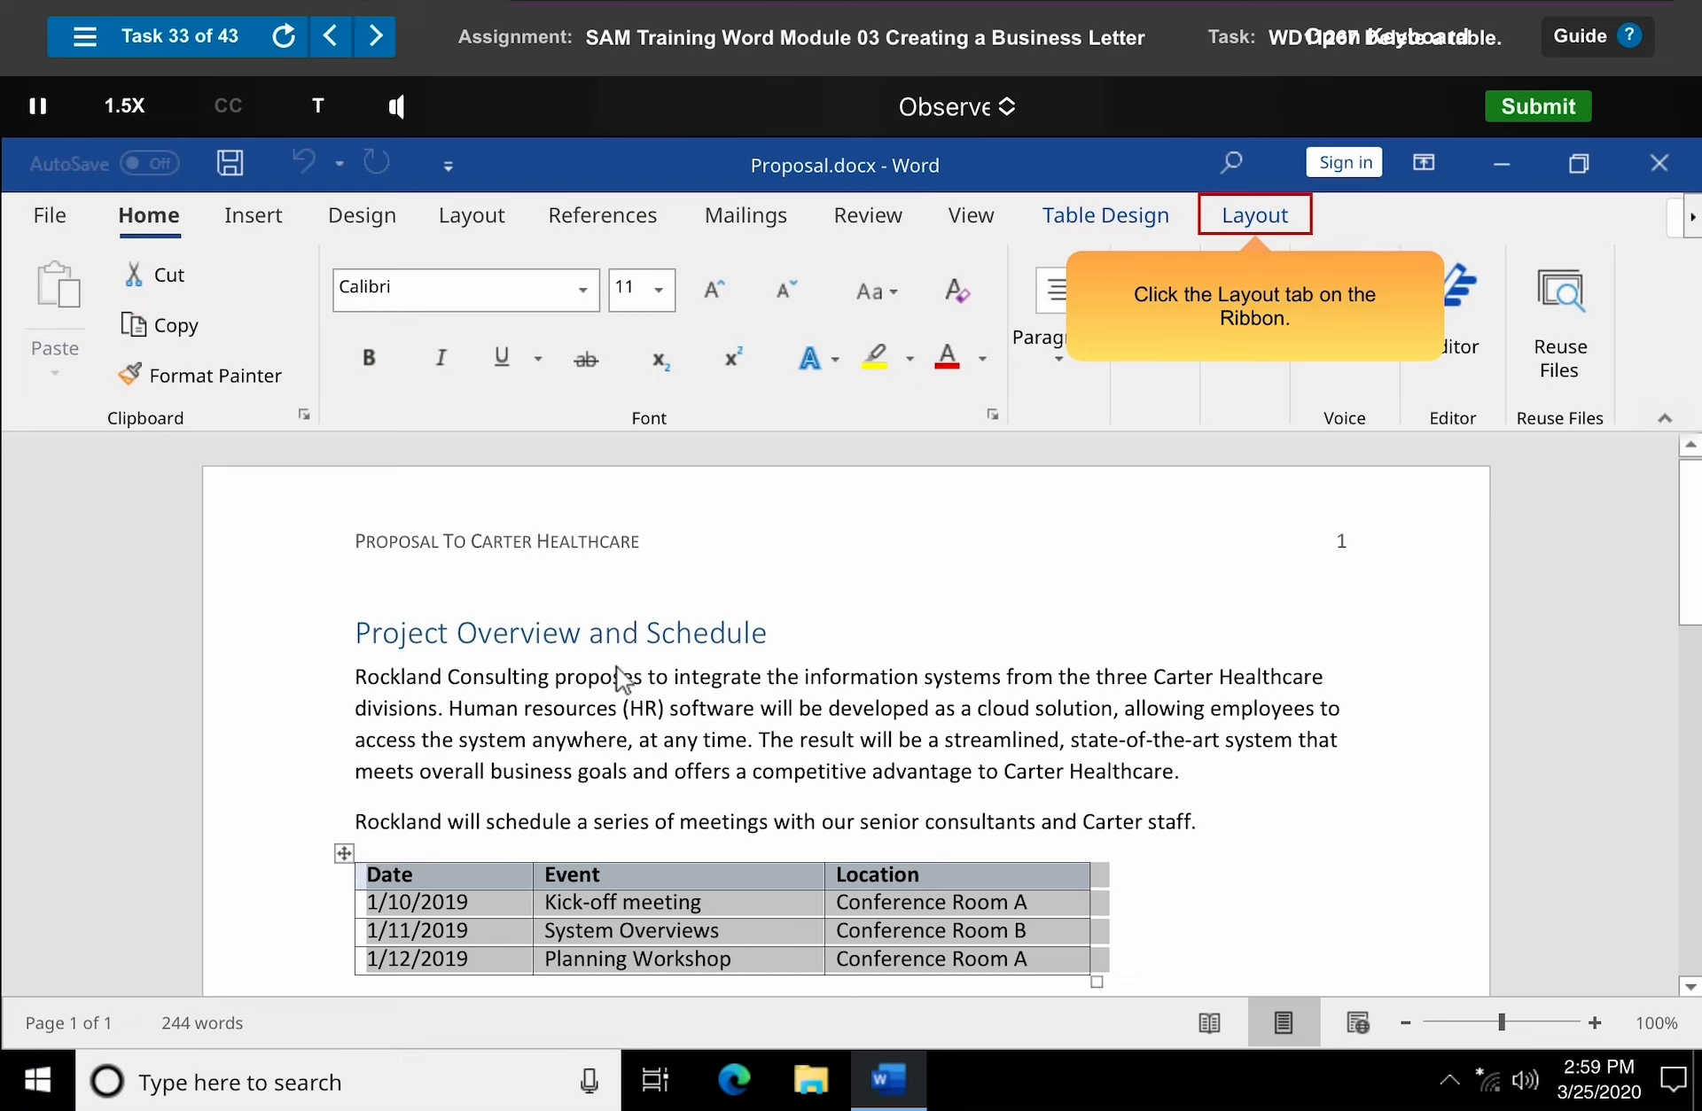
pyautogui.click(1257, 222)
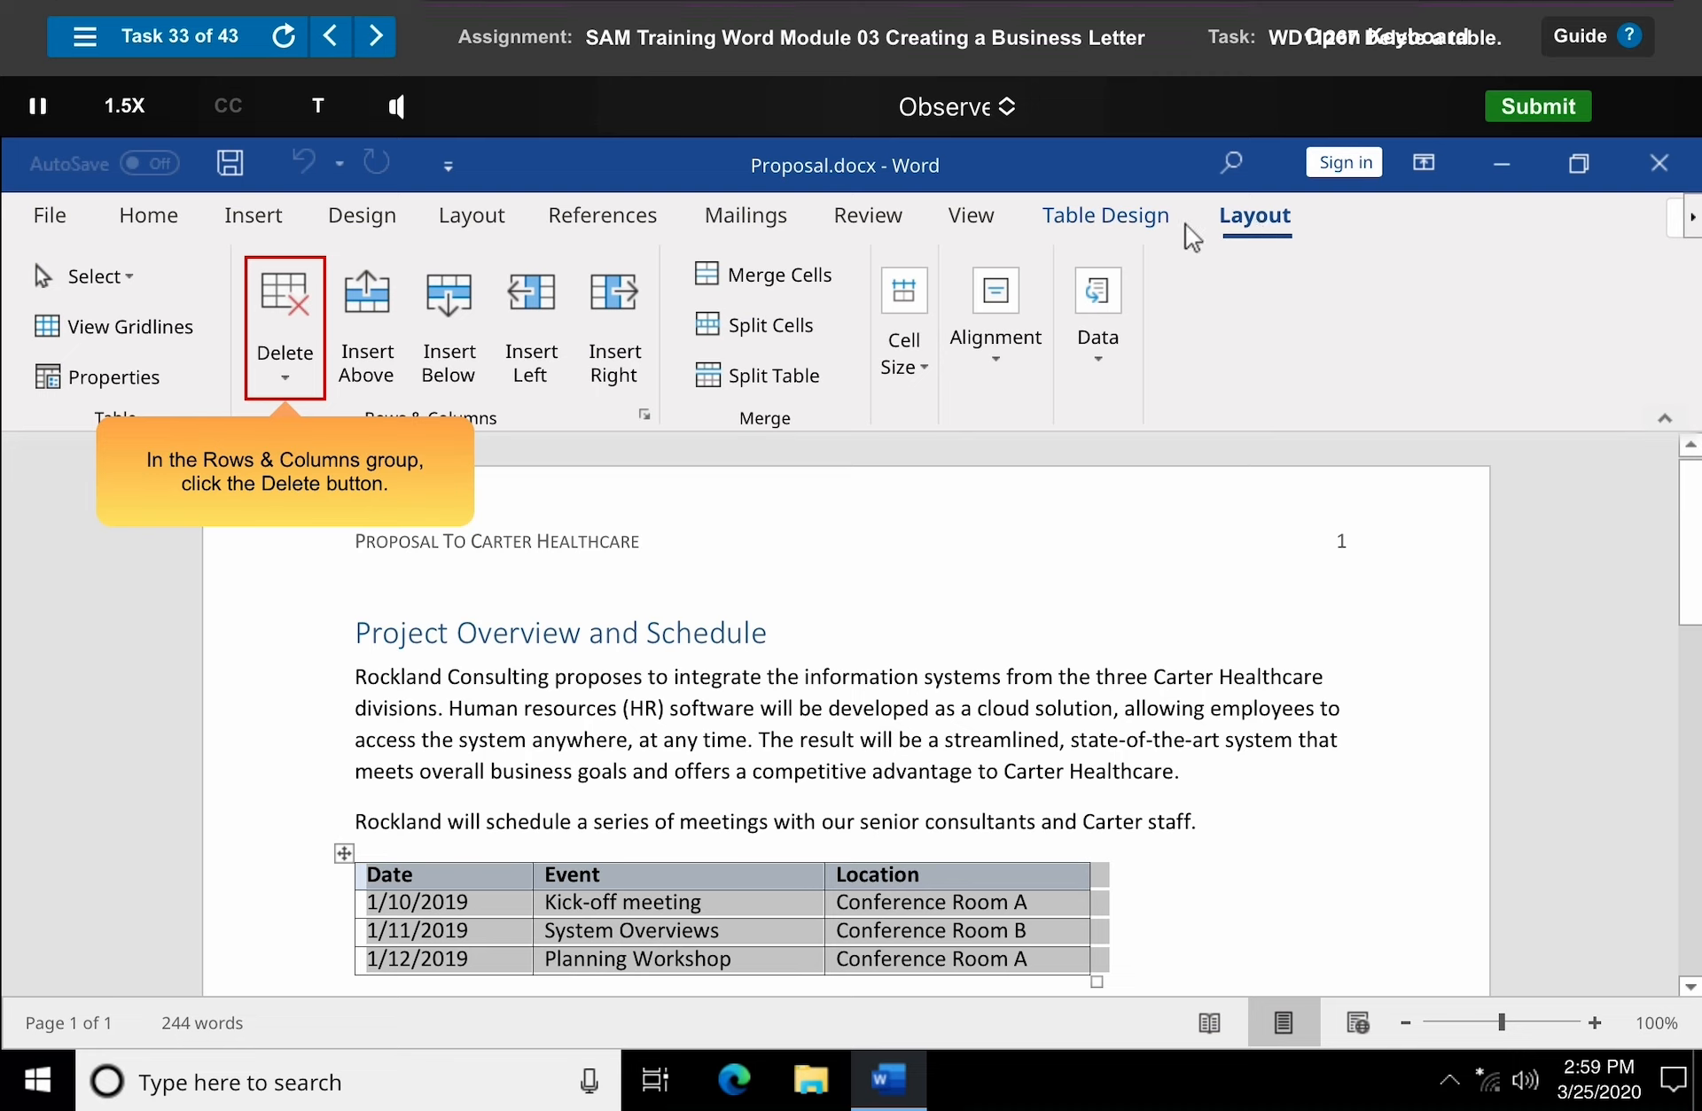
pyautogui.click(288, 341)
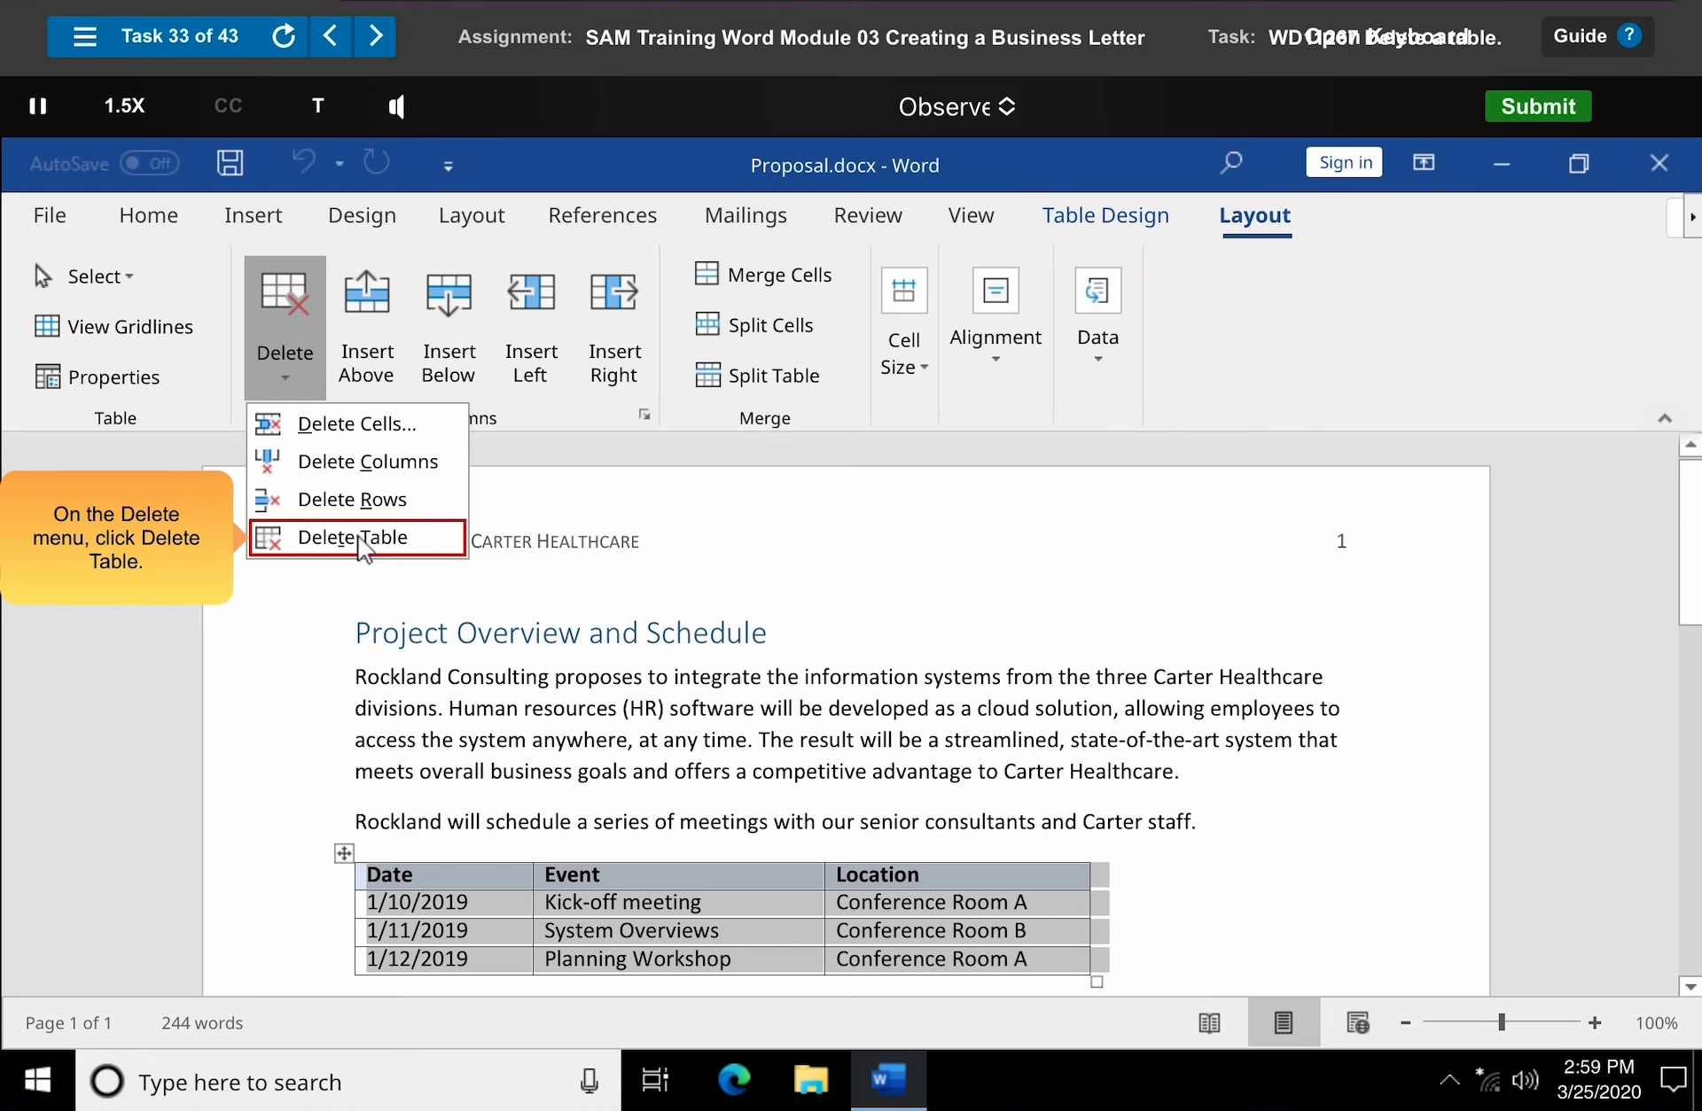
pyautogui.click(361, 542)
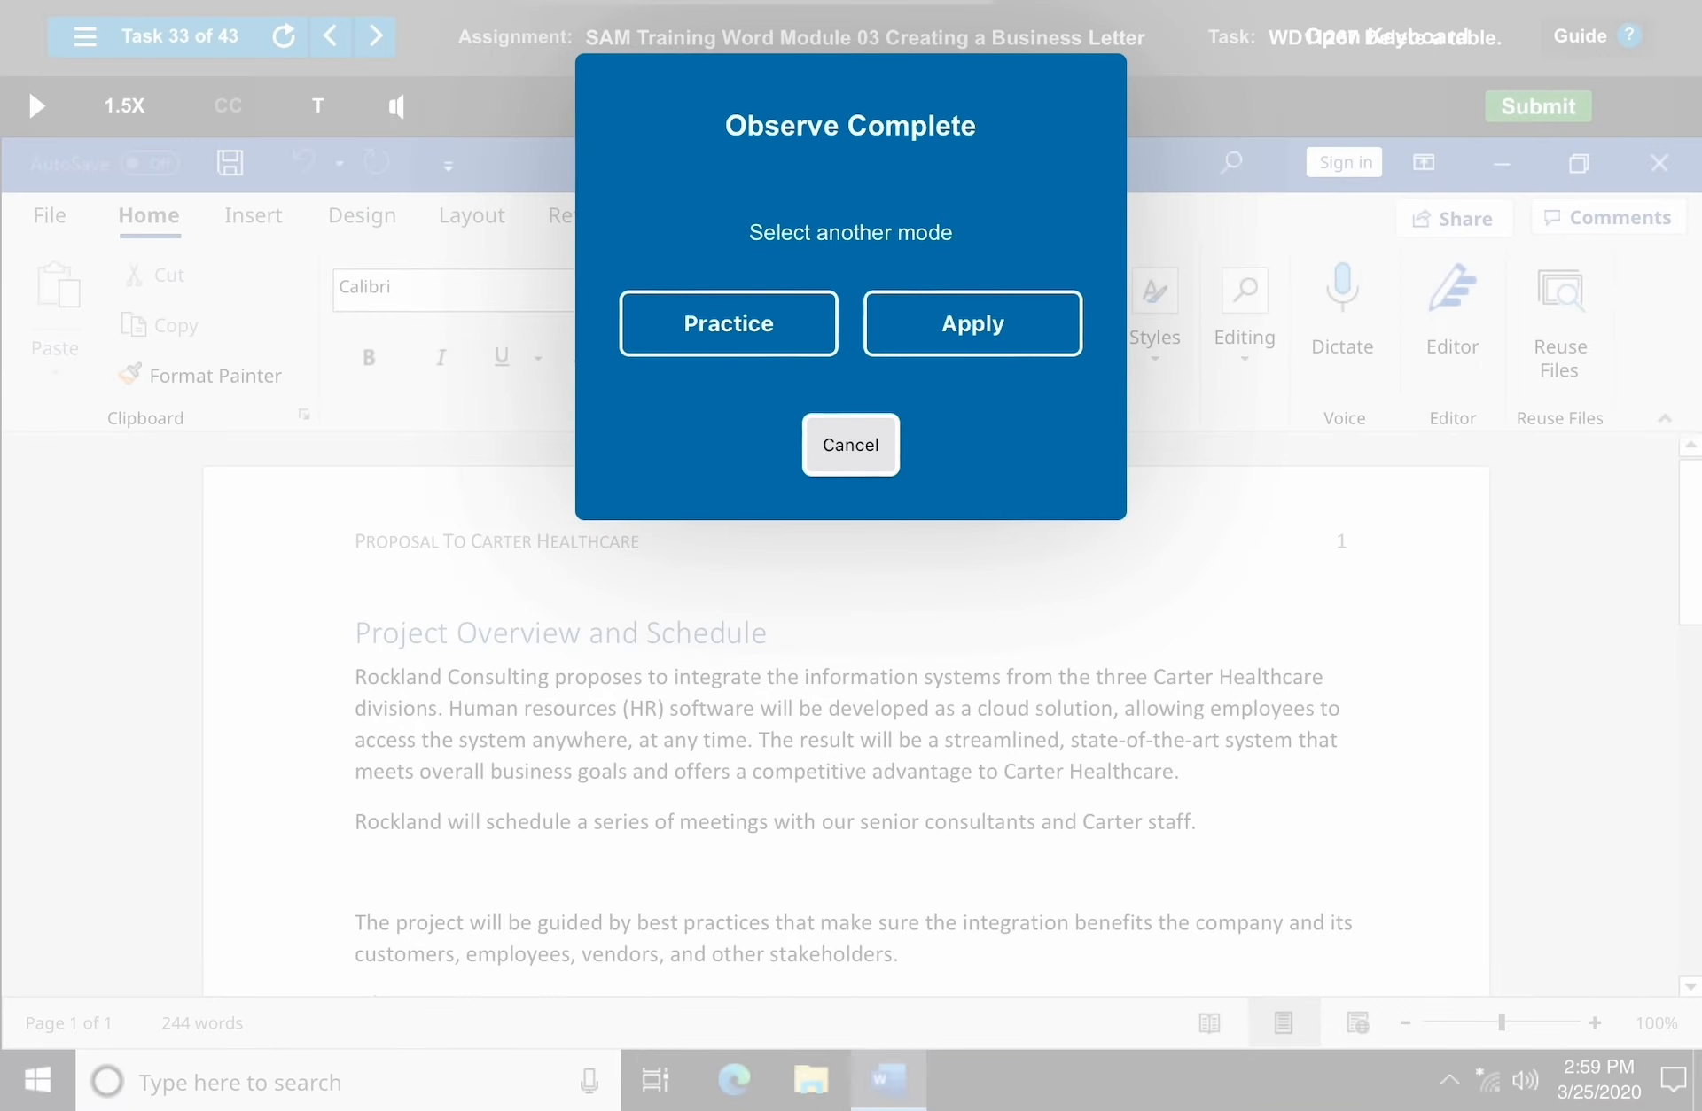
pyautogui.click(850, 445)
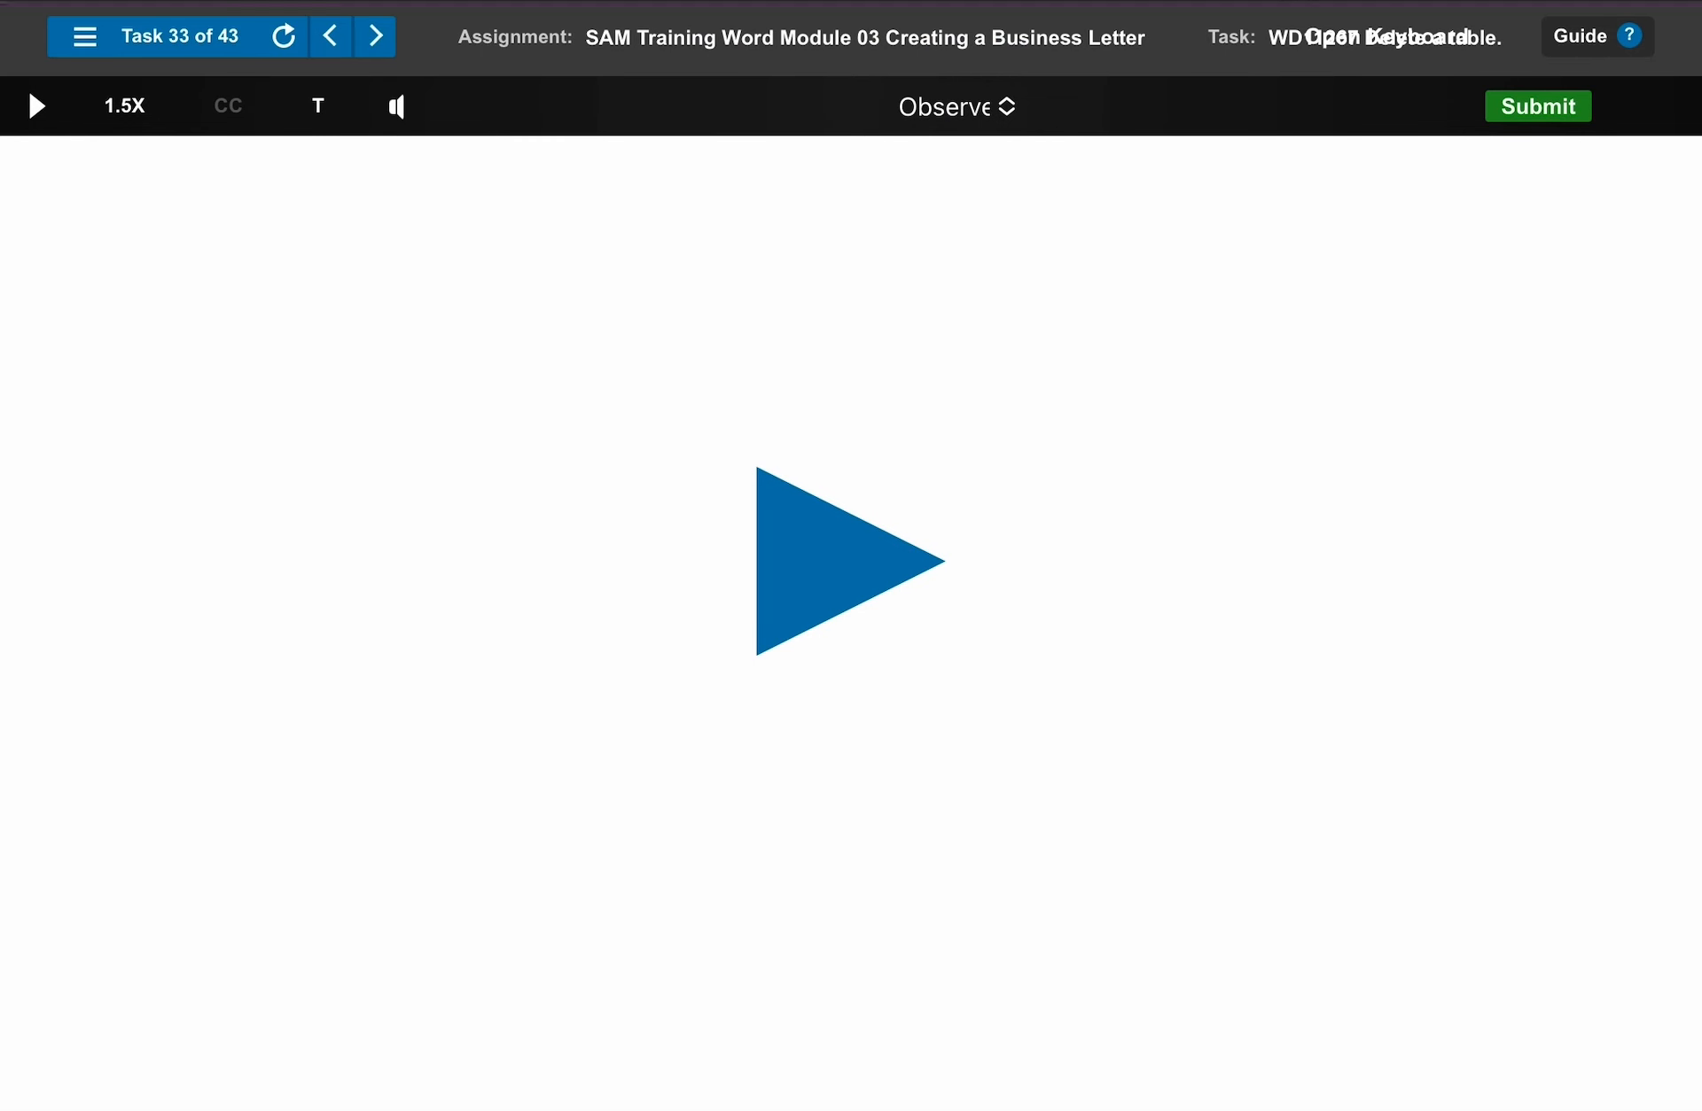
# - Advance to Task 34 and replace the space after "25" in the first body paragraph with a nonbreaking space
pyautogui.click(376, 37)
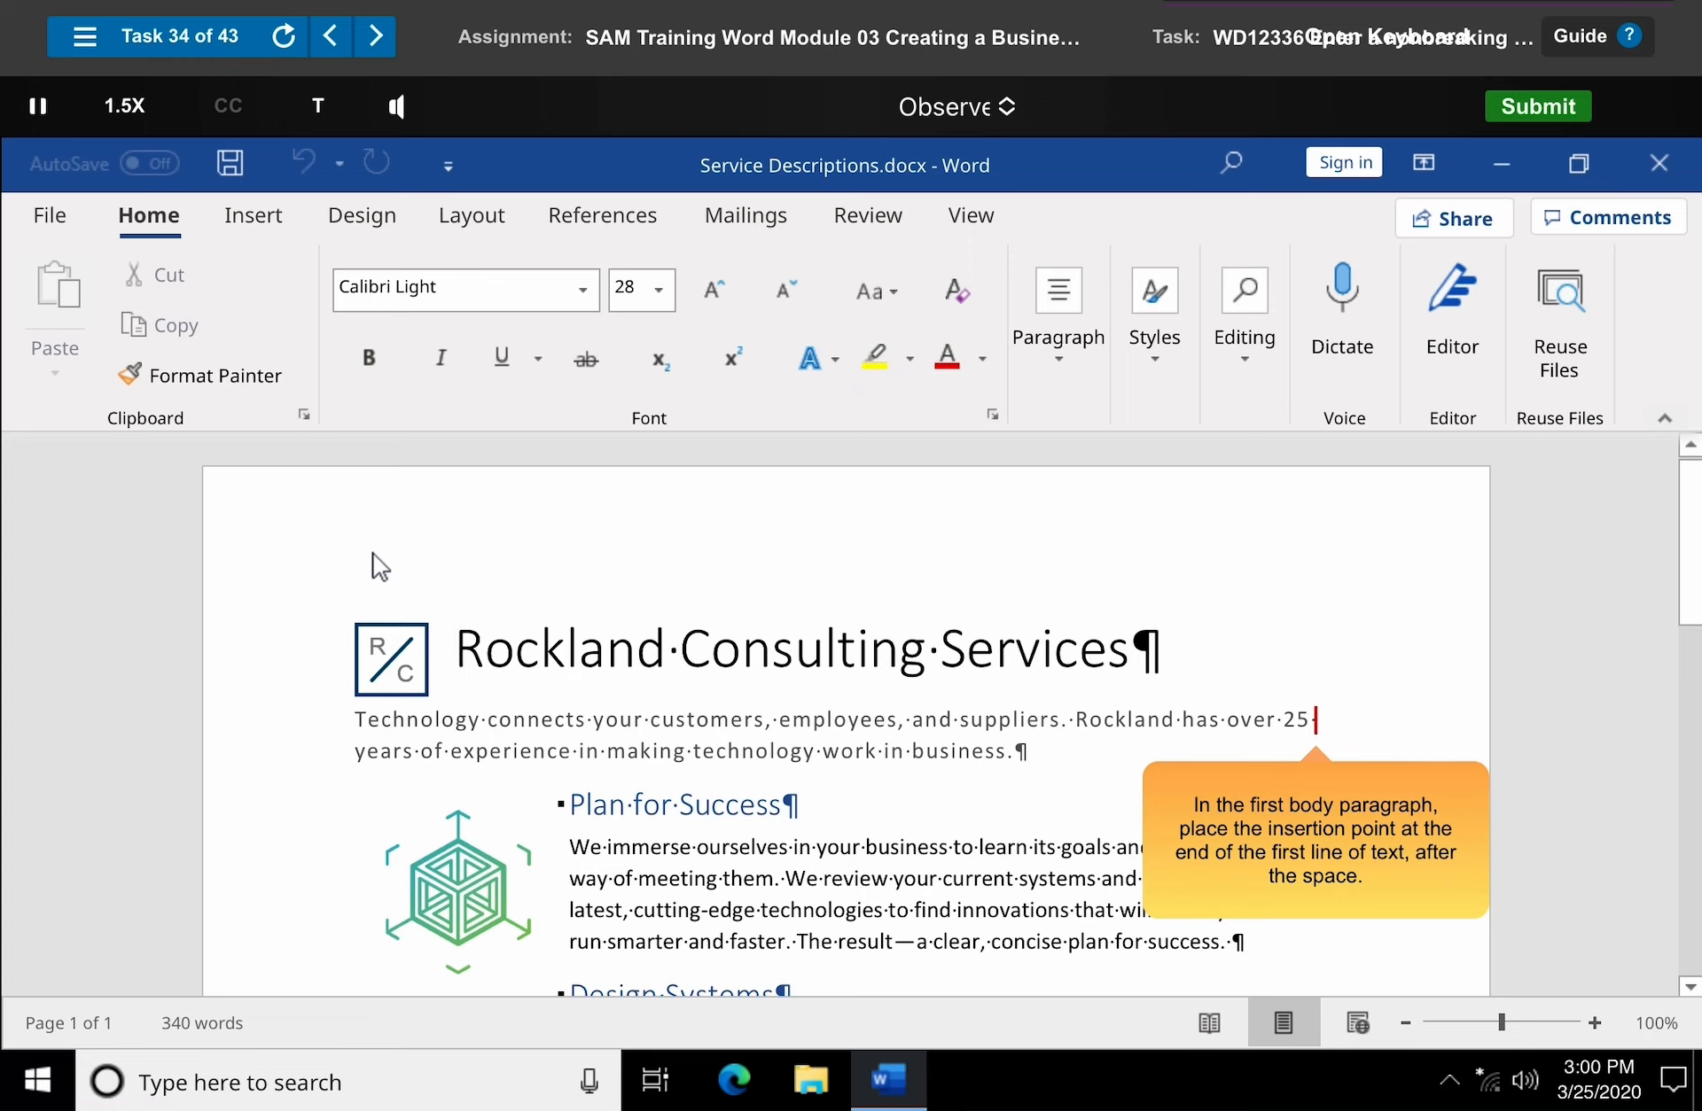
pyautogui.click(1317, 719)
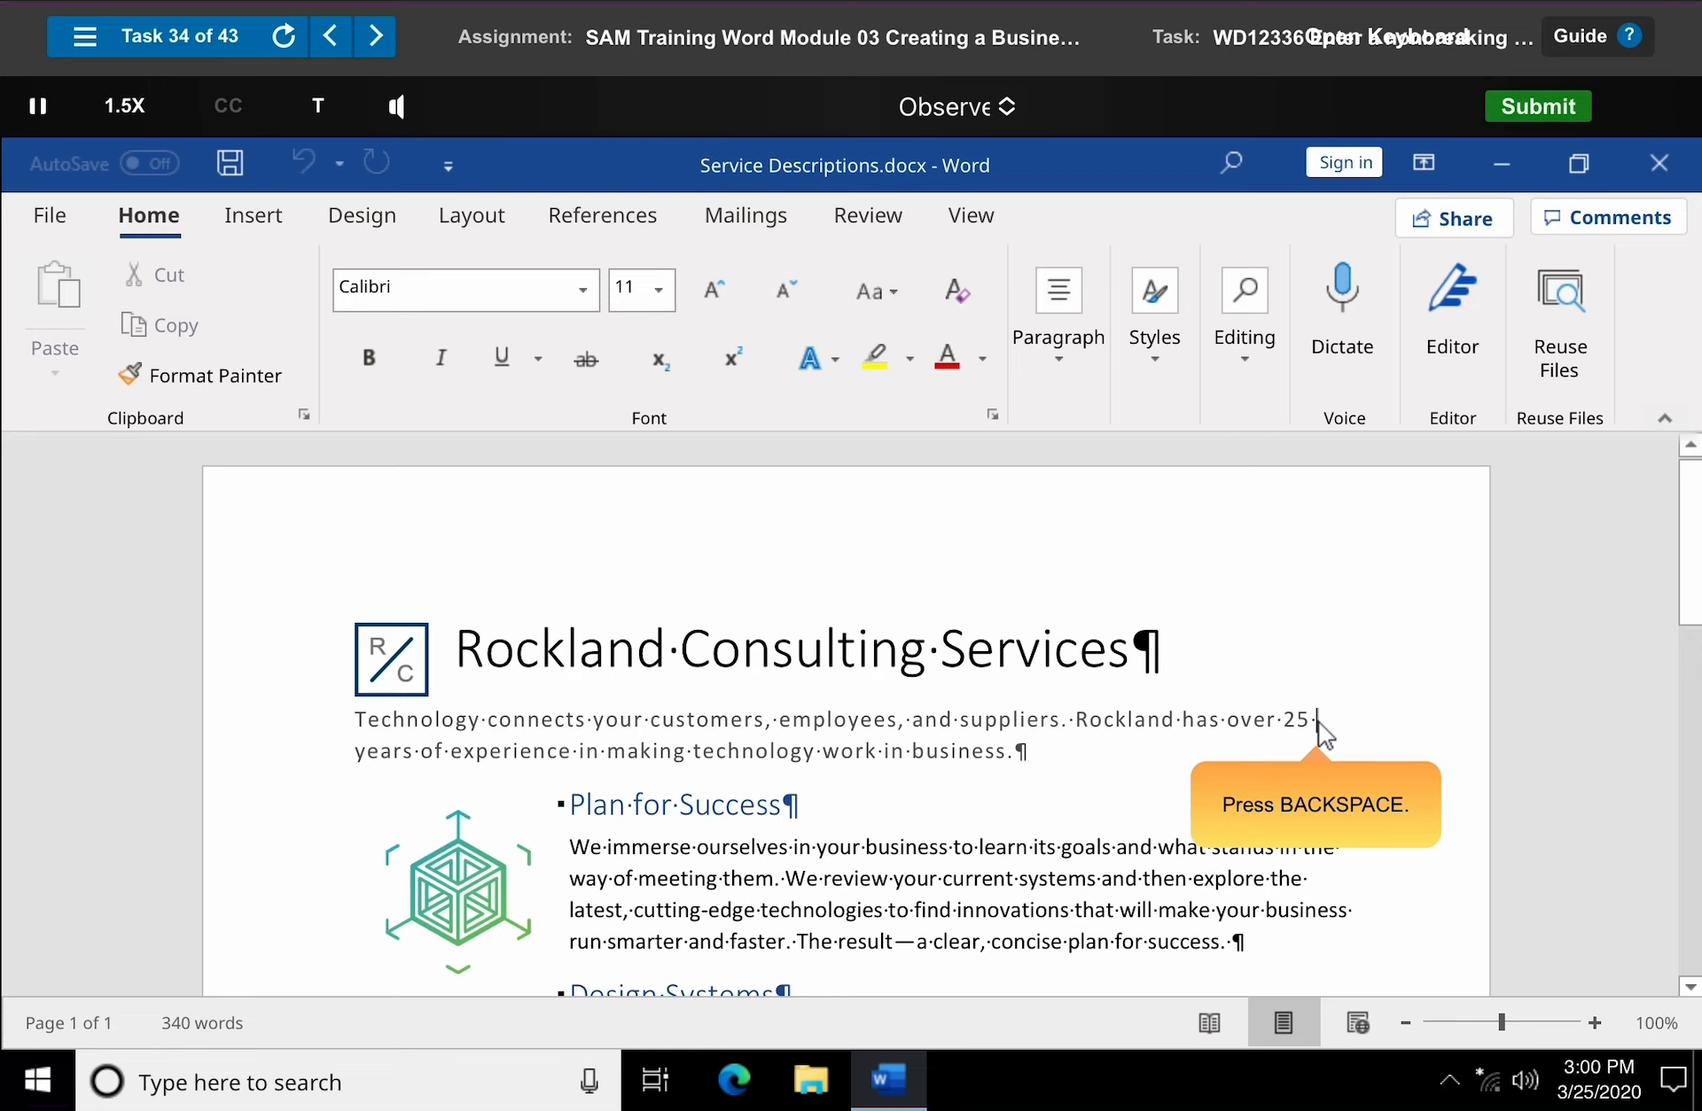
pyautogui.press('BackSpace')
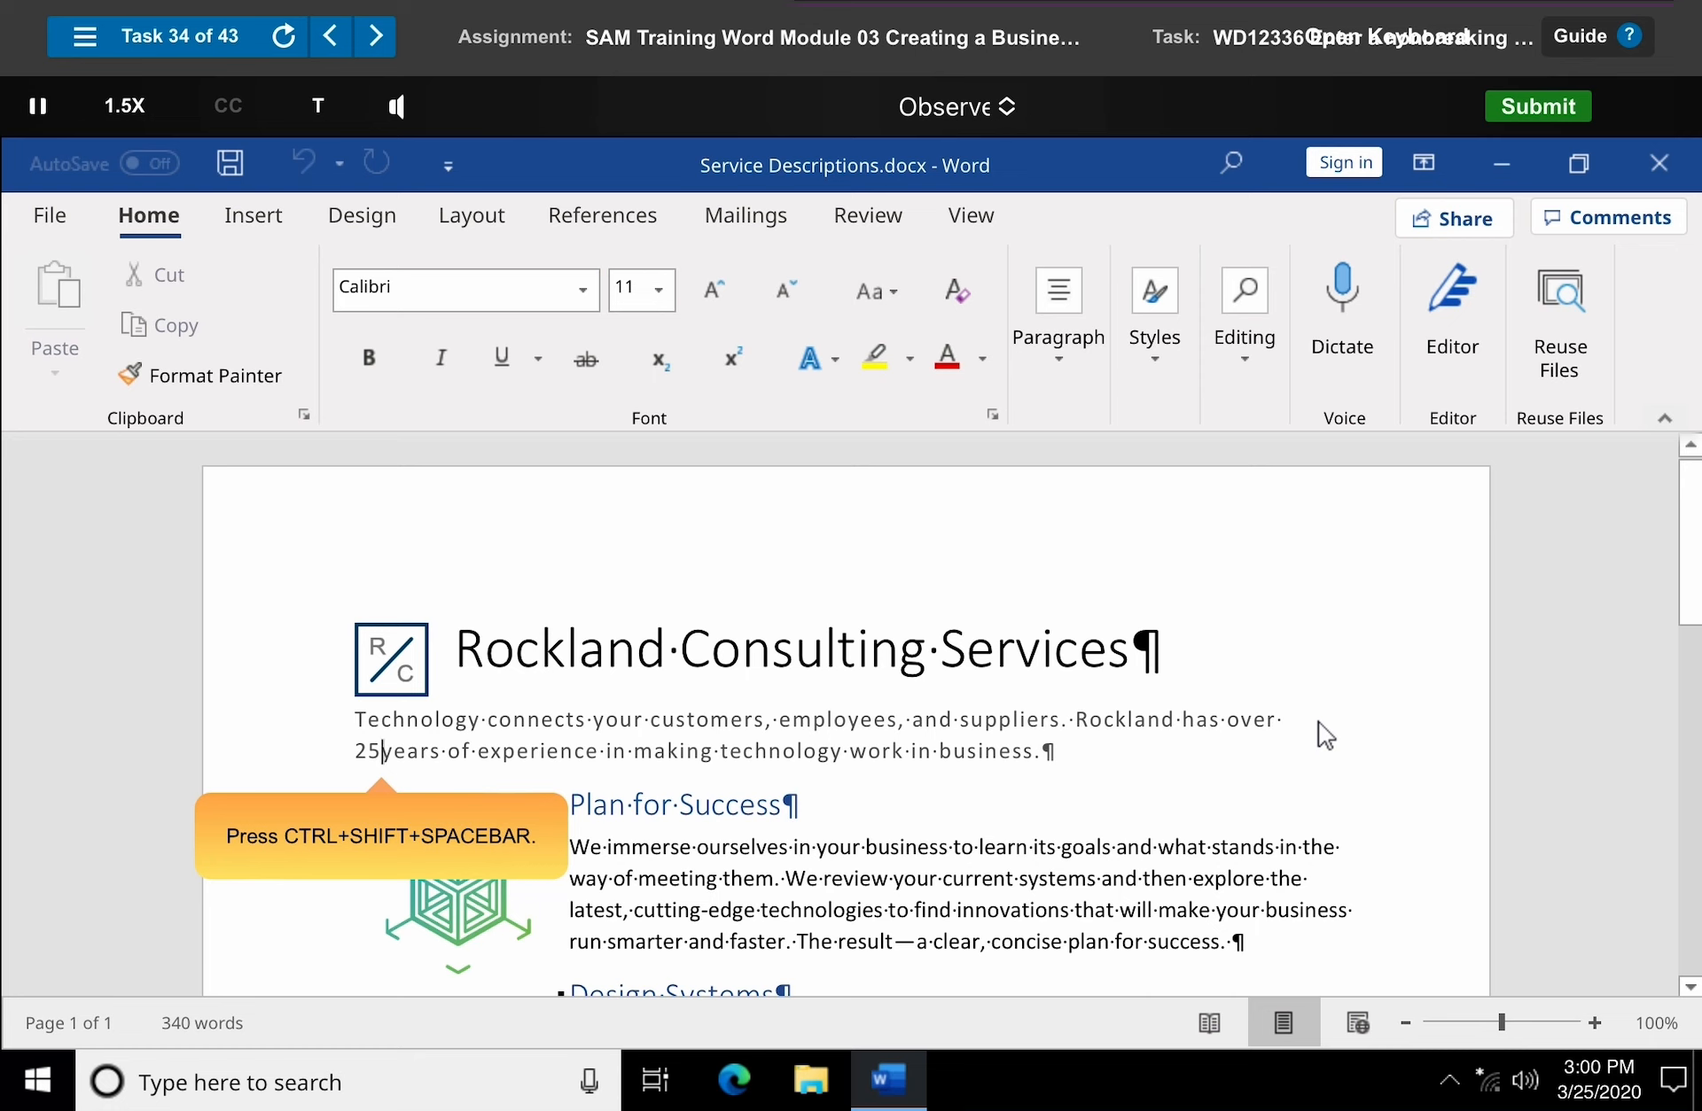
pyautogui.hotkey('ctrl', 'shift', 'space')
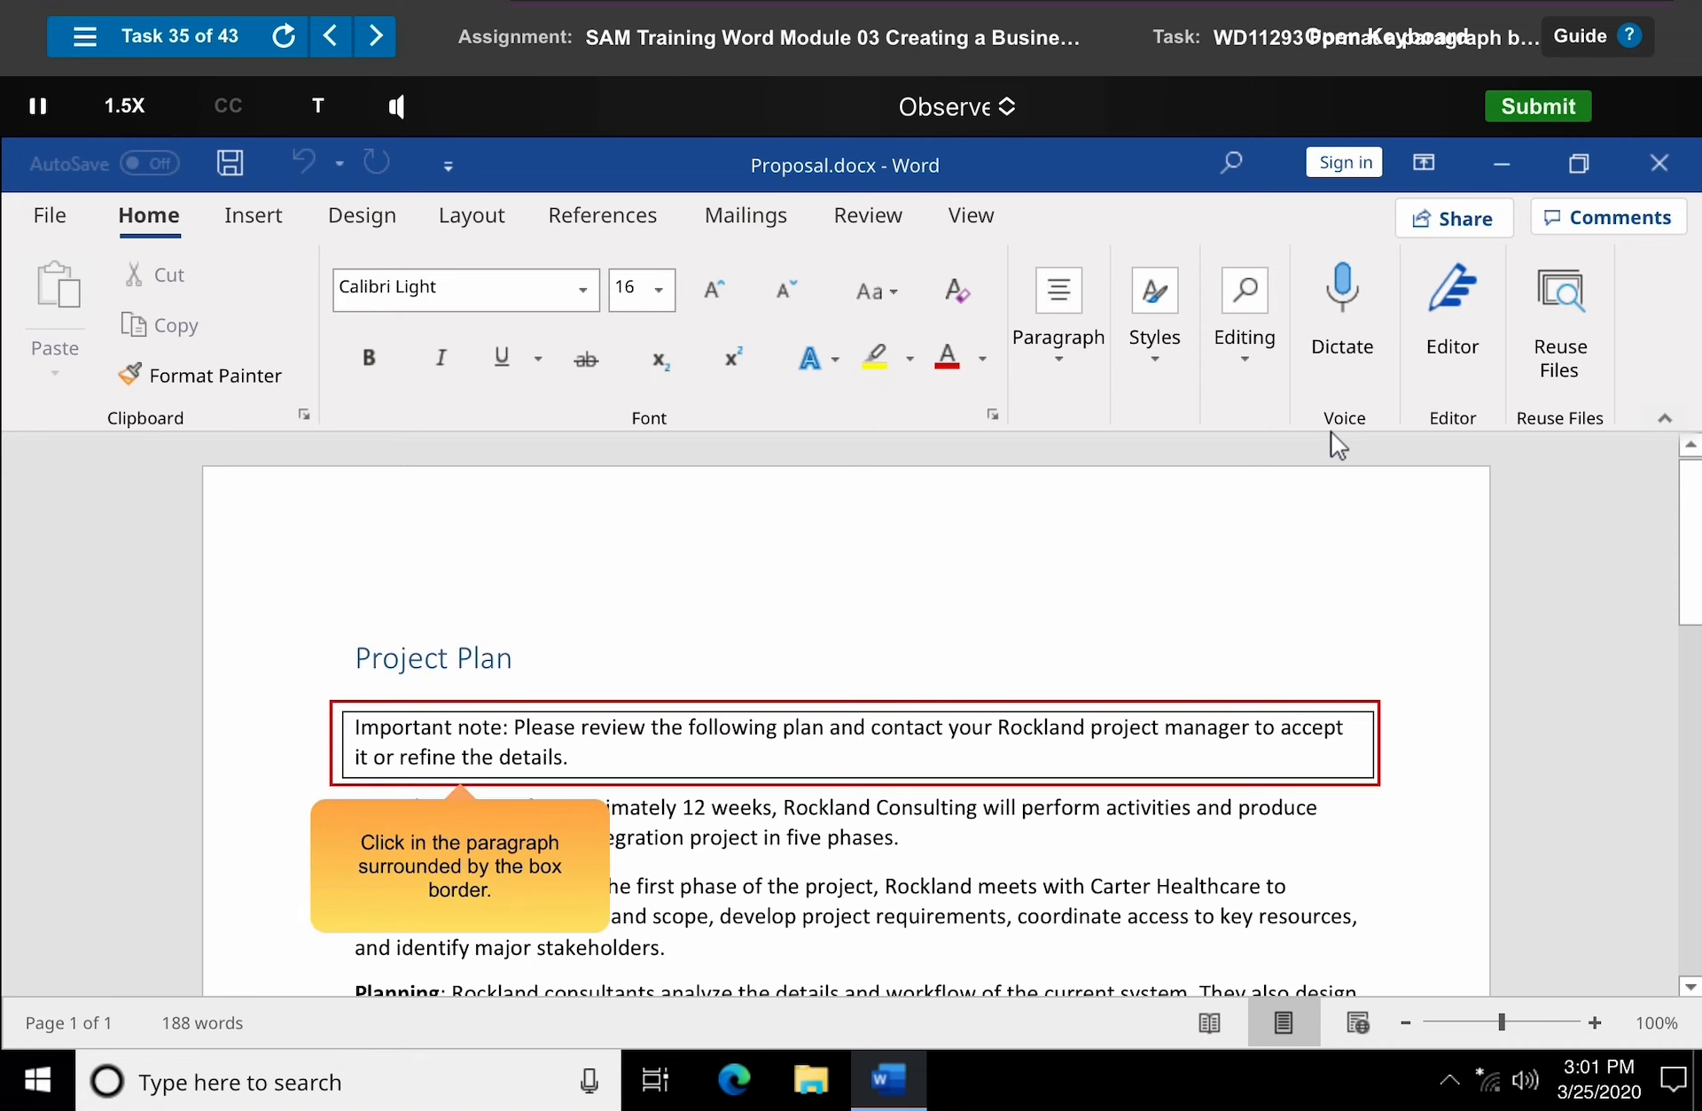
# - Format the "Important note" paragraph's box border as a dotted line in Orange, Accent 2, 2¼ pt wide, and leave the completed demonstration
pyautogui.click(824, 729)
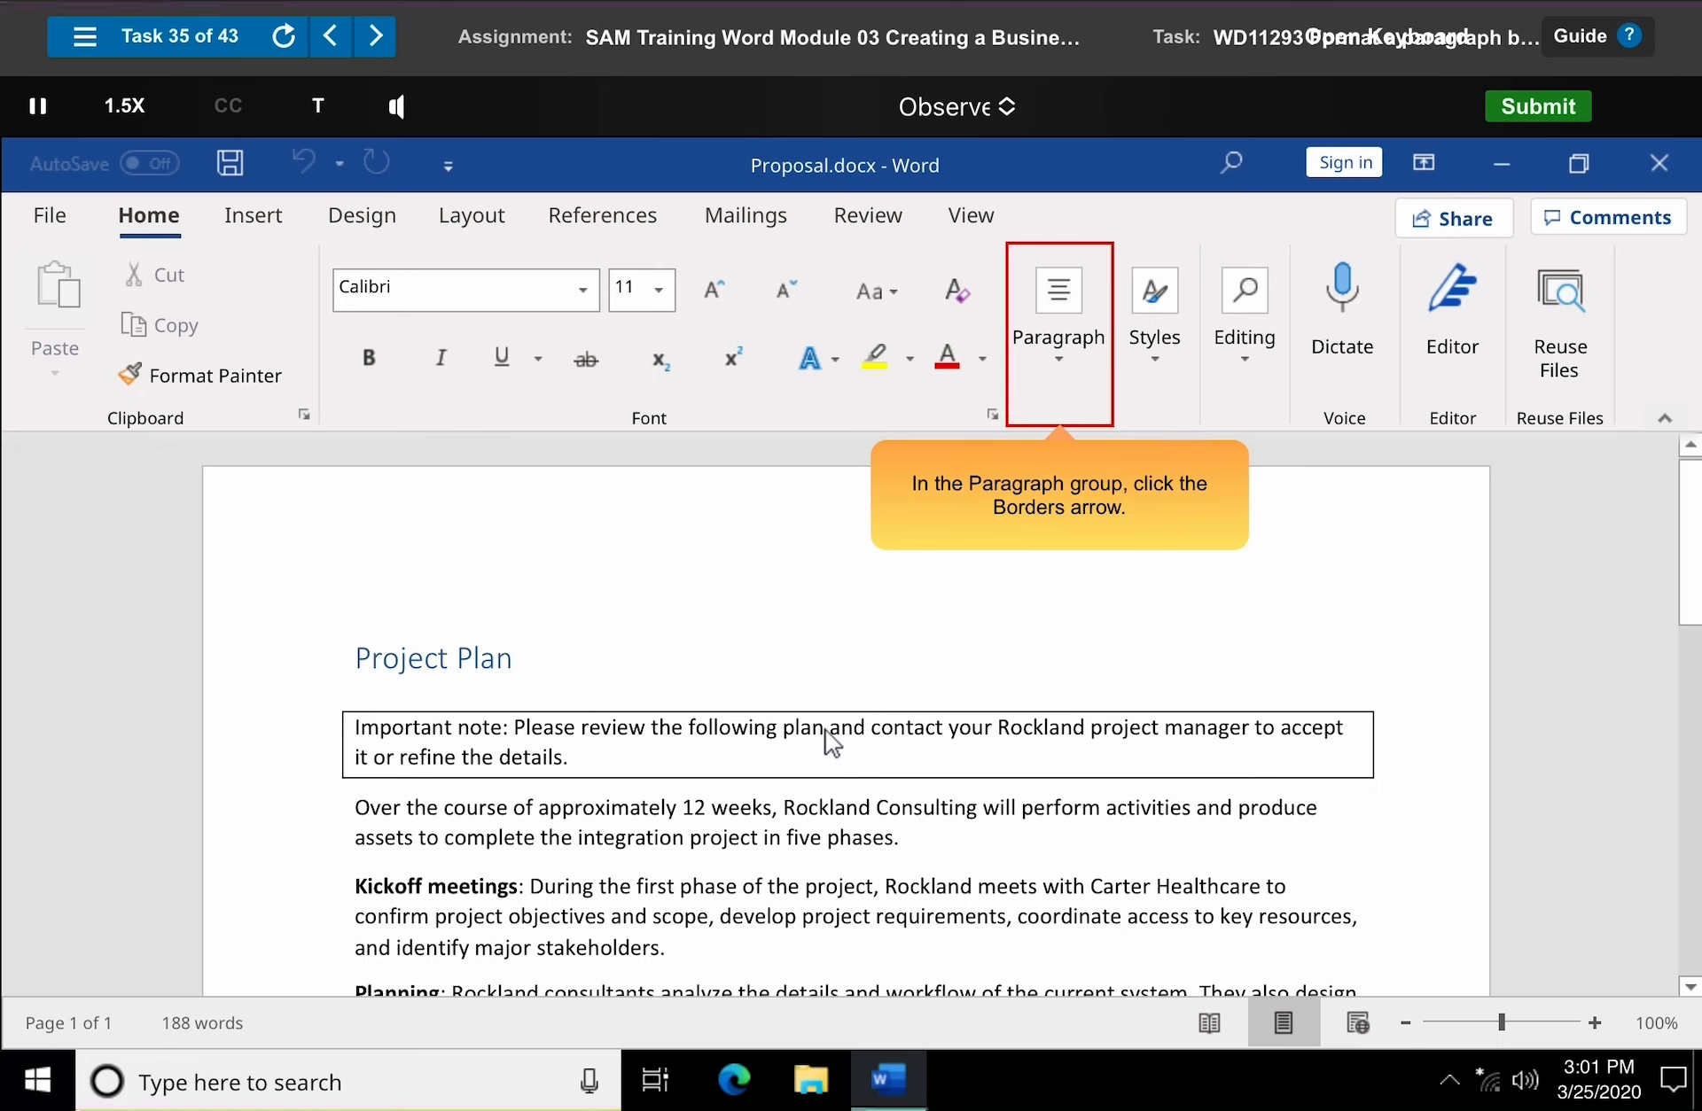
pyautogui.click(1061, 337)
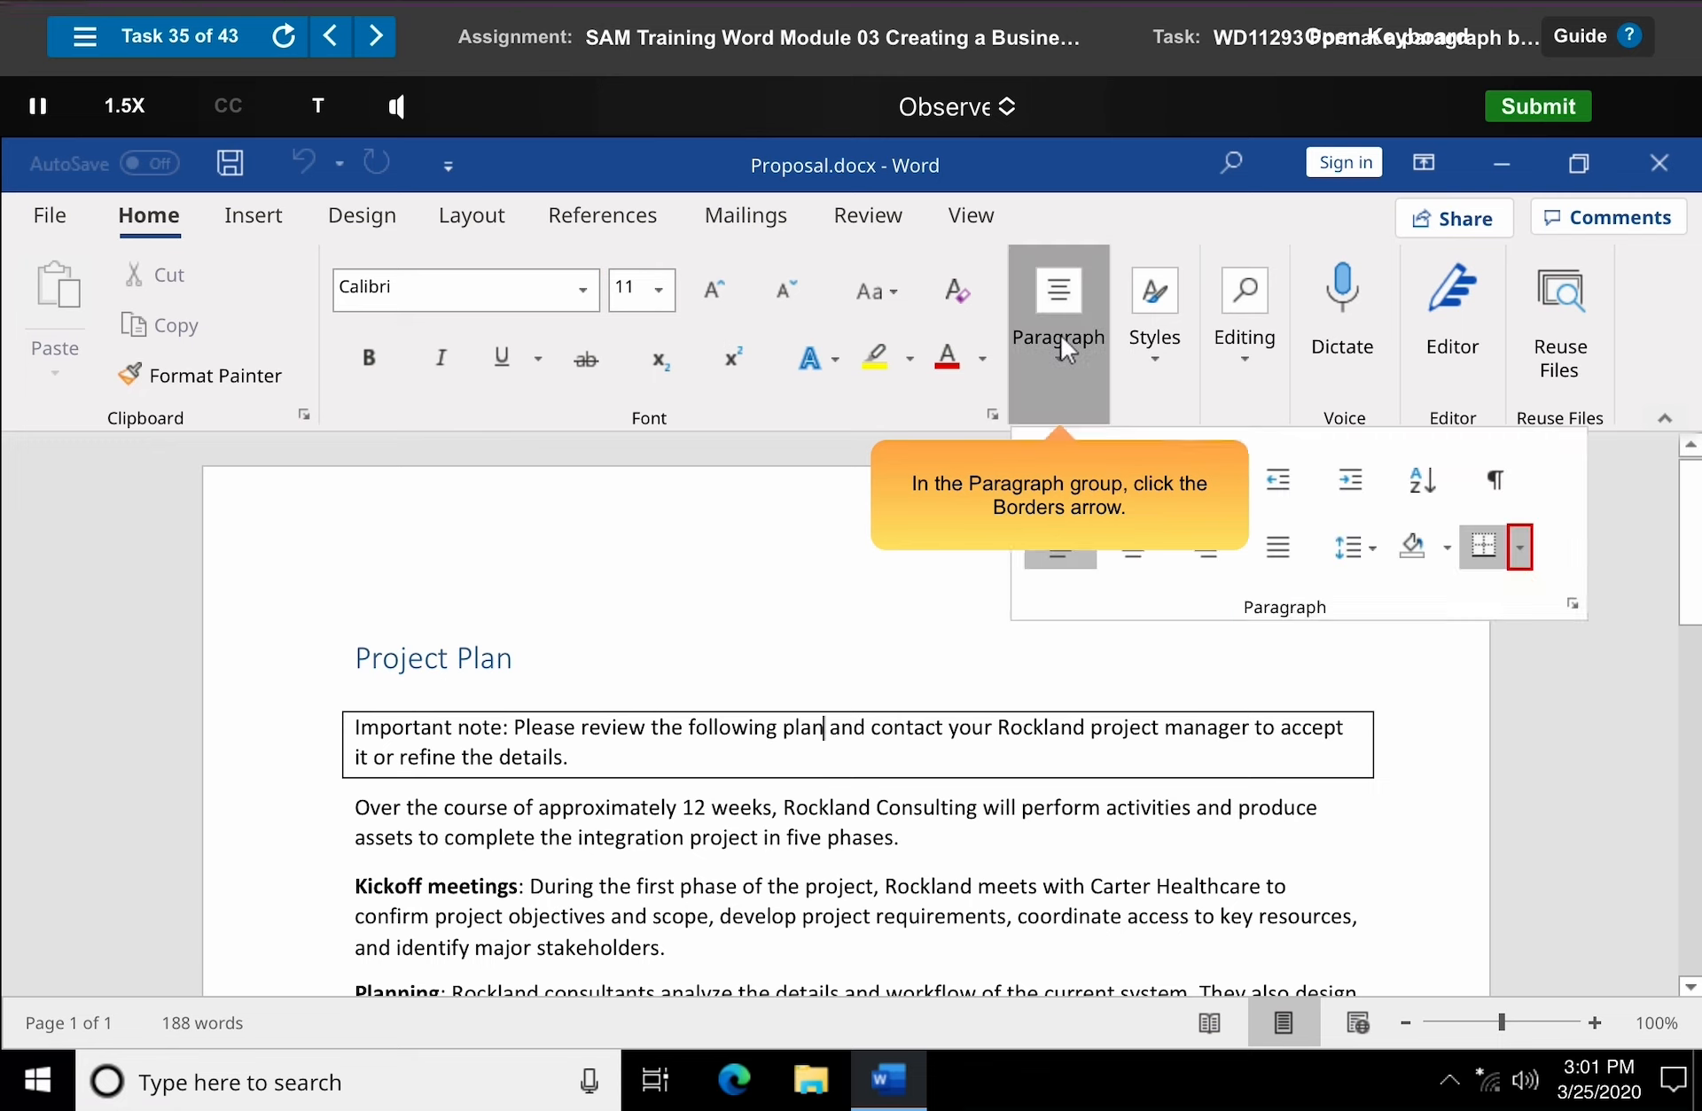
pyautogui.click(1520, 550)
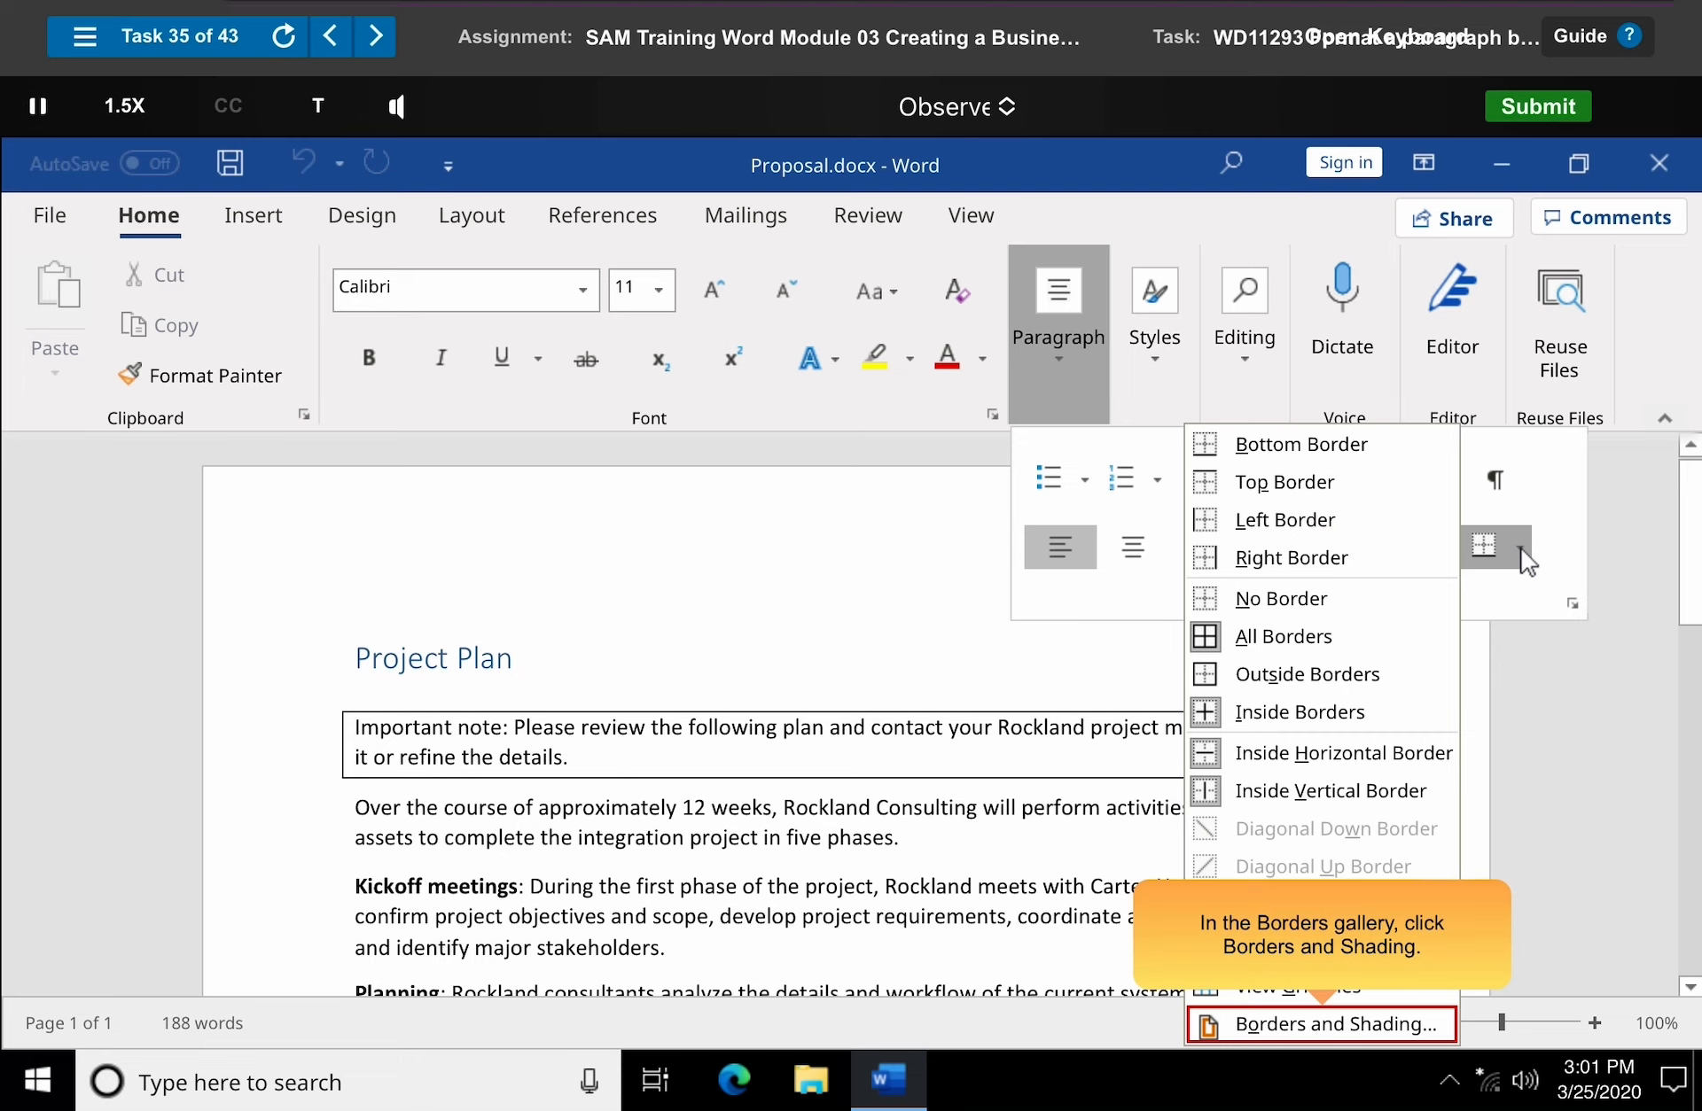
pyautogui.click(1327, 1026)
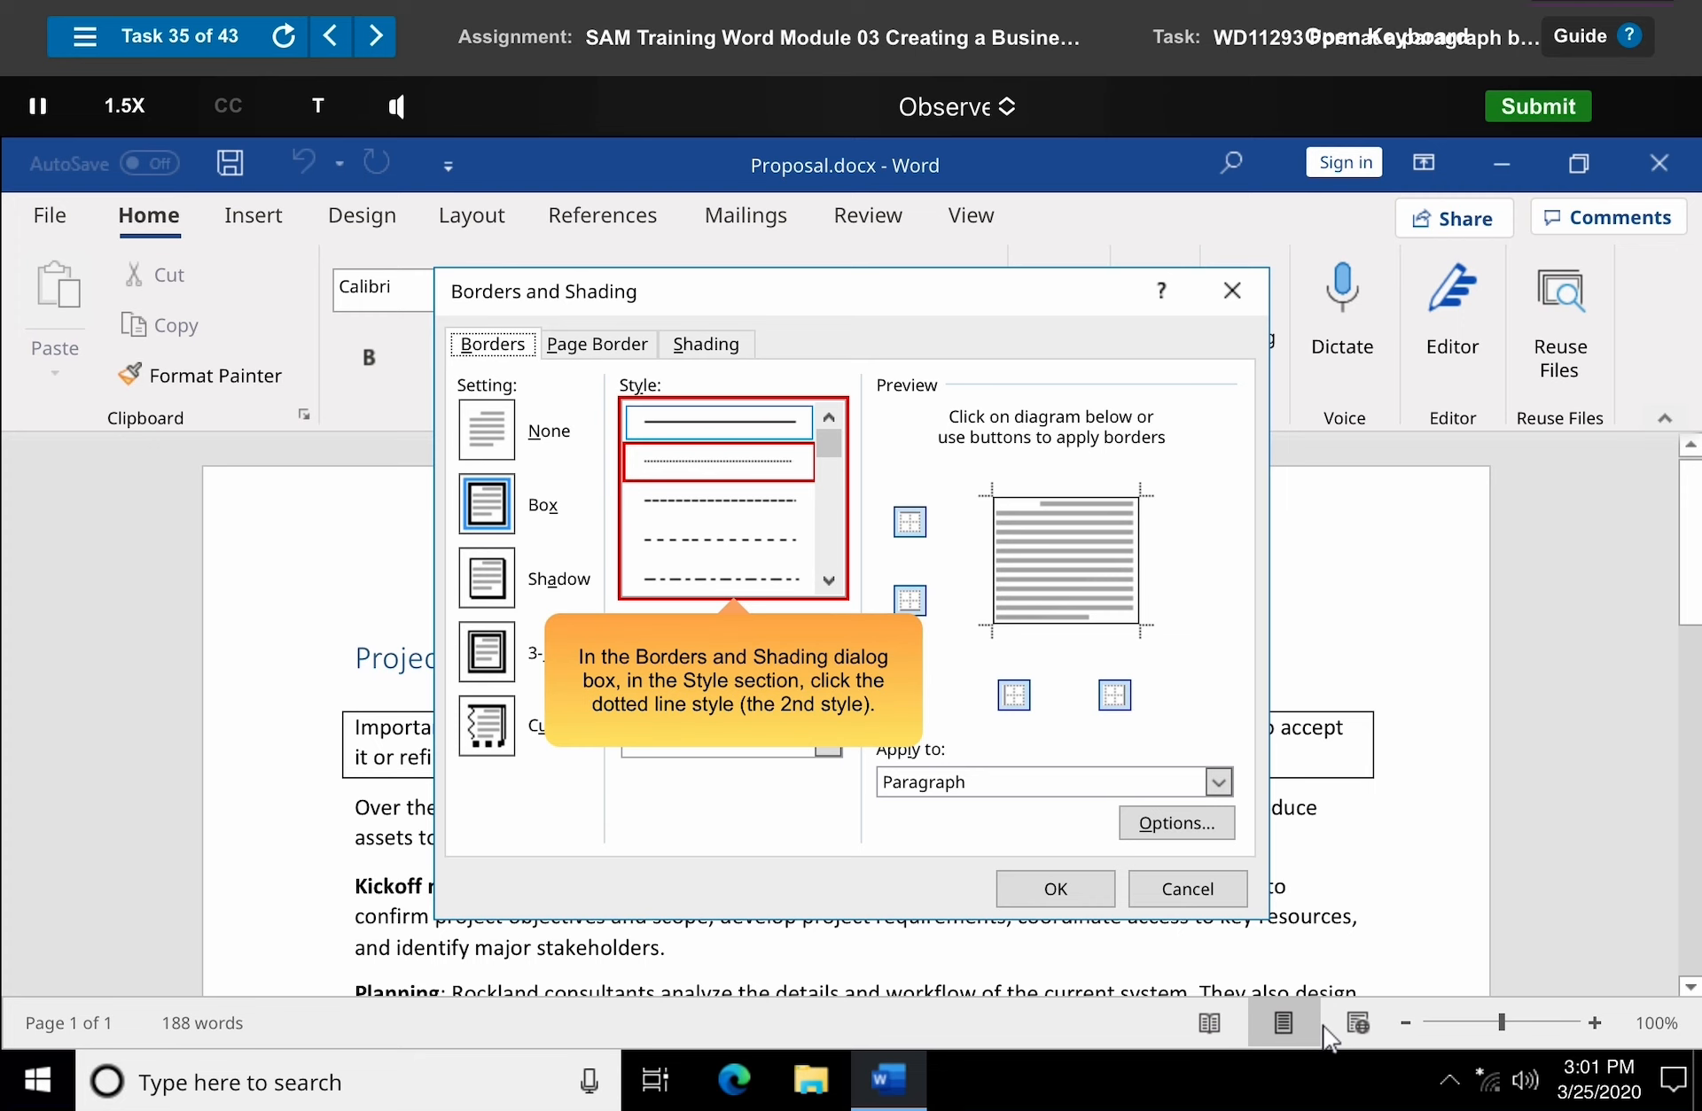
pyautogui.click(724, 470)
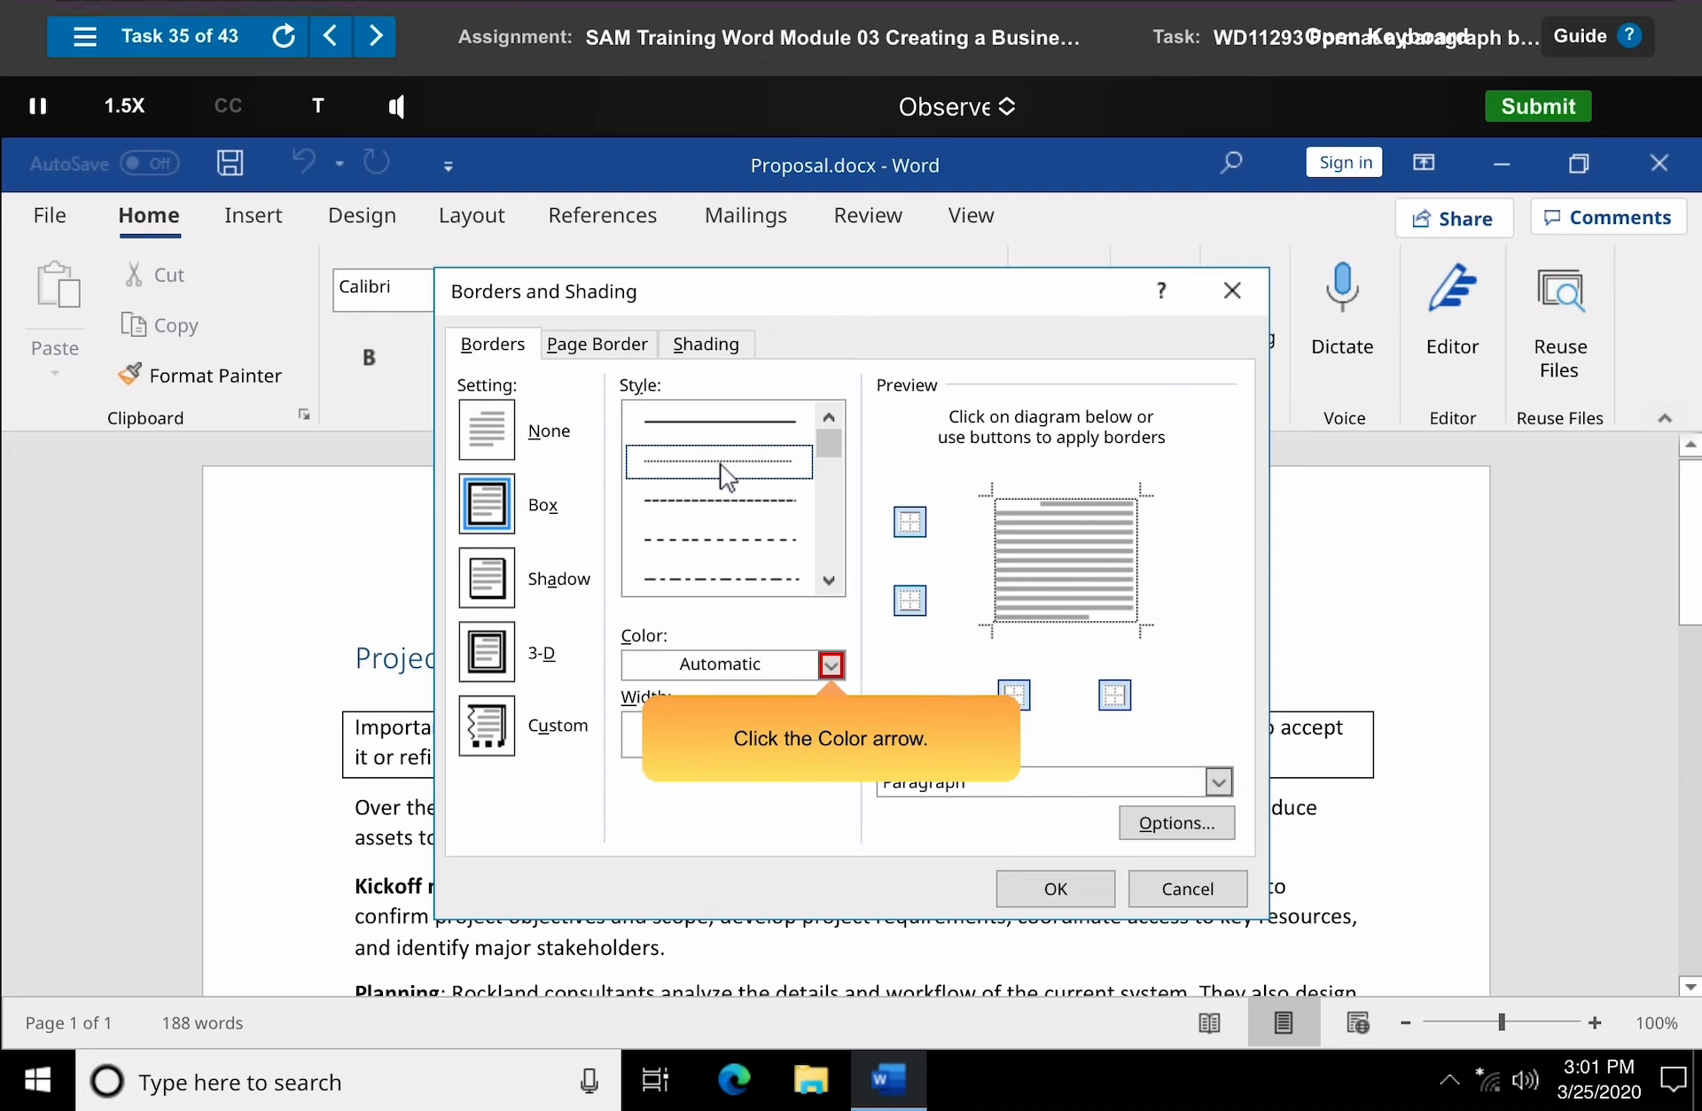
pyautogui.click(832, 666)
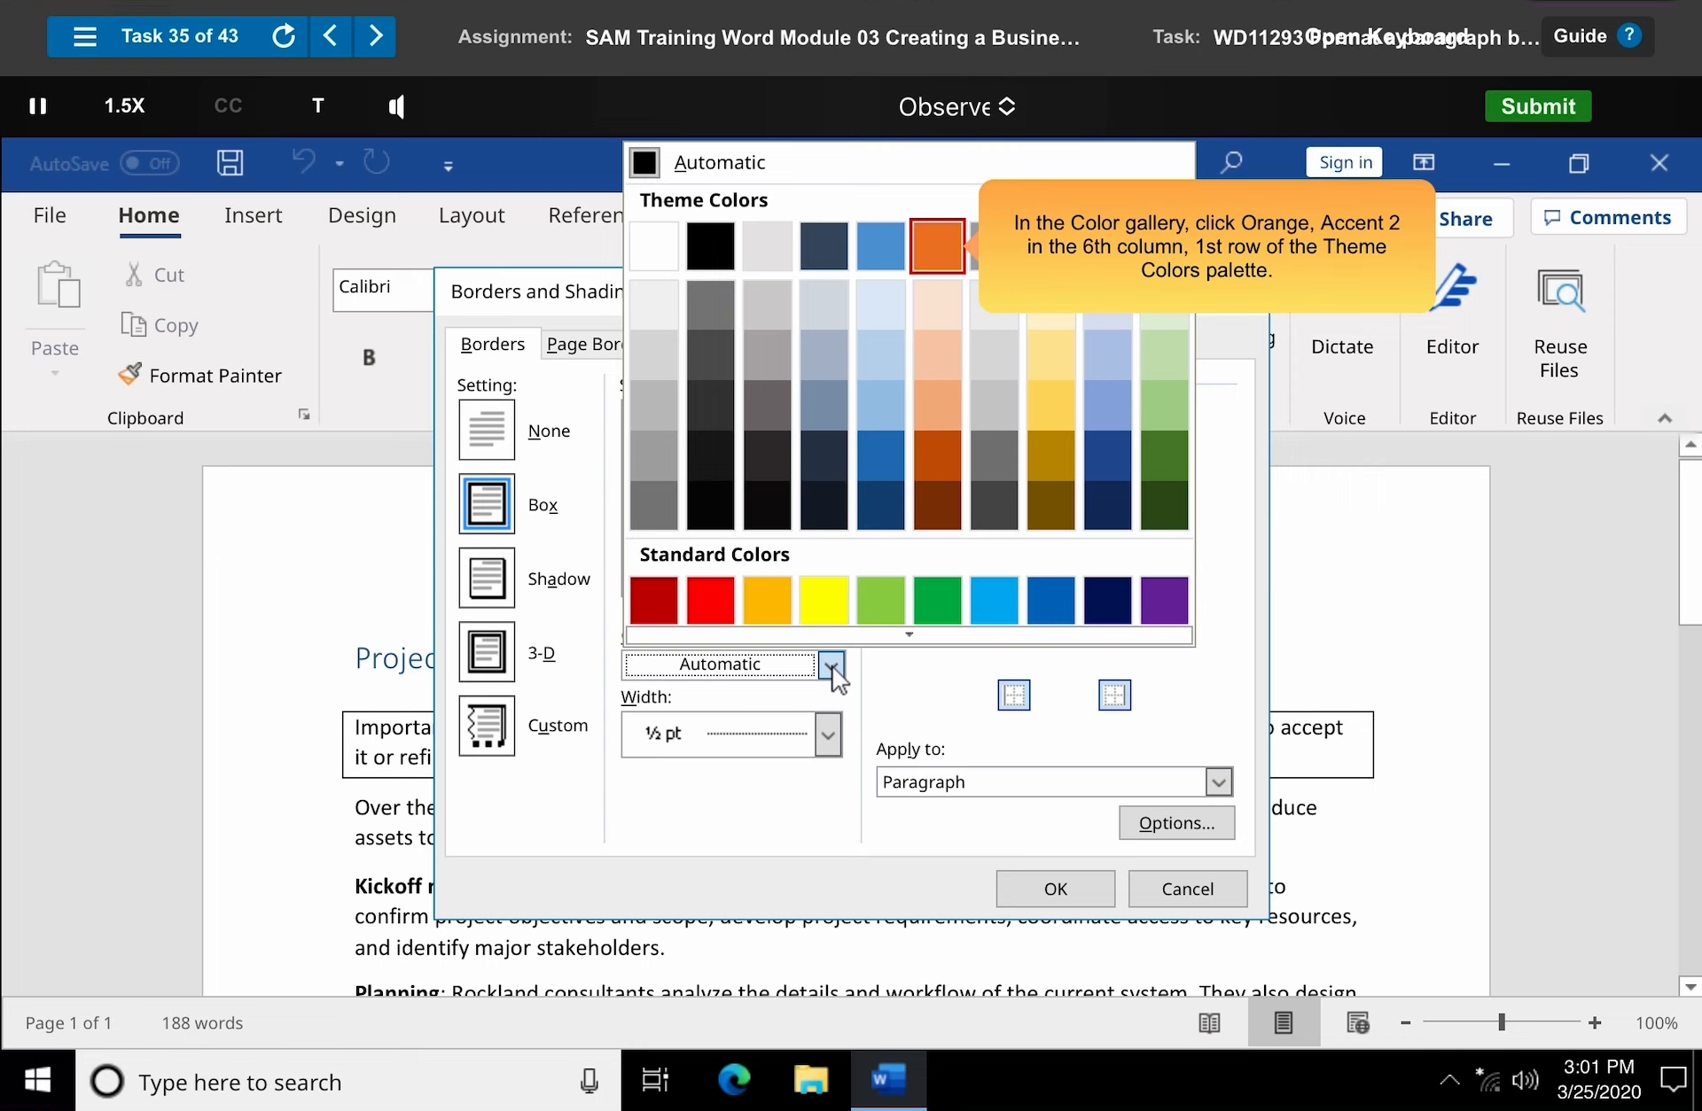
pyautogui.click(939, 257)
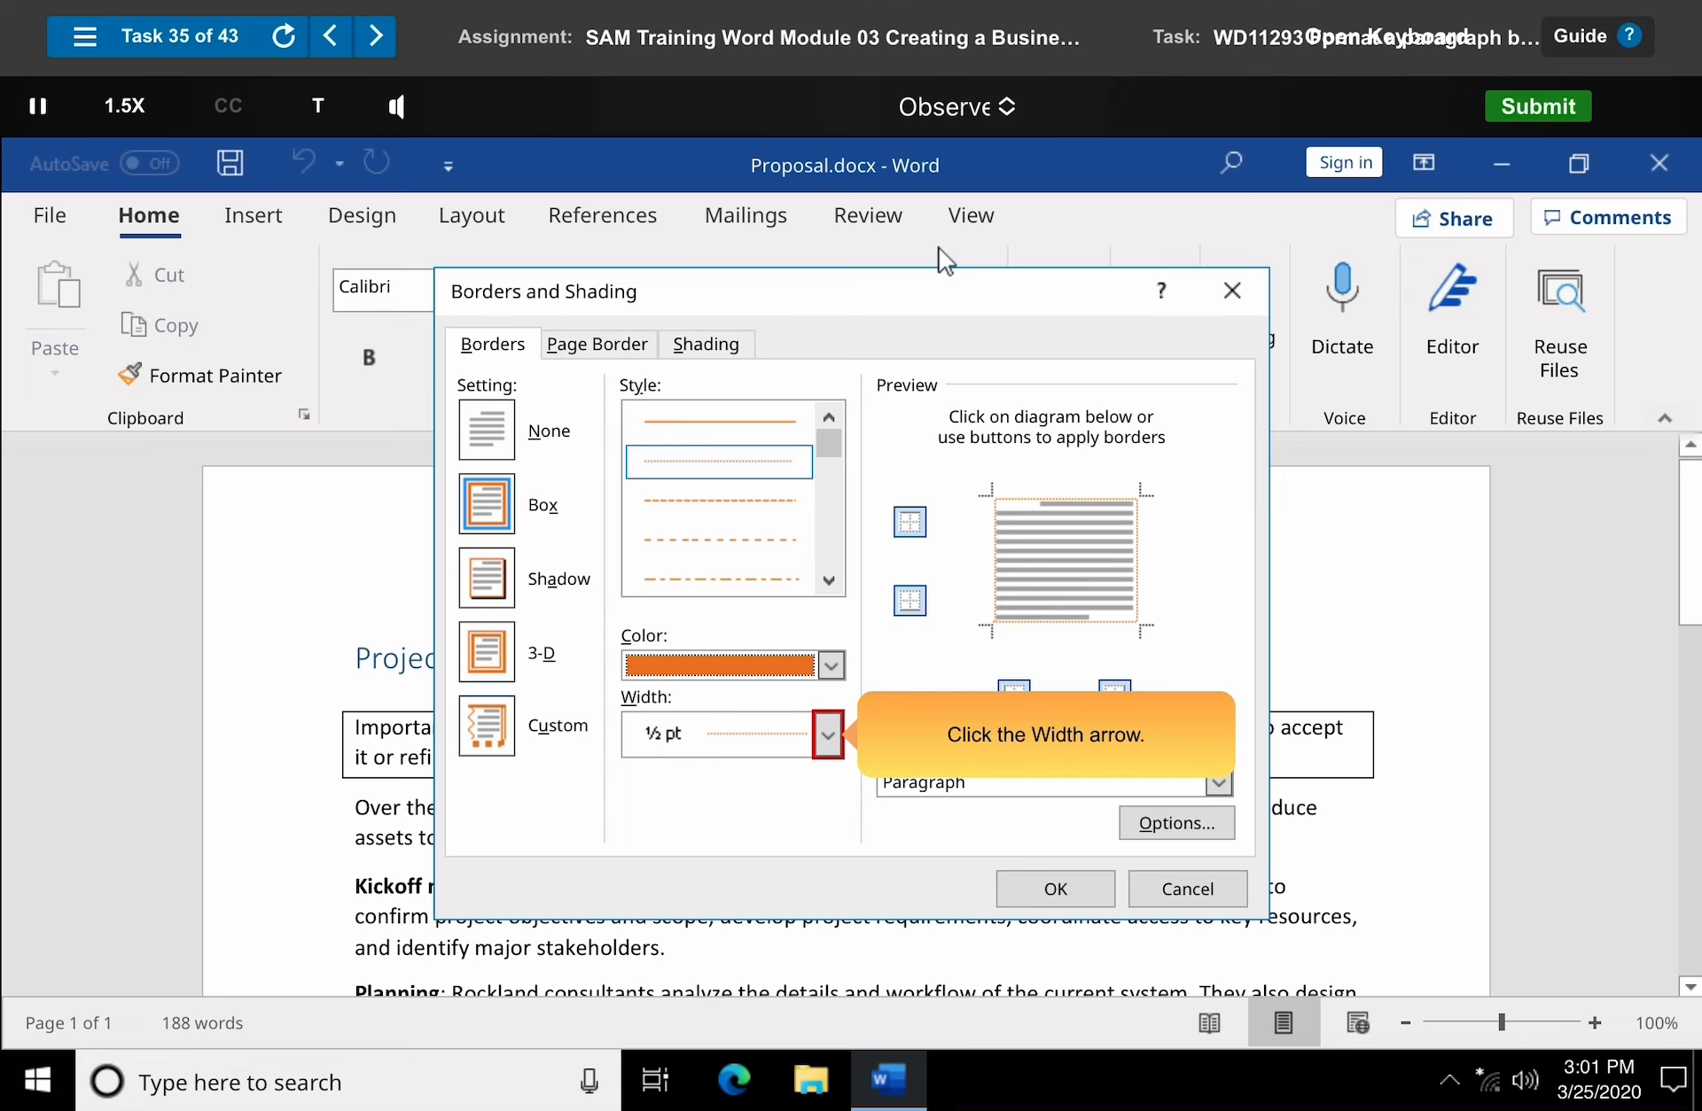
pyautogui.click(826, 736)
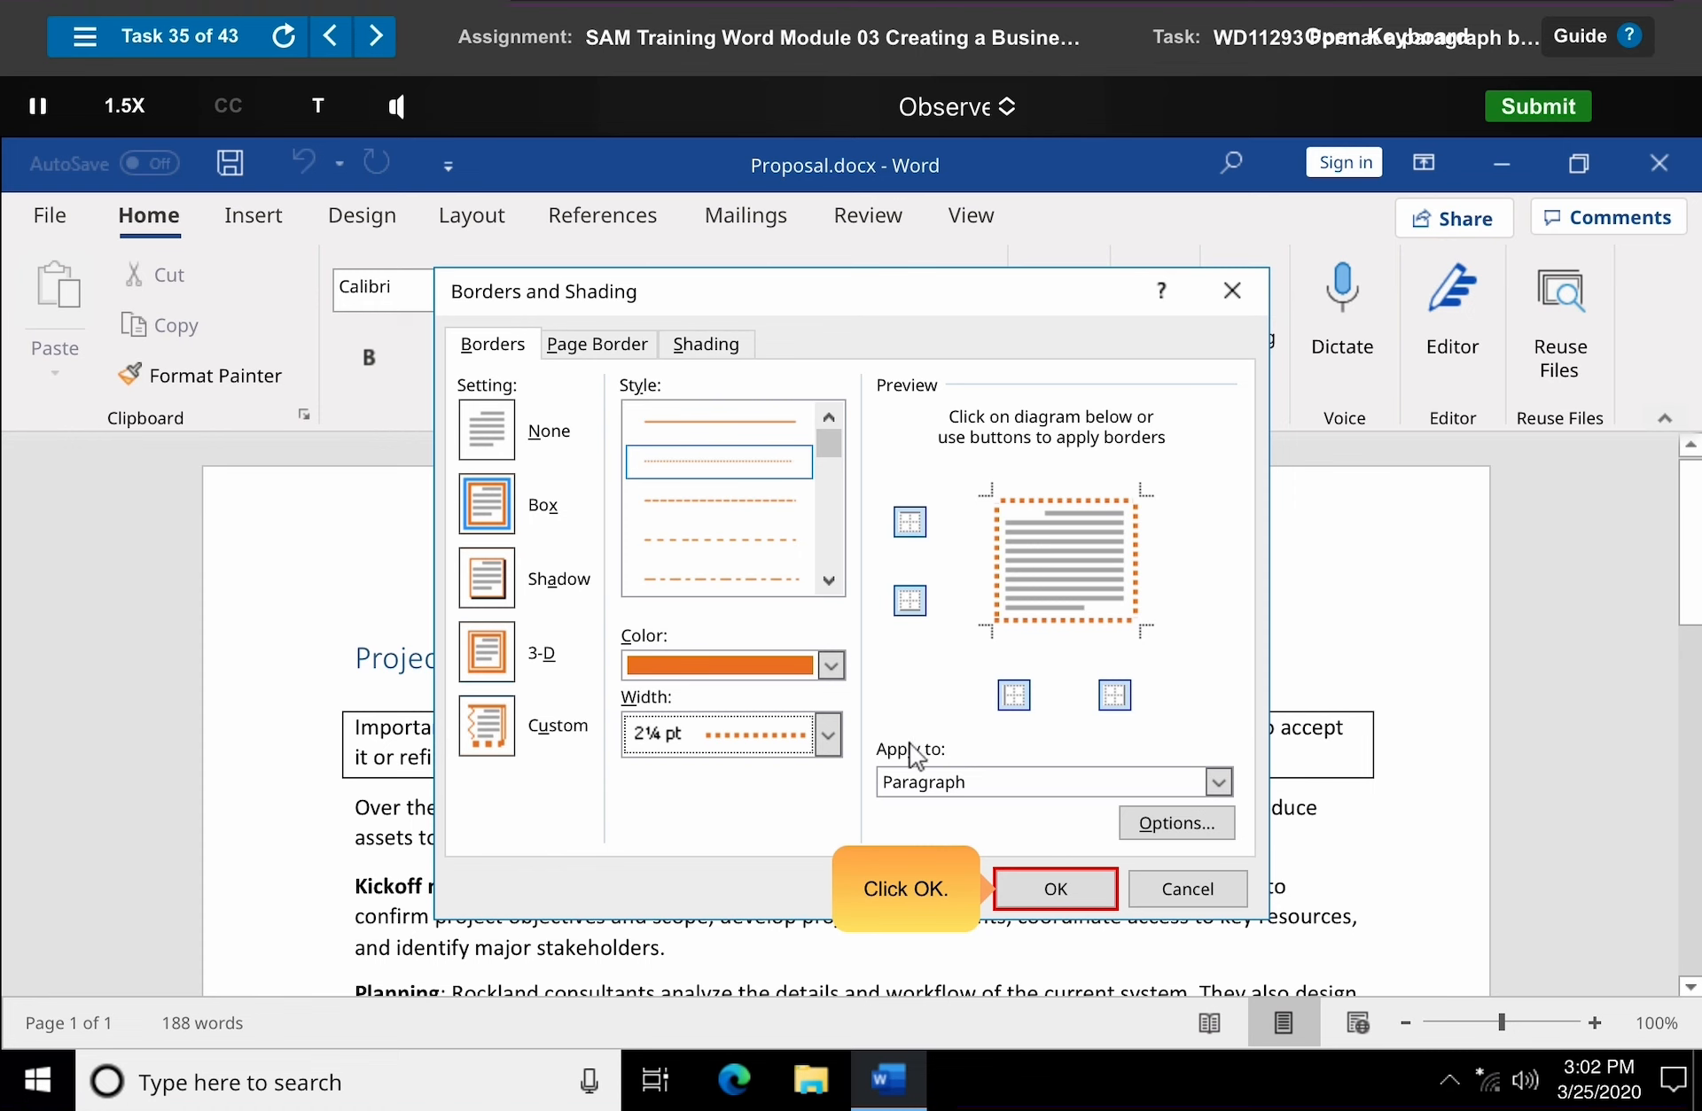
pyautogui.click(1055, 888)
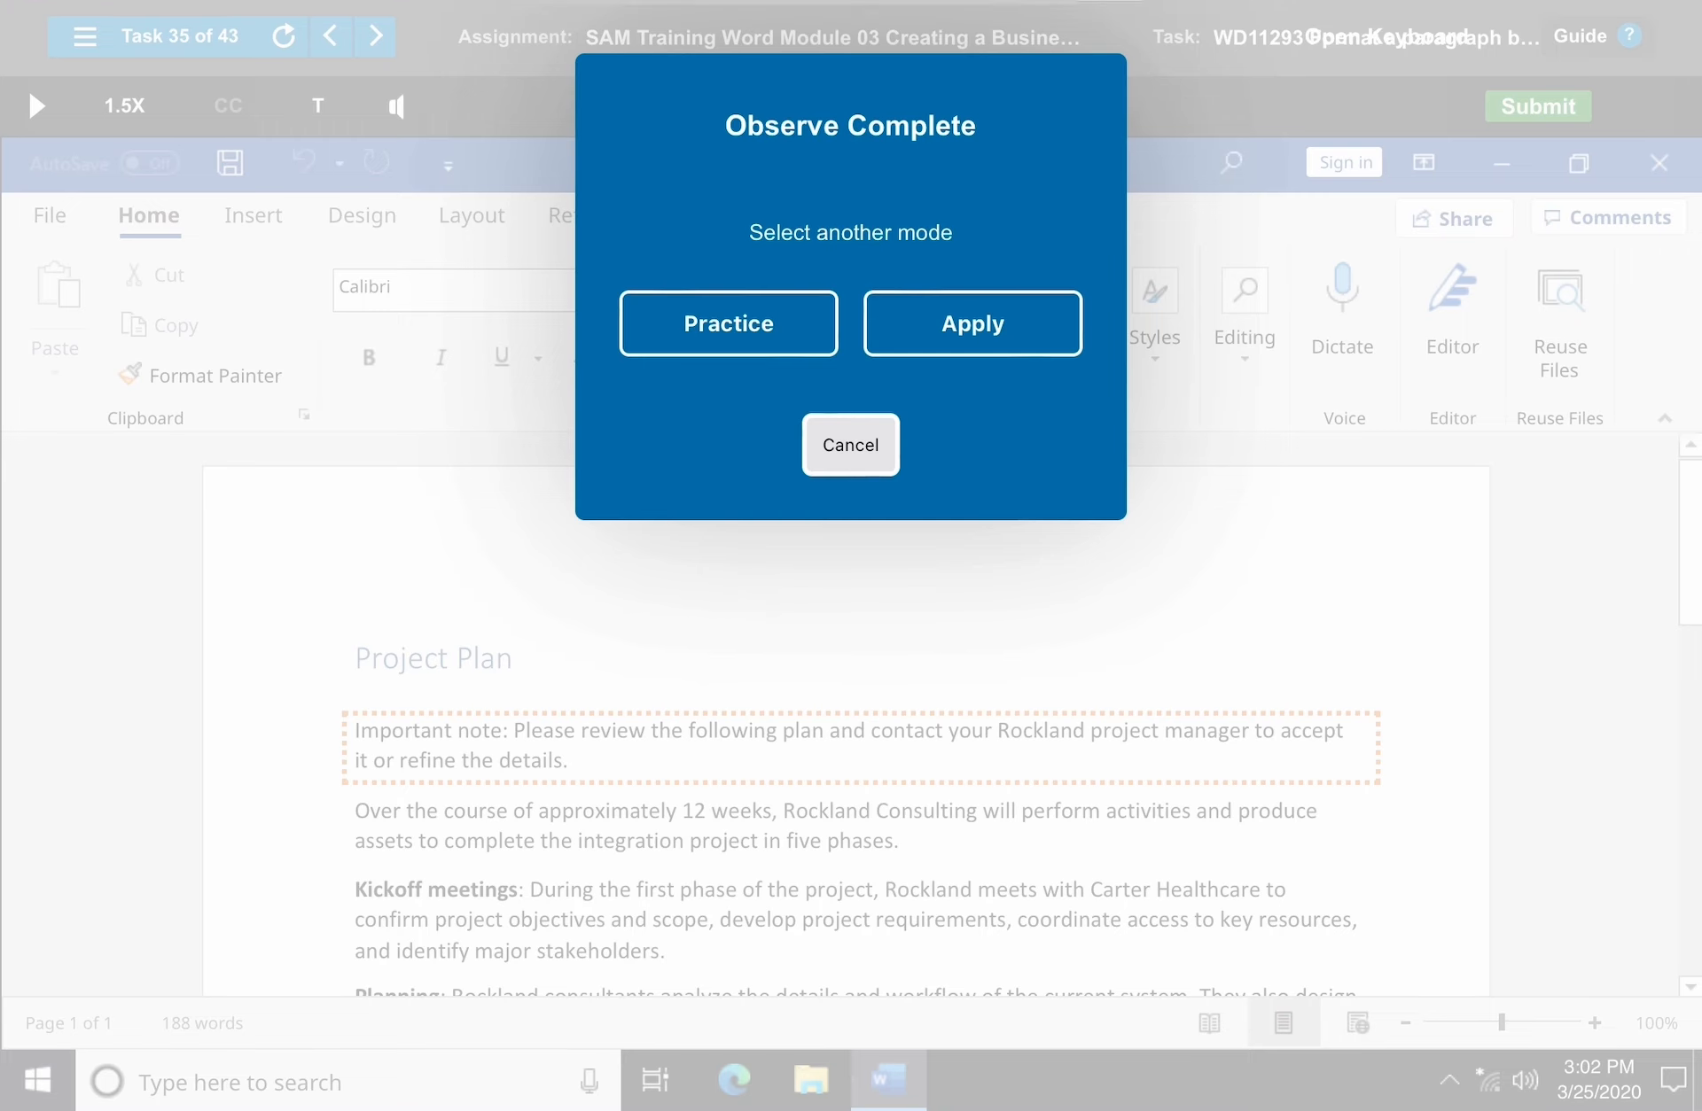
pyautogui.click(972, 323)
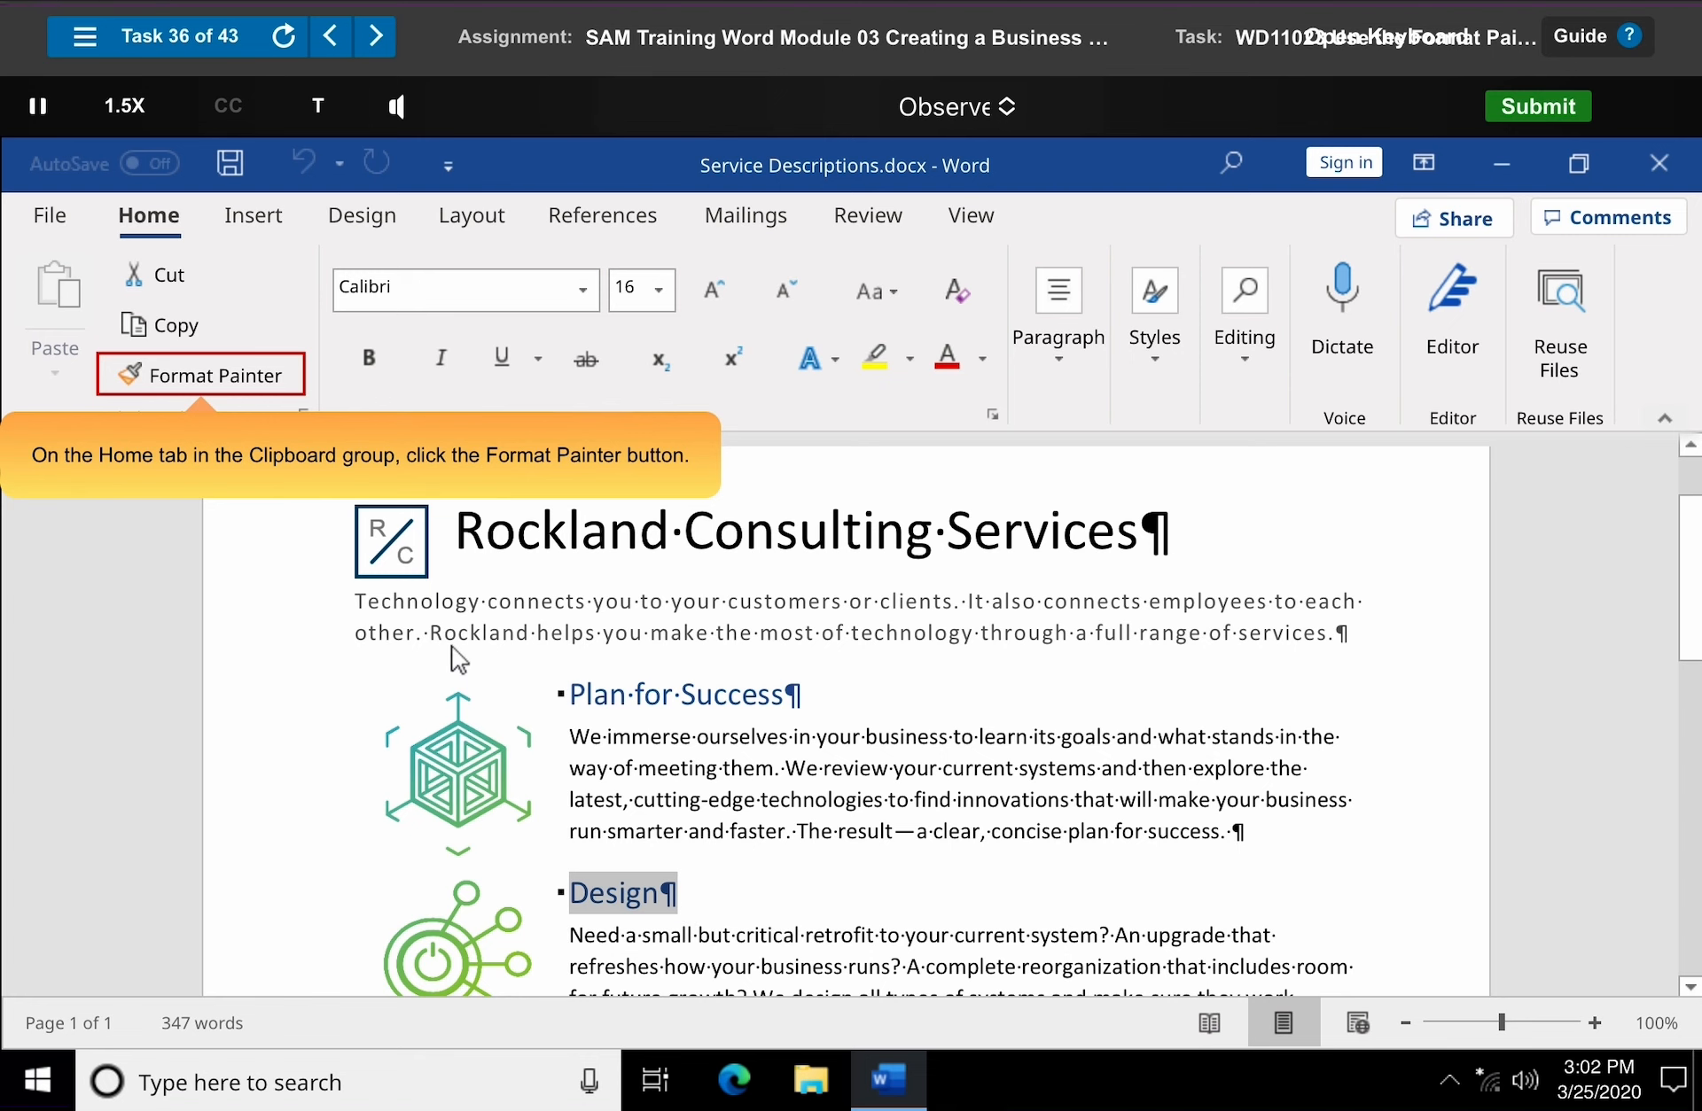
# - Copy the "Design" heading's formatting to the "Analyze" heading with Format Painter and leave the completed demonstration
pyautogui.click(207, 384)
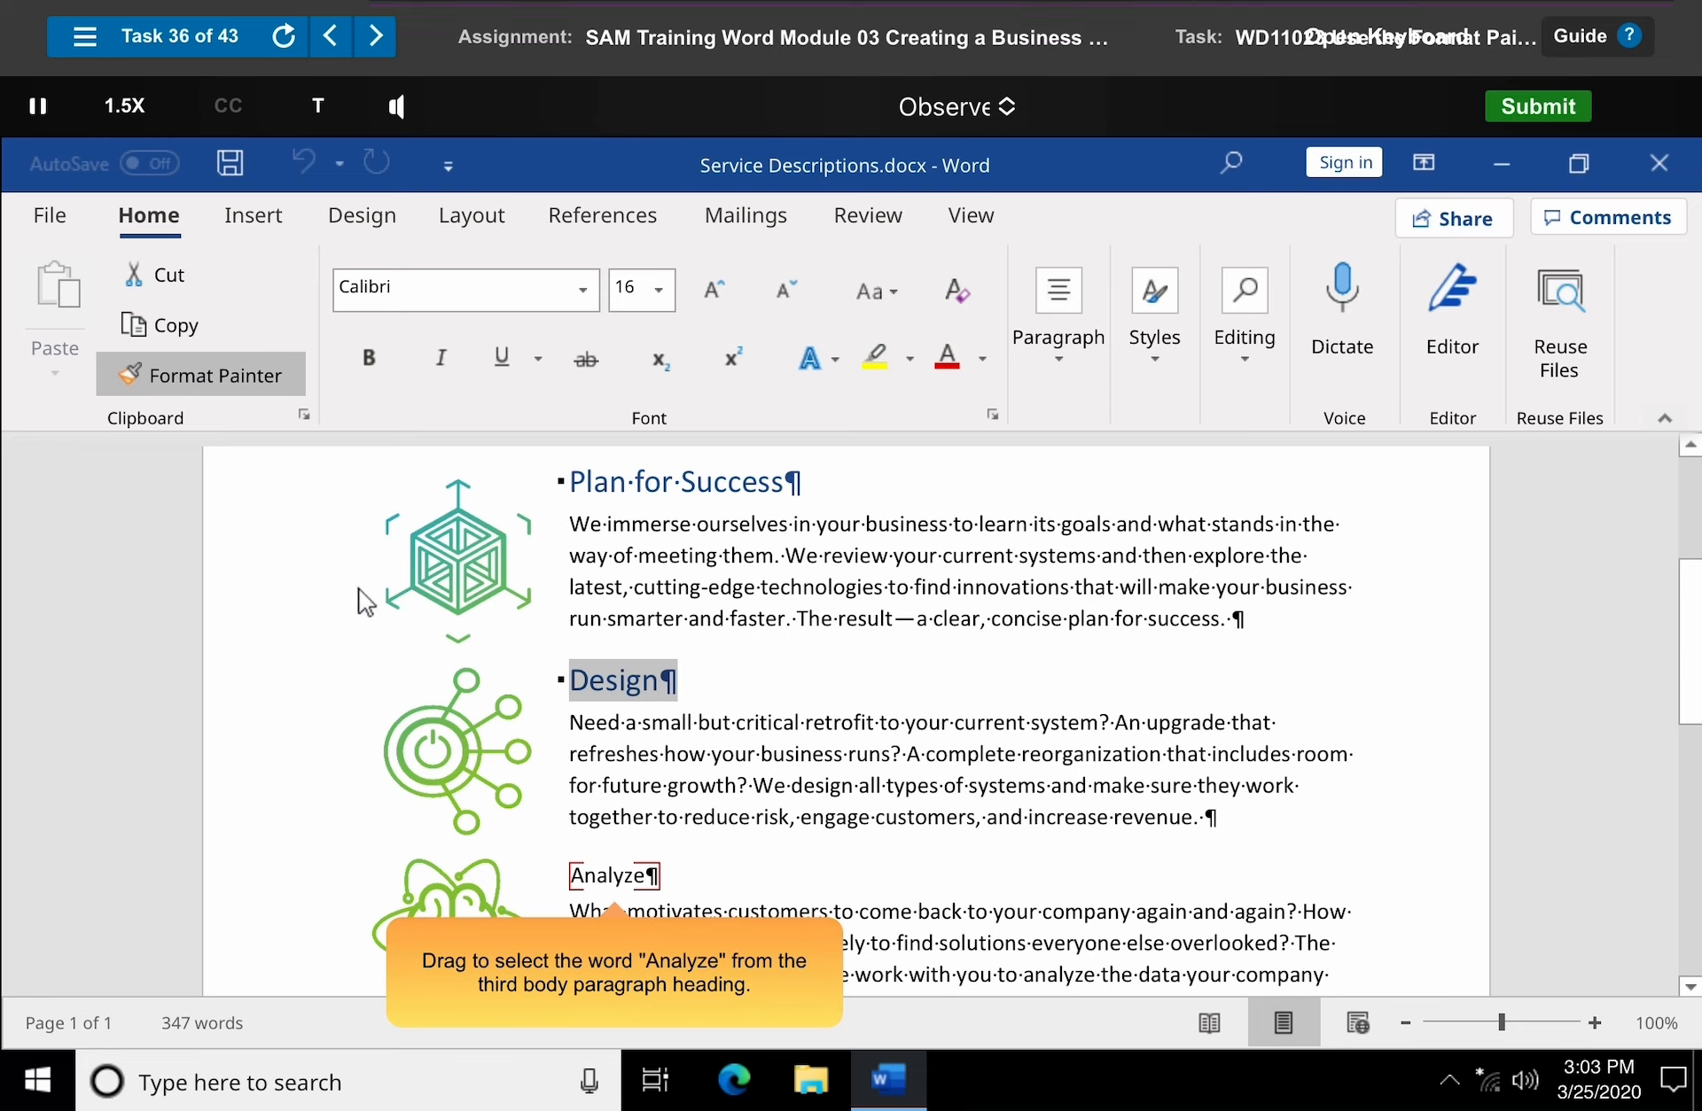
pyautogui.moveTo(572, 884); pyautogui.dragTo(656, 884)
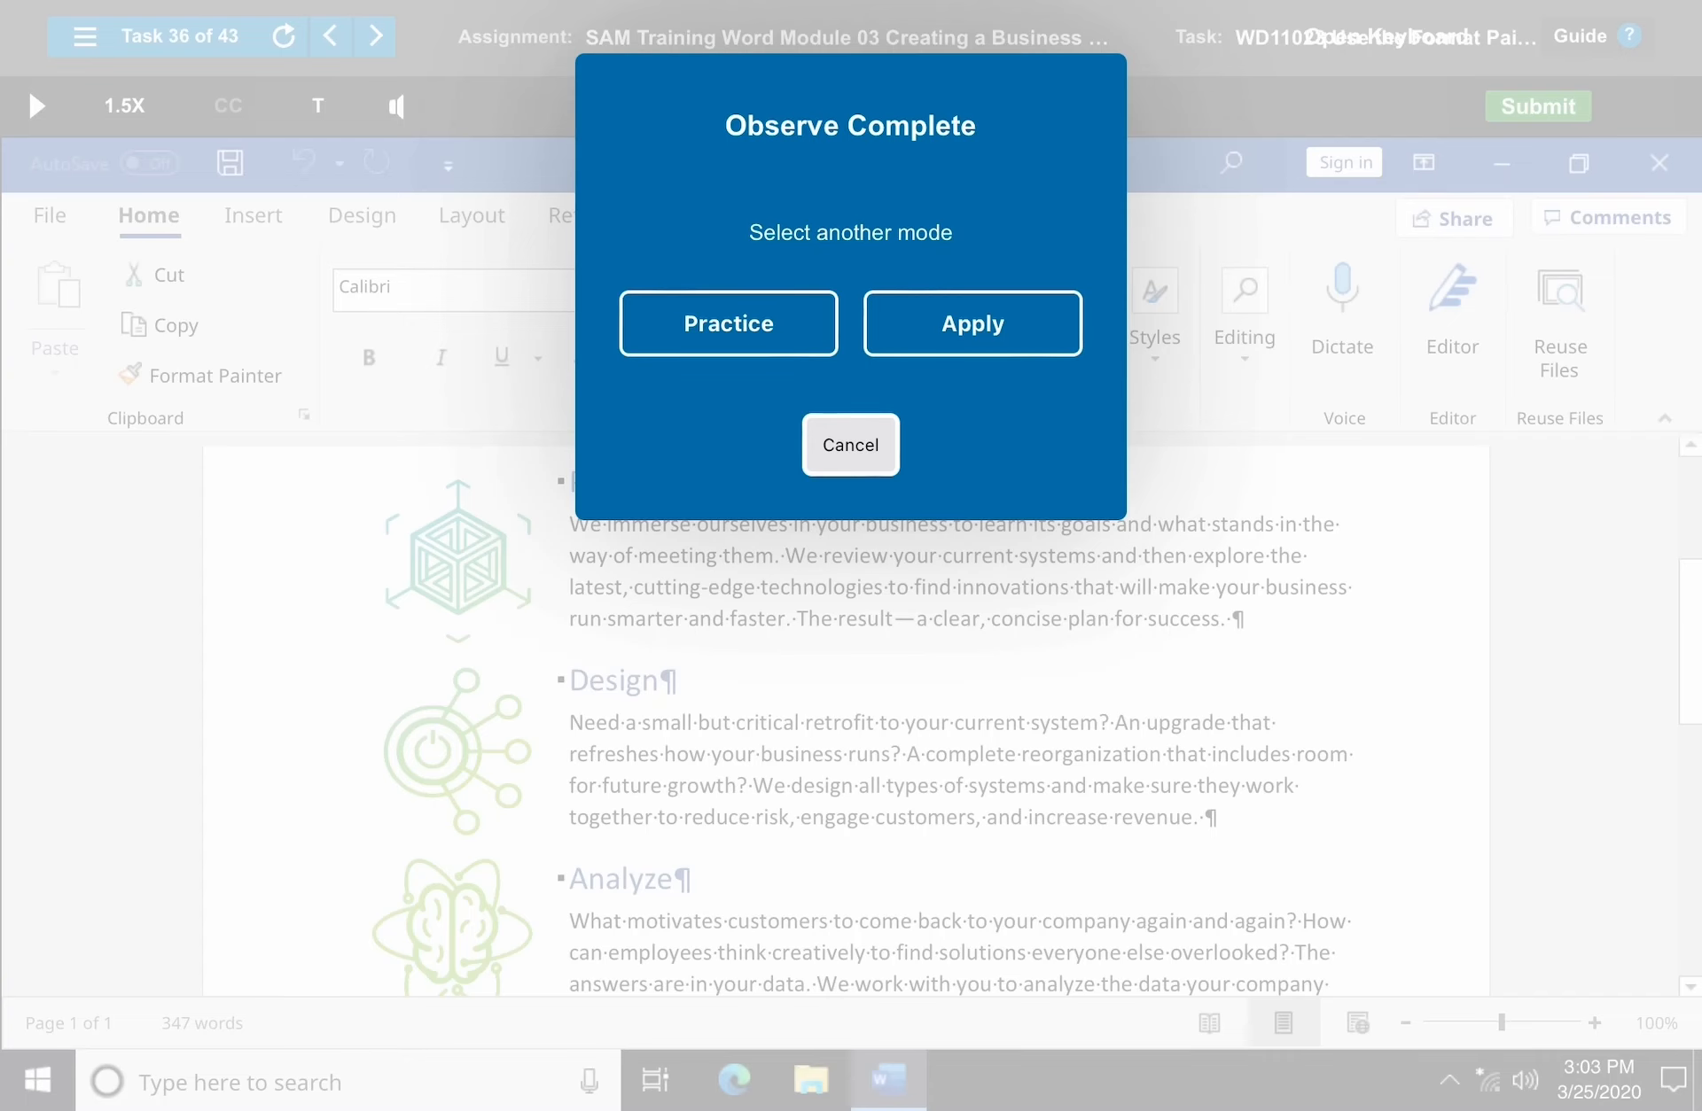
pyautogui.click(851, 445)
# - Start the Task 37 demonstration and choose a Pyramid List SmartArt for the blank space below the first body paragraph
pyautogui.click(376, 37)
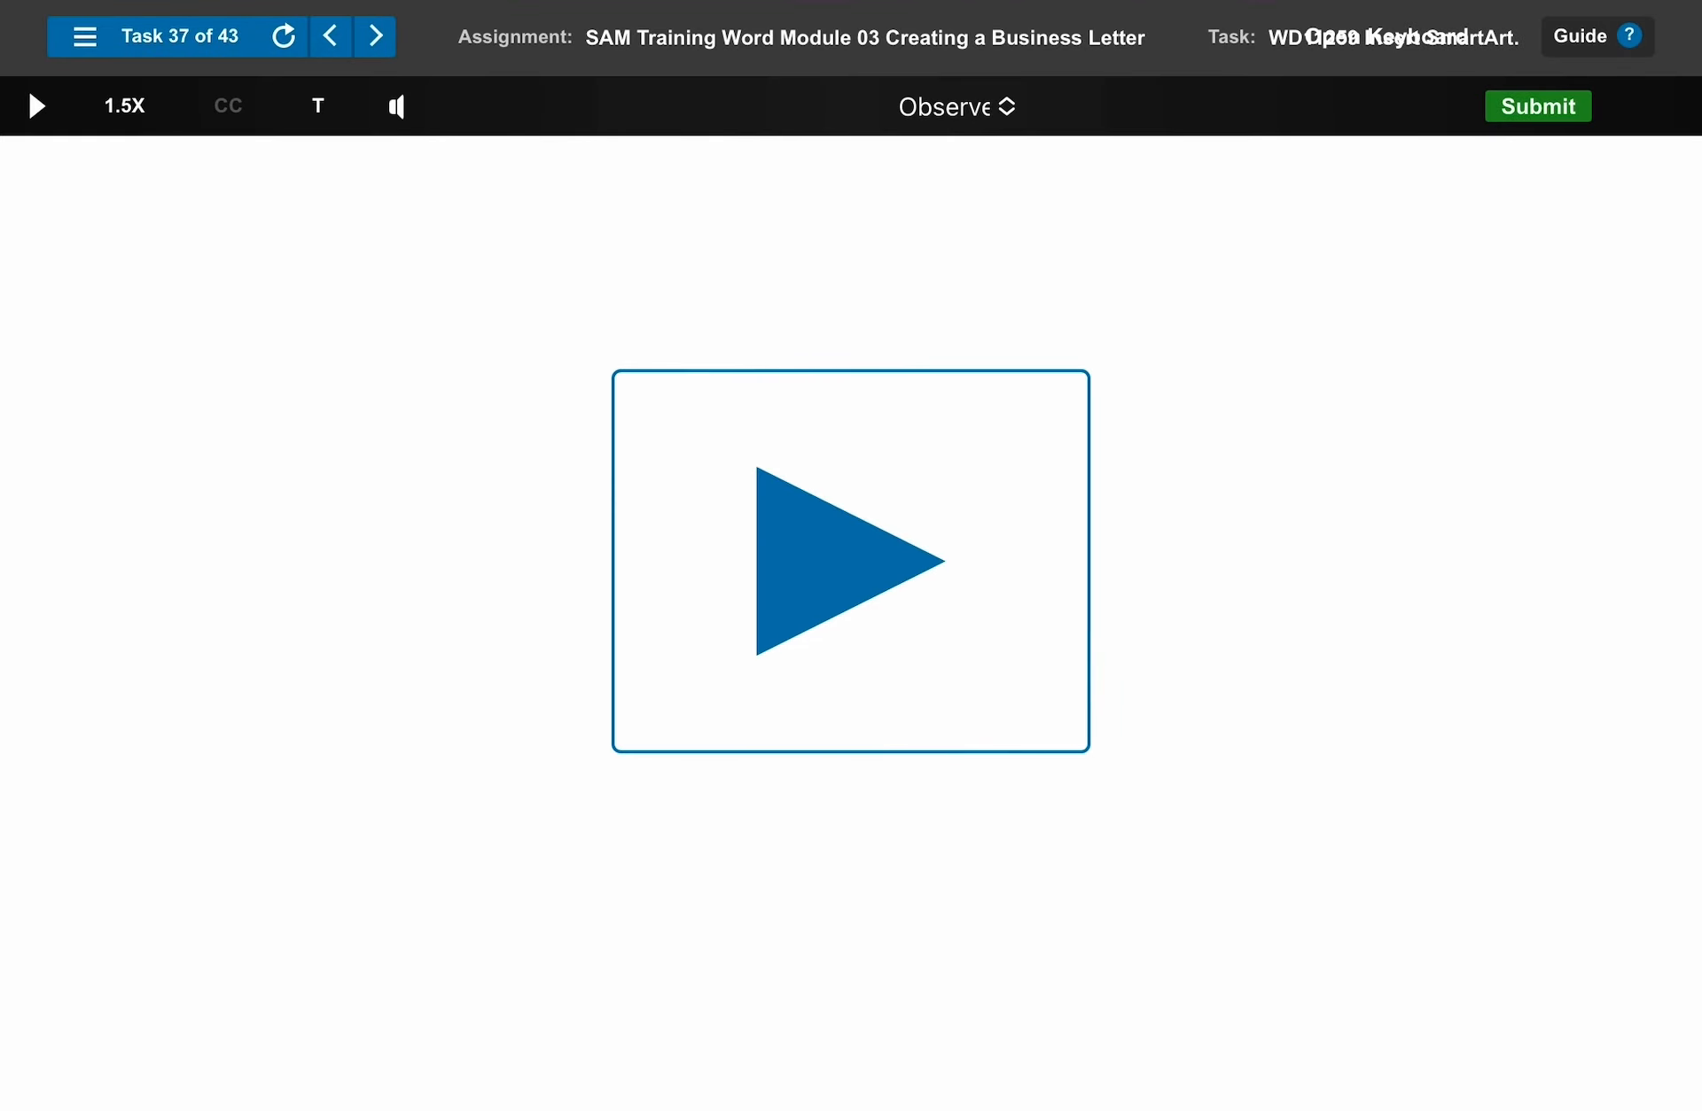
pyautogui.click(851, 561)
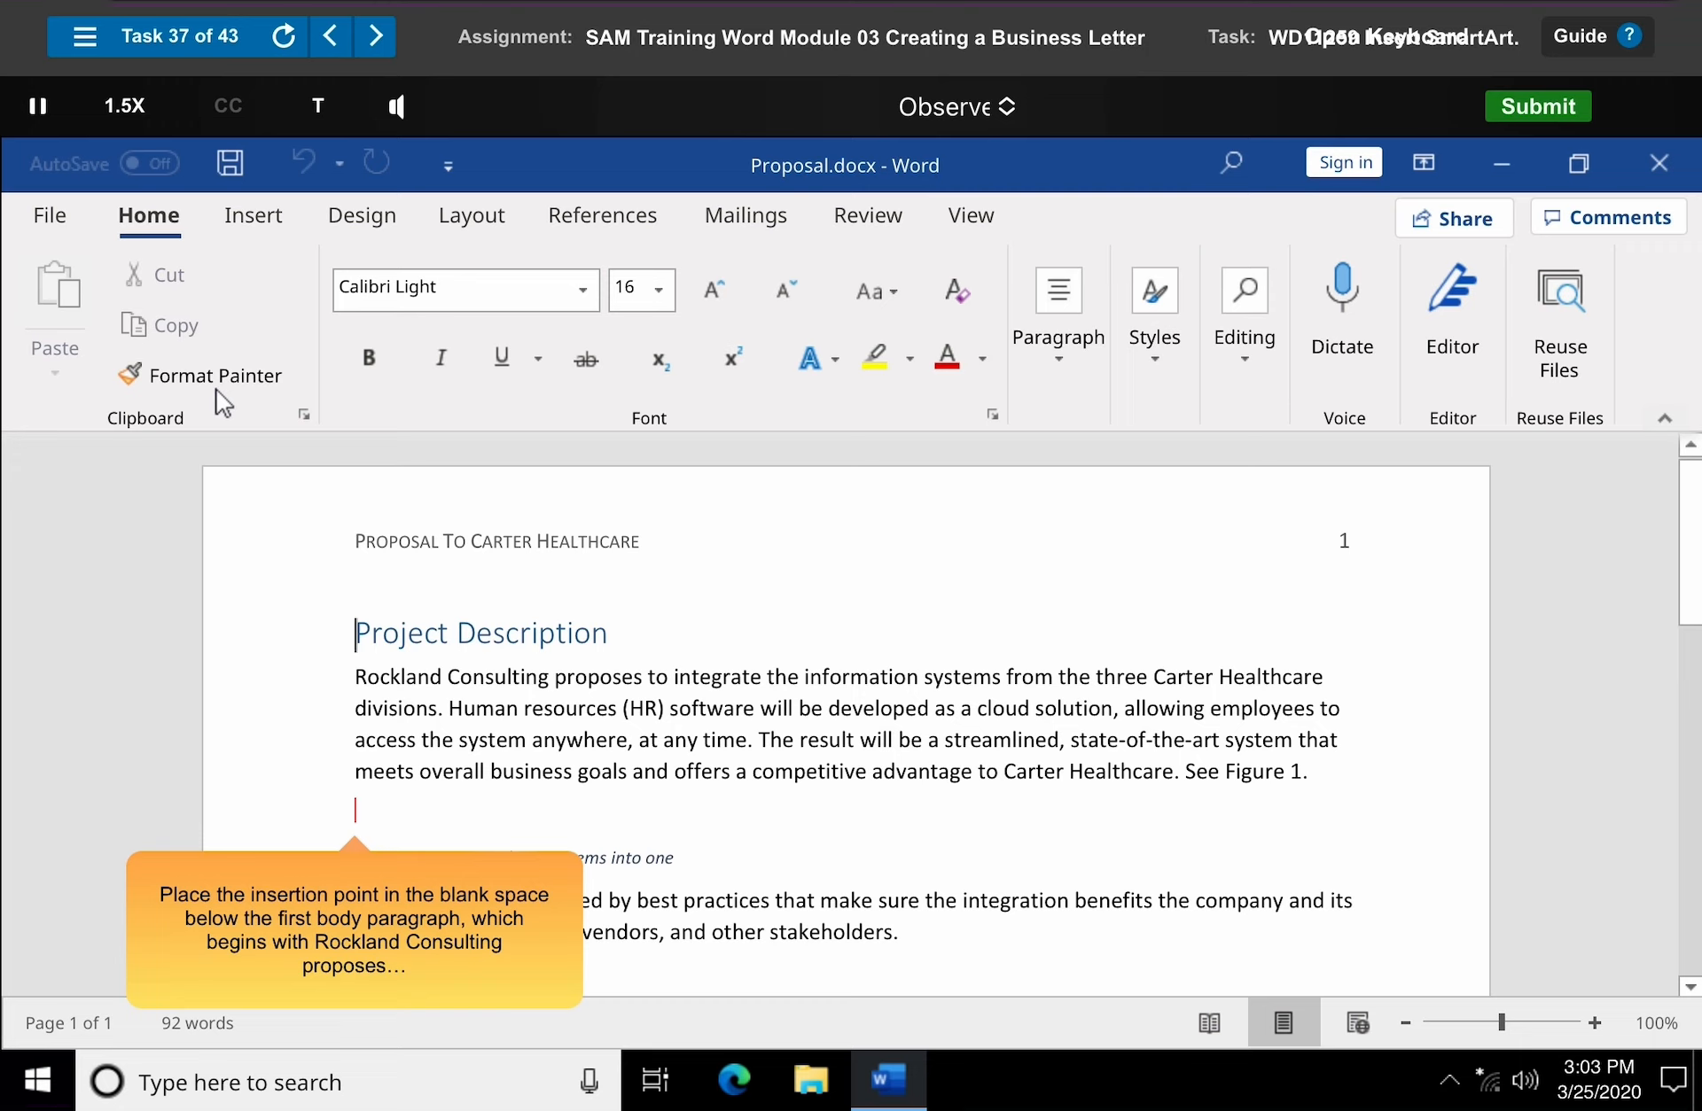
pyautogui.click(355, 809)
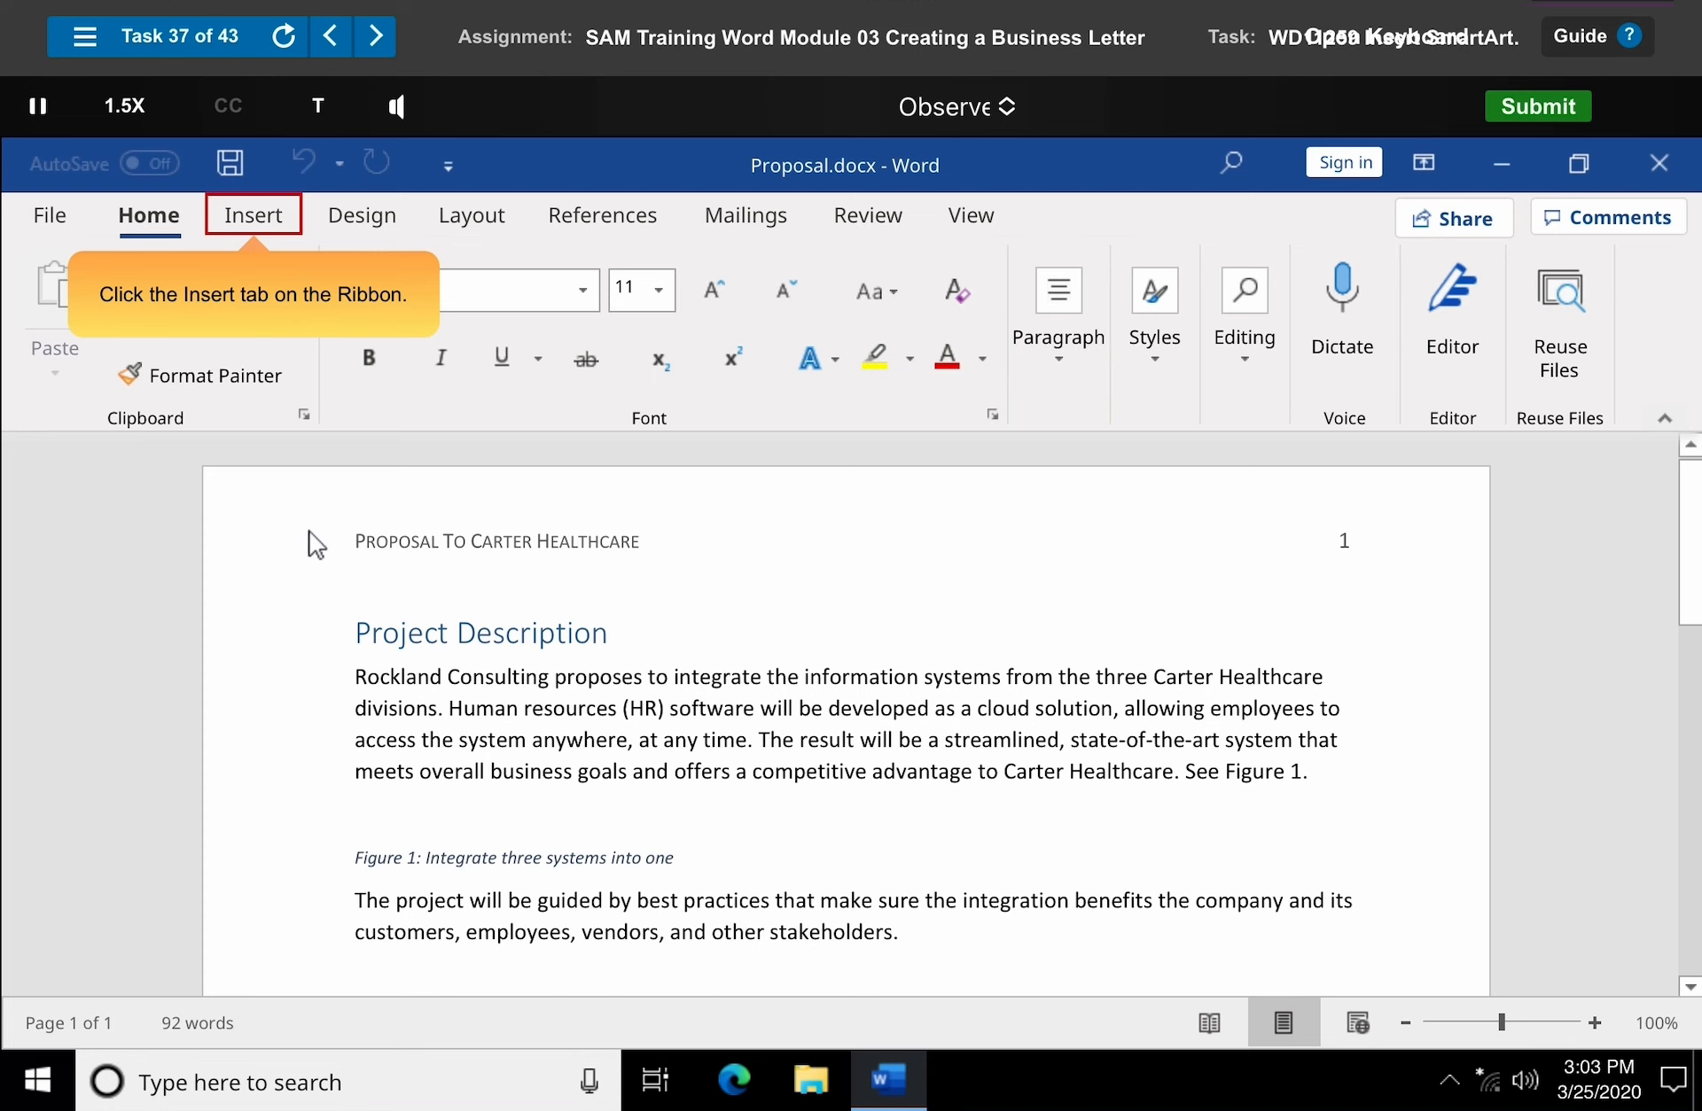
pyautogui.click(257, 217)
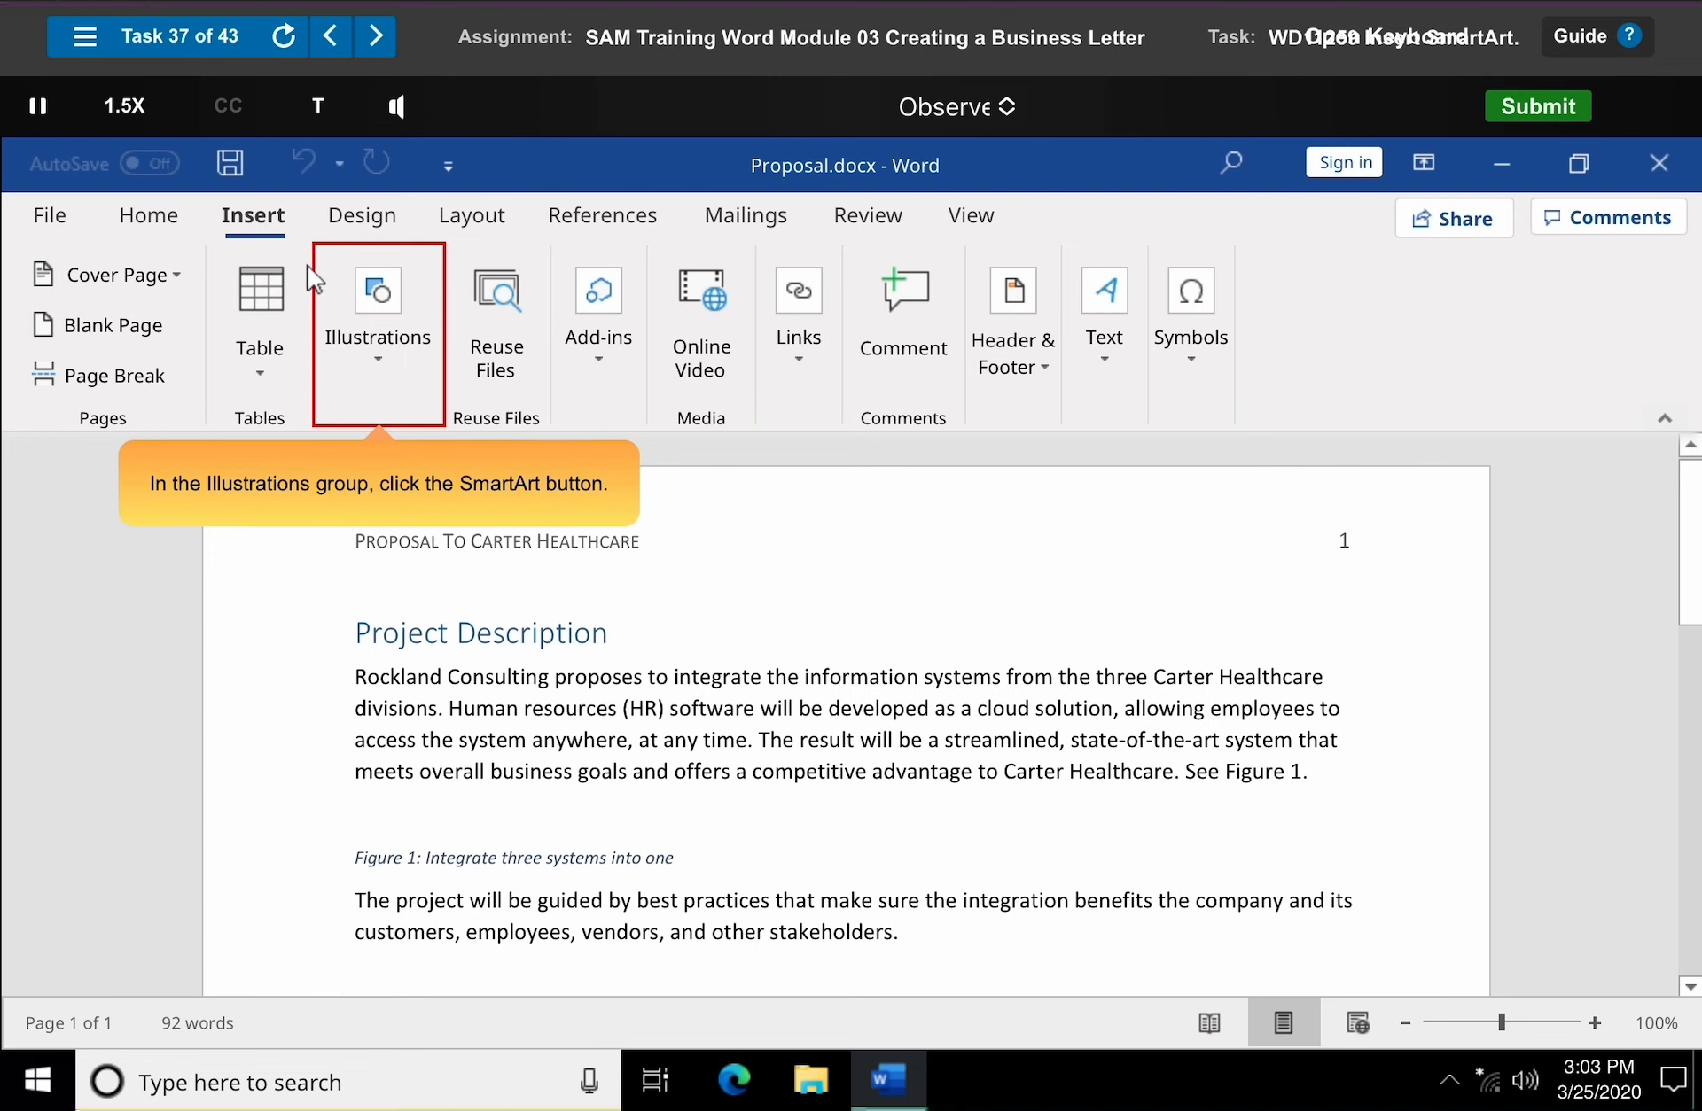
pyautogui.click(384, 348)
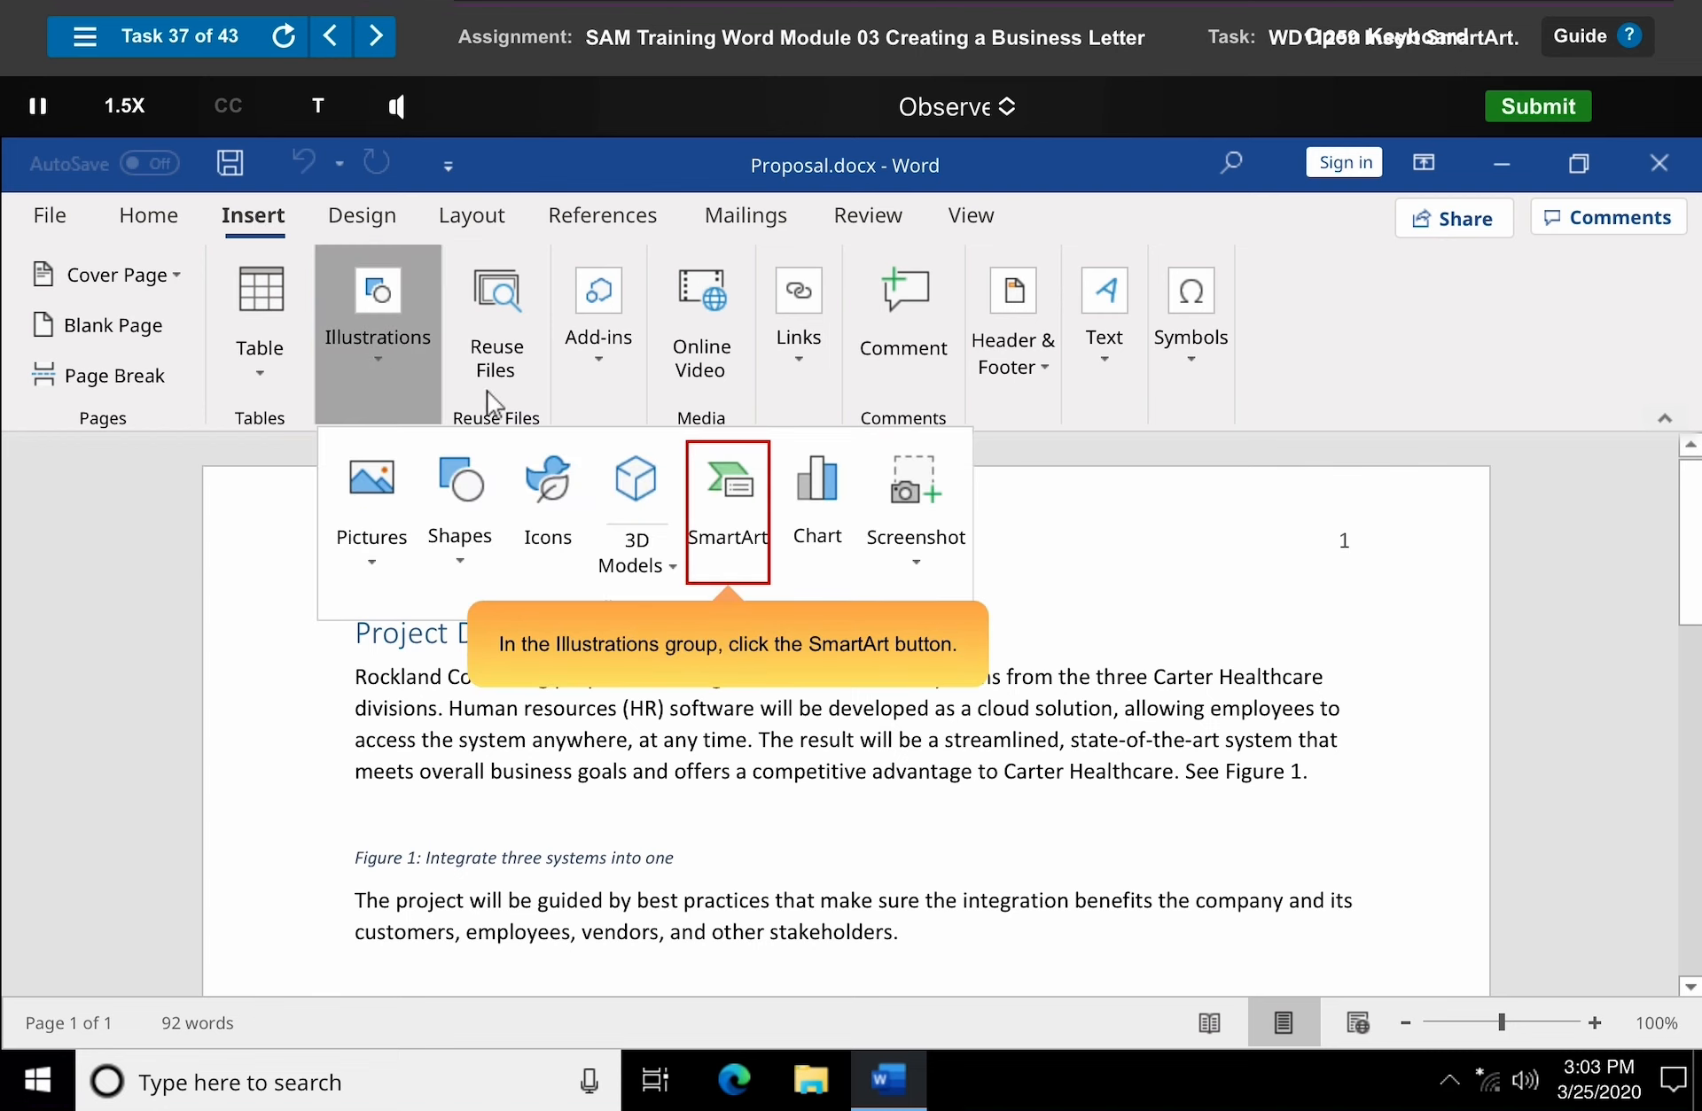
pyautogui.click(728, 523)
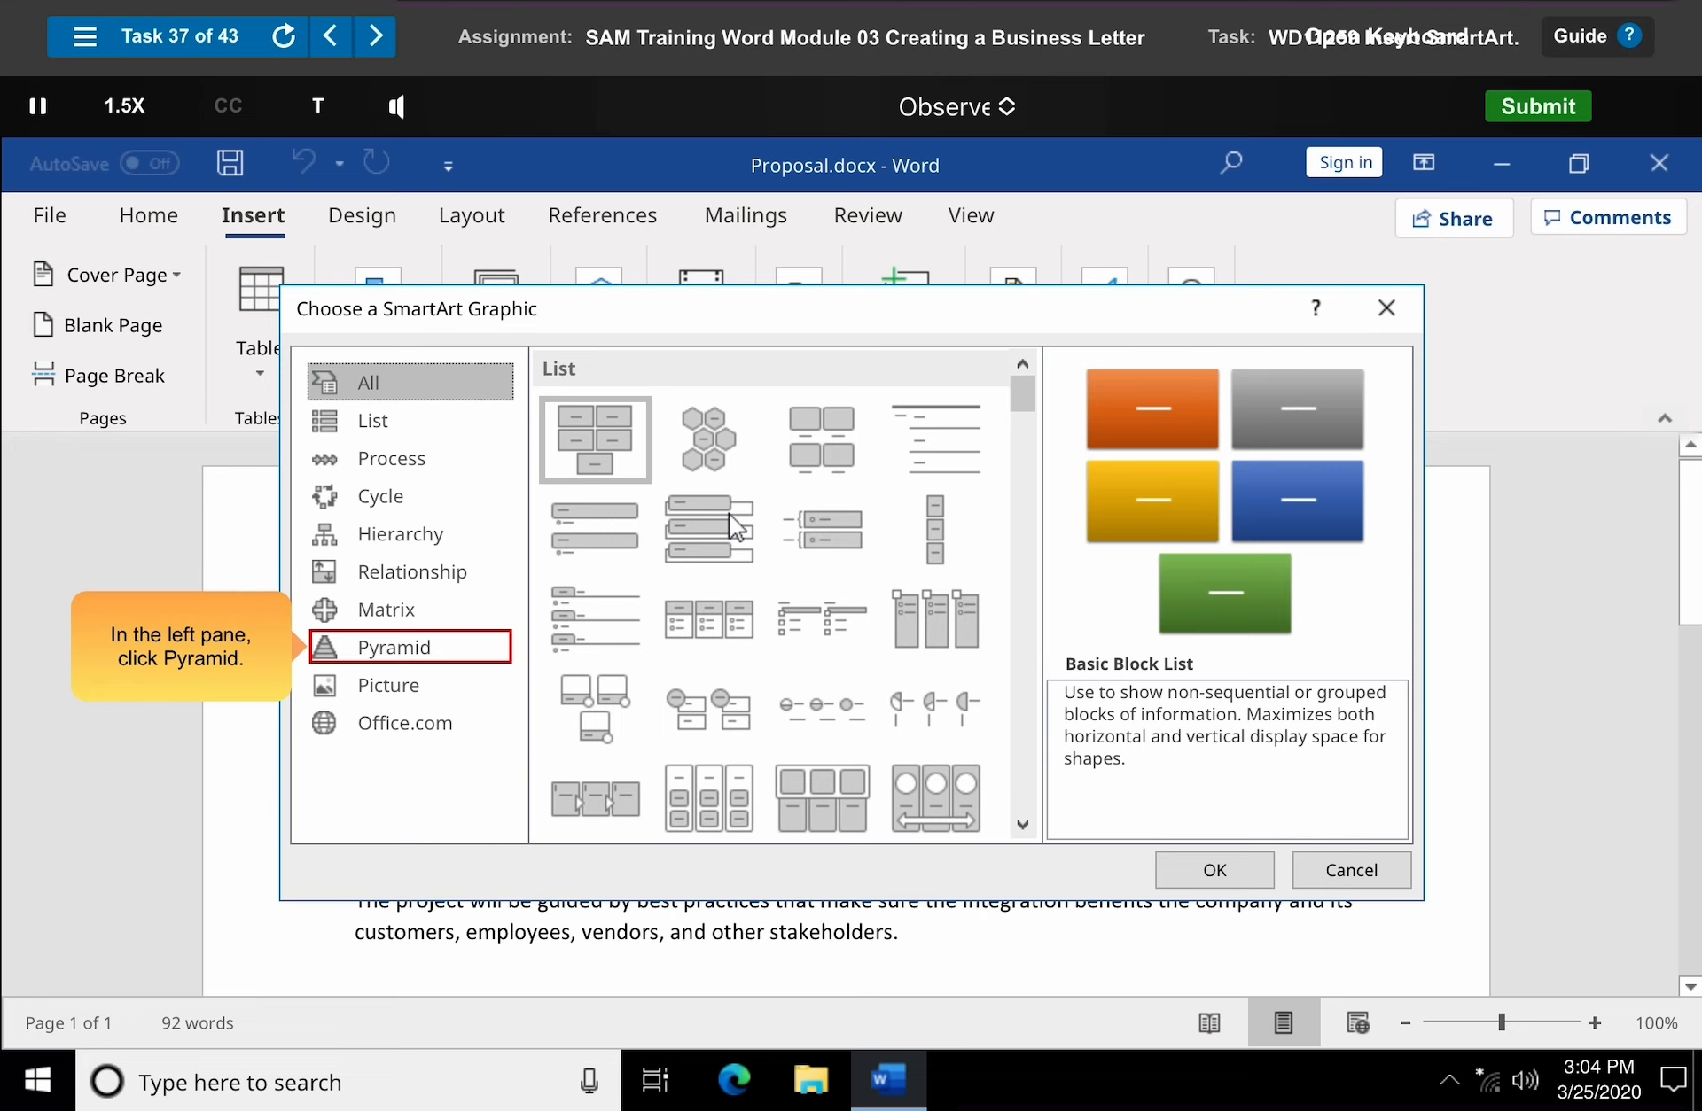
pyautogui.click(411, 647)
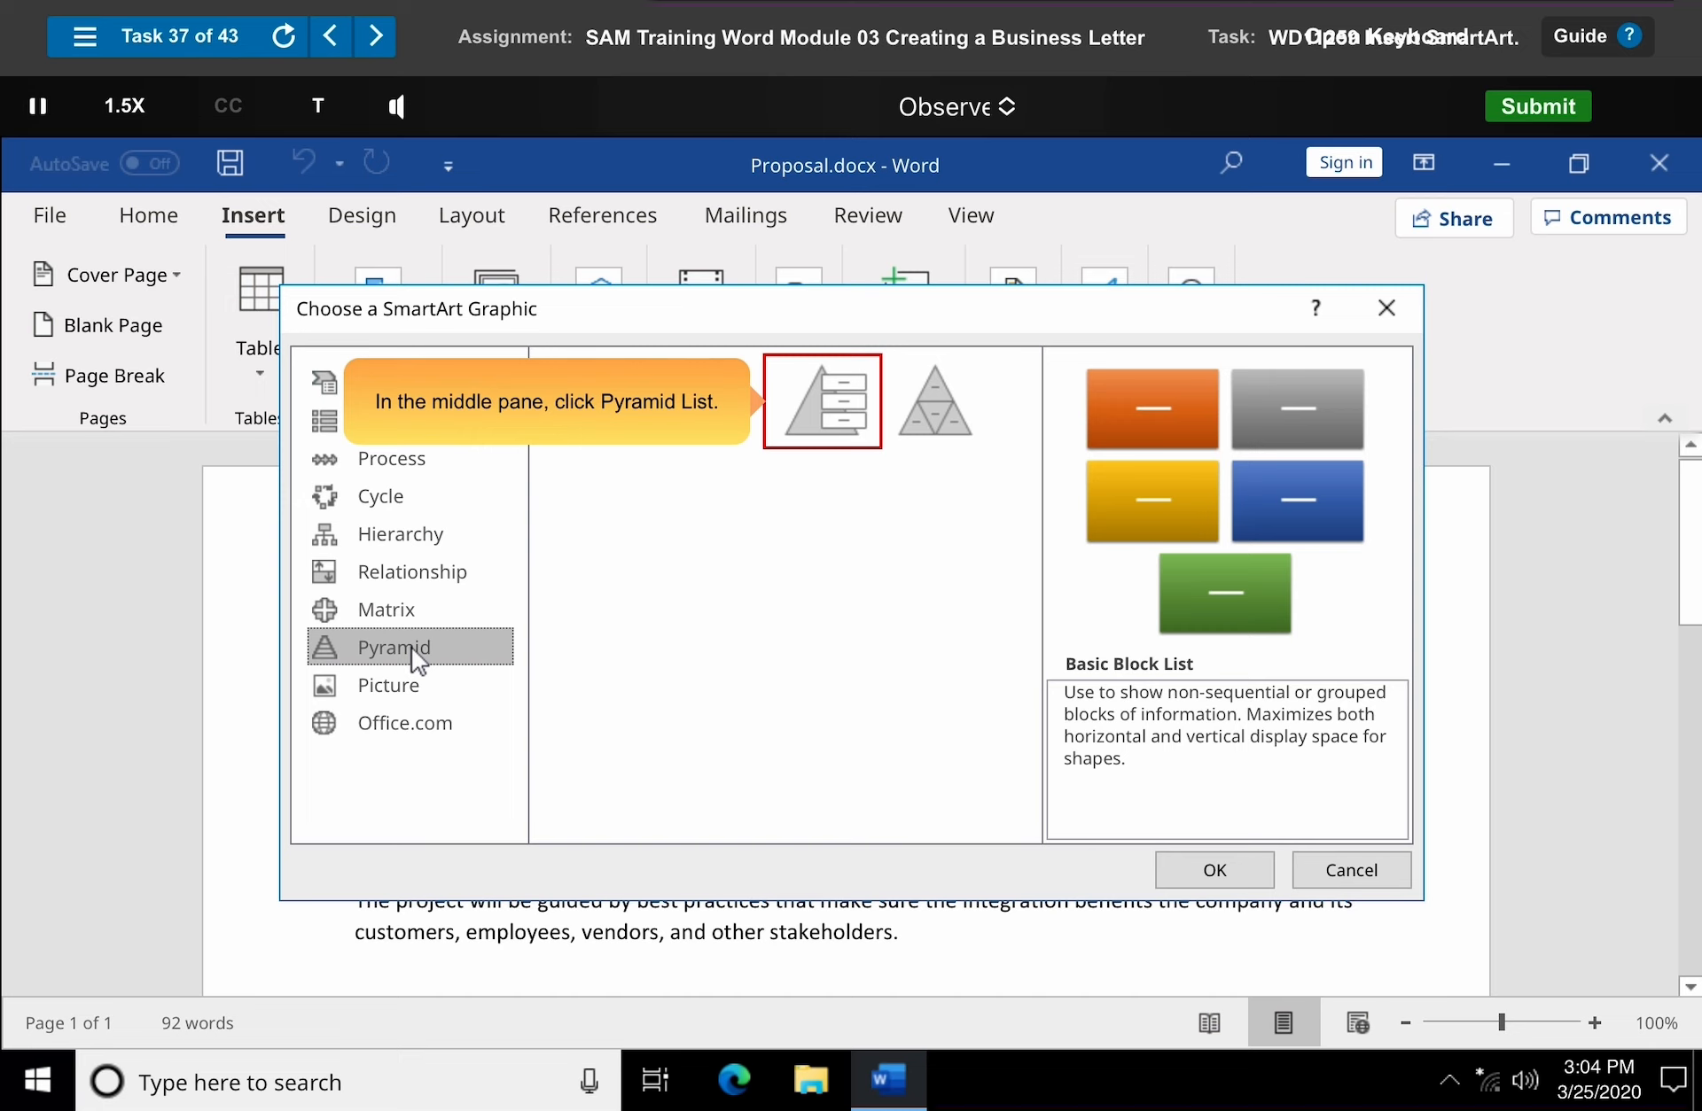
pyautogui.click(829, 413)
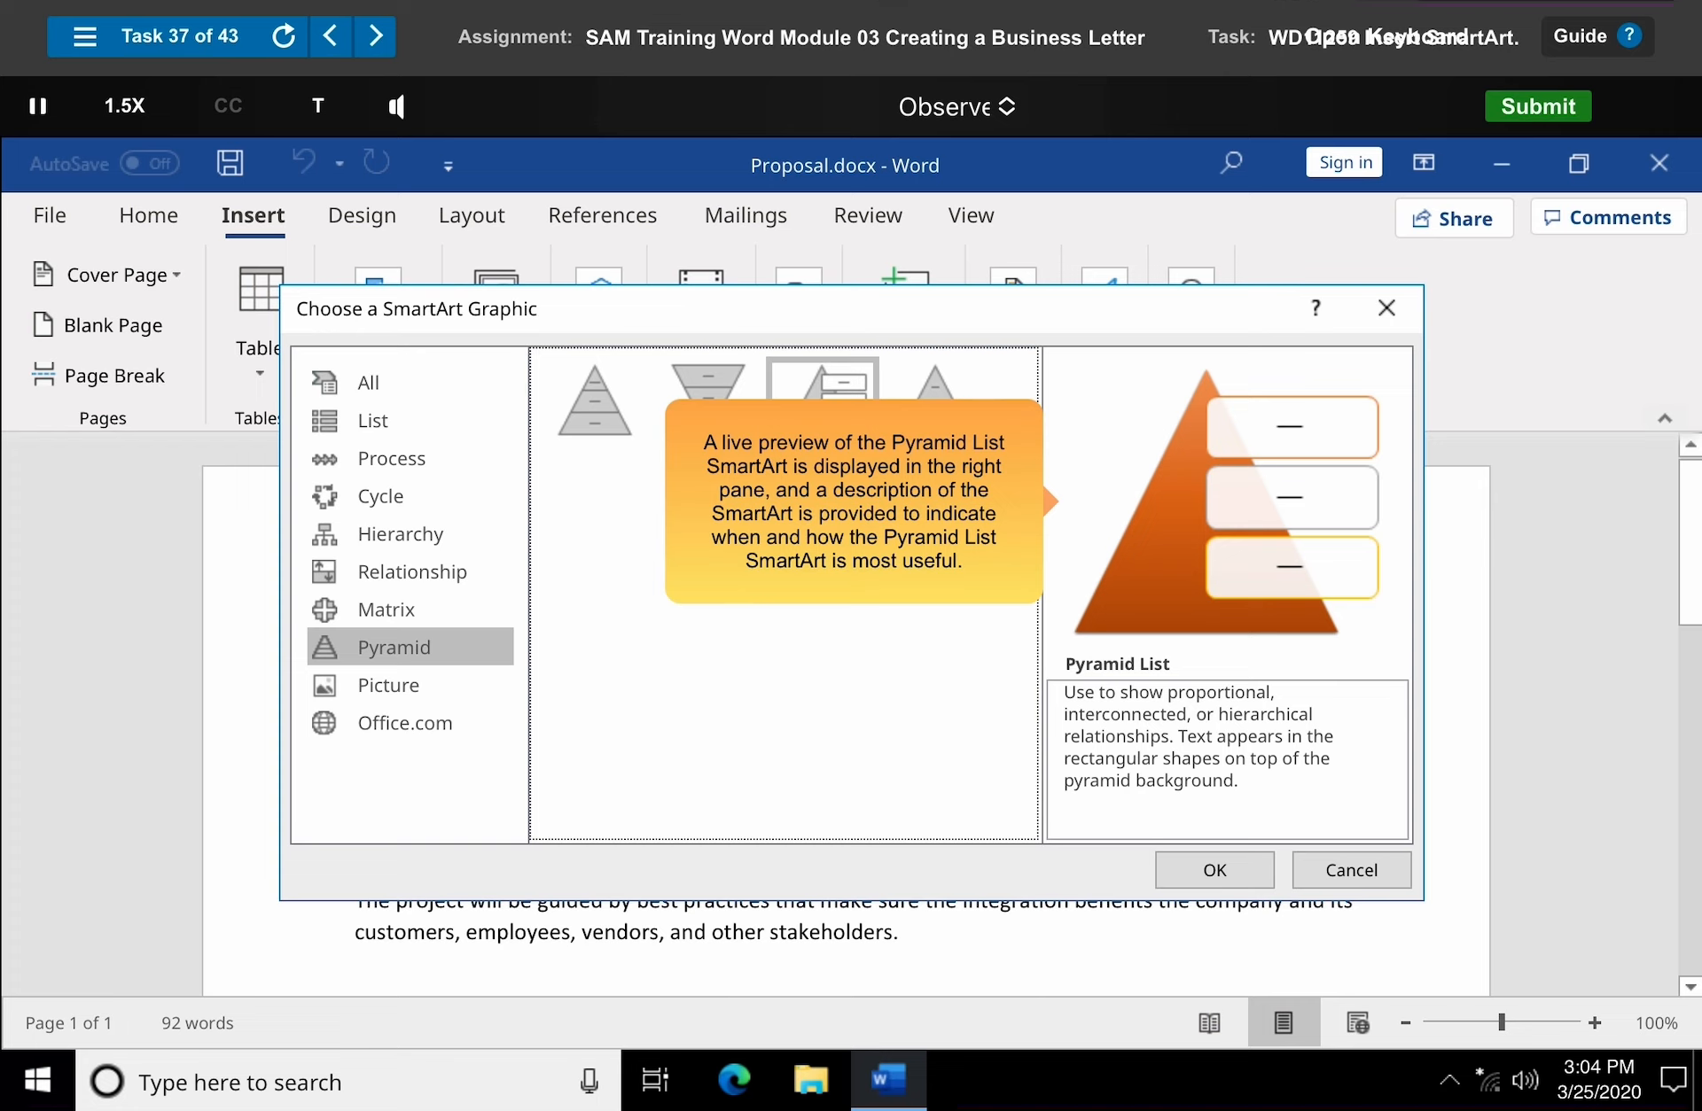